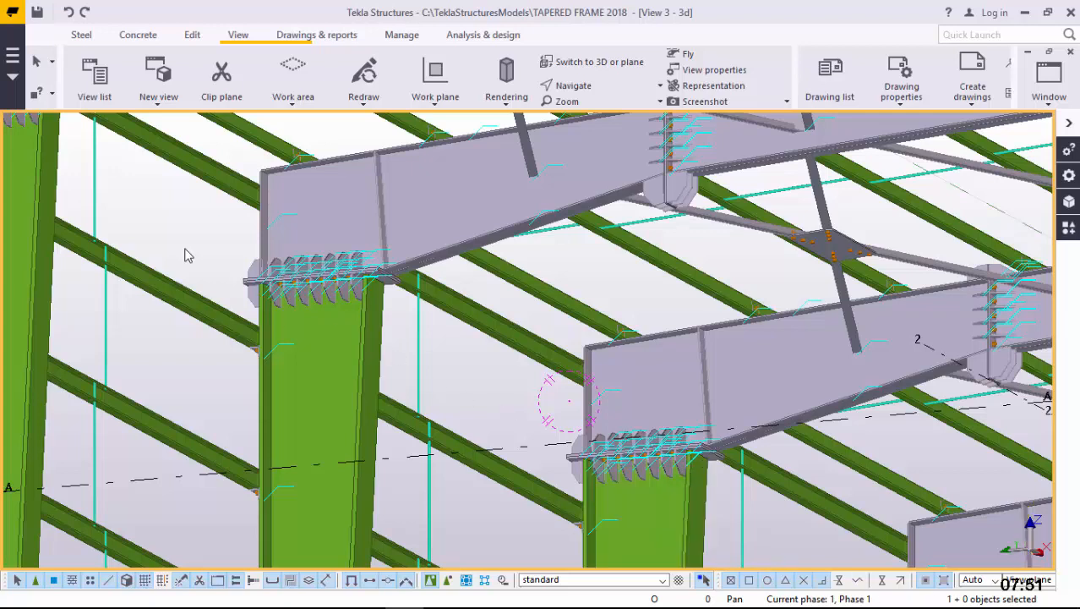
Open the Template Editor and create a new graphical template
left_click(13, 56)
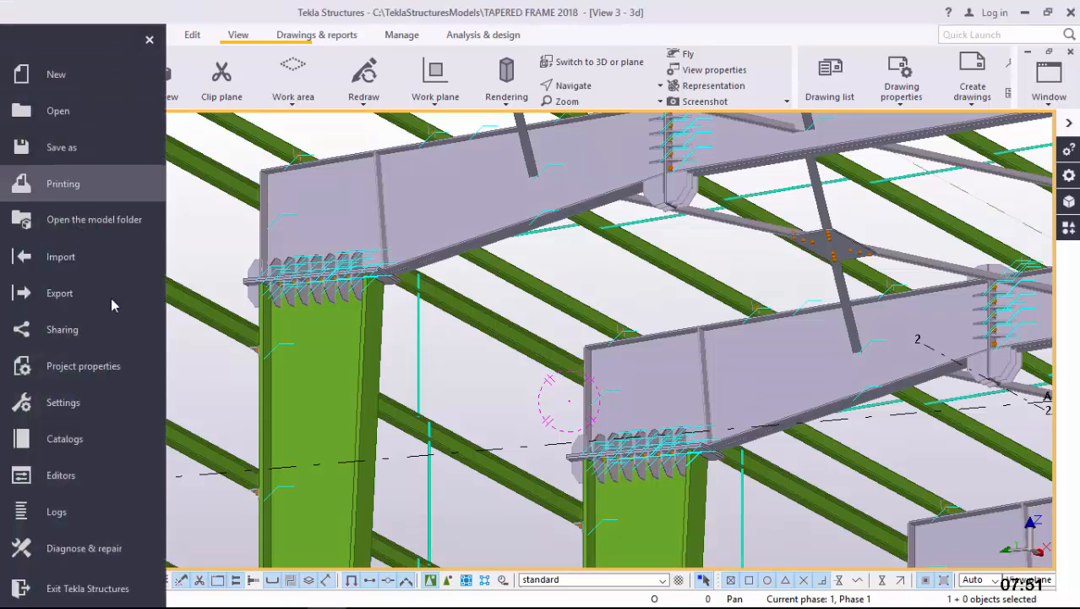
left_click(72, 484)
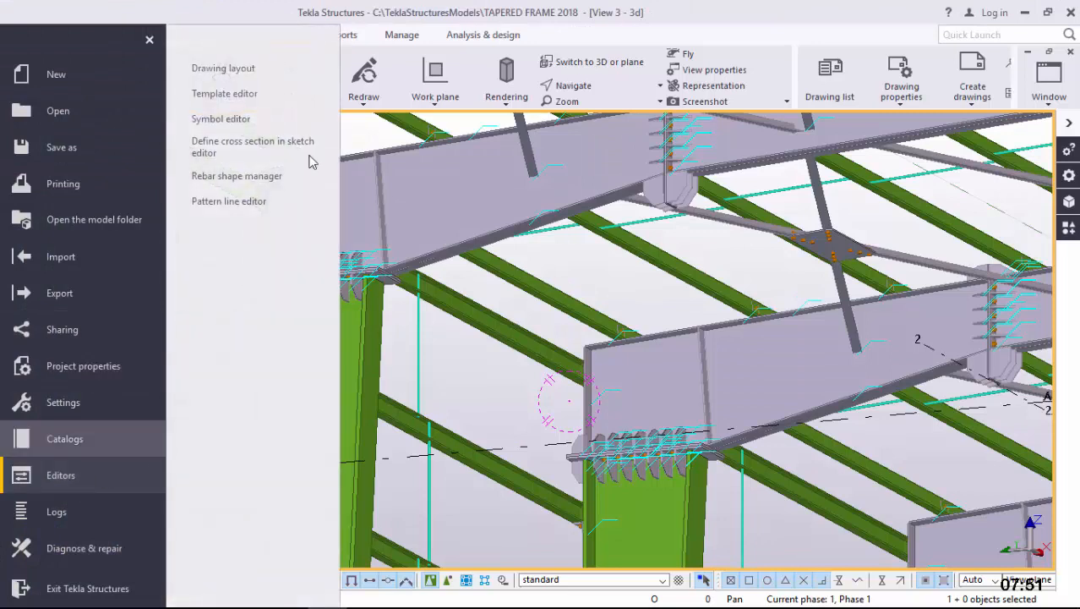
left_click(244, 95)
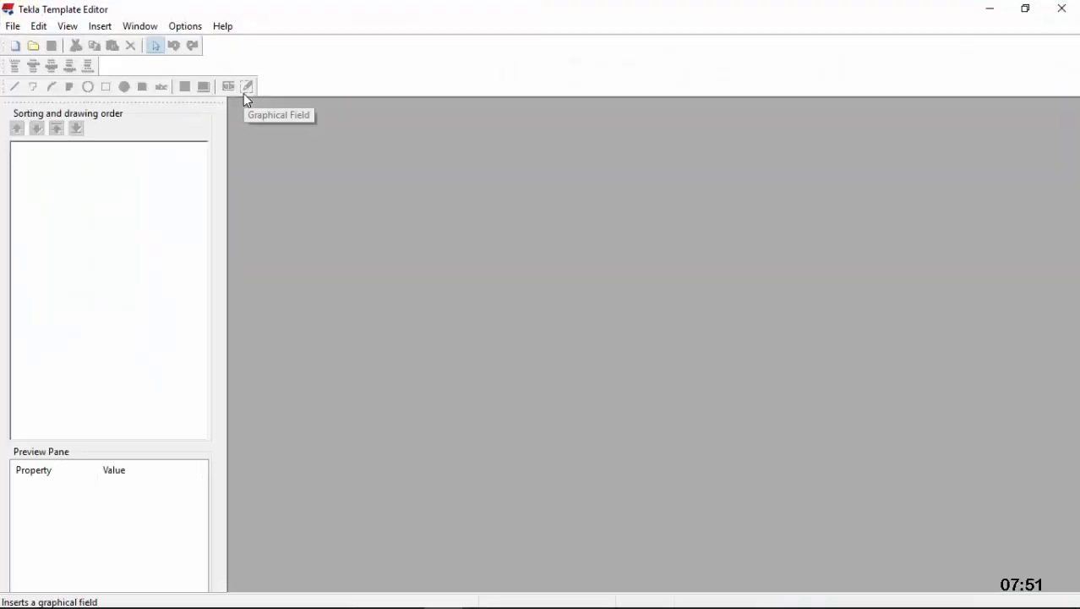
left_click(16, 49)
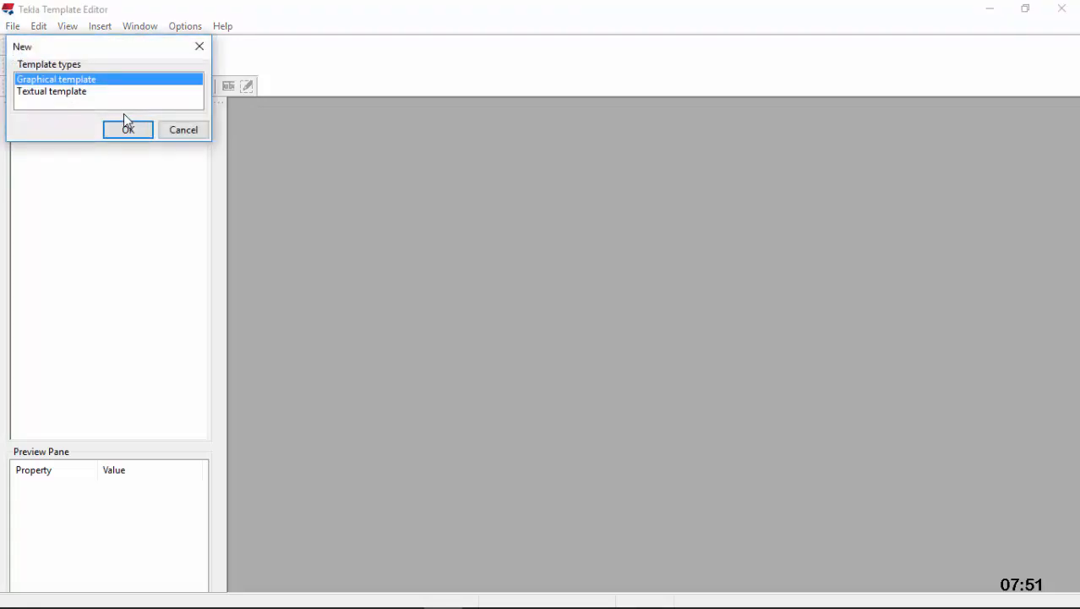
left_click(126, 131)
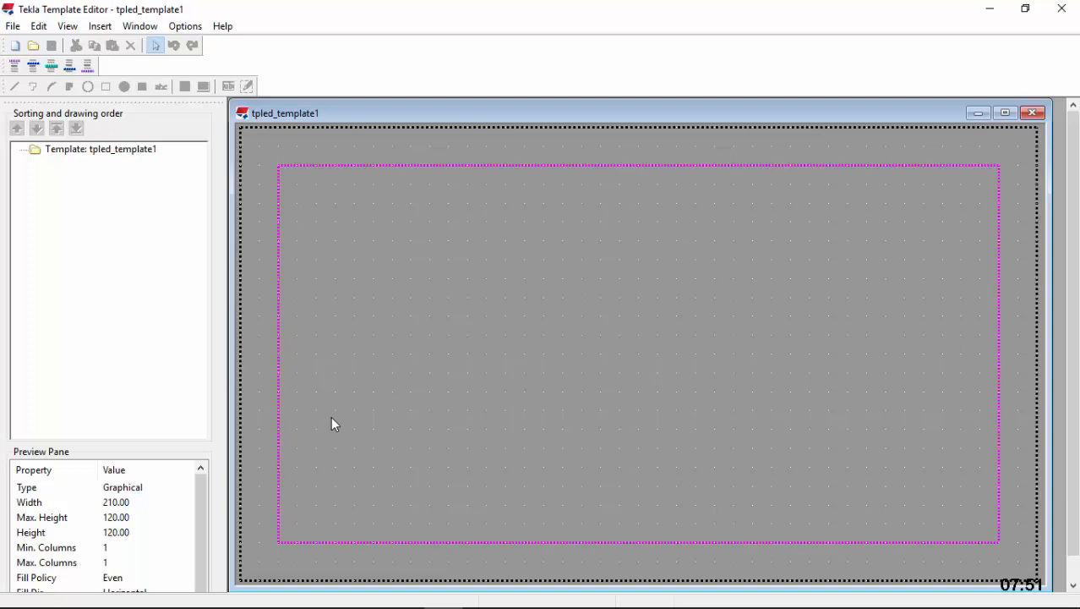
Insert a row component with the content type DRAWING into the template
left_click(100, 26)
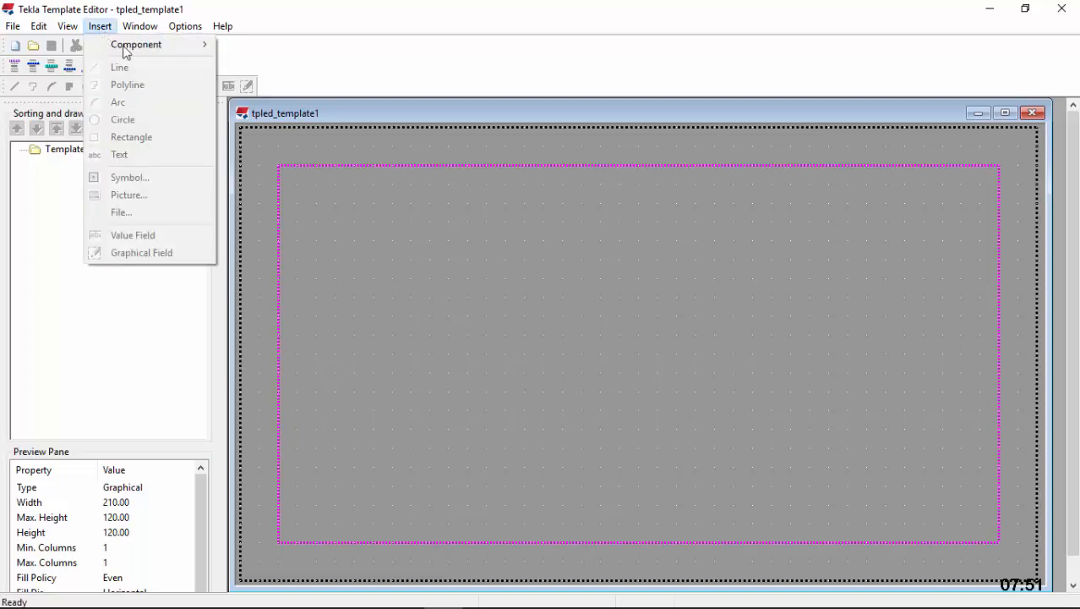
mouse_move(131, 51)
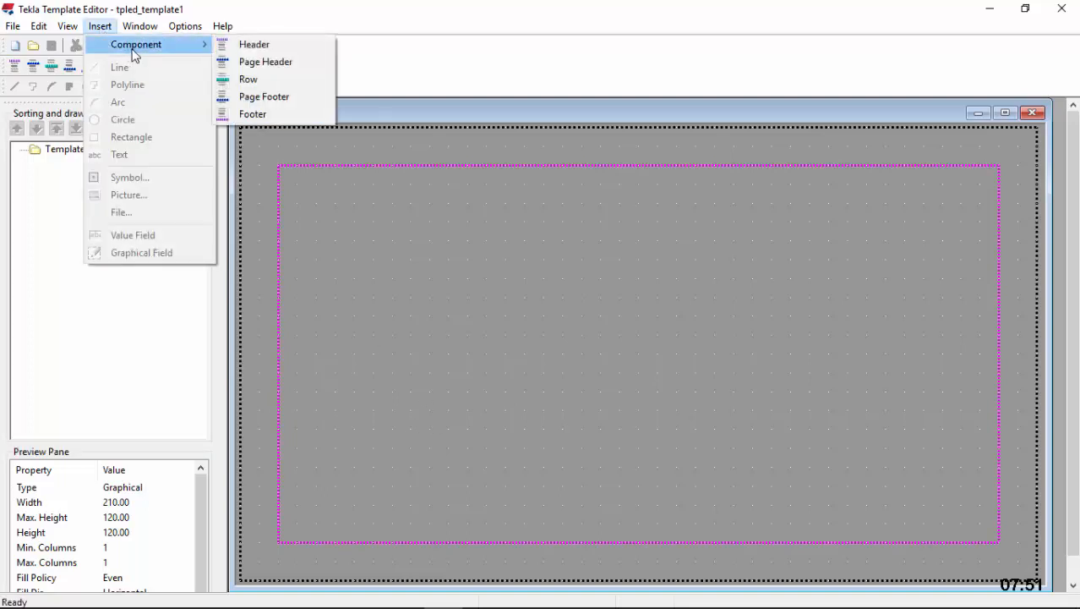
left_click(249, 80)
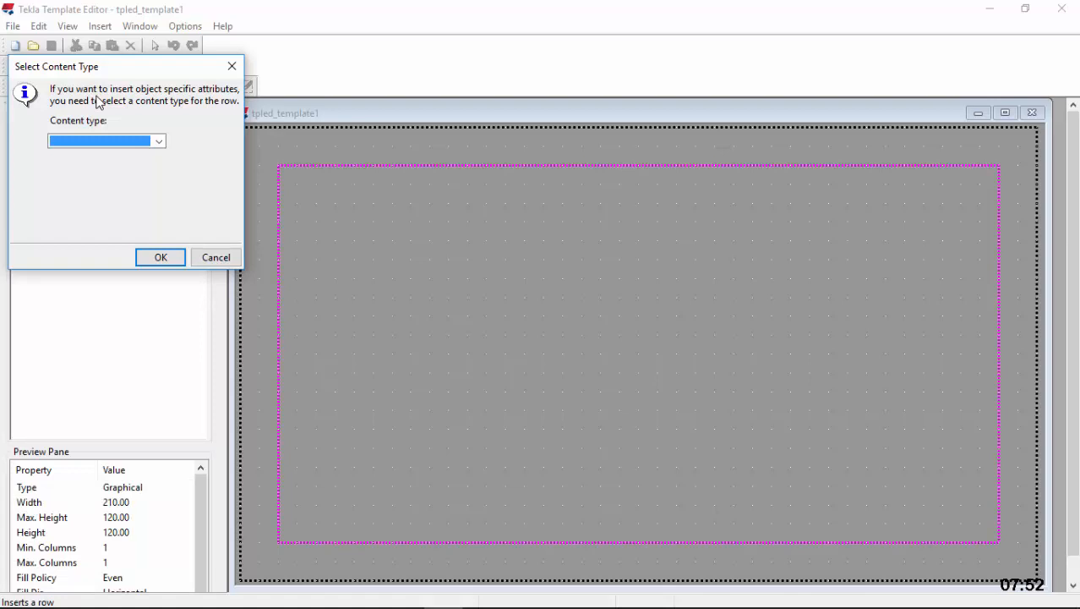
left_click(159, 142)
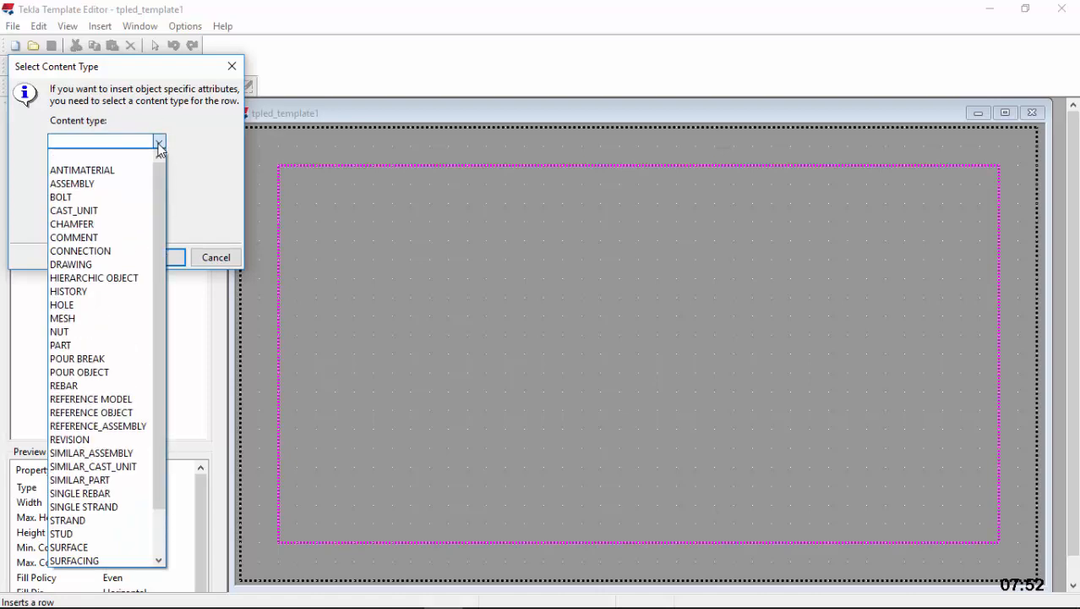
left_click(93, 263)
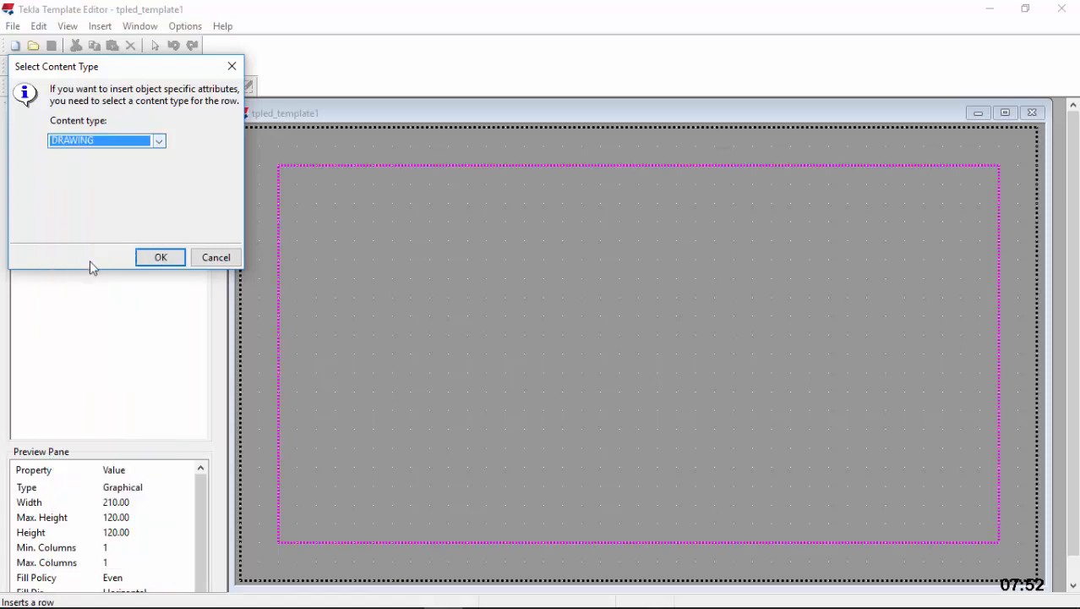
left_click(160, 258)
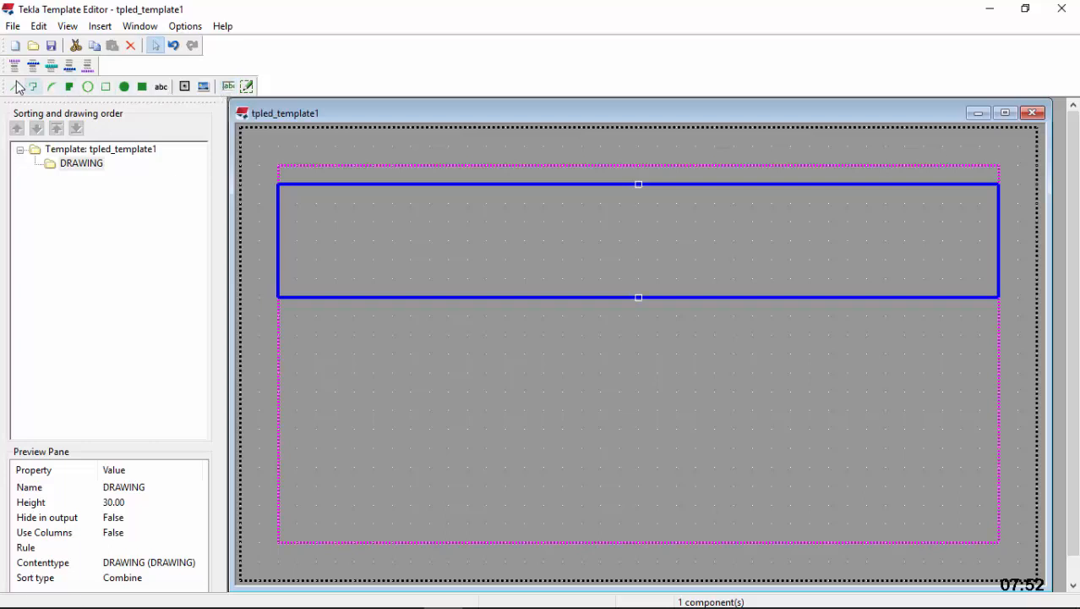
Draw a rectangle about 40 mm wide and 15 mm high inside the DRAWING row
left_click(105, 87)
scroll(384, 263, "up", 1)
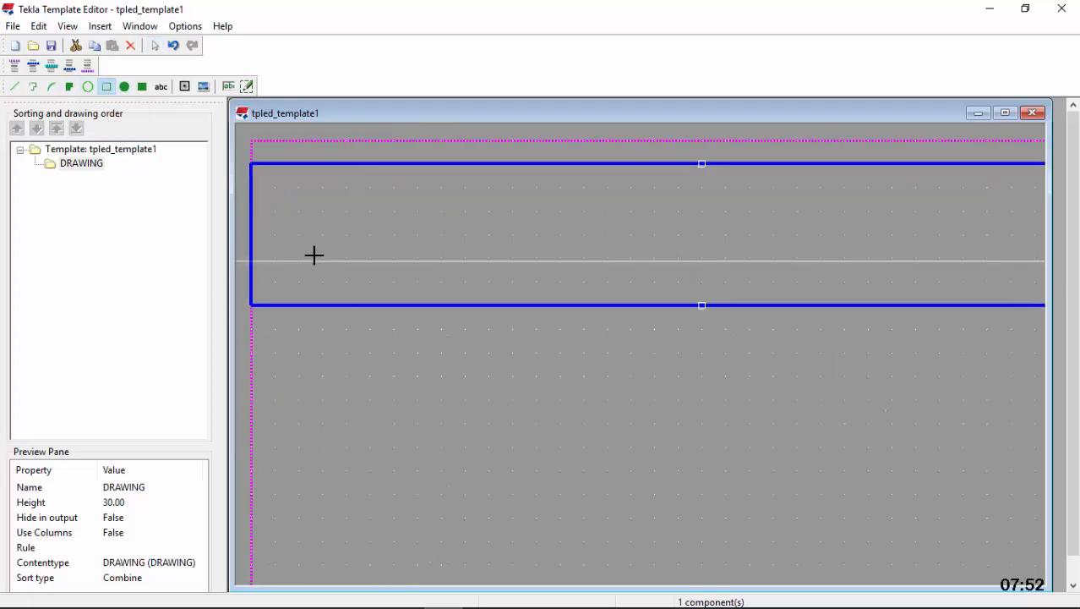
left_click(299, 211)
left_click(489, 282)
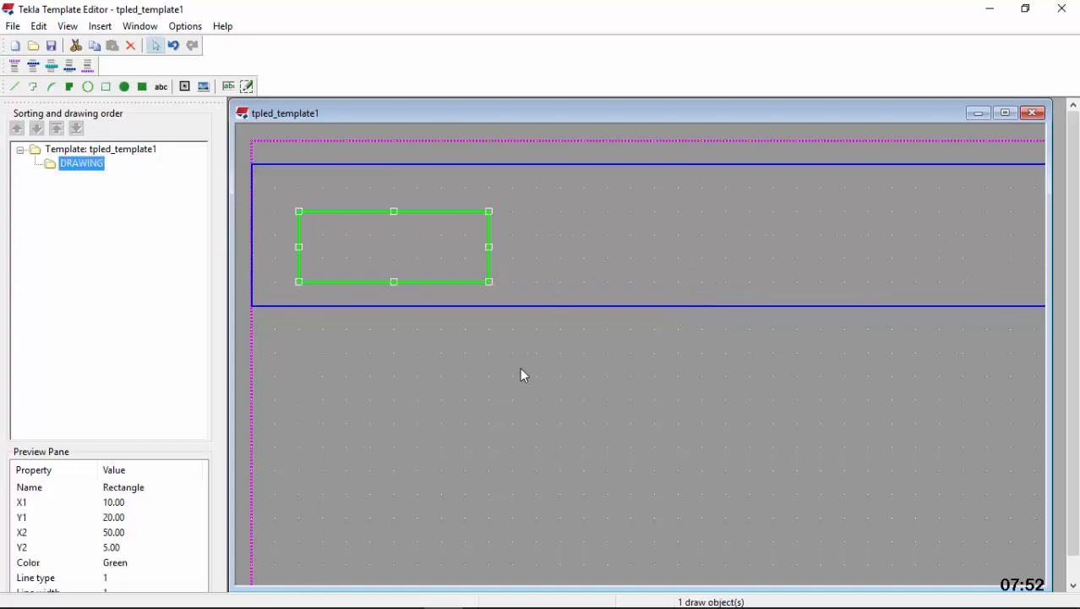
Set the template page's output width to 1500 mm and its height to 1200 mm
scroll(520, 368, "down", 4)
scroll(698, 306, "up", 1)
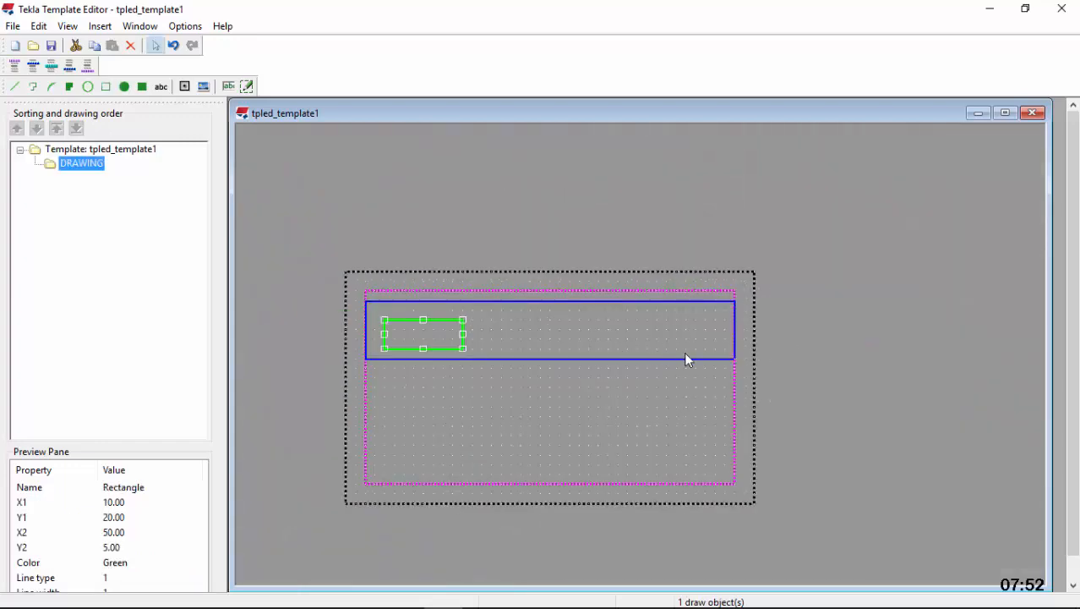
scroll(689, 359, "up", 1)
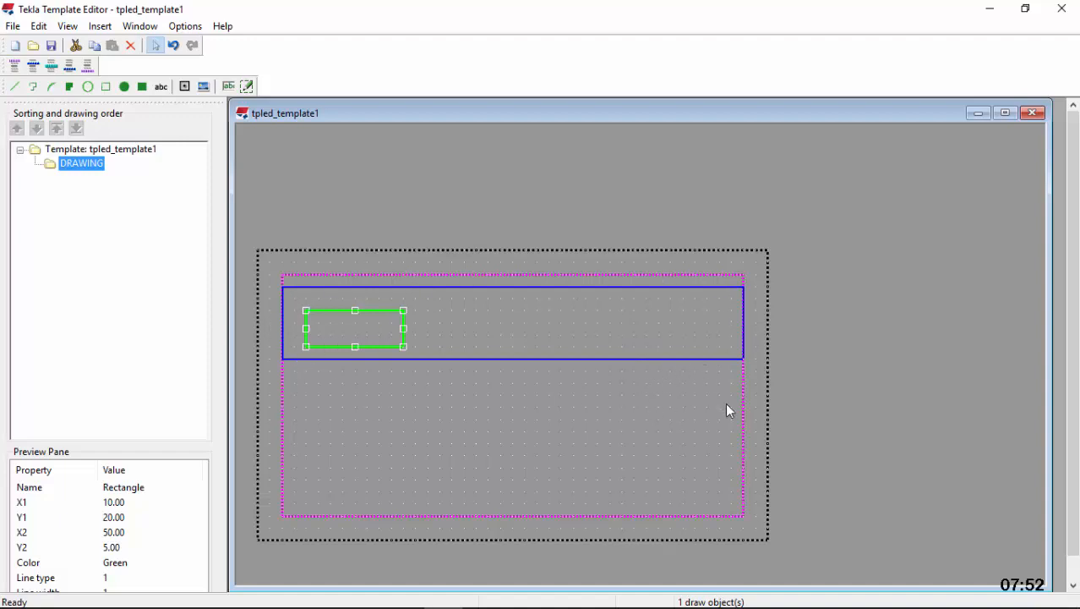
double_click(755, 452)
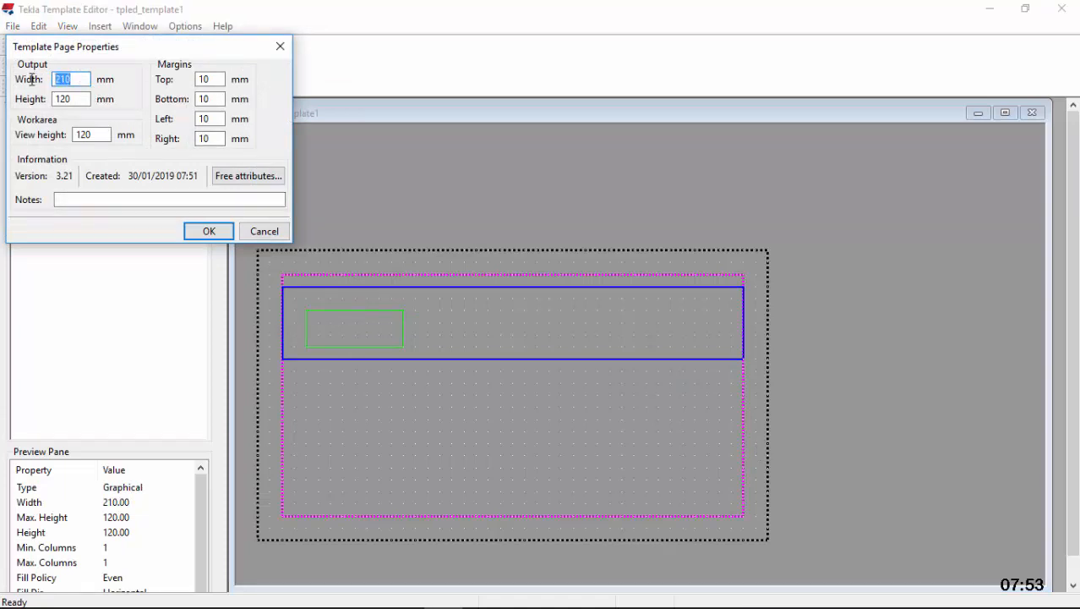
type("1500")
left_click(78, 99)
left_click_drag(78, 99, 45, 99)
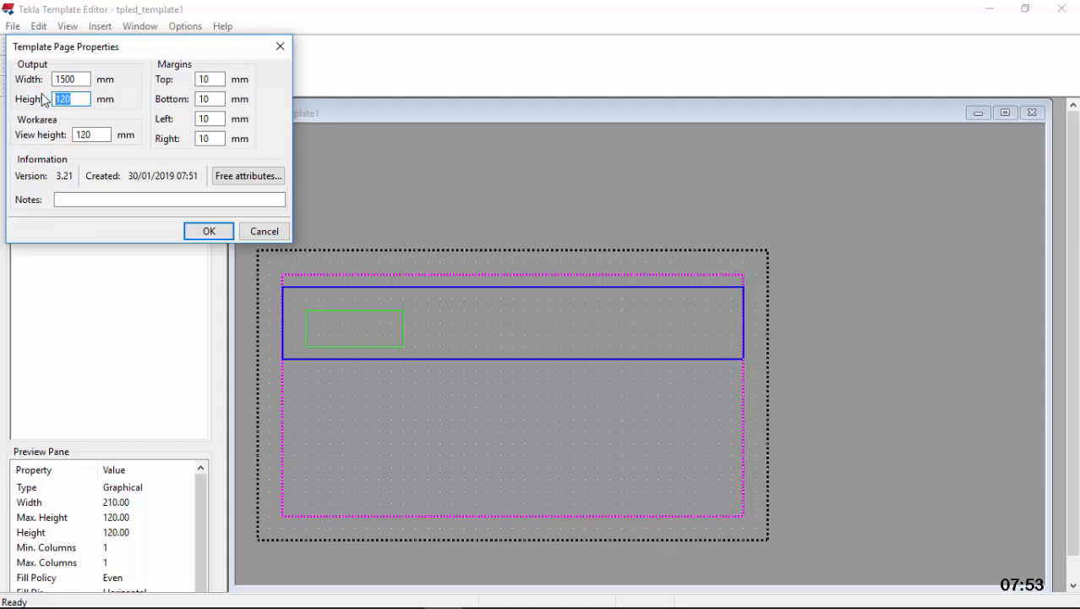
type("1200")
left_click(207, 231)
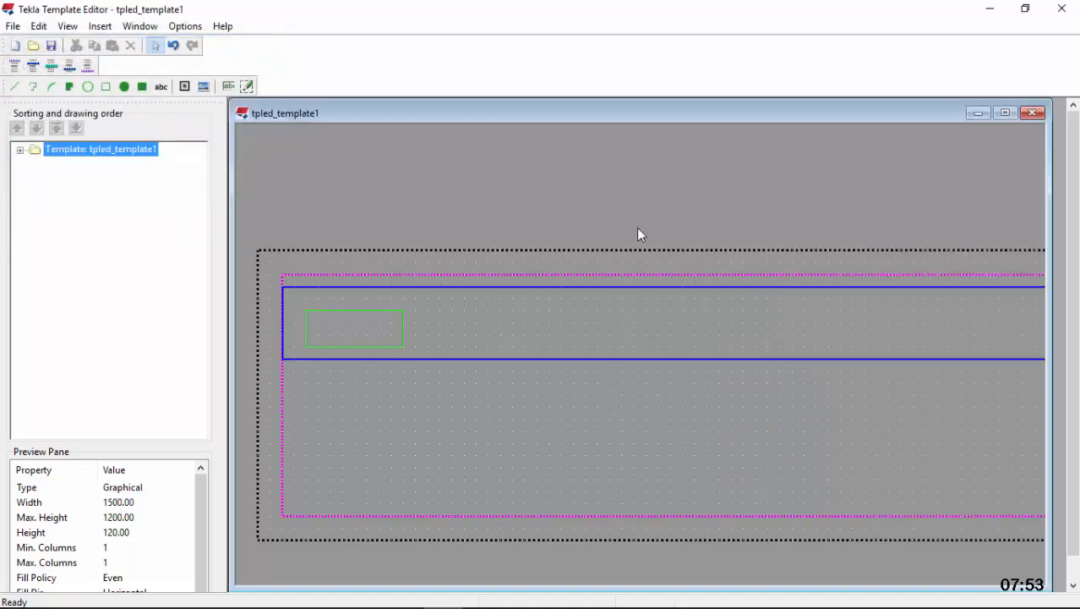
Stretch the DRAWING row to a height of about 1055 mm so it fills most of the page
left_click(763, 348)
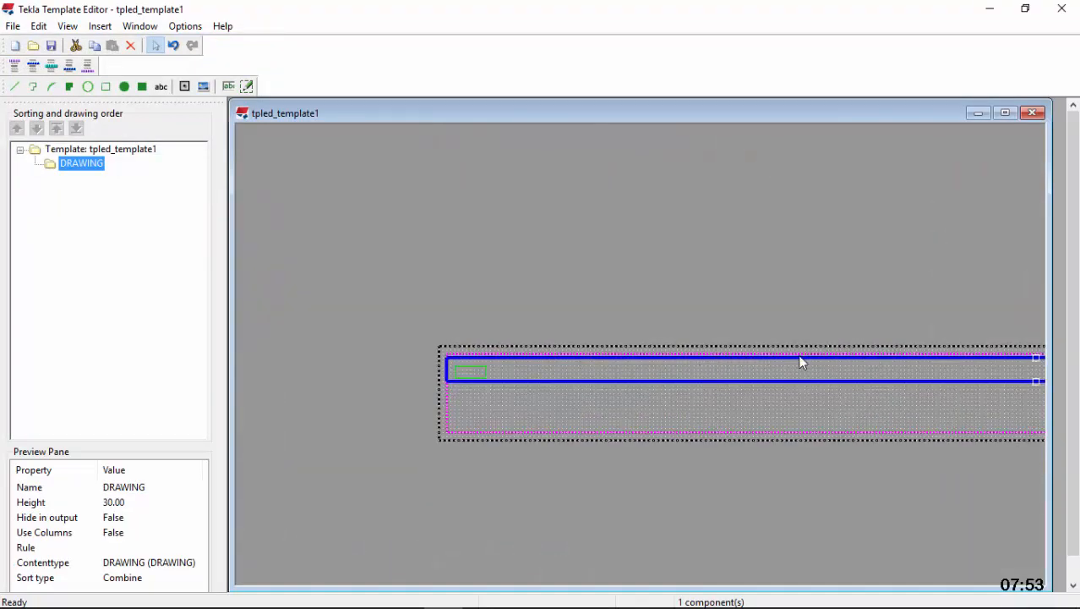
left_click_drag(1037, 358, 972, 164)
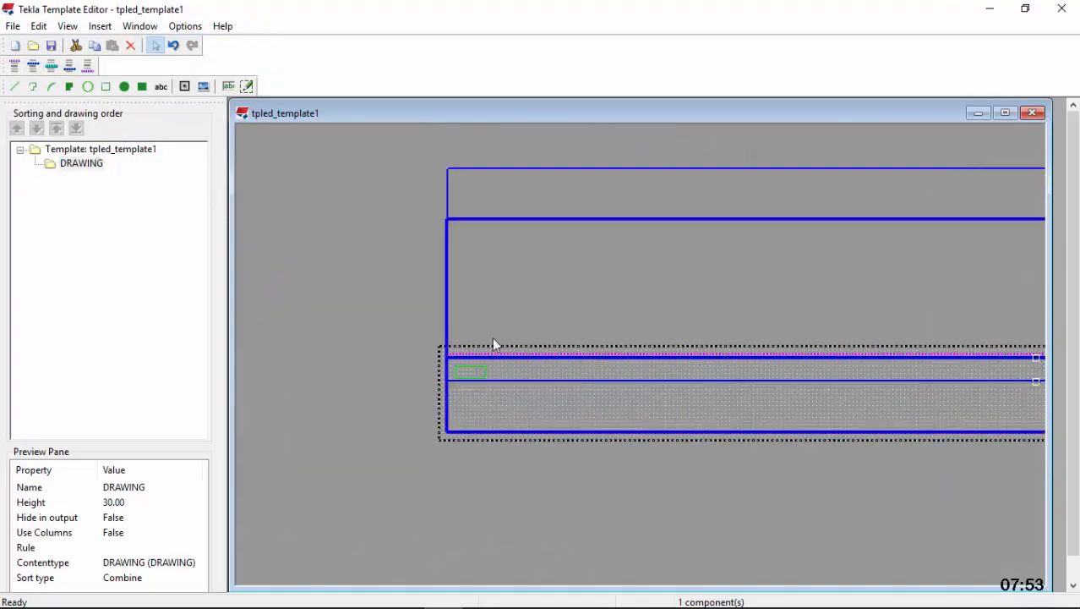
scroll(388, 381, "down", 5)
scroll(725, 378, "up", 3)
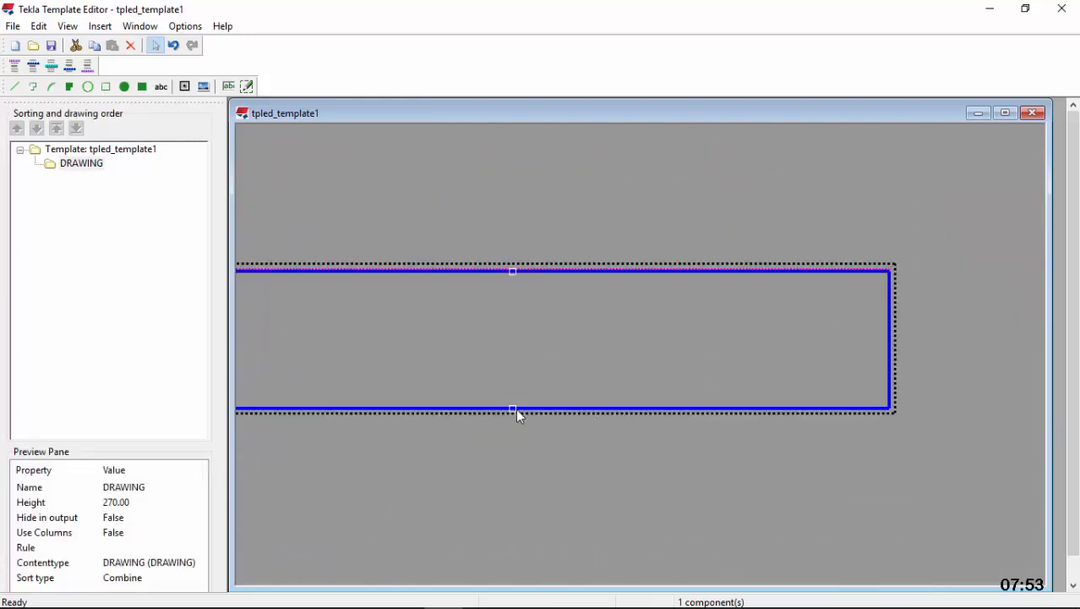
left_click_drag(514, 410, 516, 497)
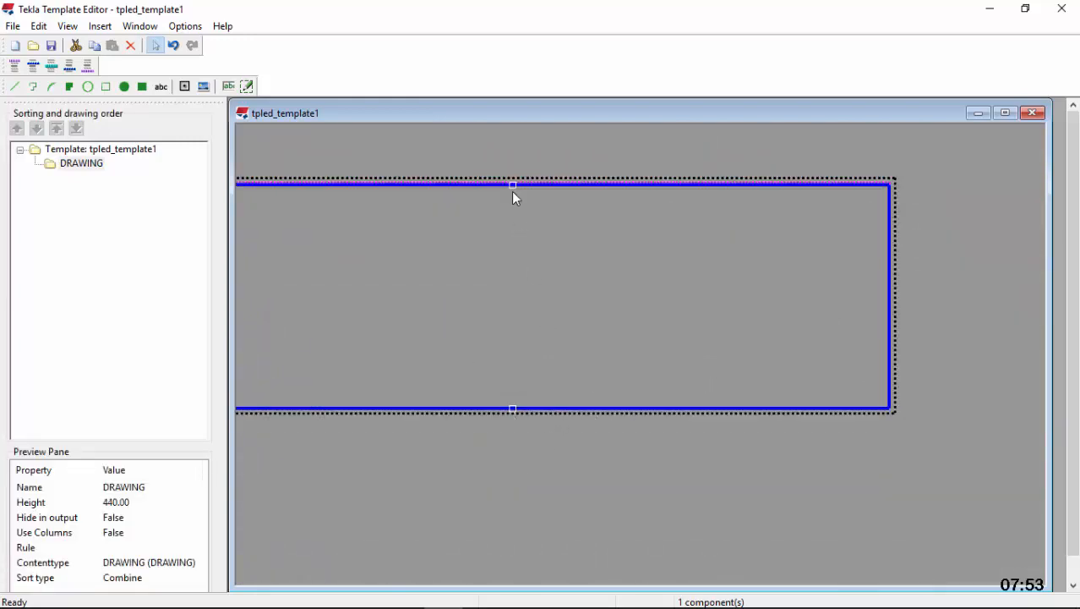
left_click_drag(512, 186, 514, 134)
scroll(604, 363, "down", 4)
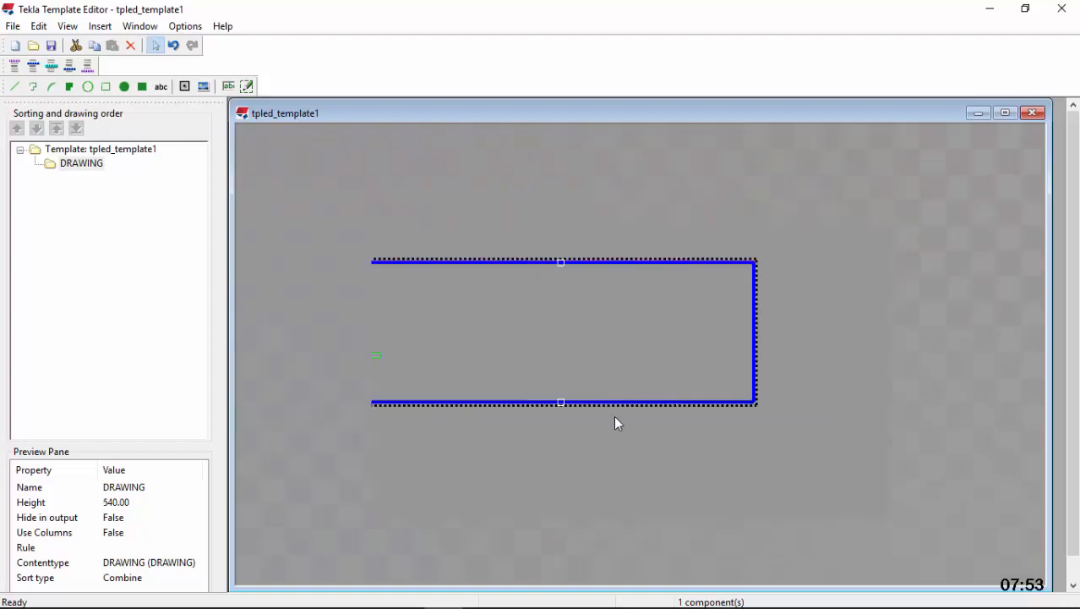
left_click_drag(572, 295, 564, 186)
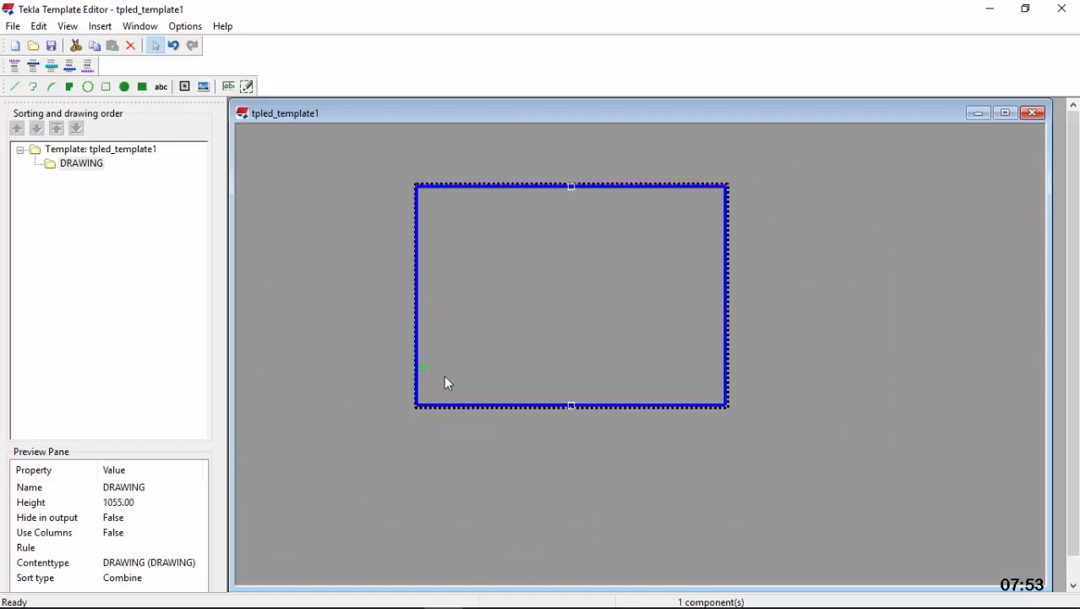
Resize the green rectangle to 861 mm wide and 614 mm high
scroll(427, 373, "up", 4)
double_click(432, 342)
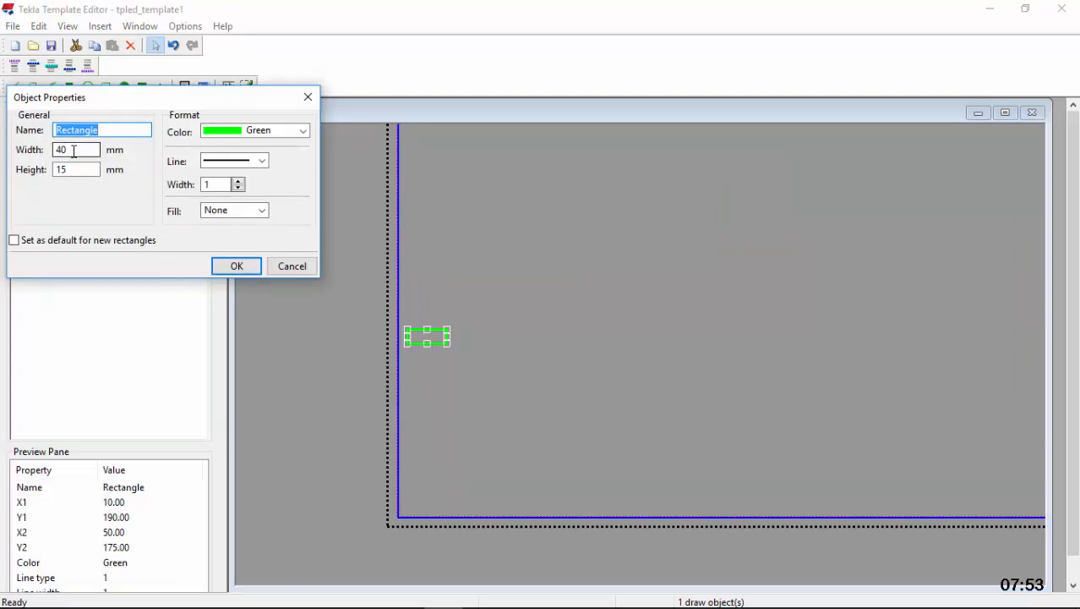
left_click_drag(75, 149, 44, 149)
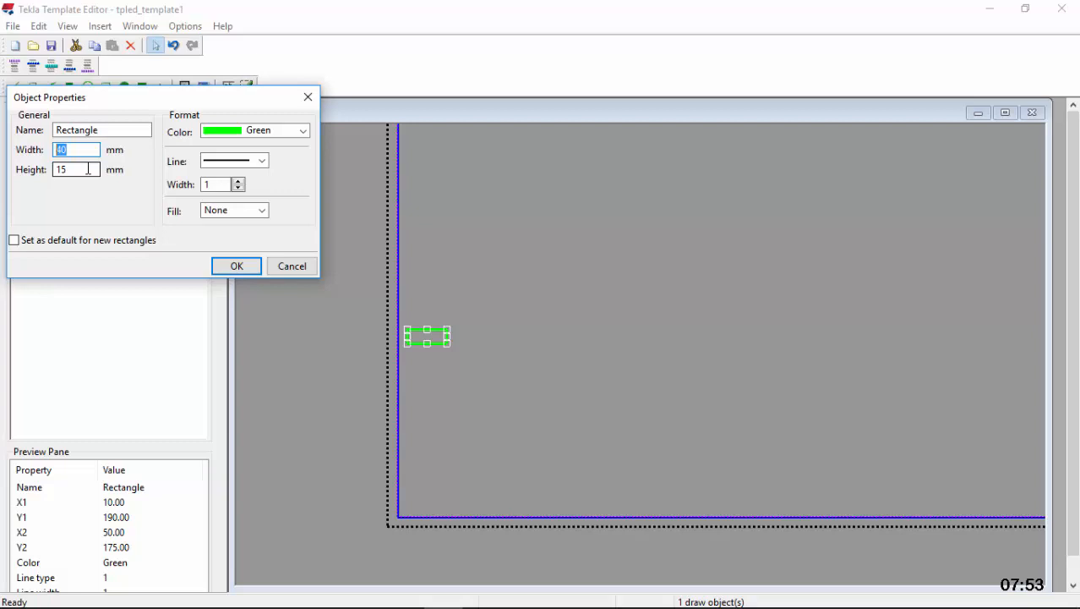
type("861")
left_click_drag(79, 171, 26, 172)
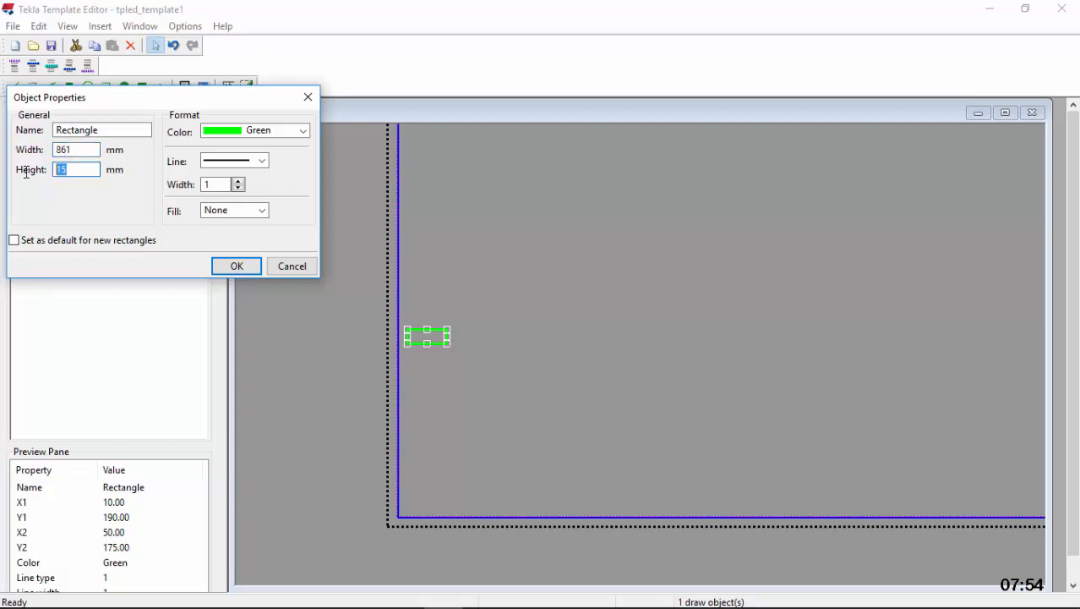
type("614")
left_click(235, 265)
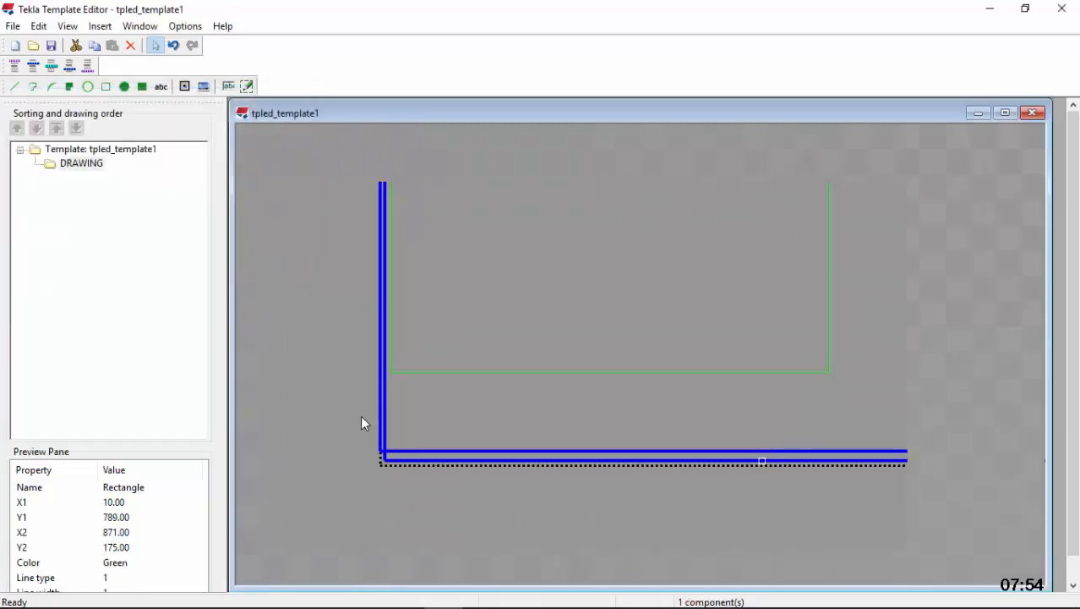
Select the DRAWING row and crop the template's left side to the rectangle
scroll(360, 415, "down", 2)
scroll(483, 304, "up", 2)
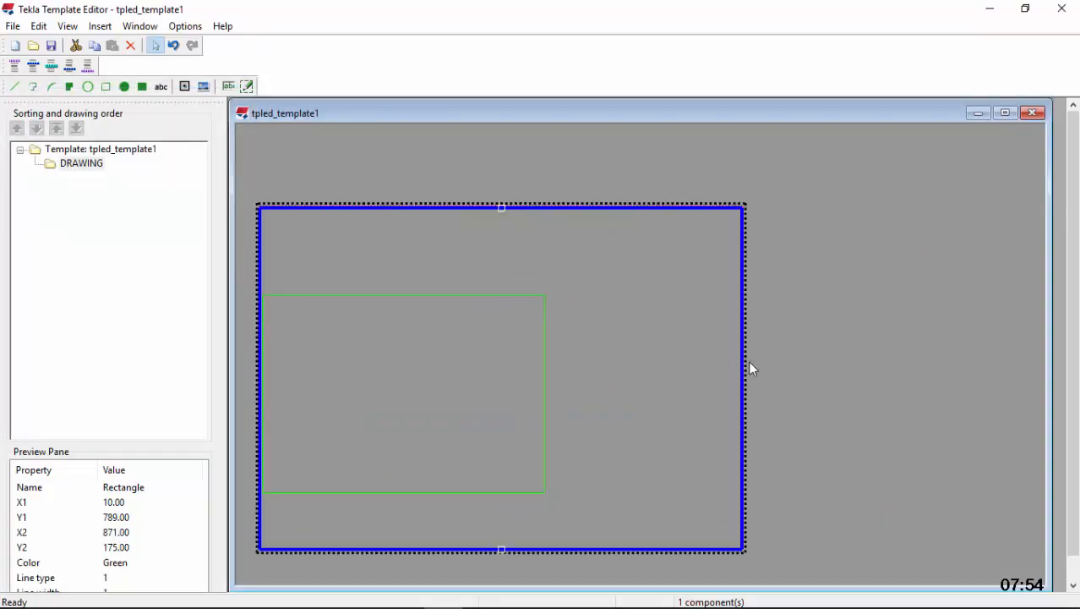
scroll(751, 355, "down", 2)
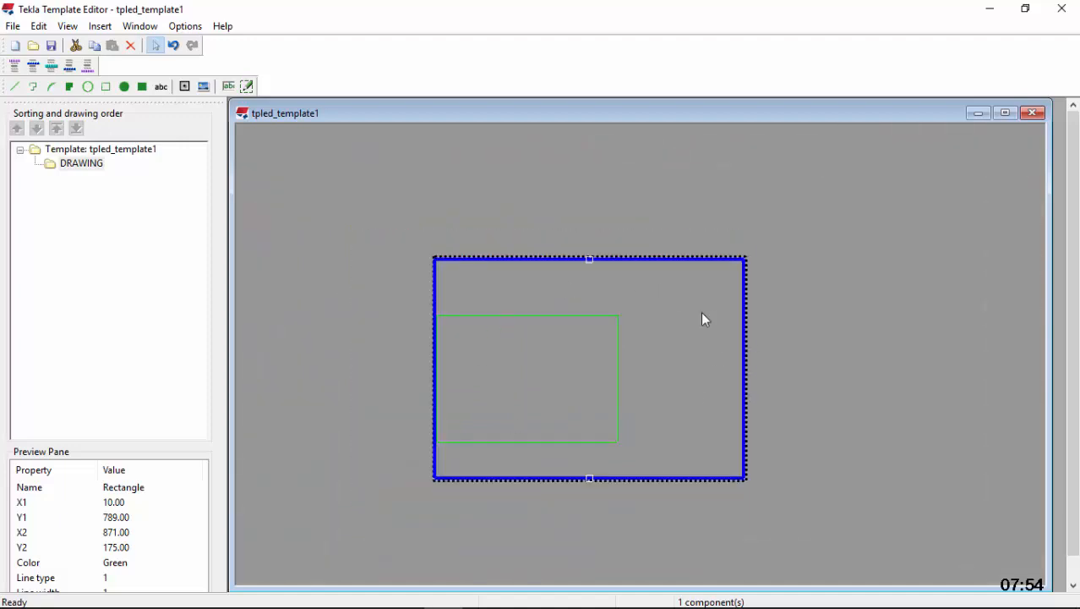
left_click(745, 360)
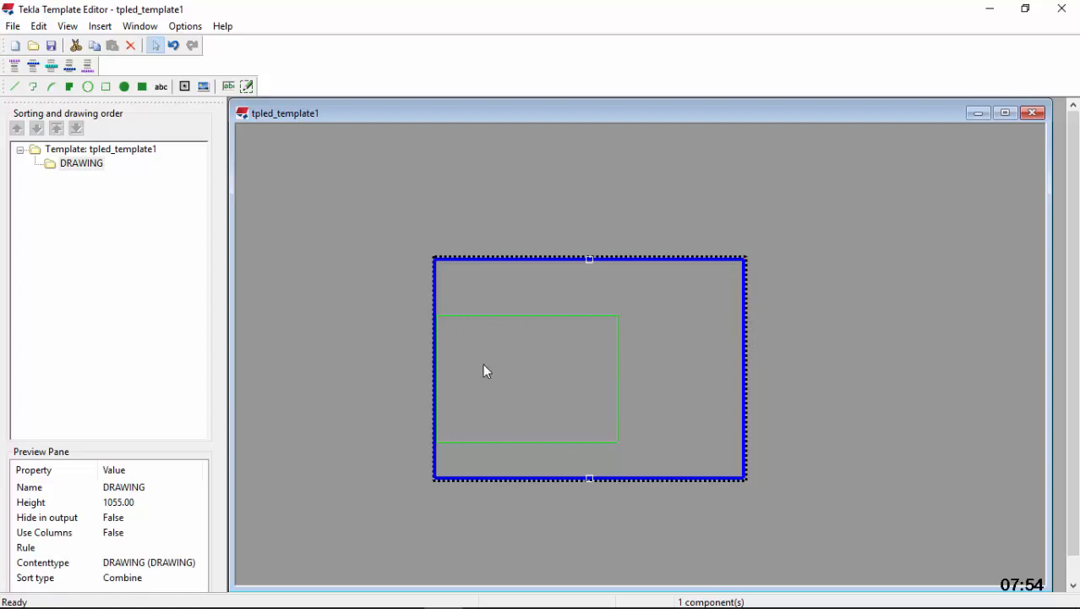
scroll(591, 451, "up", 1)
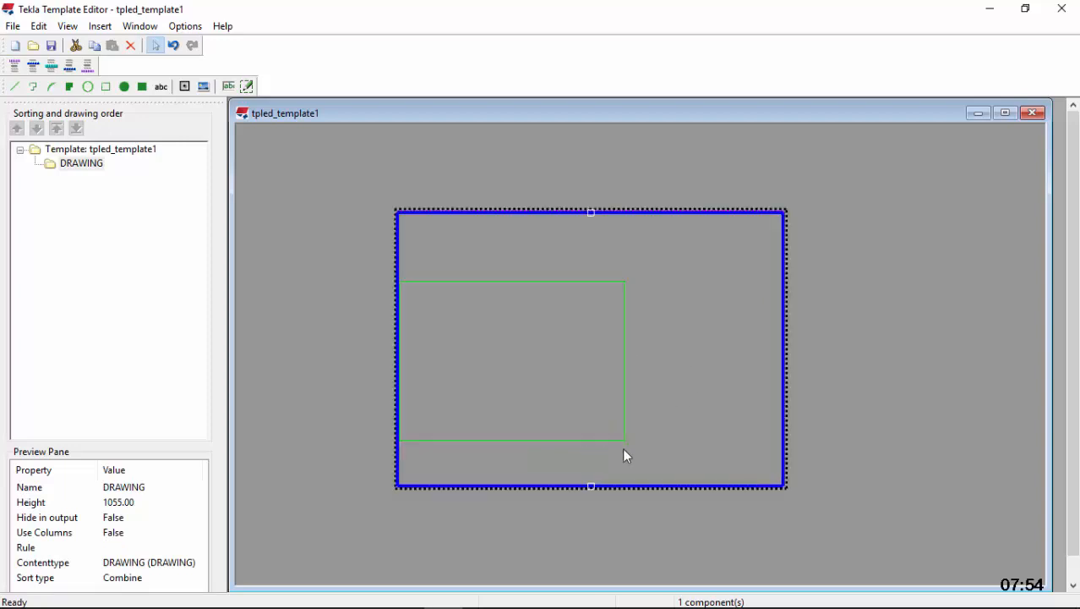
right_click(784, 384)
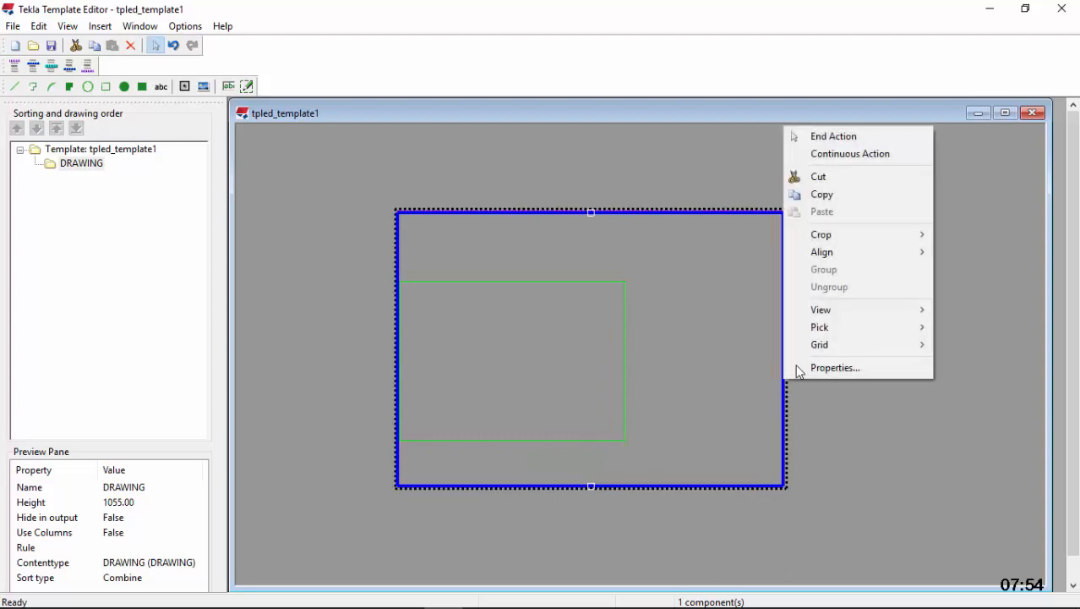
mouse_move(839, 243)
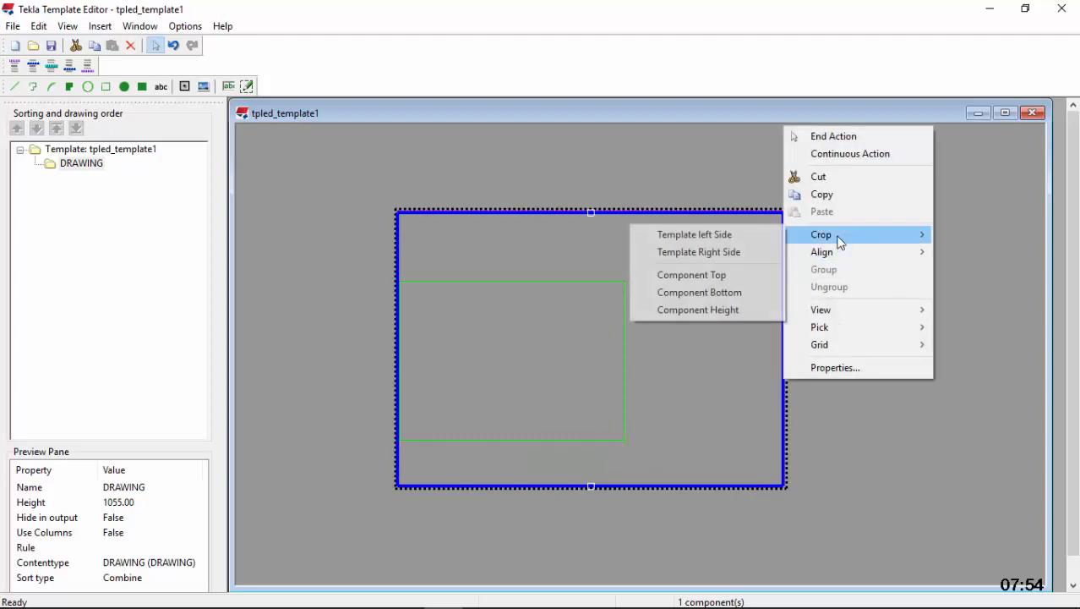
left_click(744, 239)
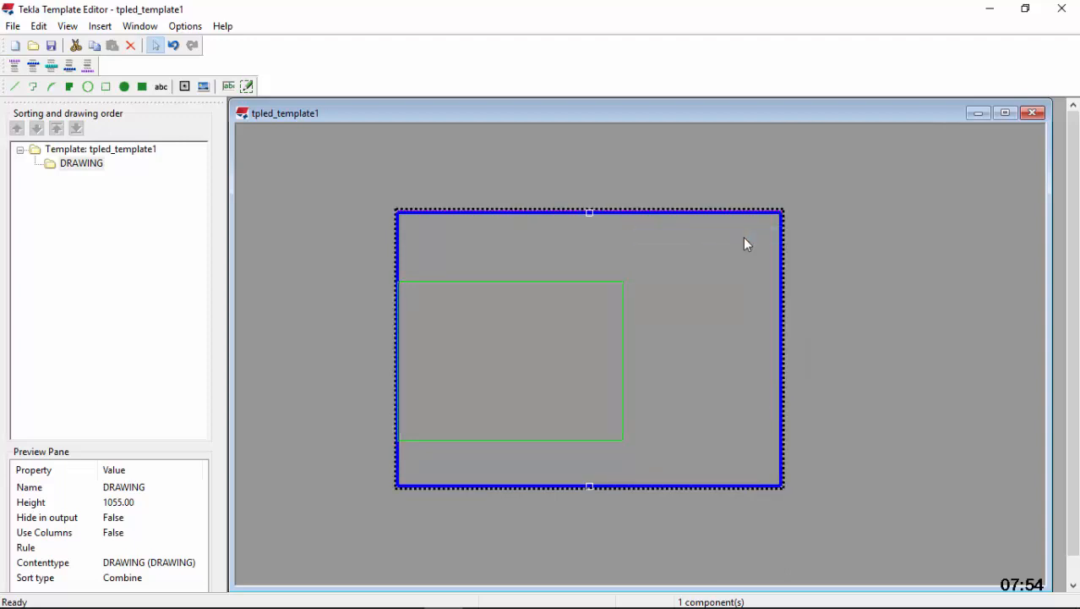
Crop the top and bottom of the DRAWING row to the green rectangle
right_click(782, 281)
mouse_move(839, 389)
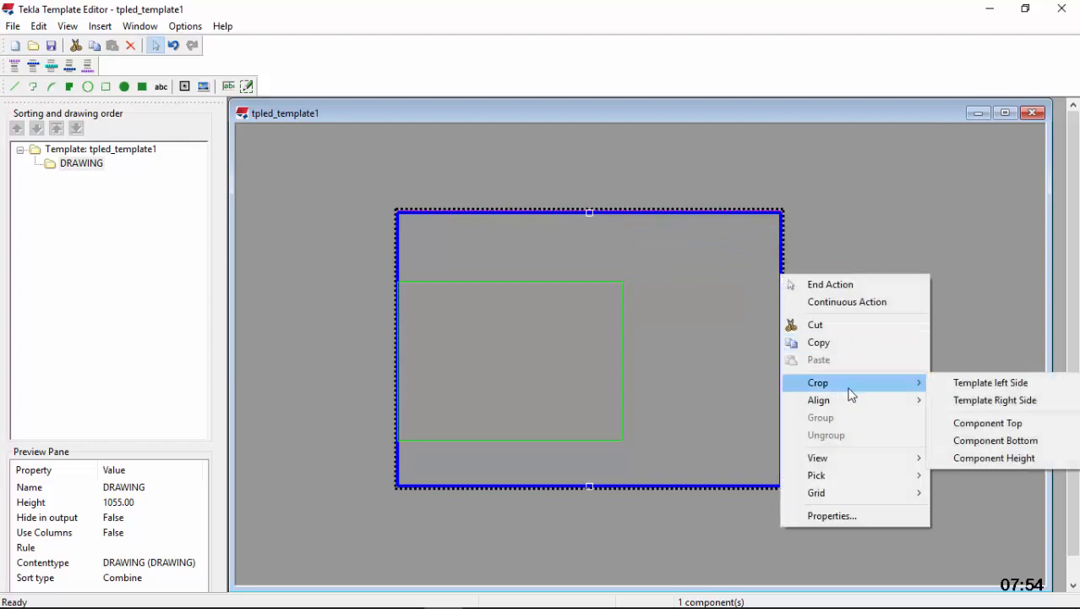
left_click(984, 422)
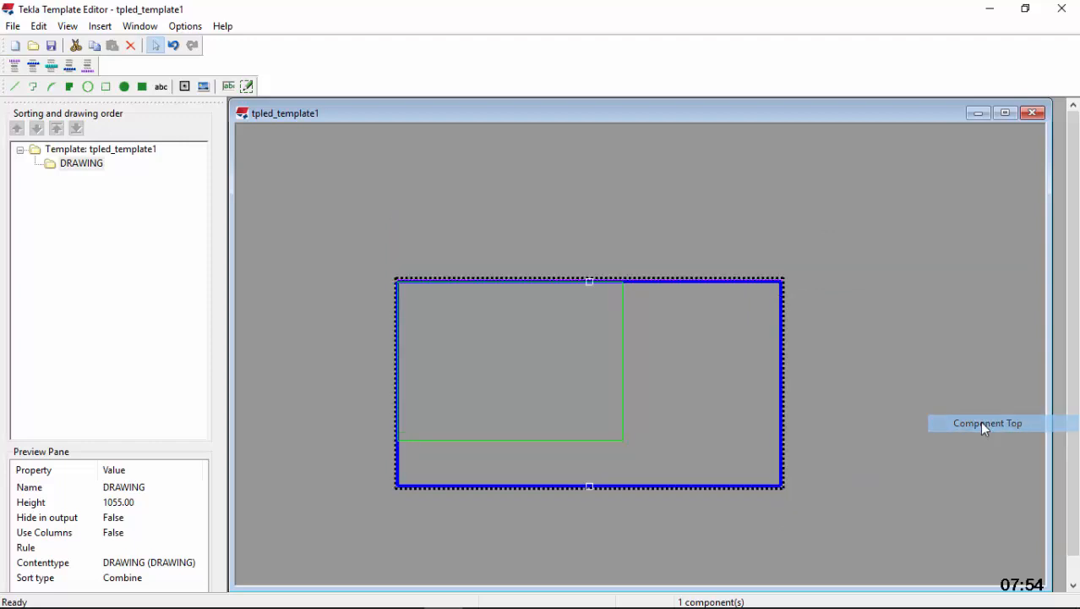
right_click(781, 366)
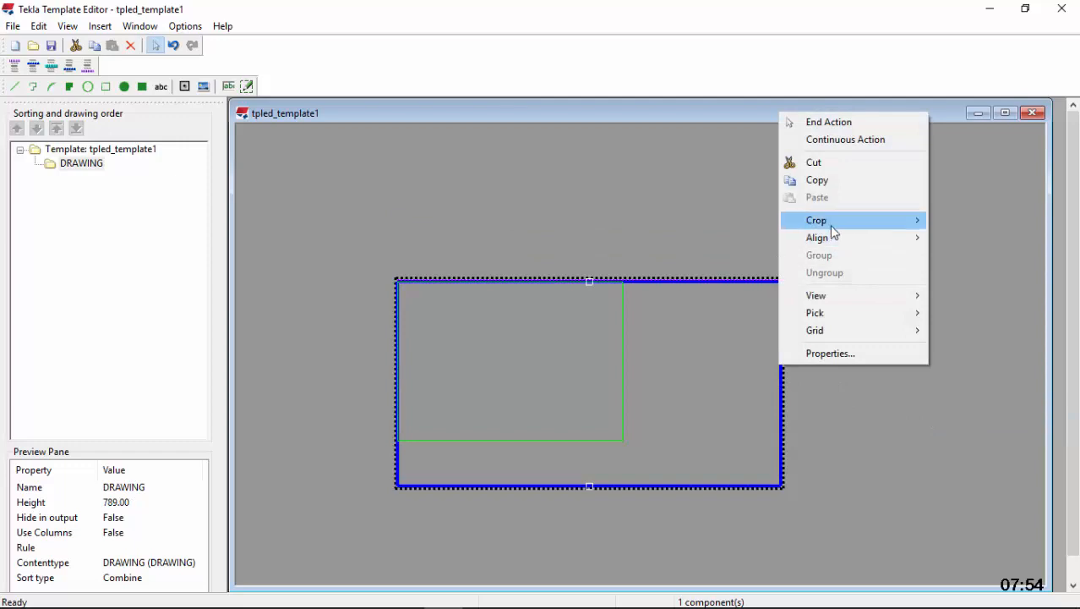
mouse_move(831, 227)
left_click(964, 277)
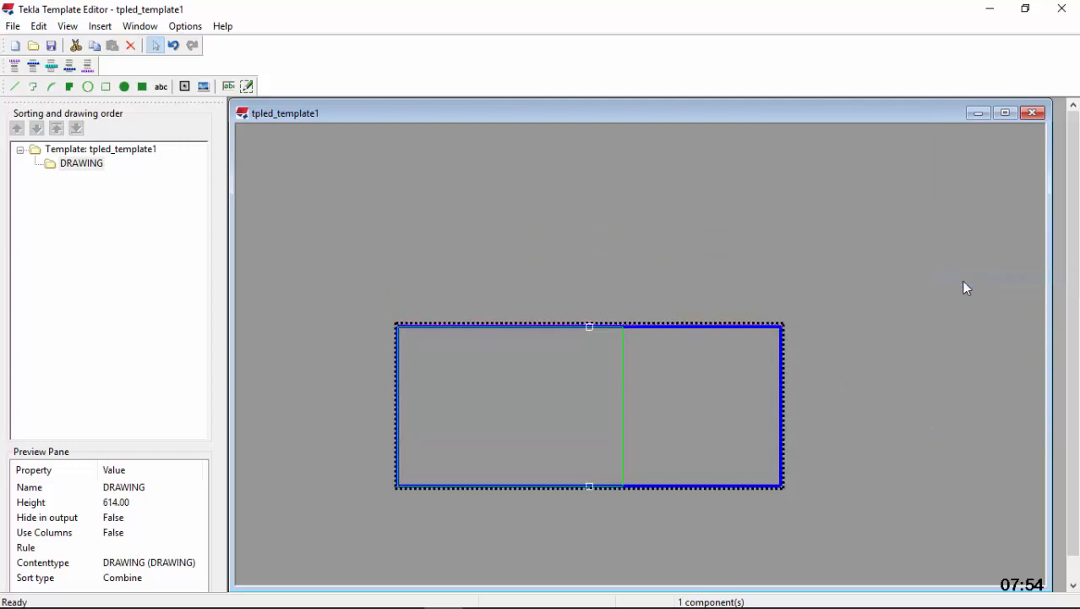
Crop the template's left side again and its right side to the green rectangle
right_click(780, 379)
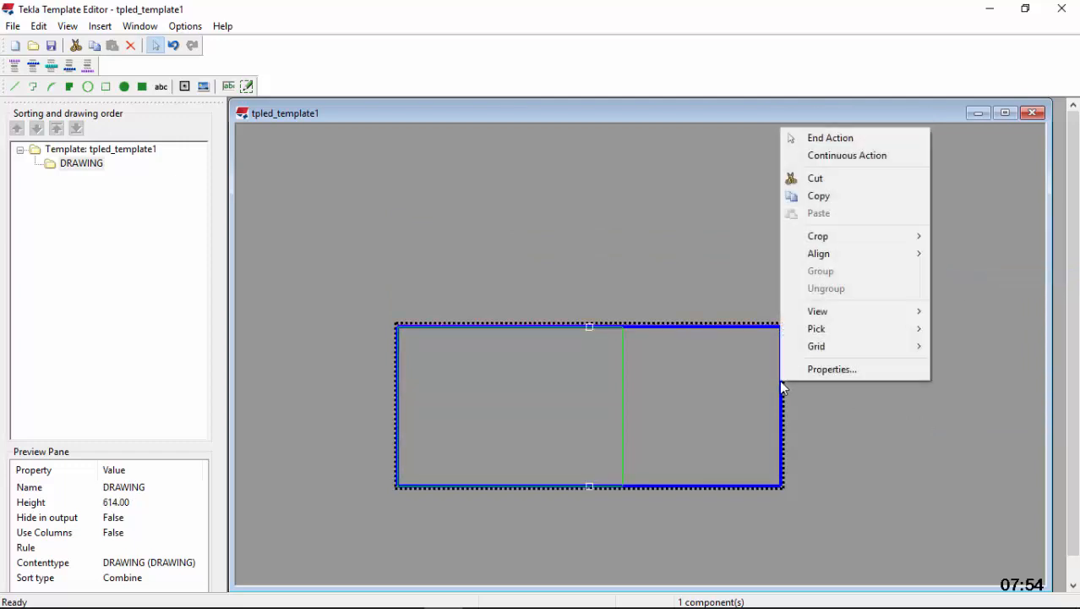
mouse_move(852, 238)
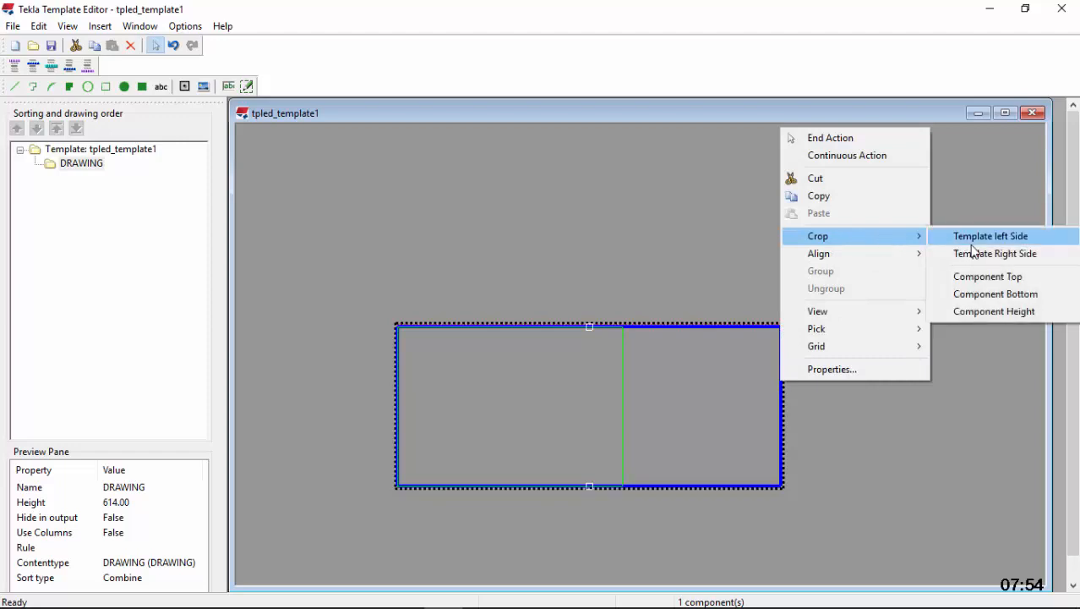
left_click(978, 242)
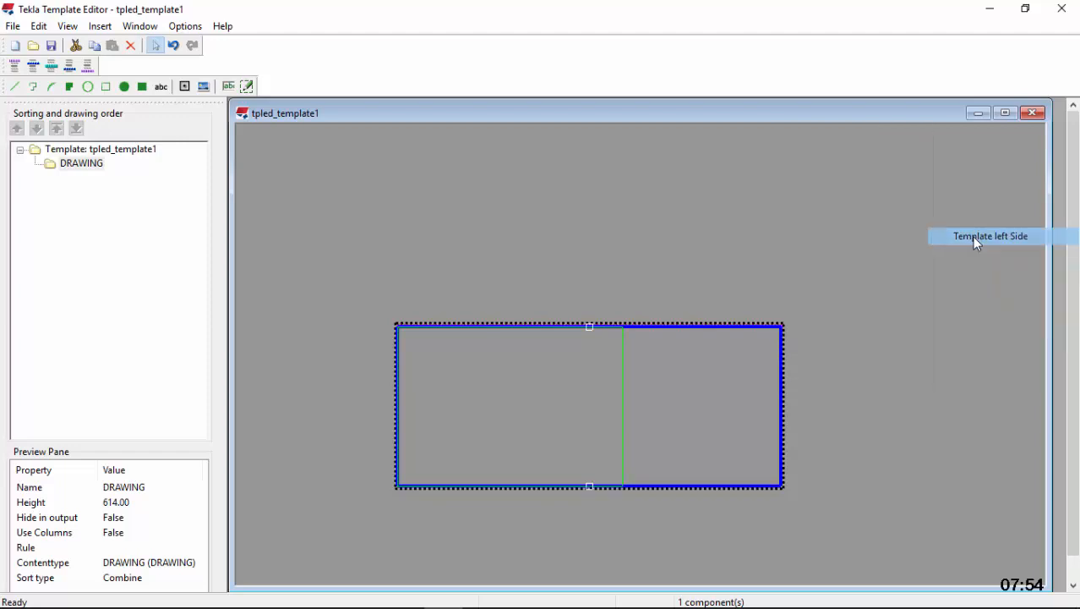
right_click(781, 369)
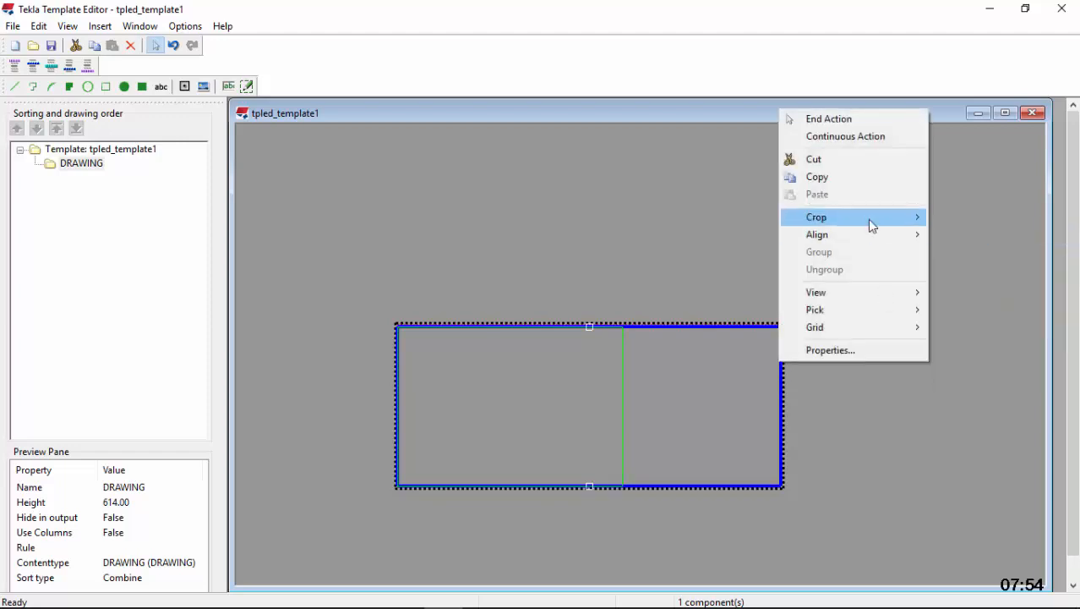
mouse_move(872, 225)
left_click(965, 236)
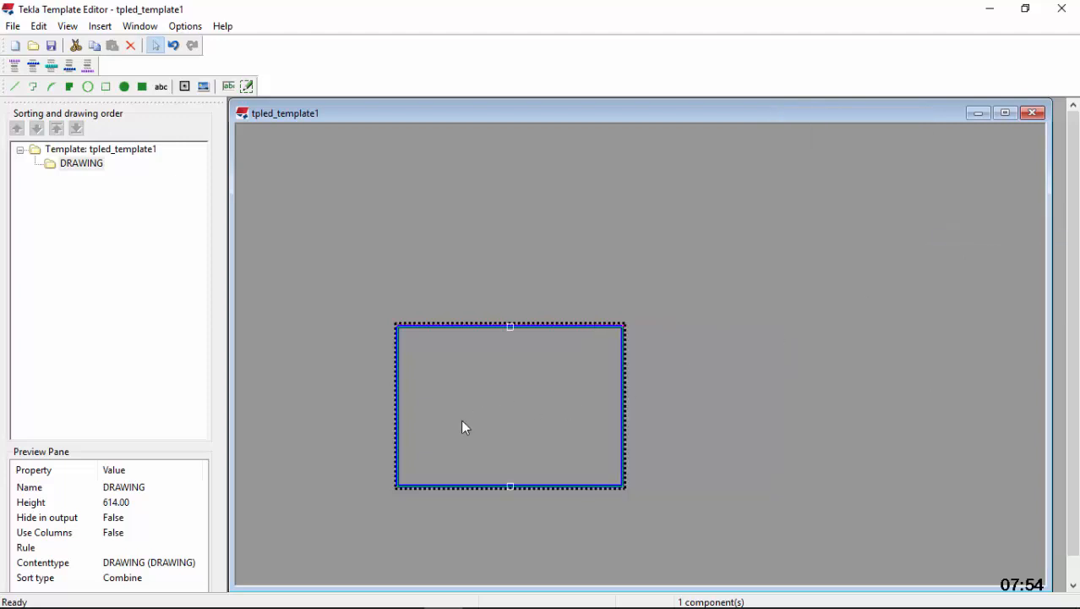
Examine how the cropped DRAWING row's corners fit the green rectangle and check the rectangle's properties
scroll(461, 431, "up", 7)
scroll(264, 514, "down", 5)
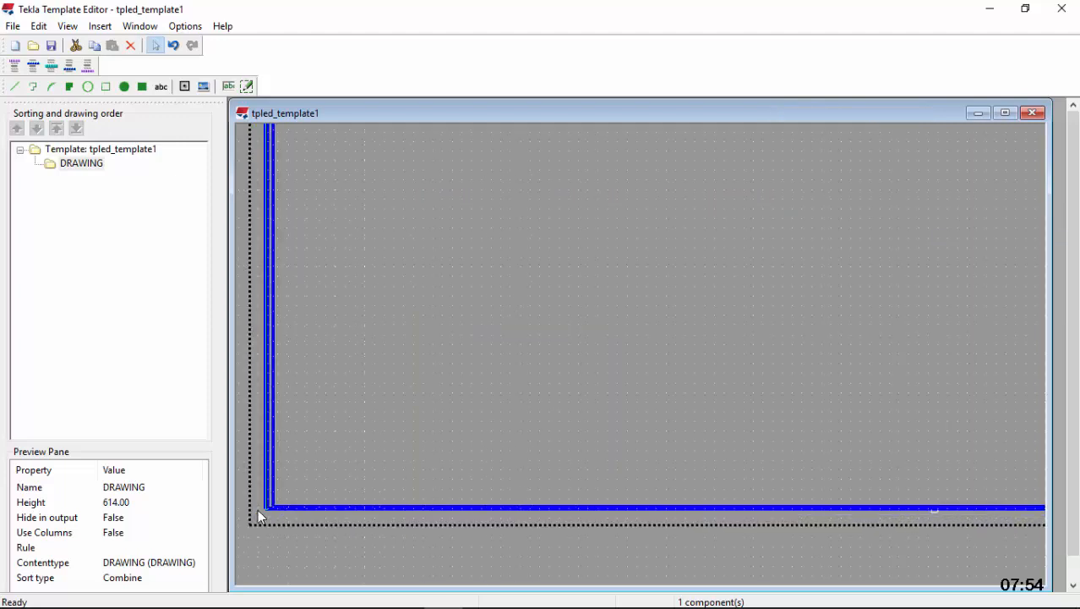
scroll(466, 502, "down", 4)
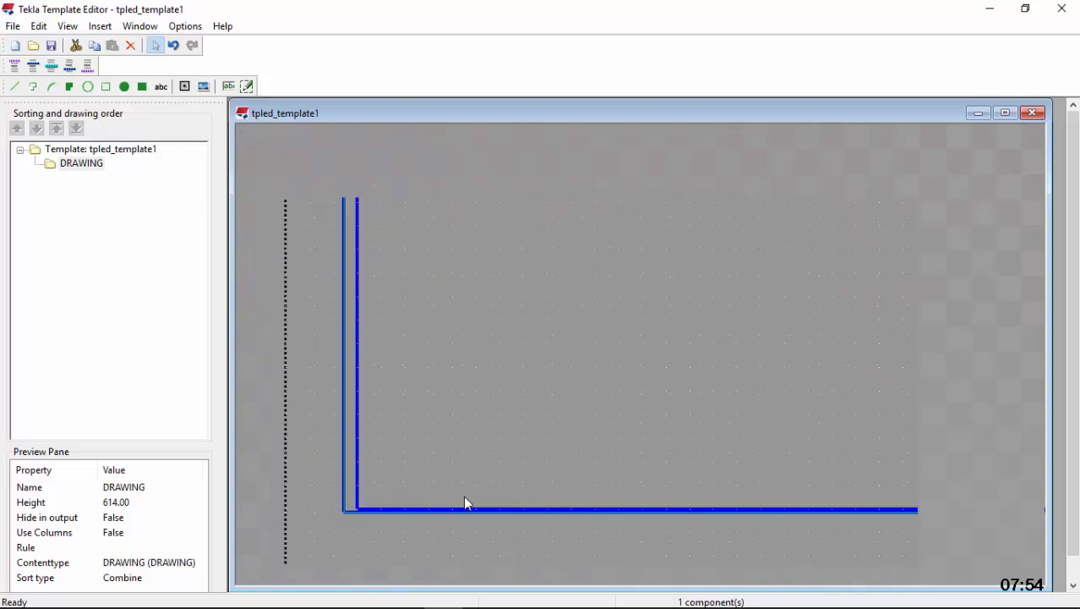
scroll(579, 372, "up", 3)
scroll(832, 254, "up", 3)
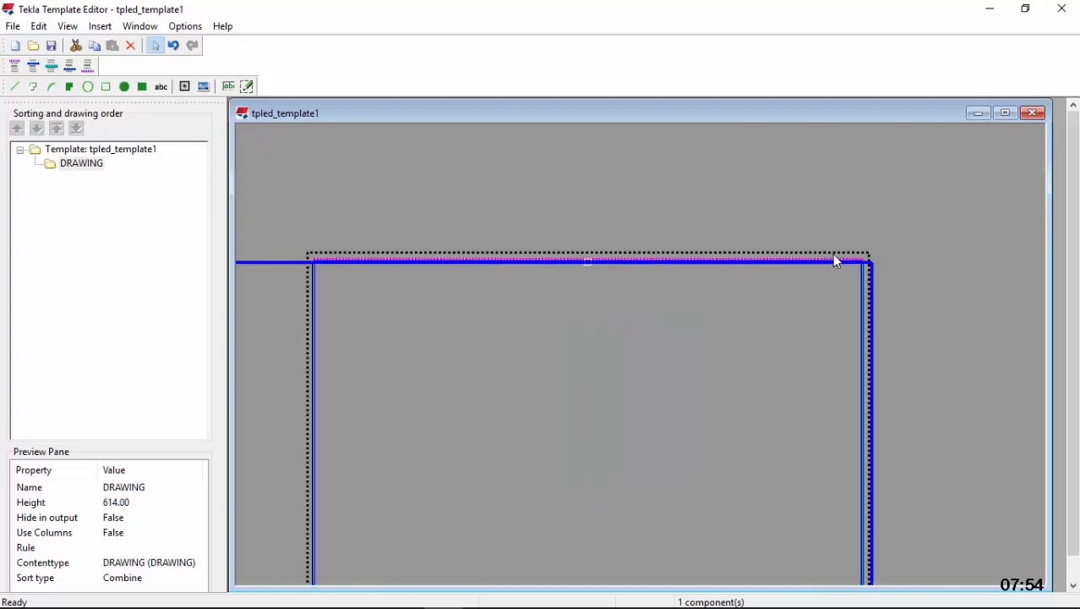
scroll(833, 248, "down", 4)
scroll(735, 346, "down", 3)
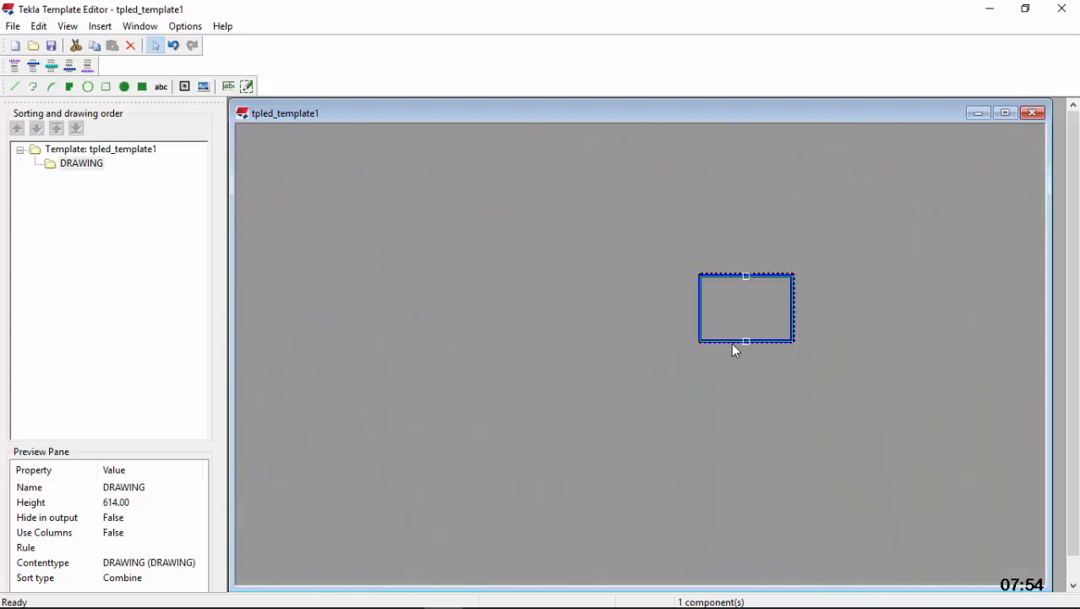
scroll(742, 313, "up", 5)
scroll(440, 418, "down", 3)
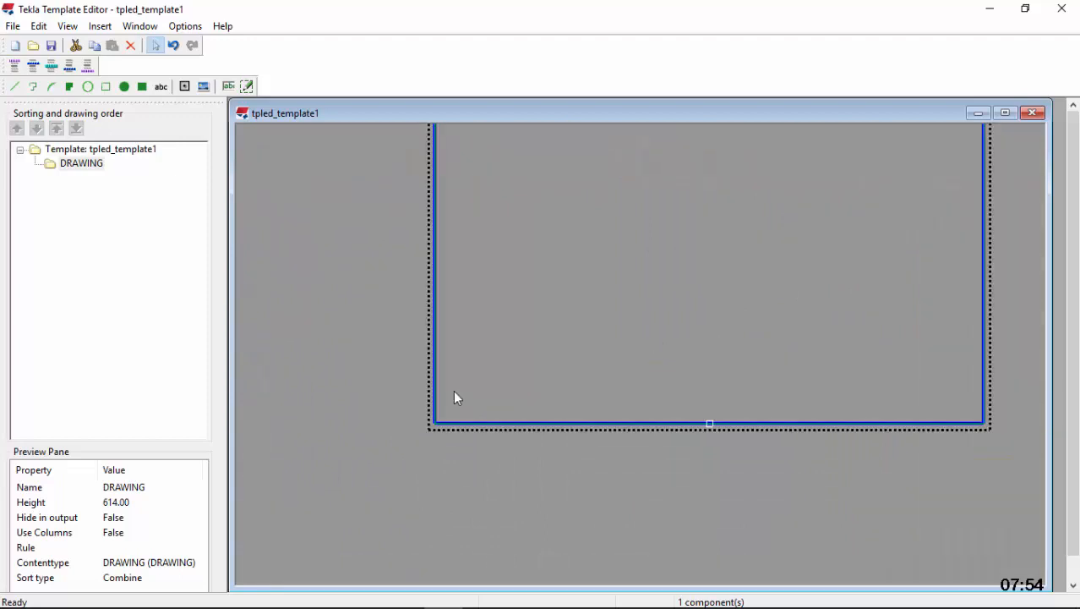
scroll(448, 396, "up", 3)
double_click(425, 389)
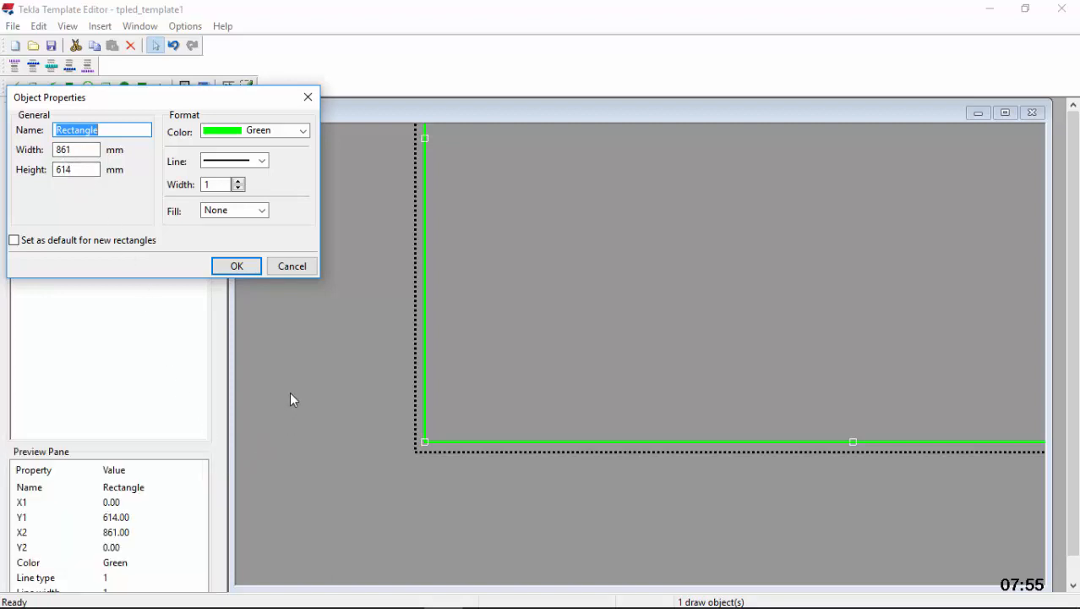
left_click(234, 267)
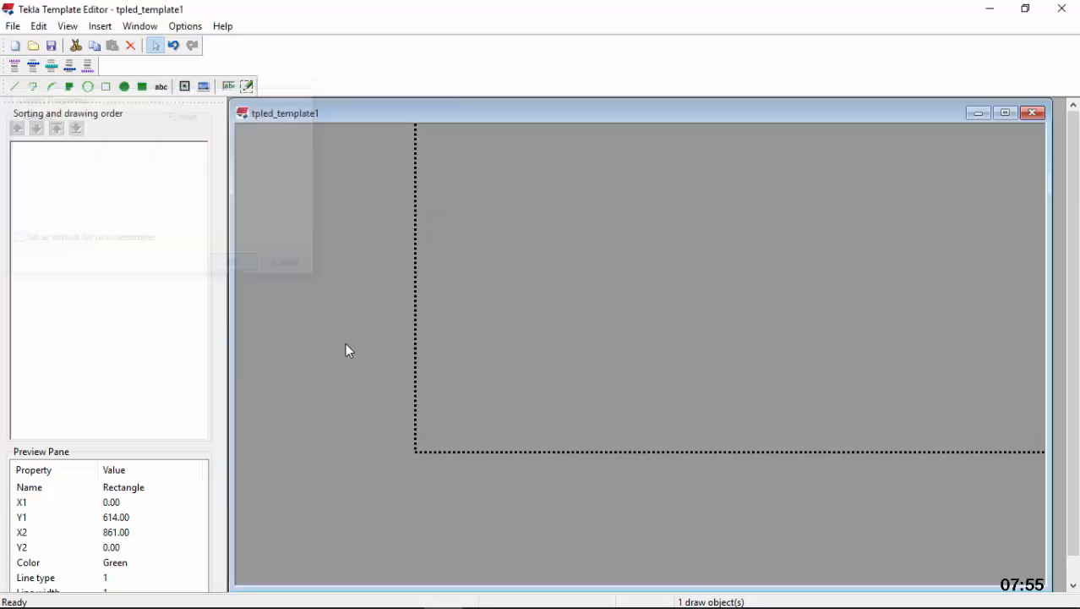
Copy the green rectangle and paste the duplicate at the DRAWING row's lower-left corner, directly over the original
left_click(424, 379)
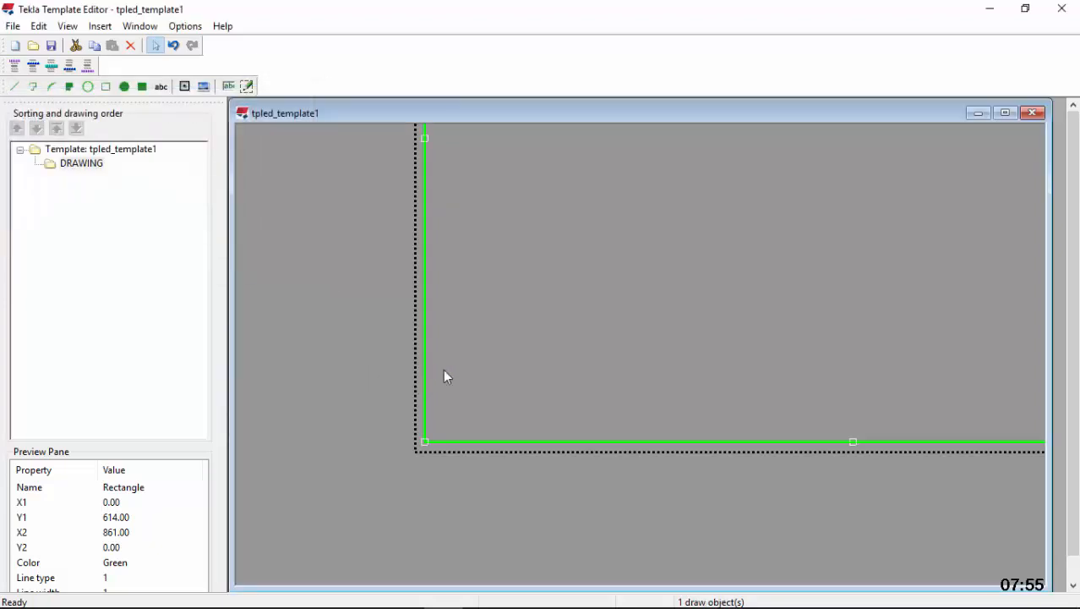
right_click(566, 266)
left_click(656, 334)
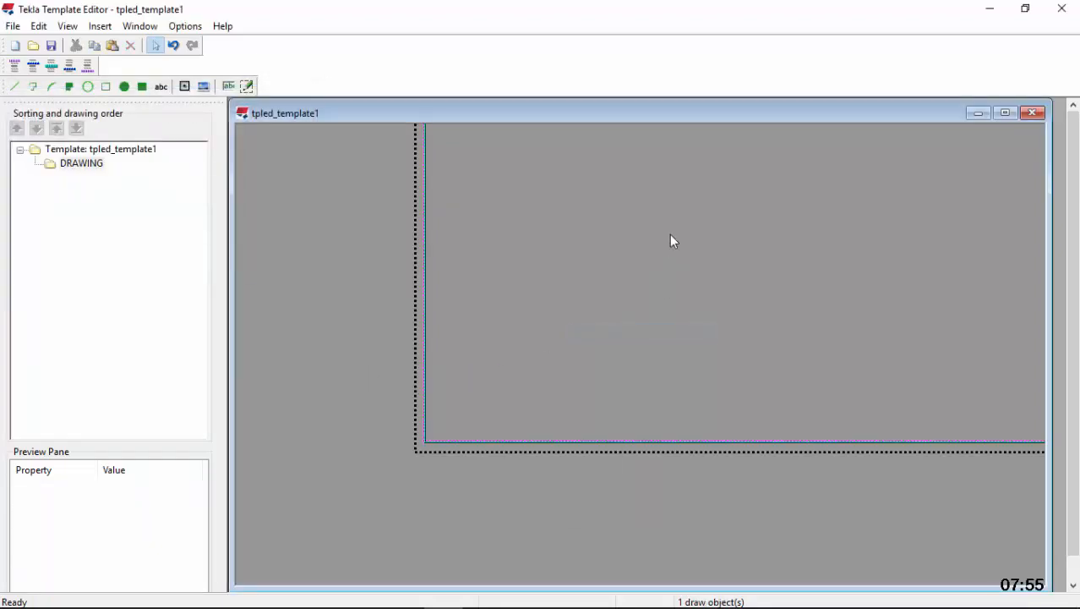
right_click(675, 235)
left_click(749, 323)
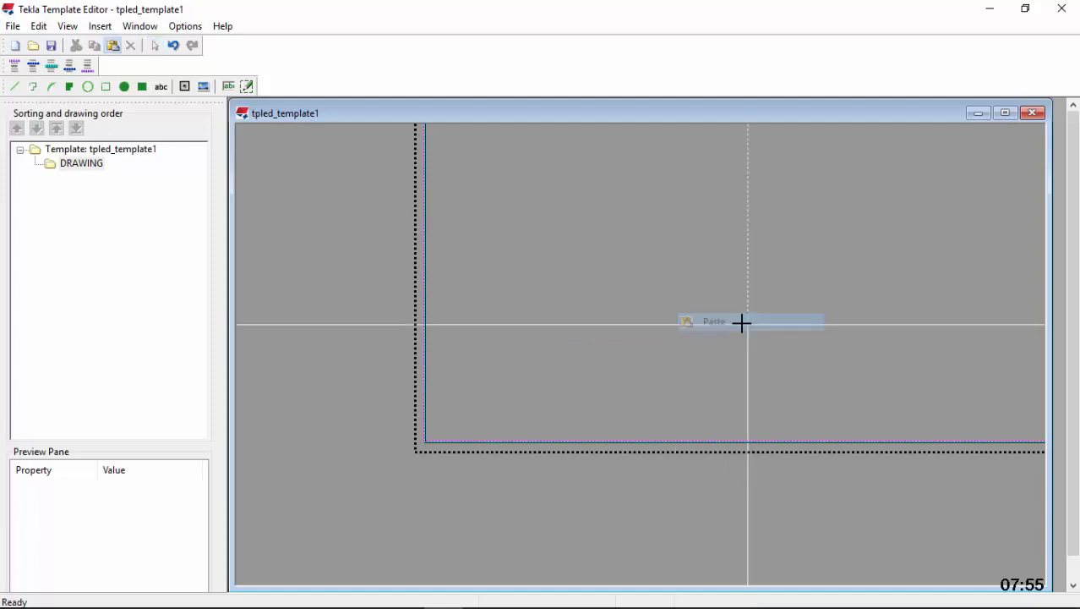
left_click(444, 435)
scroll(444, 435, "up", 5)
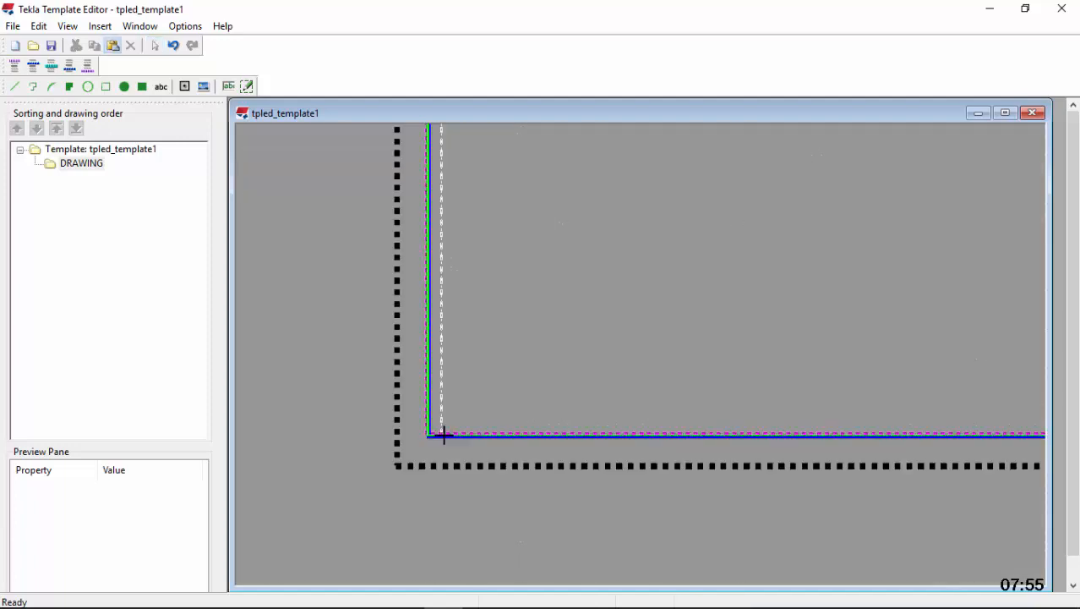
scroll(379, 441, "up", 4)
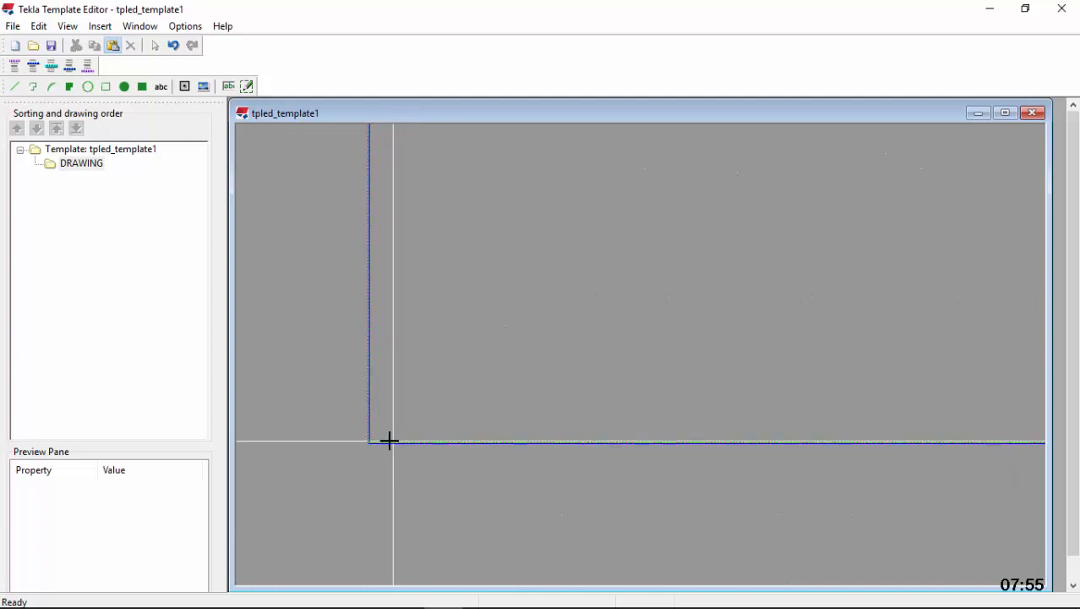
left_click(368, 440)
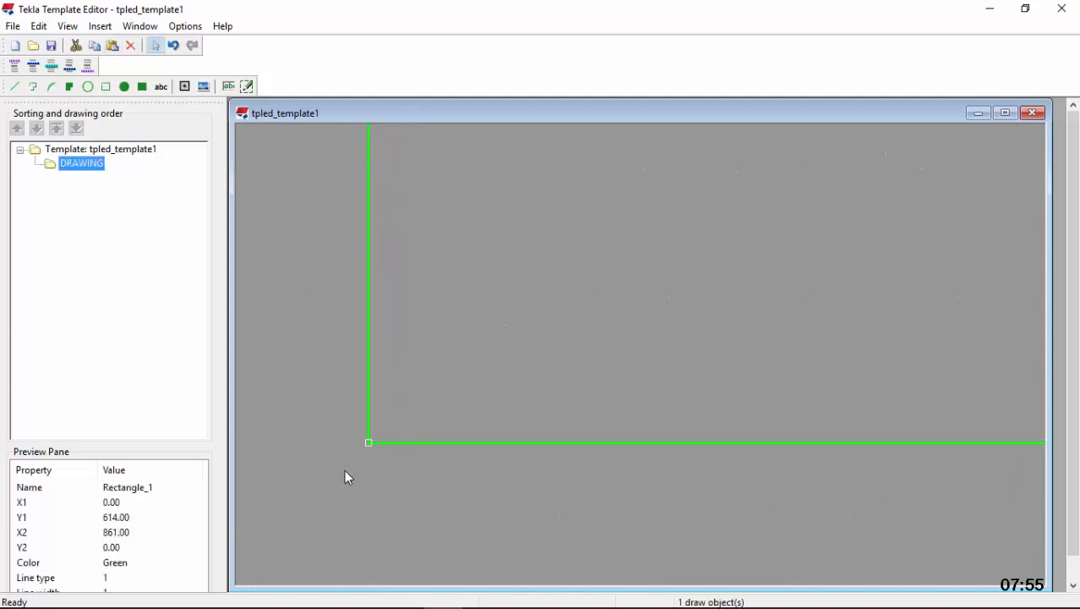
Resize the pasted rectangle to 841 mm wide and 594 mm high
scroll(350, 475, "down", 1)
scroll(366, 473, "down", 2)
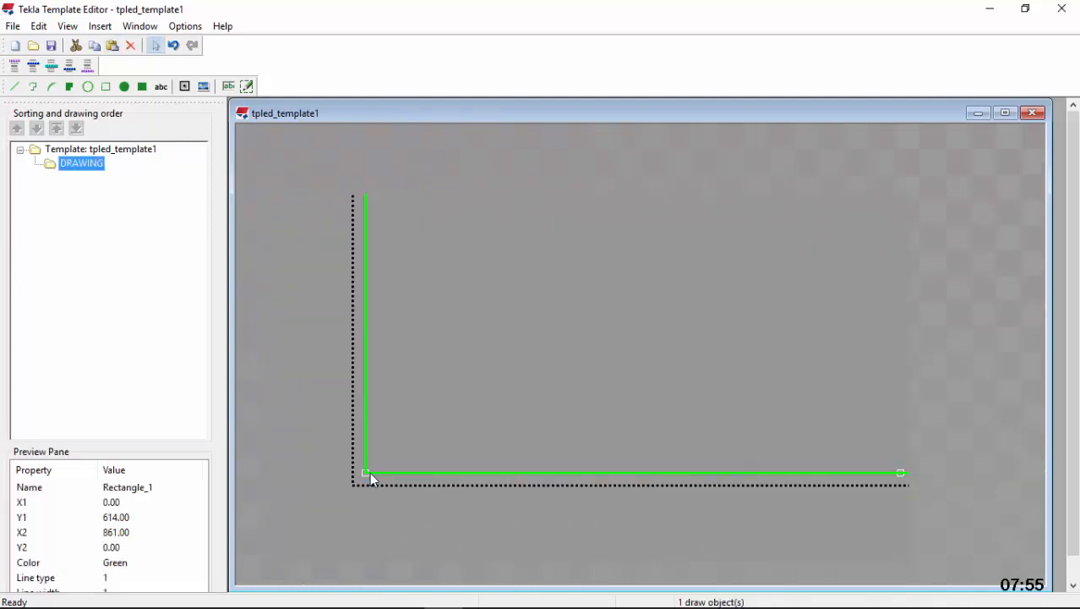
scroll(368, 473, "up", 2)
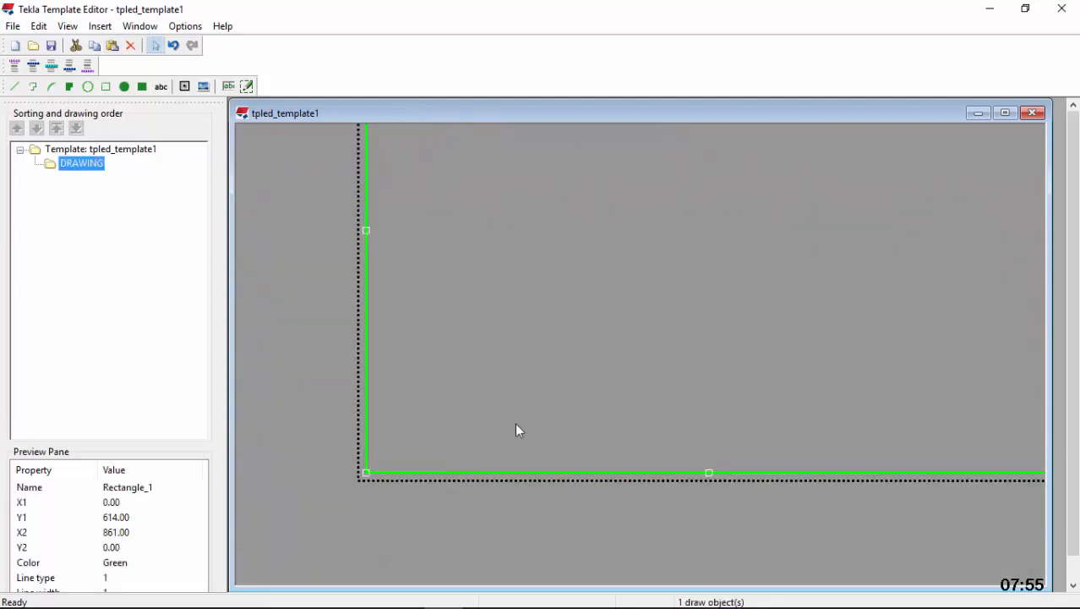
left_click(39, 26)
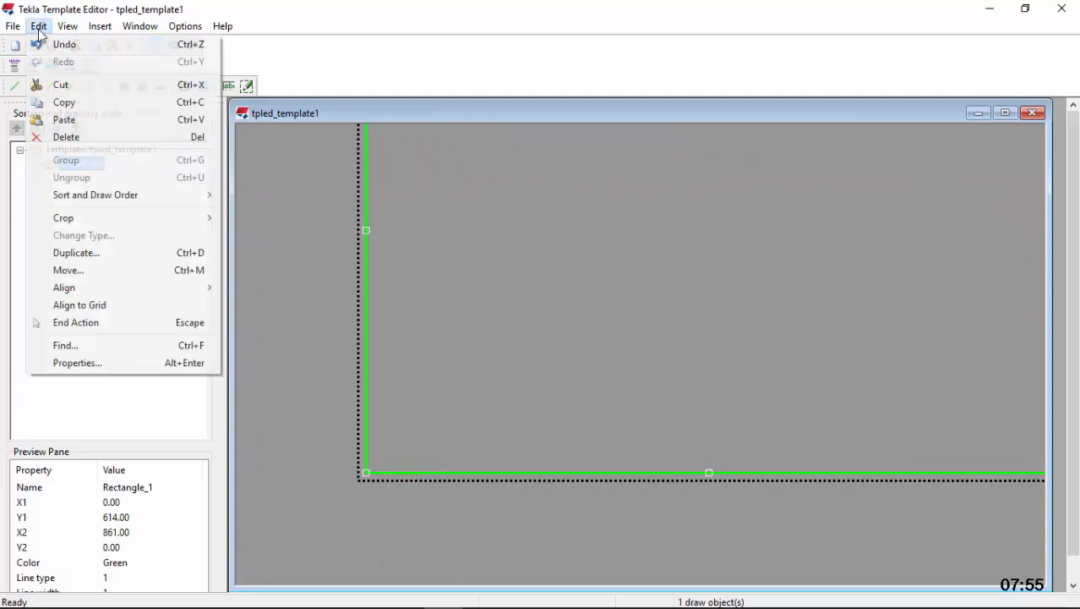
left_click(78, 363)
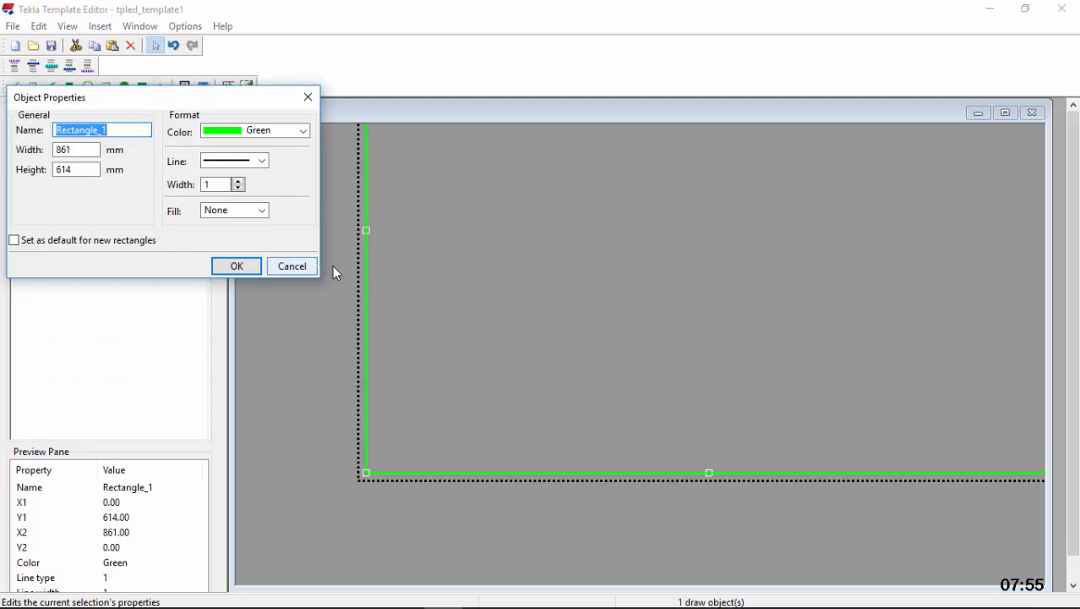
left_click(85, 150)
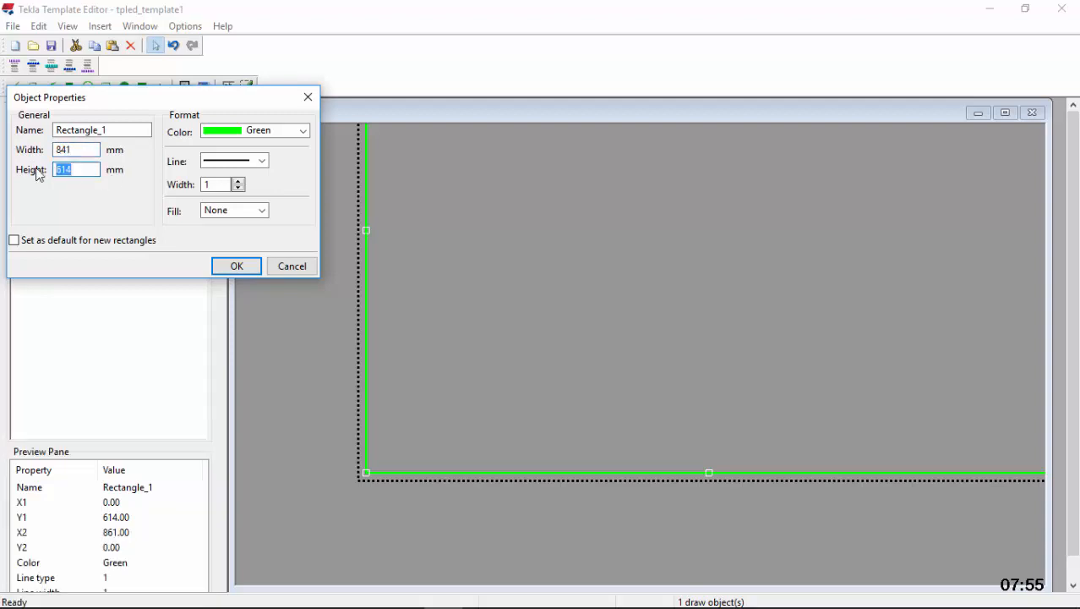
left_click(237, 267)
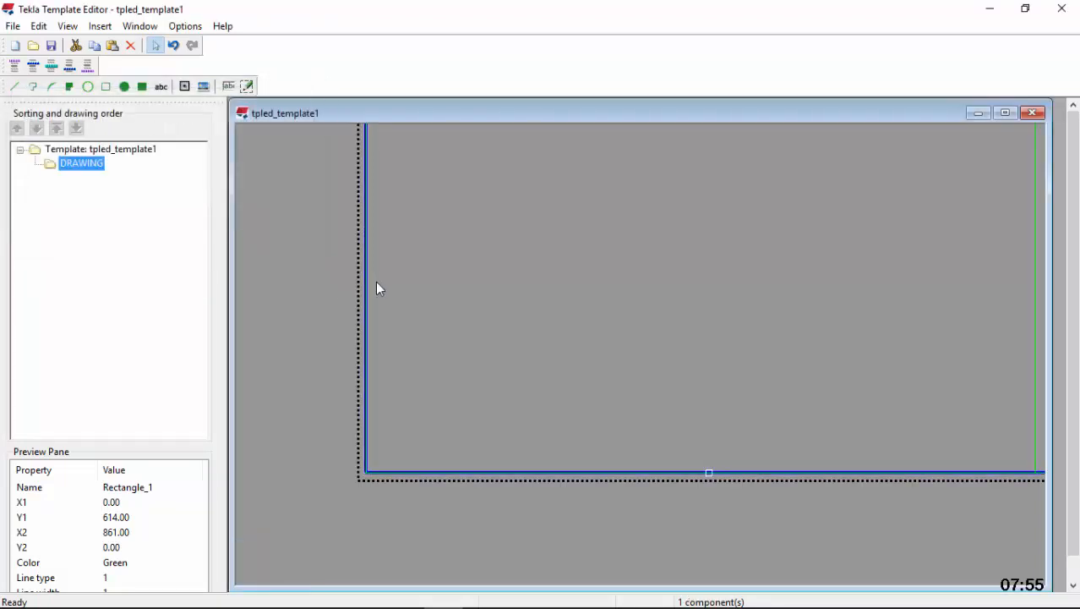
Examine the gap between the smaller rectangle and the outer frame at the upper-right corner and along the edges
scroll(417, 439, "down", 3)
scroll(507, 398, "up", 5)
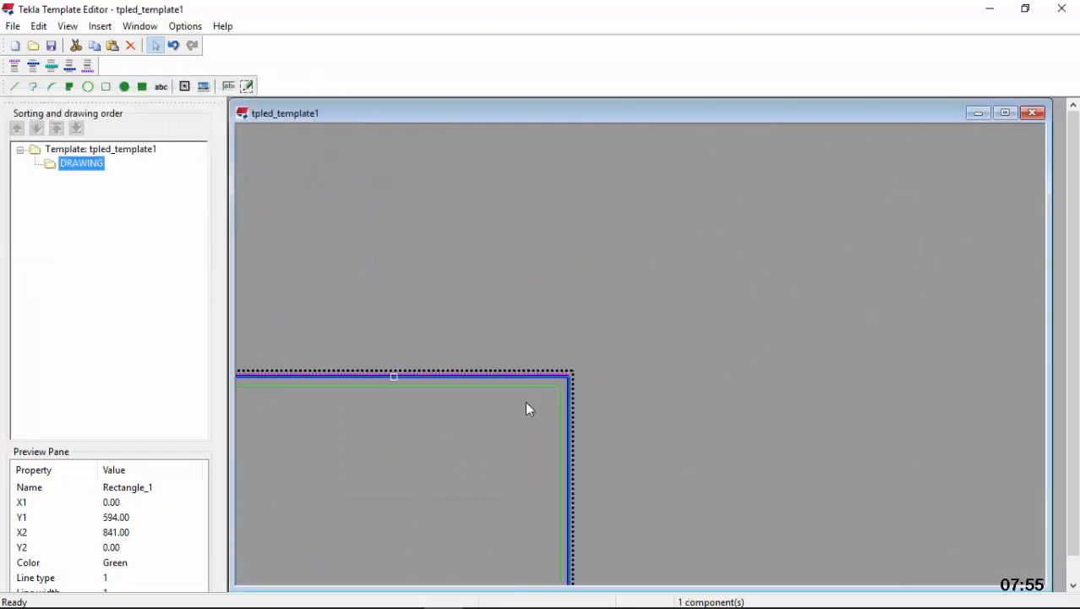
scroll(612, 387, "up", 3)
scroll(741, 287, "down", 3)
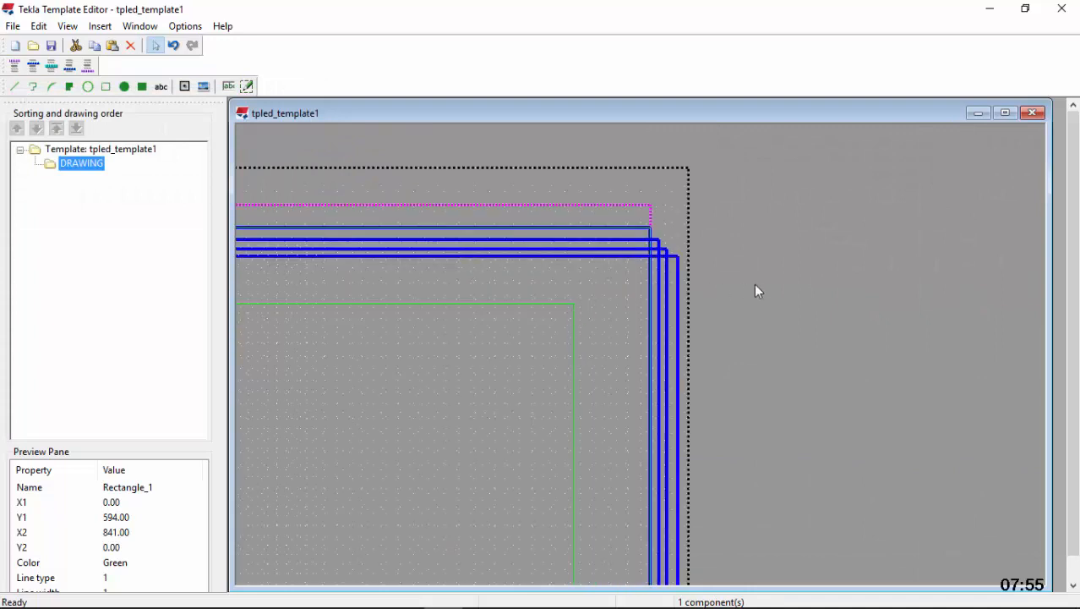
scroll(639, 297, "up", 5)
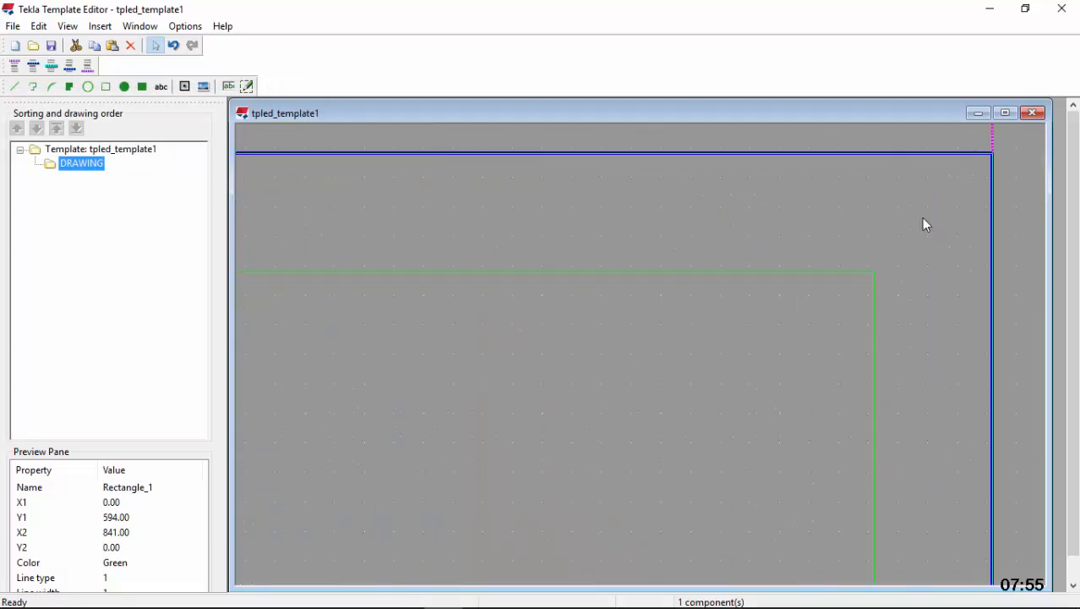
scroll(923, 218, "down", 3)
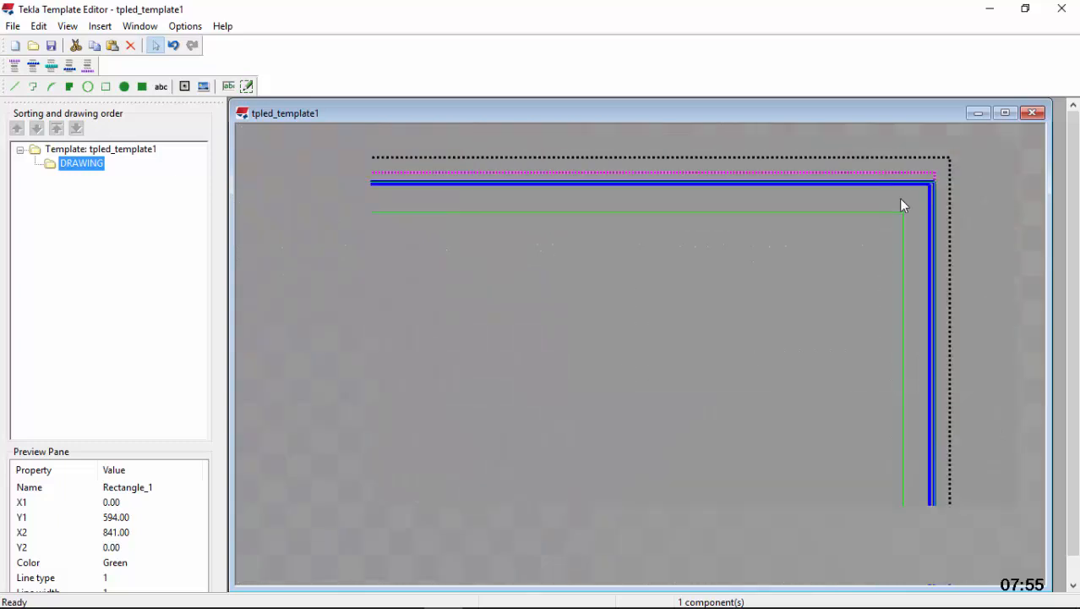
scroll(900, 209, "down", 2)
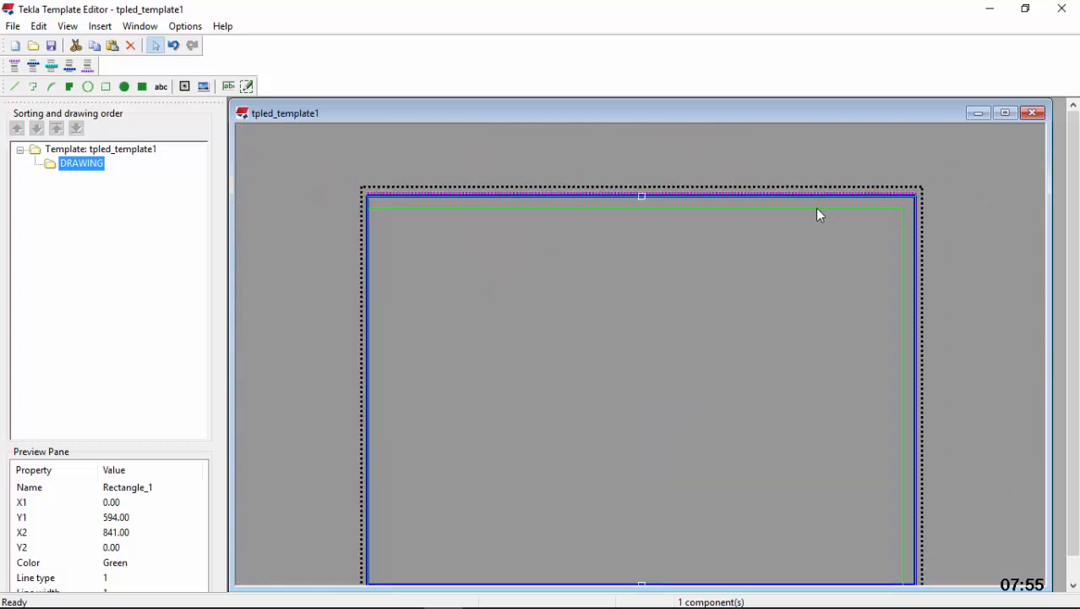
scroll(818, 209, "up", 1)
scroll(829, 210, "down", 1)
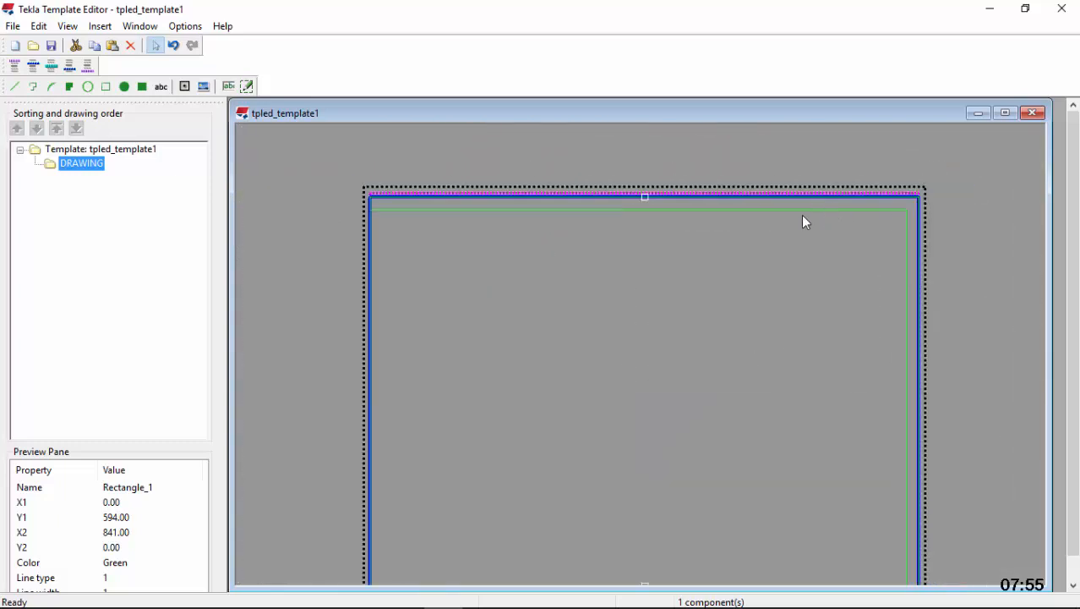
scroll(660, 279, "down", 2)
scroll(600, 364, "up", 2)
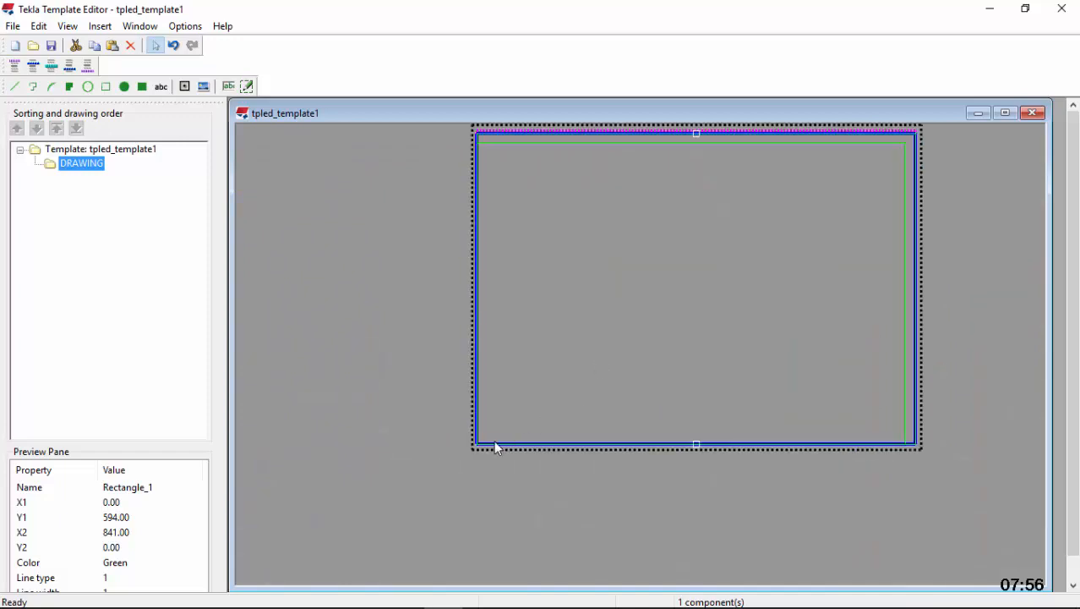
Move the 841 x 594 mm rectangle by 10 mm horizontally and 10 mm vertically
scroll(477, 446, "up", 3)
scroll(474, 448, "up", 1)
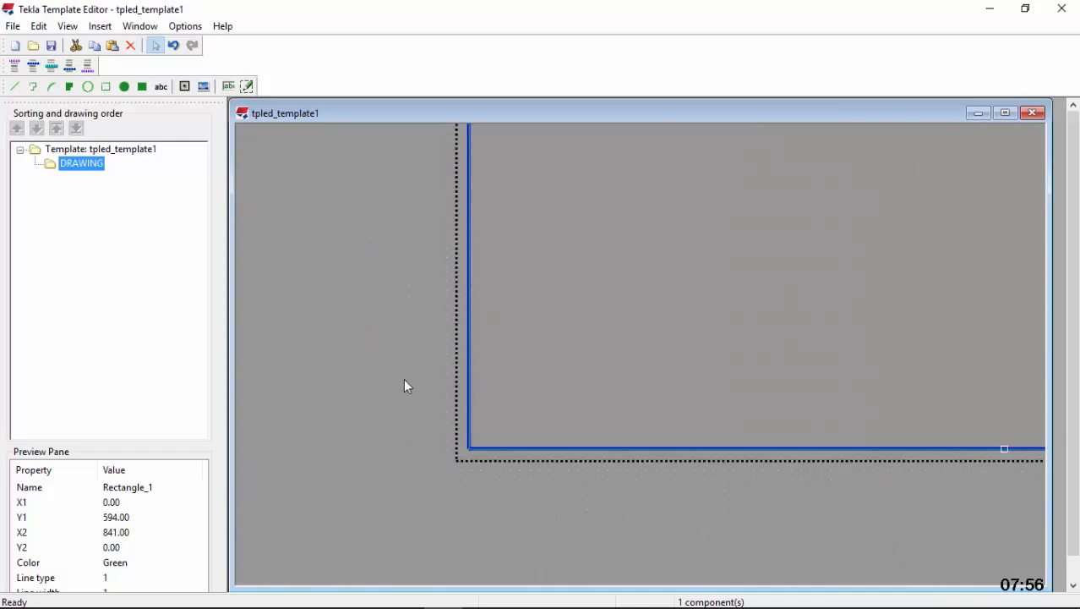
scroll(861, 248, "down", 3)
scroll(786, 182, "up", 3)
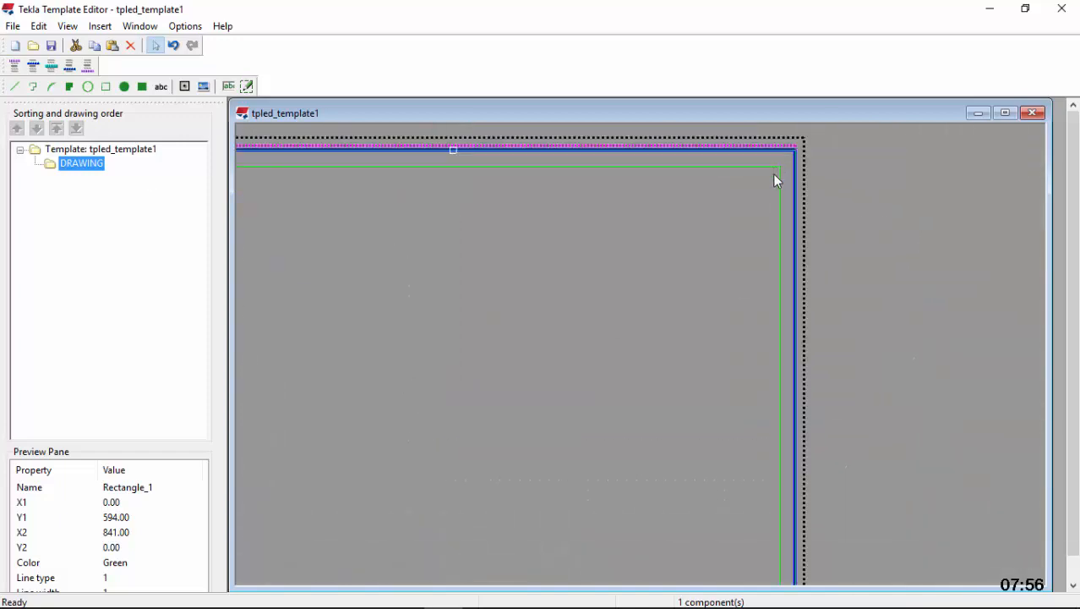
left_click(777, 173)
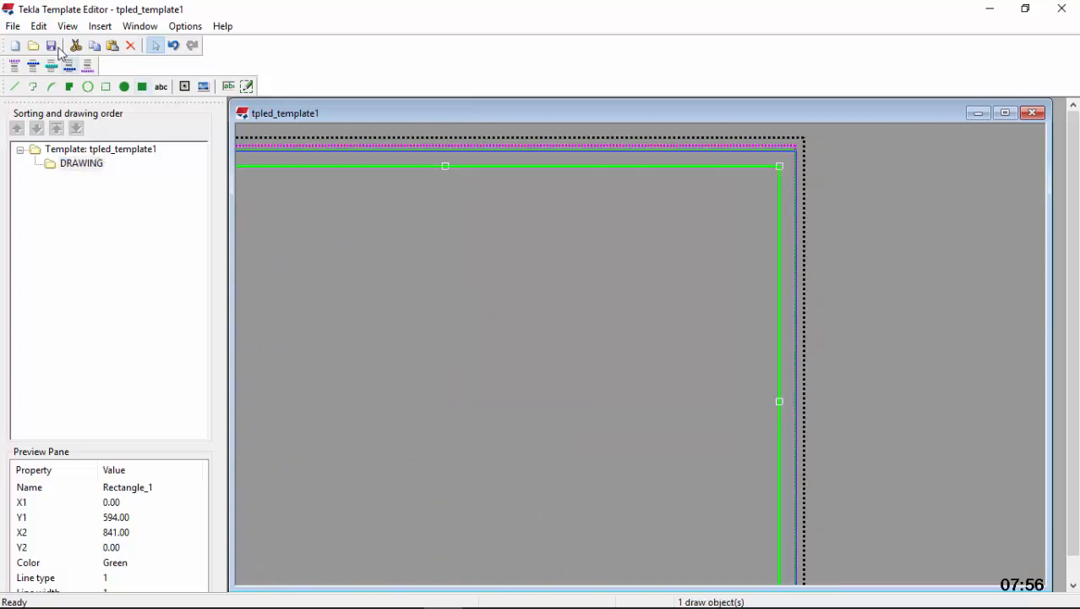
left_click(38, 26)
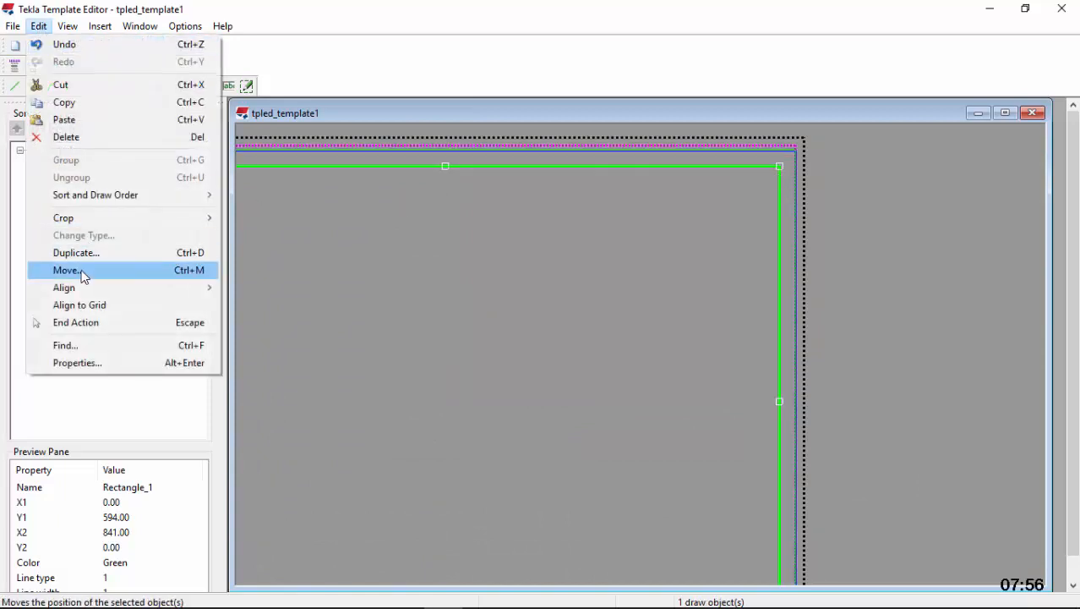
left_click(83, 272)
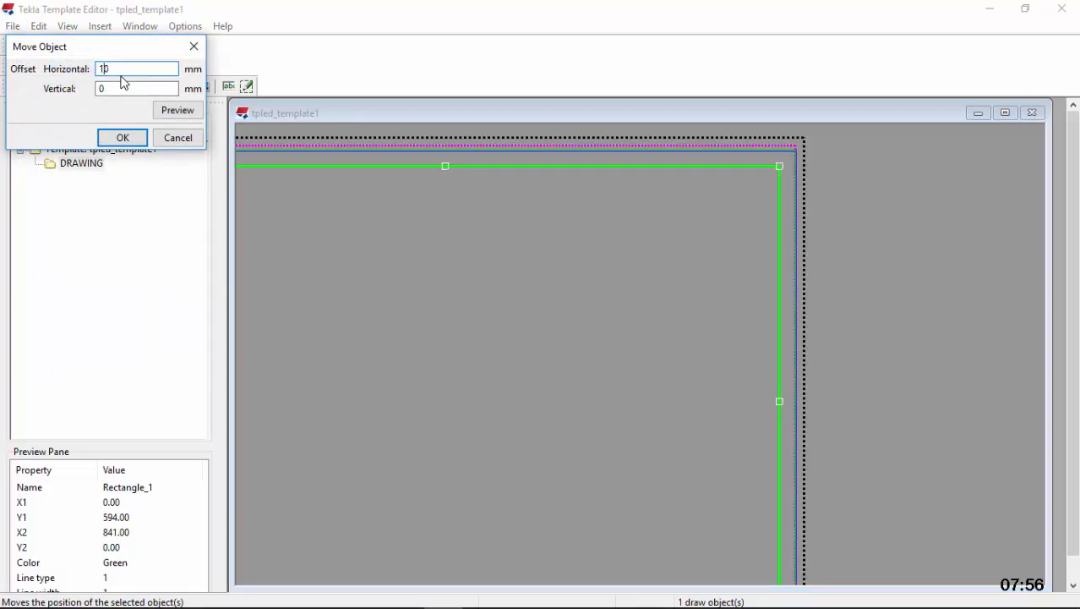
left_click(99, 89)
left_click(127, 138)
Examine the gap between the moved inner rectangle and the outer frame at the corners and along the edges
scroll(731, 244, "up", 5)
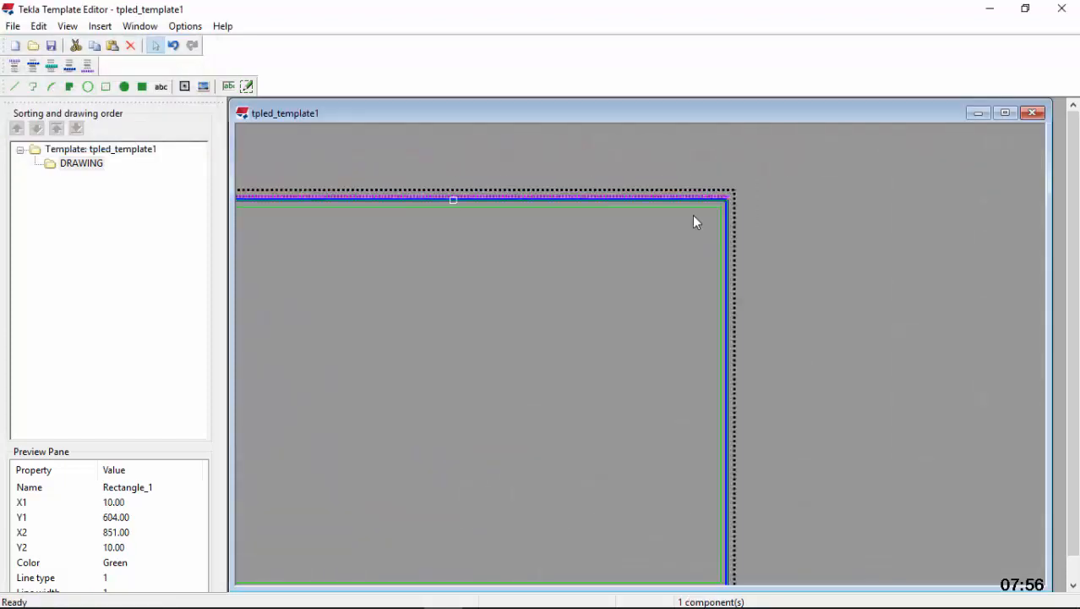
scroll(846, 178, "down", 5)
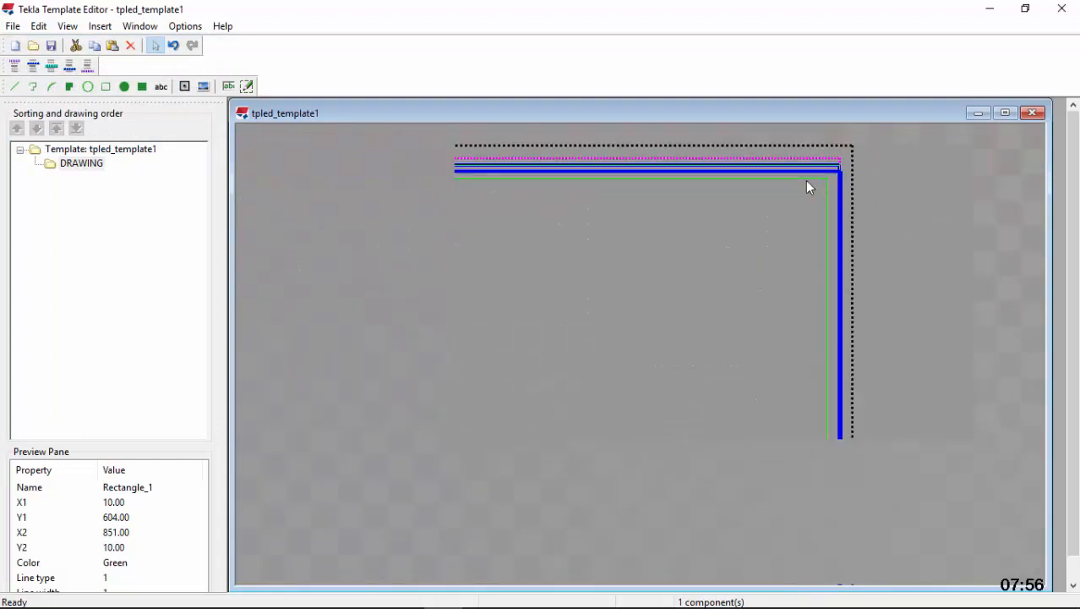
scroll(560, 386, "up", 4)
scroll(522, 368, "down", 2)
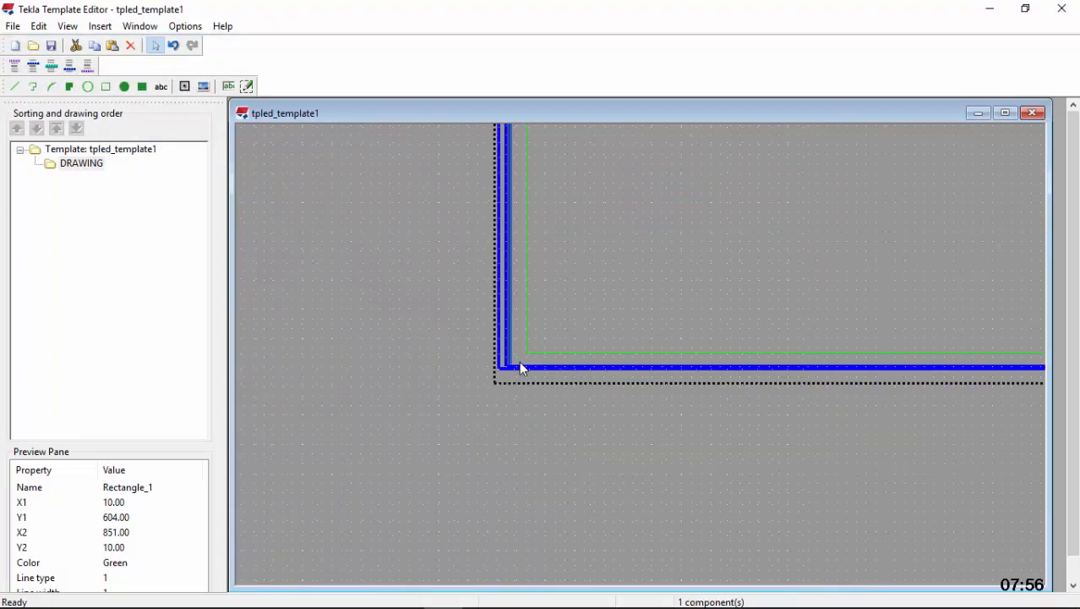
scroll(495, 410, "down", 5)
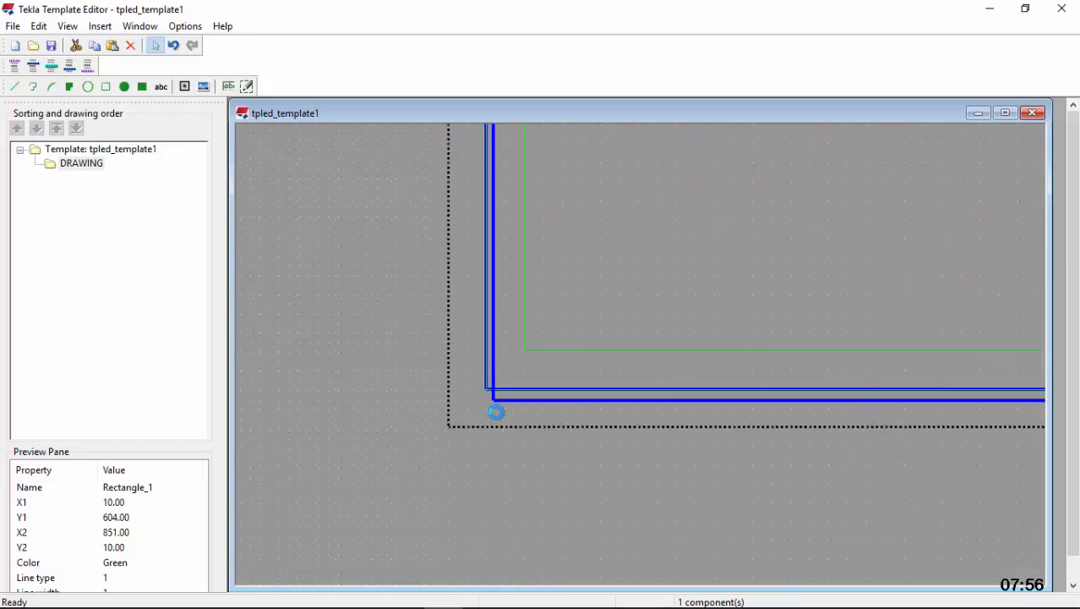
scroll(664, 269, "up", 5)
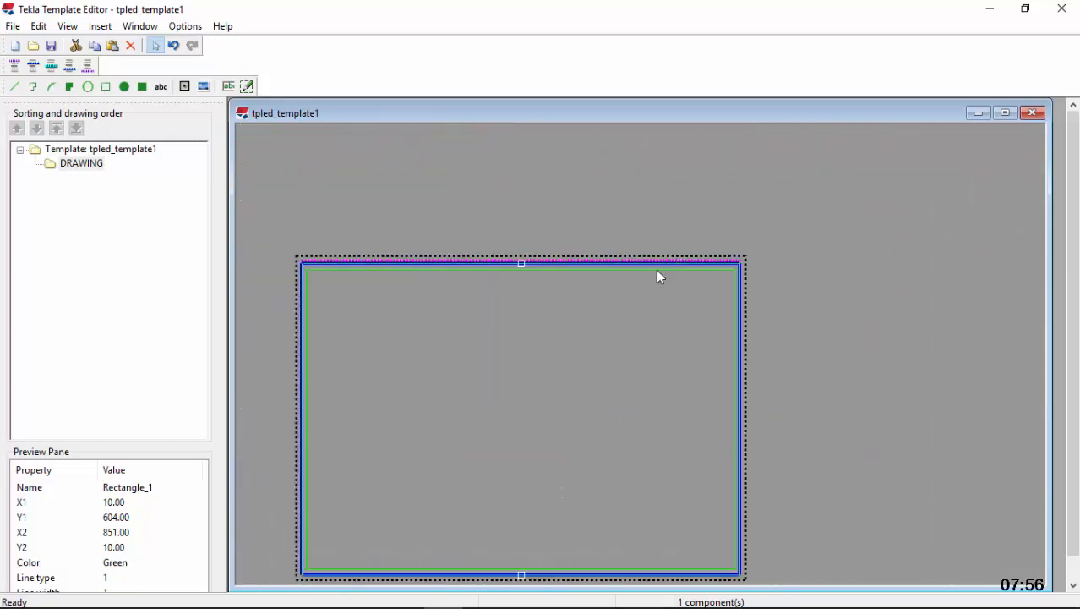
scroll(541, 262, "down", 1)
scroll(667, 372, "down", 3)
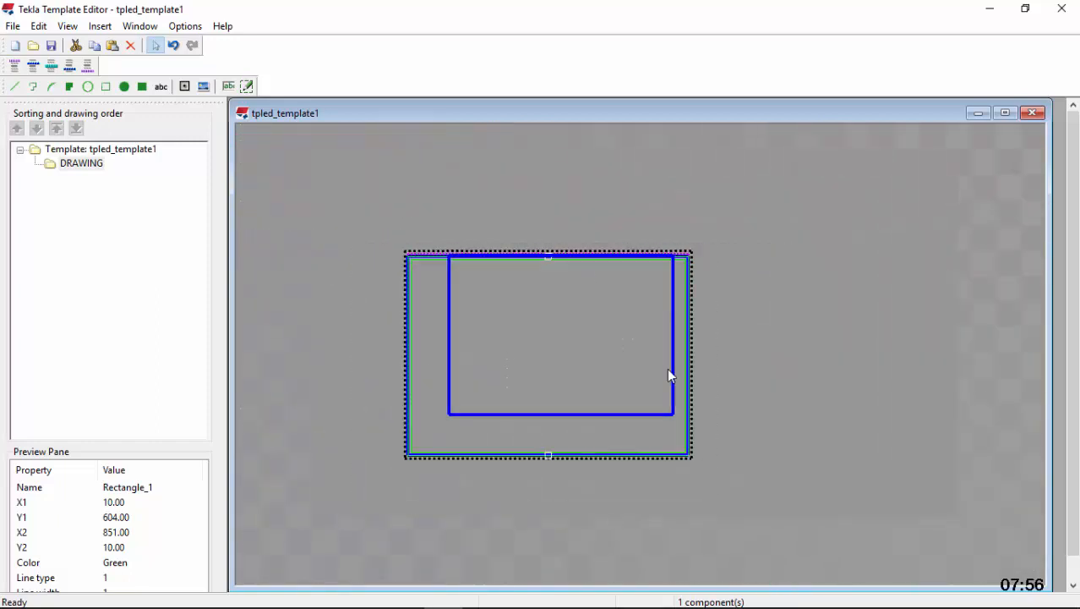
Draw a 10 mm vertical line from the inner rectangle's lower-left corner down to the outer frame's bottom edge
scroll(579, 422, "up", 2)
scroll(271, 427, "up", 1)
scroll(294, 437, "up", 4)
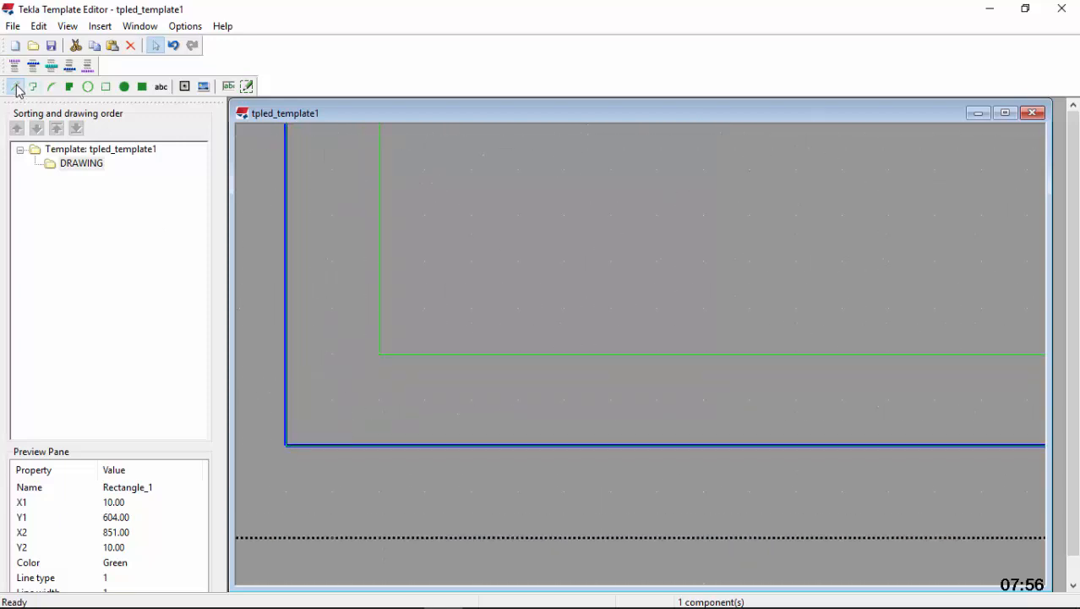
scroll(382, 385, "up", 3)
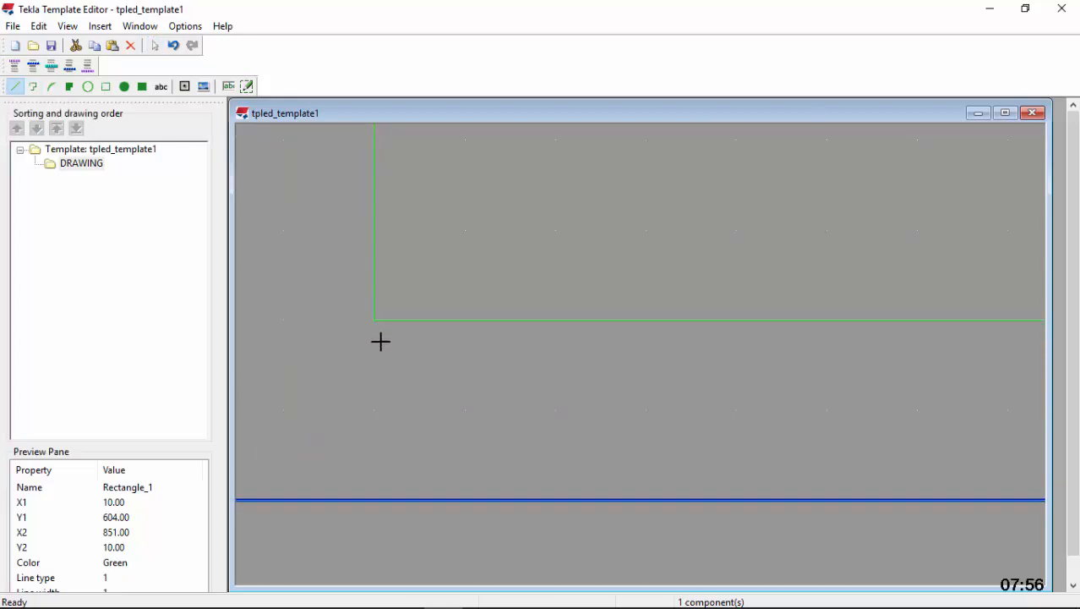
left_click(374, 319)
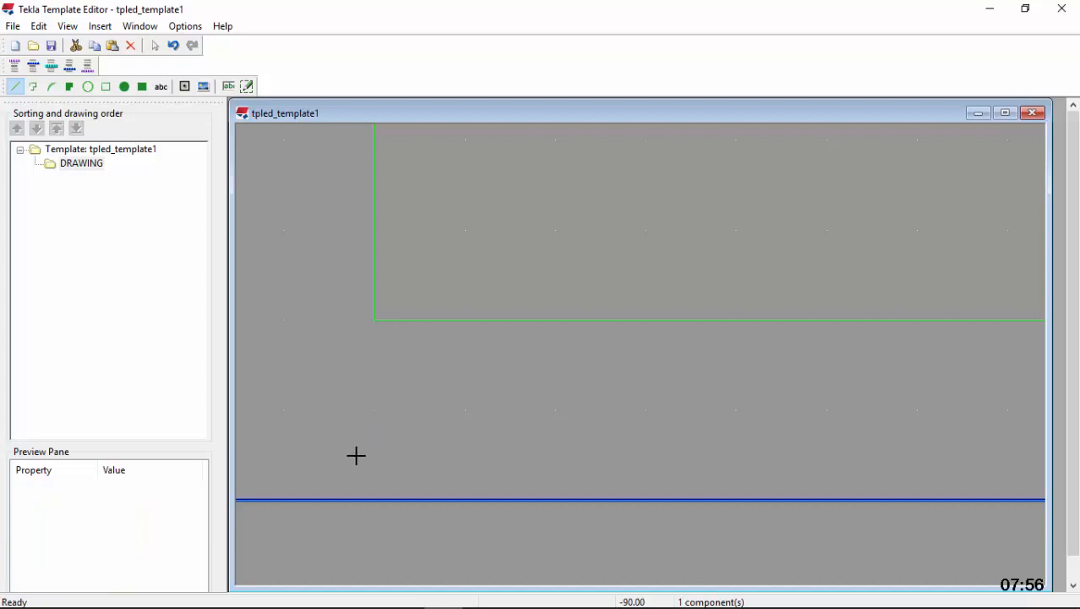
left_click(373, 499)
scroll(364, 410, "down", 4)
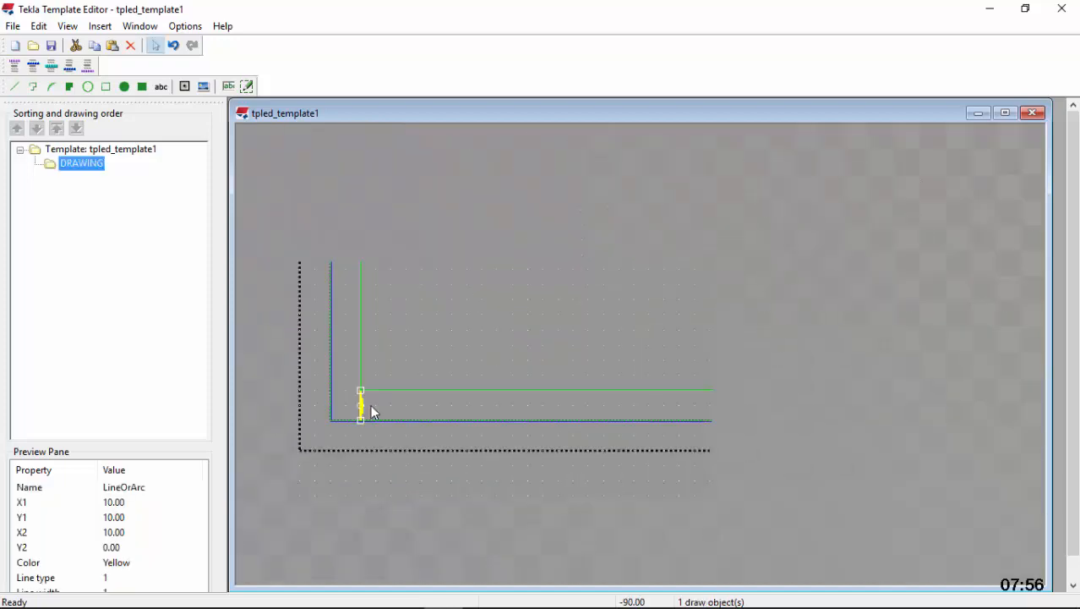
scroll(913, 404, "up", 5)
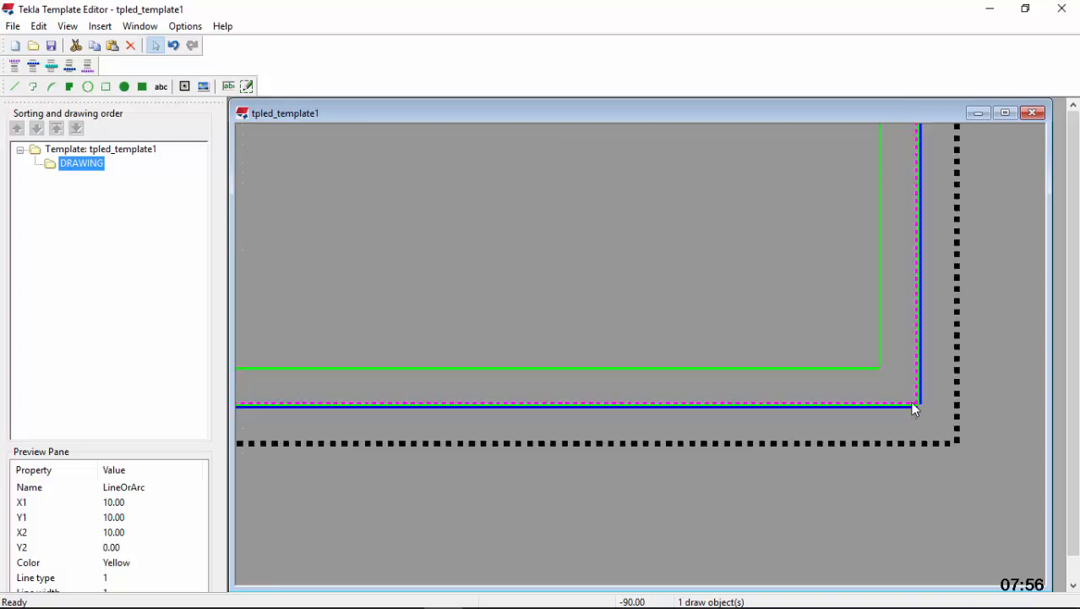
left_click(14, 87)
scroll(897, 302, "up", 2)
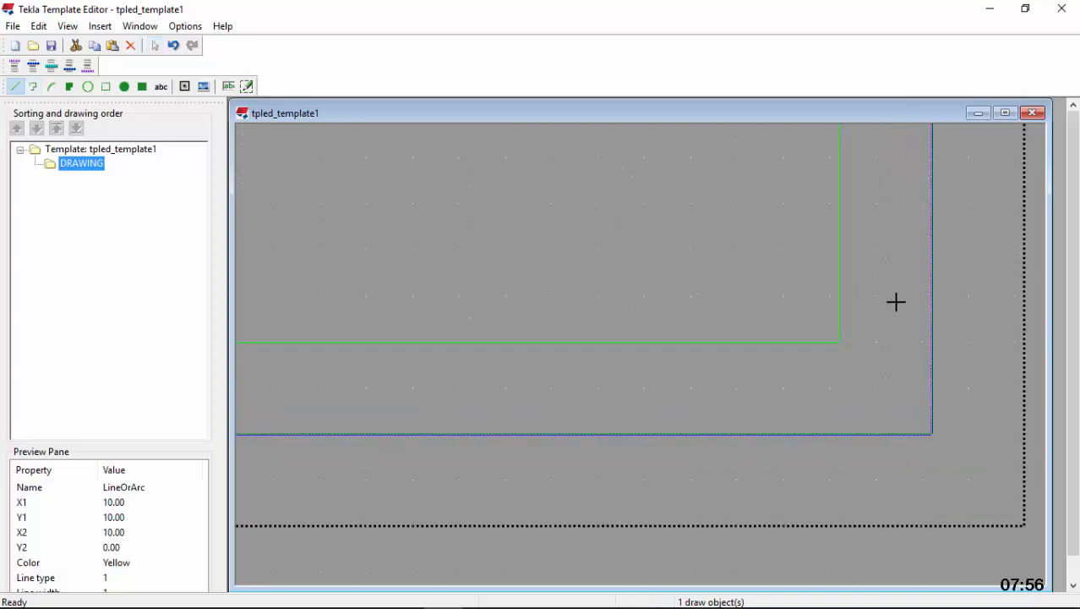
left_click(825, 350)
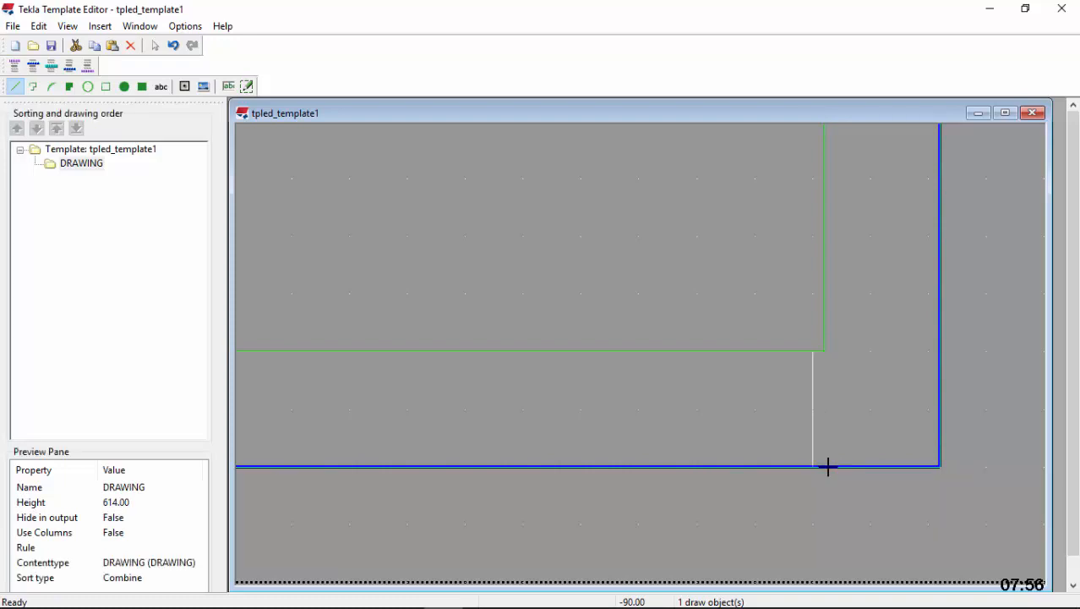
key("Escape")
Set the grid density to 1 mm horizontally and 1 mm vertically
left_click(185, 26)
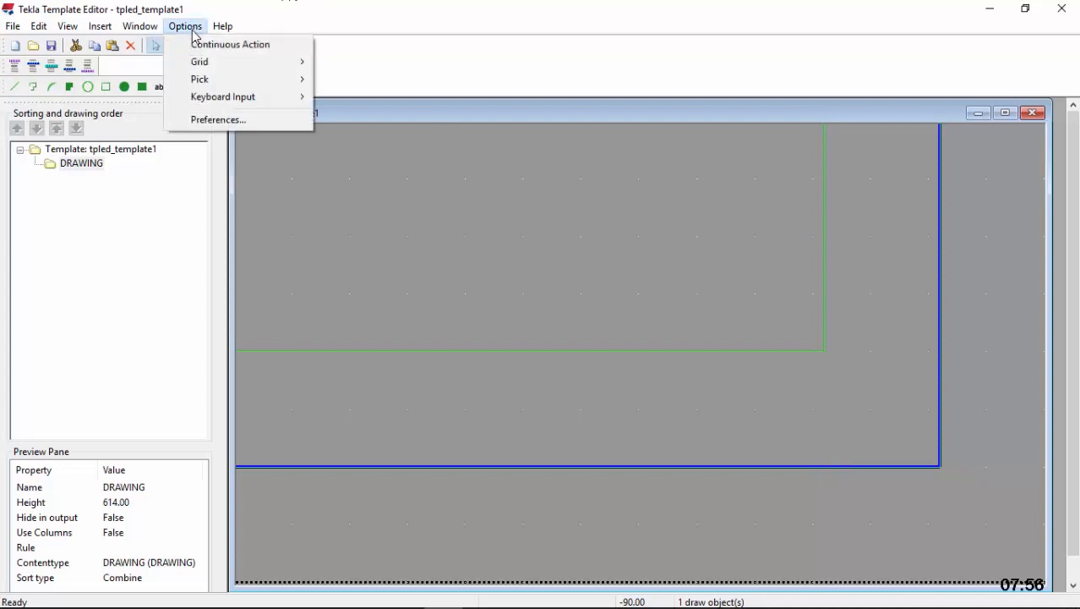
mouse_move(224, 65)
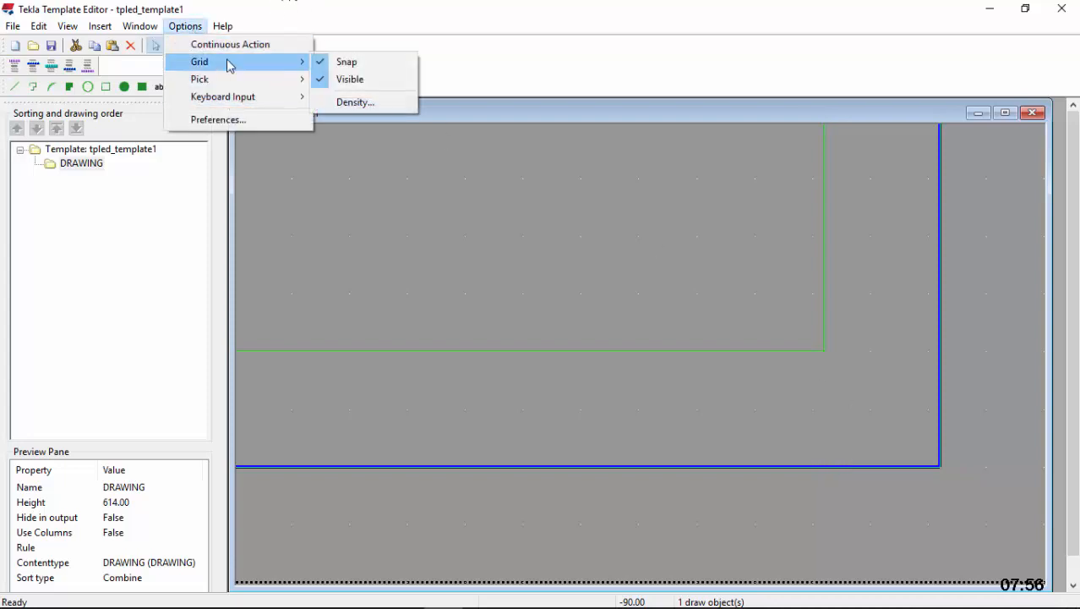
left_click(358, 103)
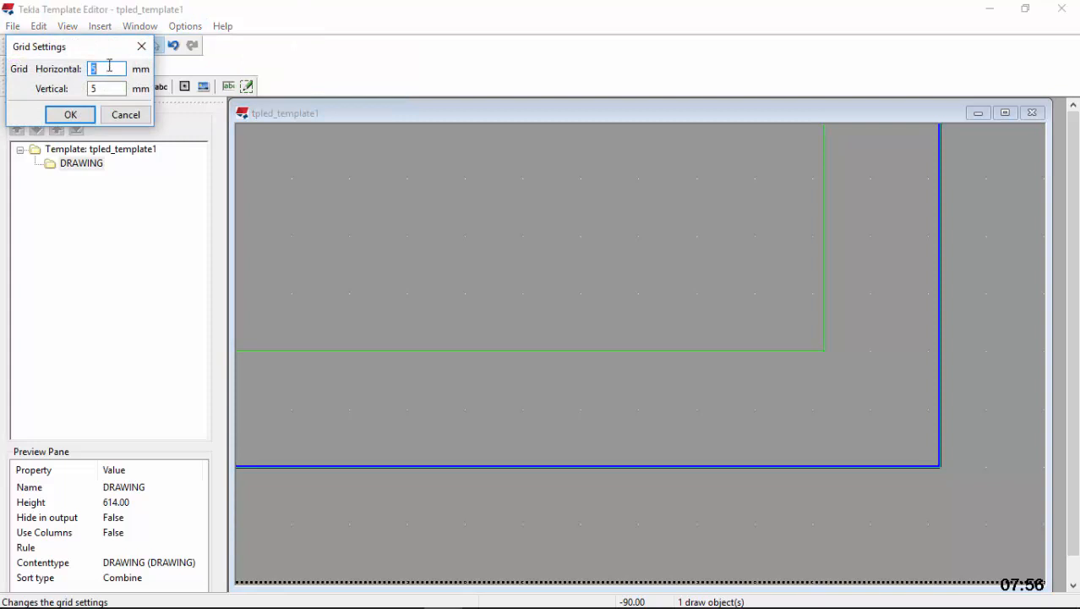
left_click(71, 115)
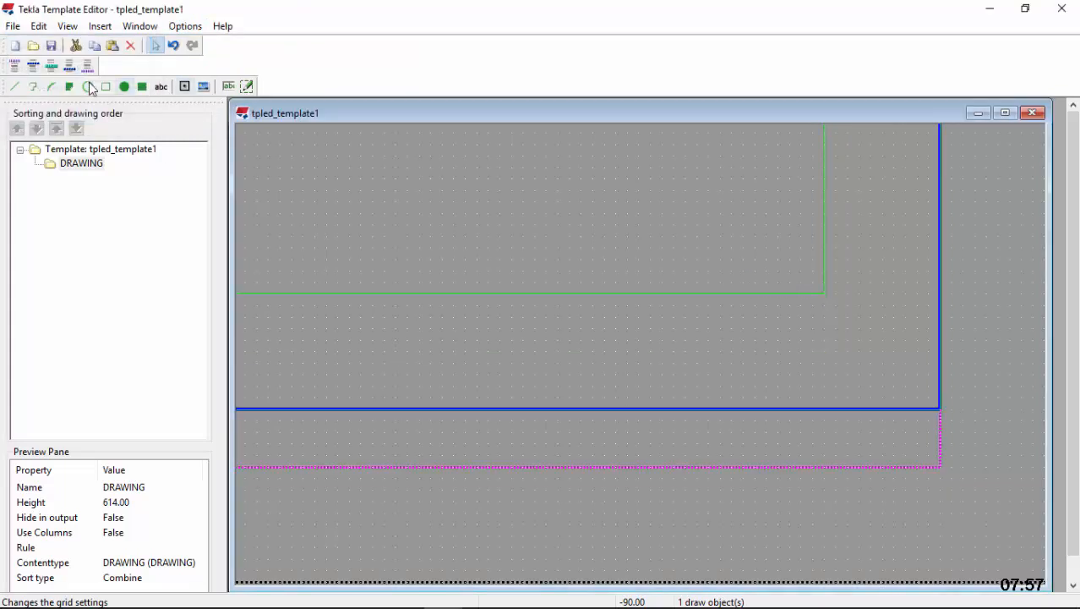
Draw a 10 mm vertical line from the inner rectangle's lower-right corner down to the outer frame's bottom edge
left_click(15, 87)
scroll(845, 344, "up", 3)
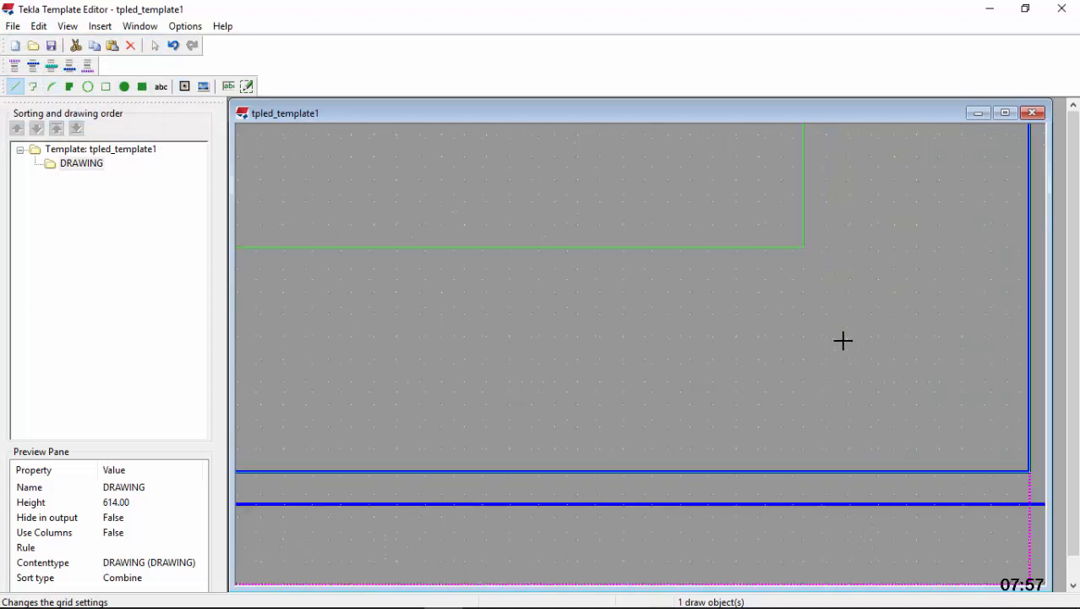
left_click(780, 193)
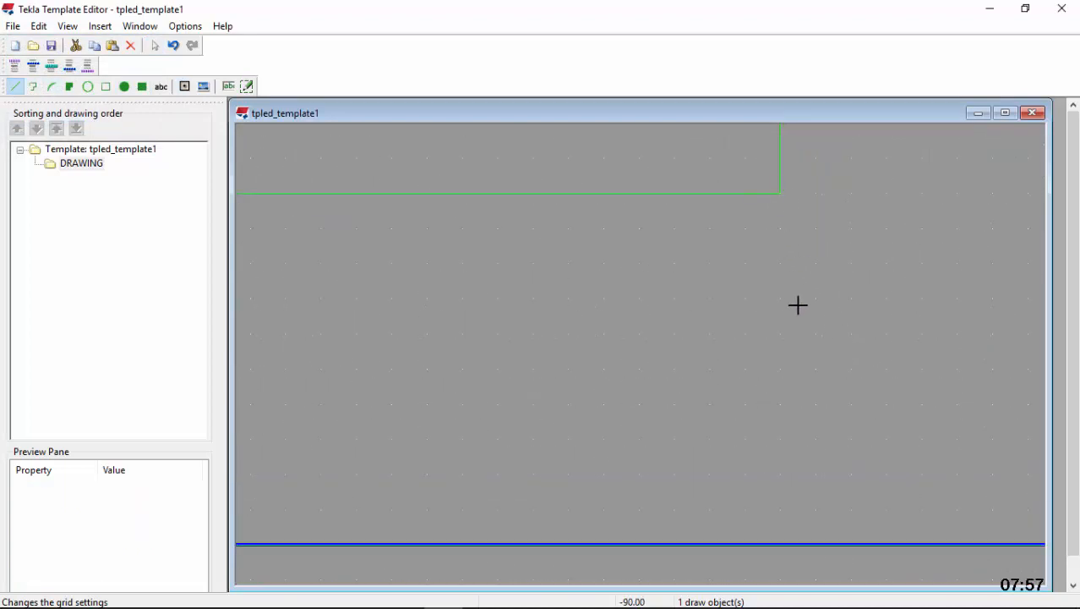
left_click(779, 542)
scroll(891, 358, "down", 2)
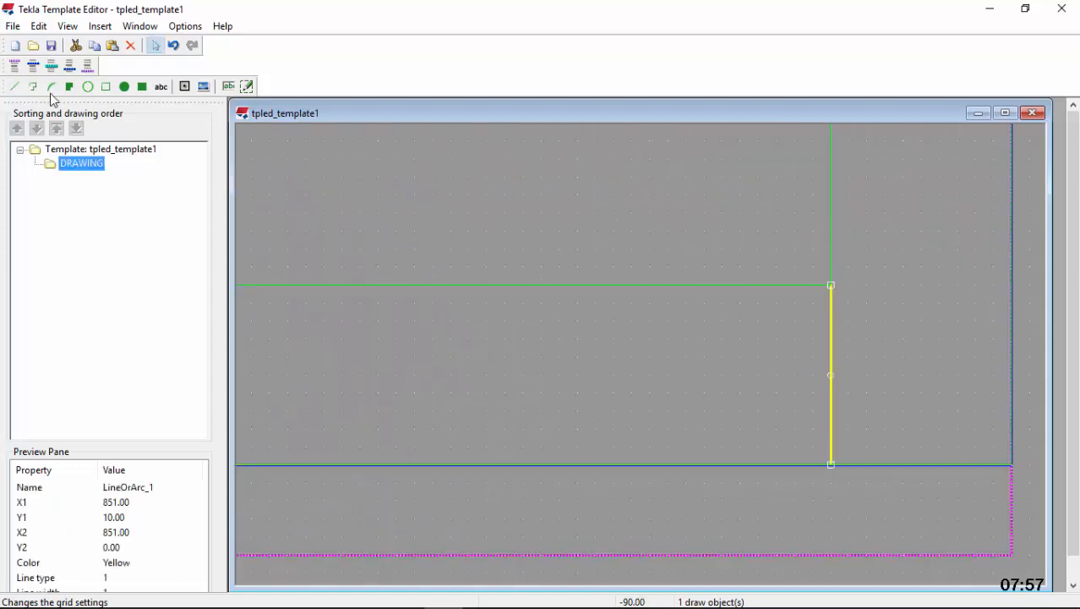
Try to start a line at the midpoint of the short vertical line below the inner rectangle's lower-right corner
left_click(16, 87)
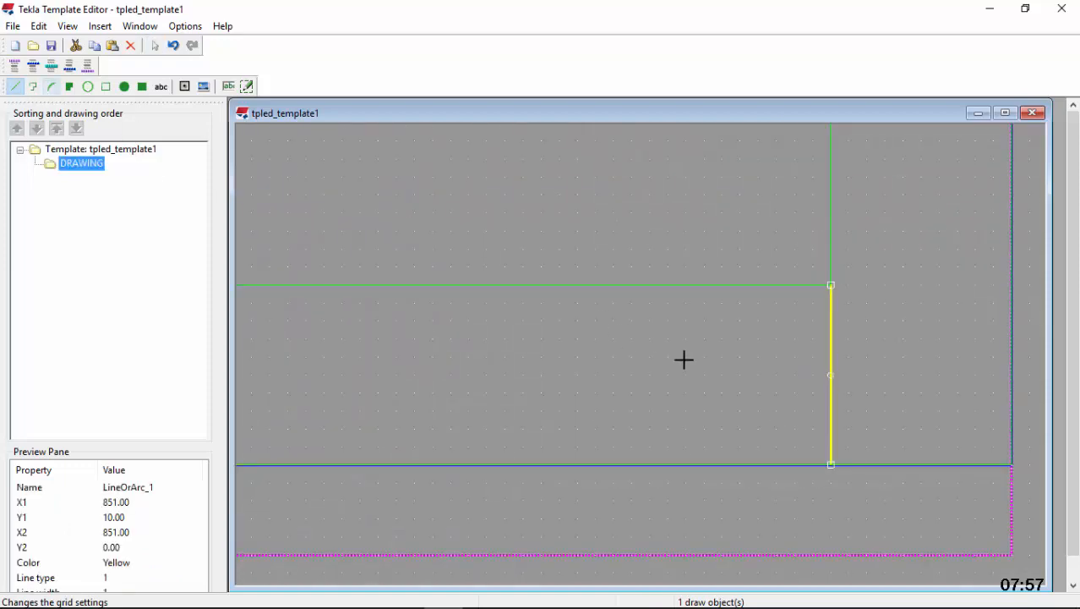
double_click(830, 375)
scroll(926, 388, "down", 7)
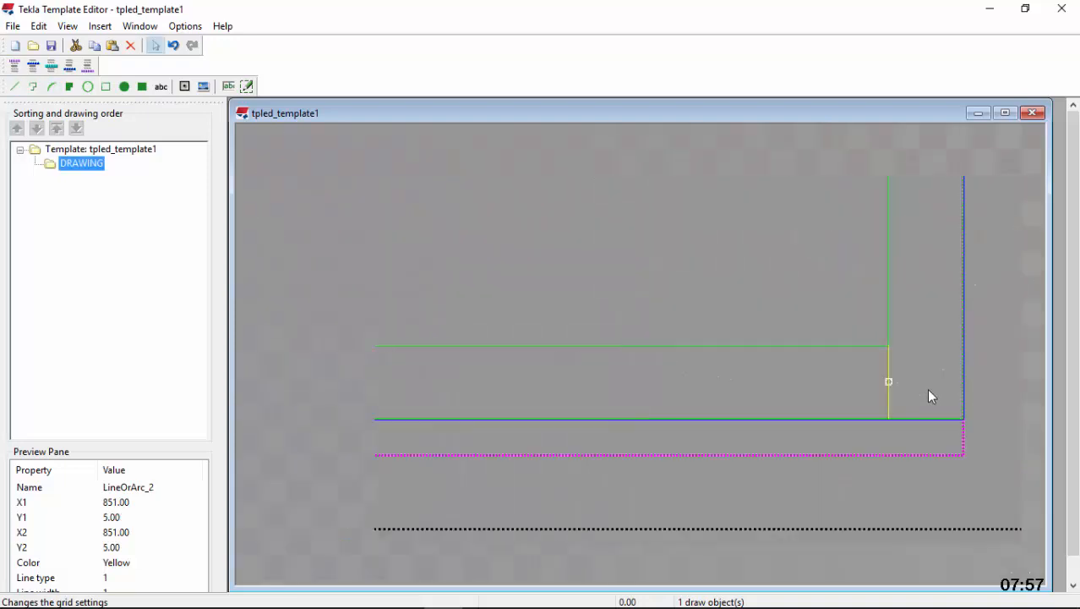
scroll(617, 410, "down", 3)
Draw an 841 mm horizontal line along the bottom margin, joining the midpoints of the right and left short vertical lines
scroll(913, 414, "up", 5)
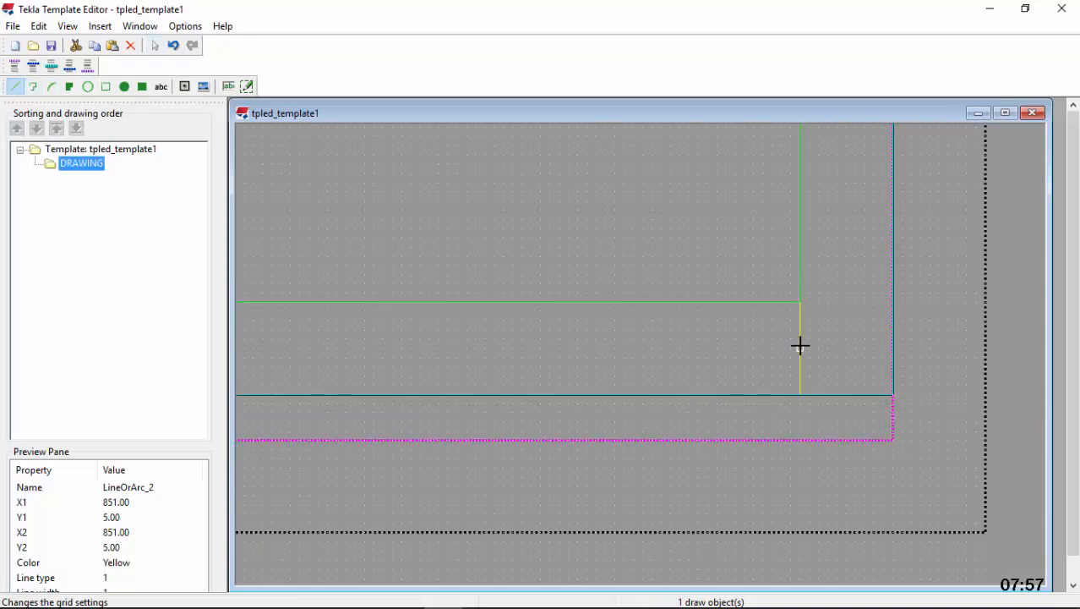
left_click(800, 350)
scroll(920, 354, "down", 2)
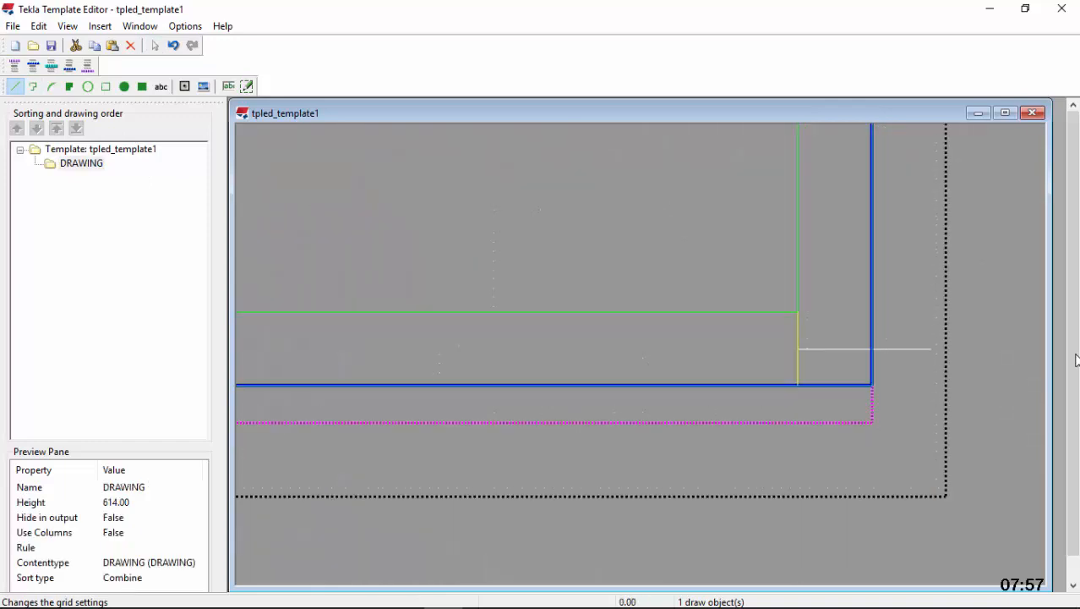
scroll(1025, 353, "down", 3)
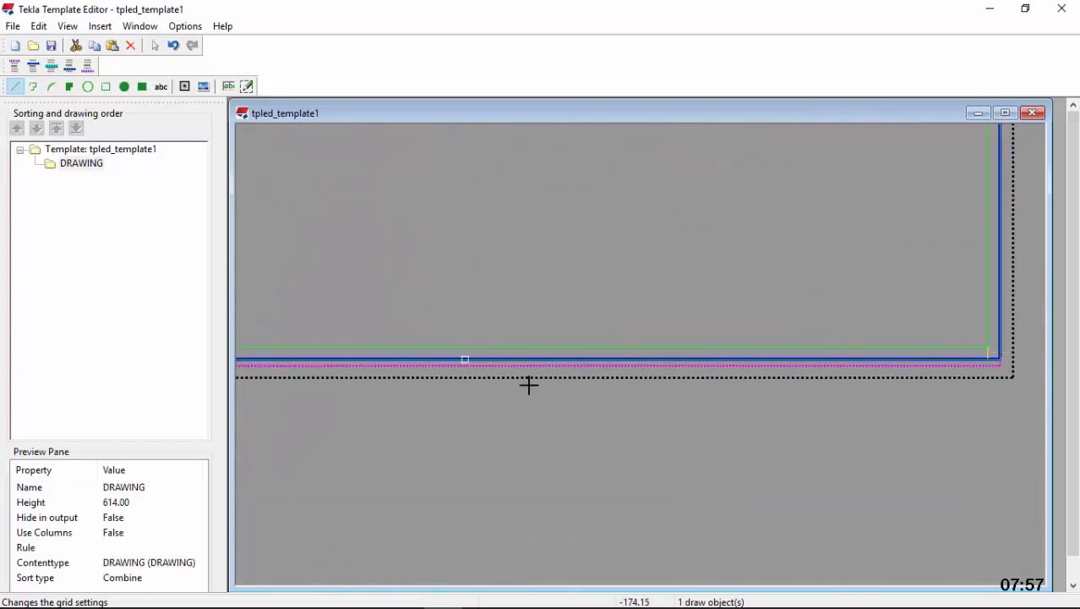
scroll(432, 356, "down", 1)
scroll(365, 357, "up", 5)
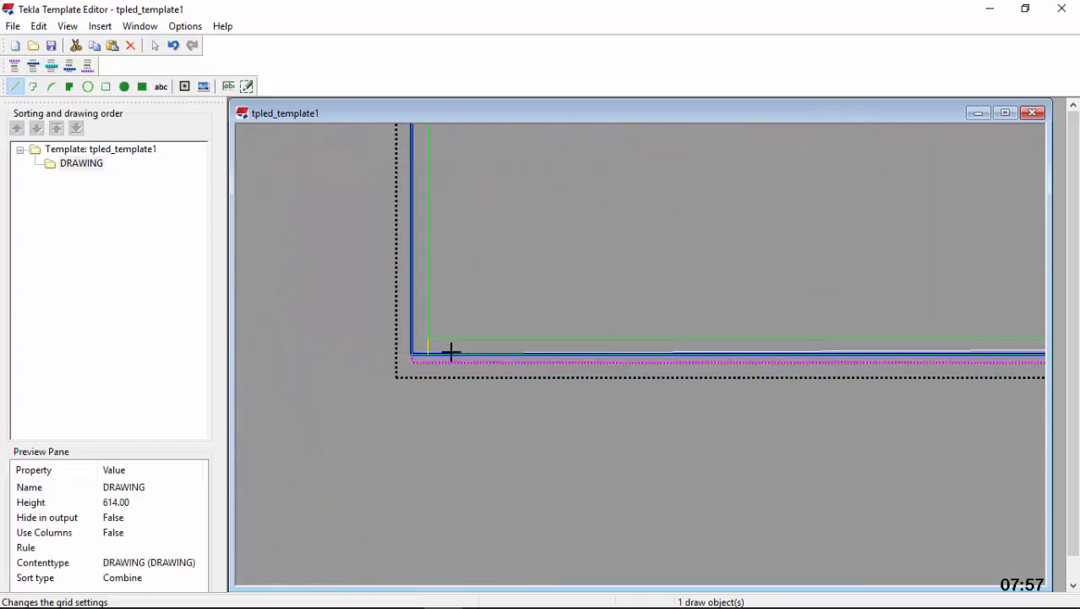
scroll(388, 349, "up", 5)
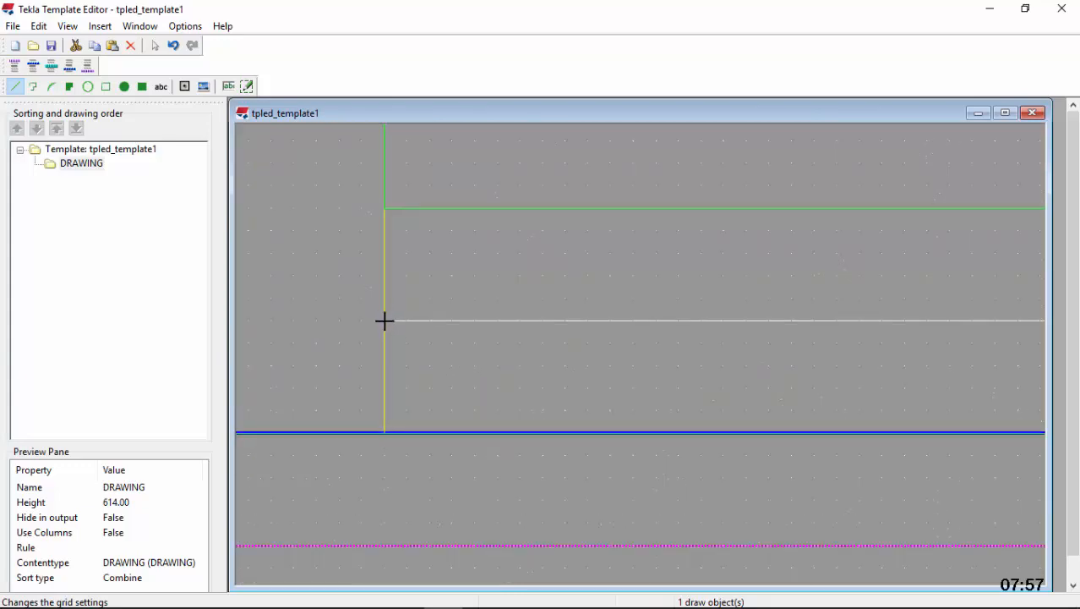
left_click(384, 320)
scroll(379, 347, "down", 3)
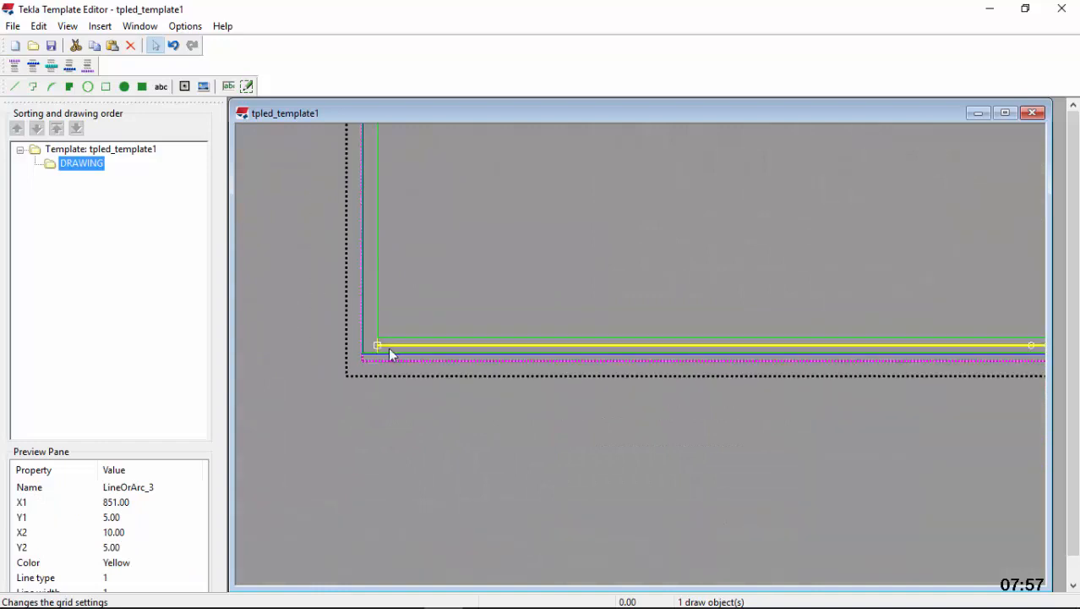
scroll(511, 376, "down", 2)
scroll(795, 379, "up", 5)
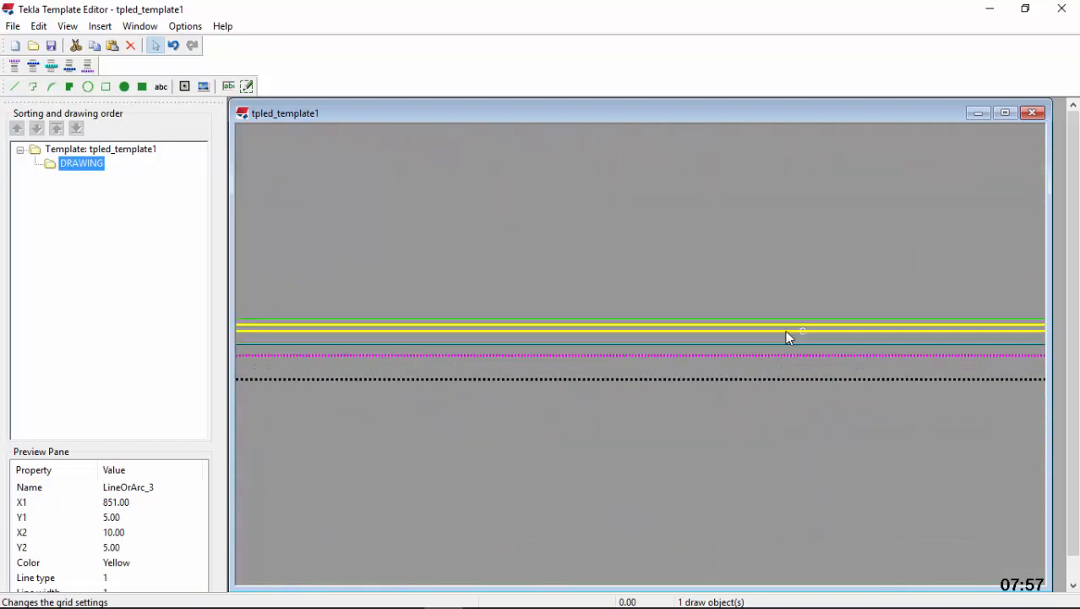
Draw a 10 mm vertical line through the midpoint of the bottom margin's horizontal line, spanning from the outer frame's edge to the inner rectangle
scroll(823, 326, "up", 5)
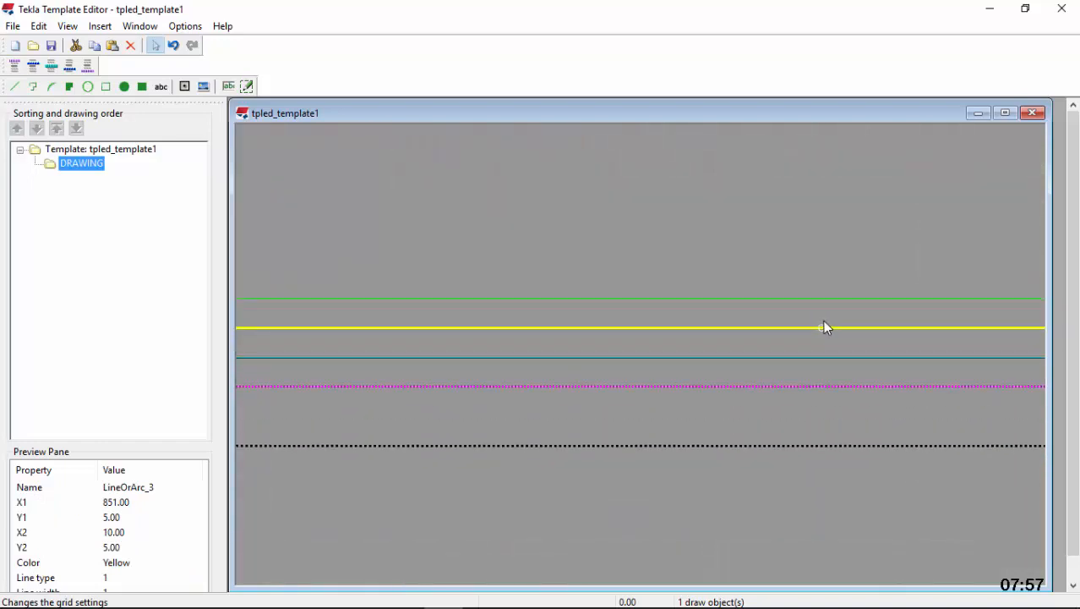
left_click(14, 89)
scroll(799, 345, "up", 2)
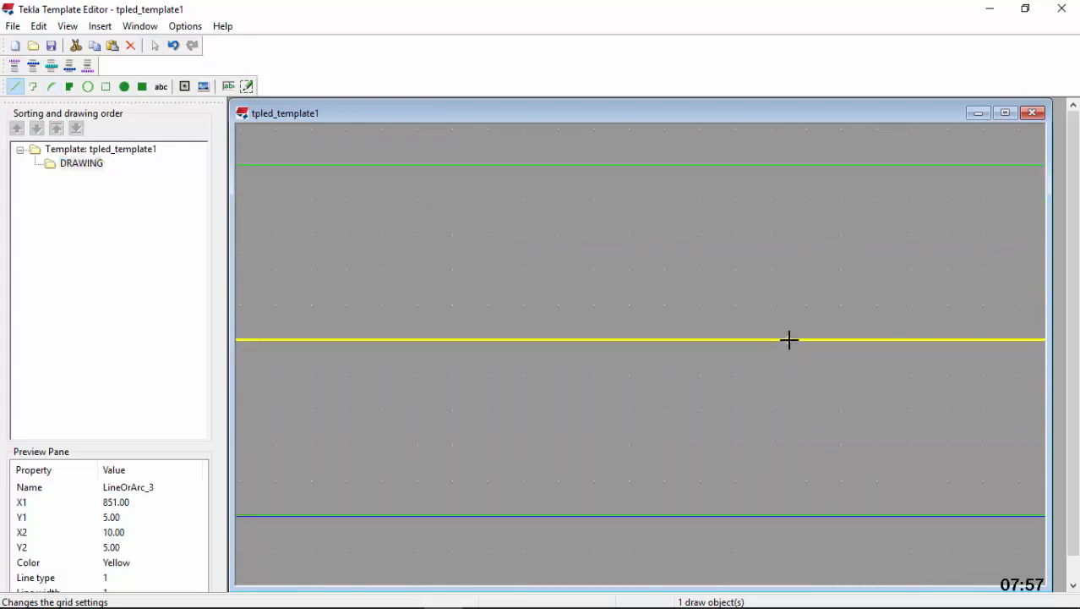
left_click(789, 339)
left_click(810, 513)
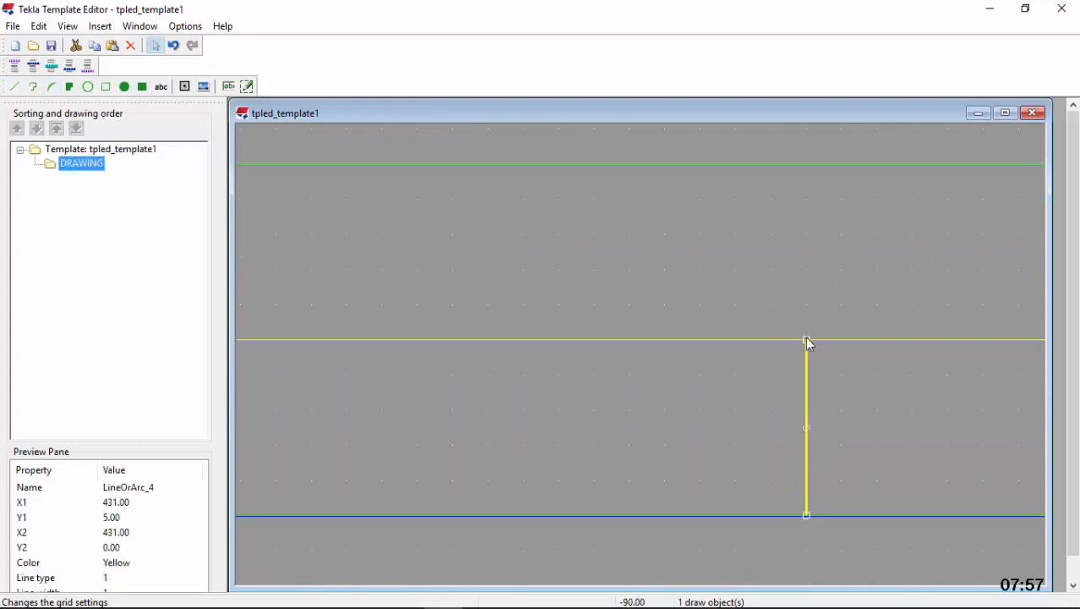
left_click_drag(807, 339, 806, 165)
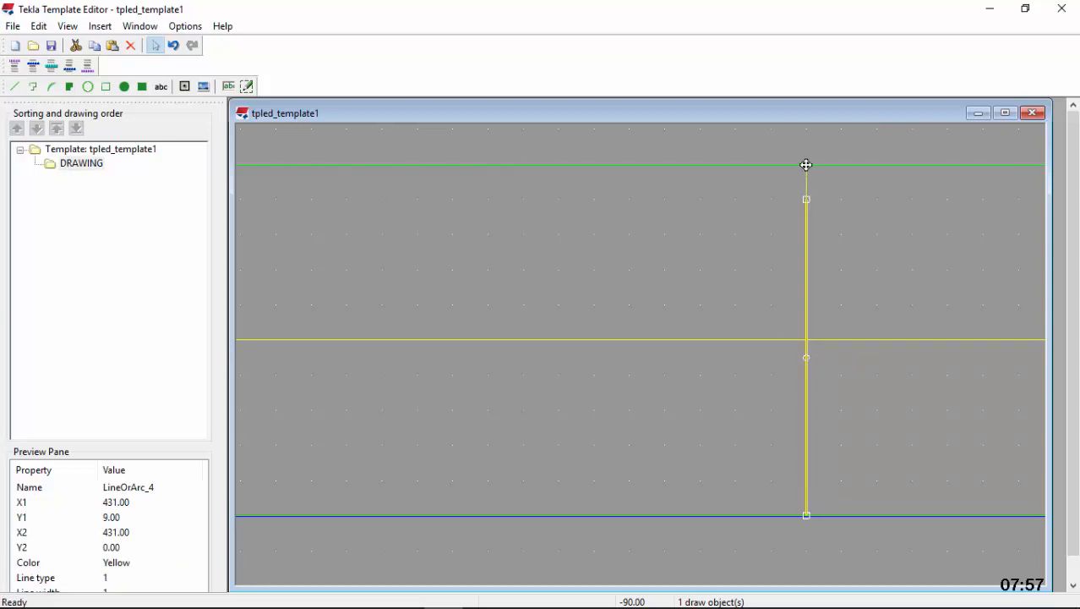
Delete the 841 mm horizontal line running along the bottom margin
scroll(644, 273, "down", 3)
scroll(627, 319, "down", 5)
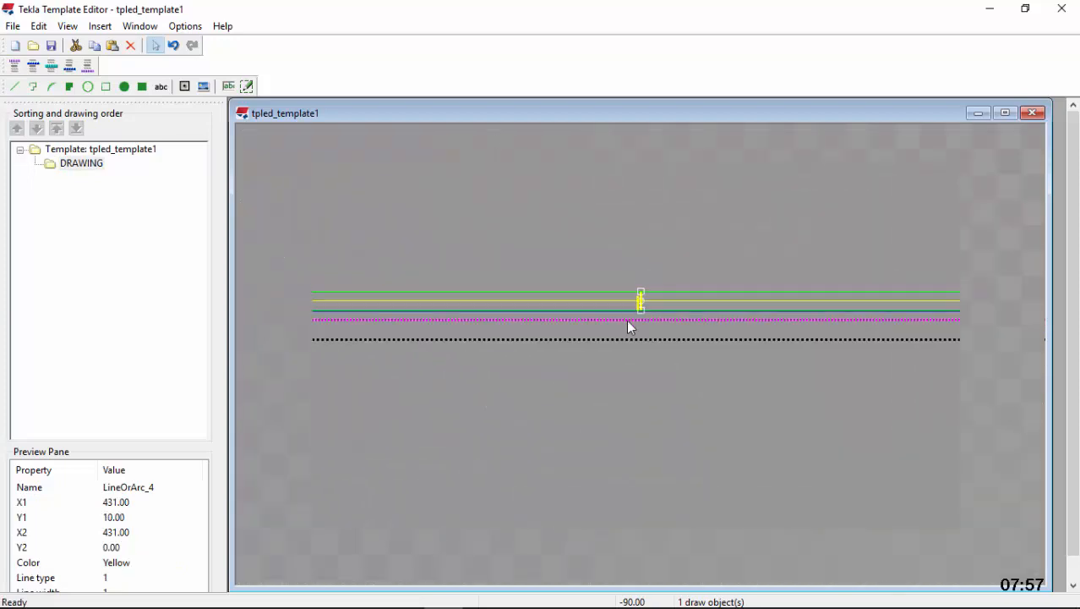
scroll(782, 193, "up", 3)
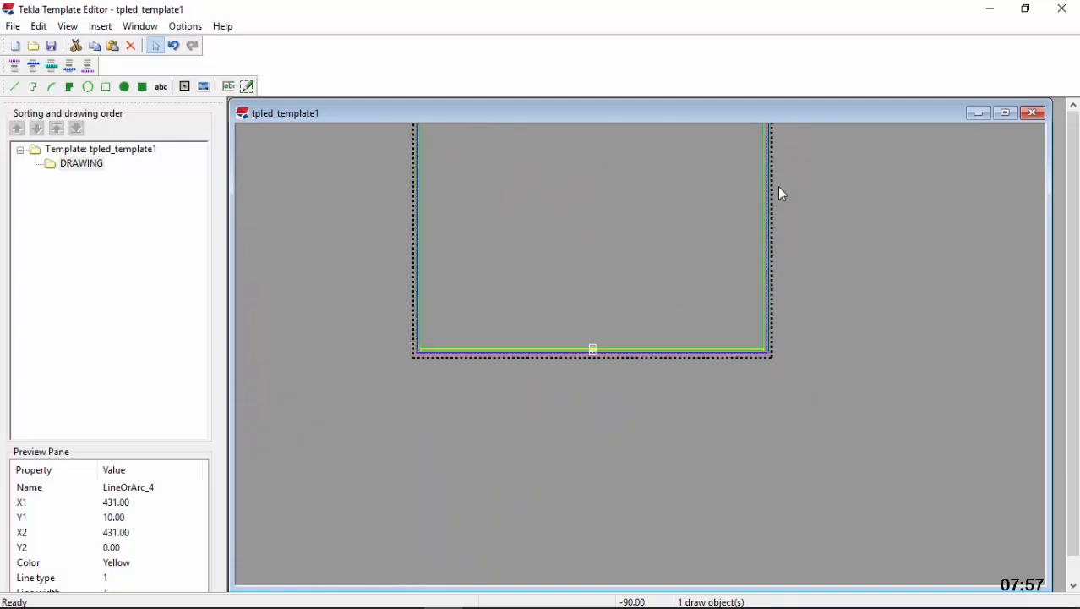
scroll(782, 442, "down", 4)
scroll(647, 418, "up", 6)
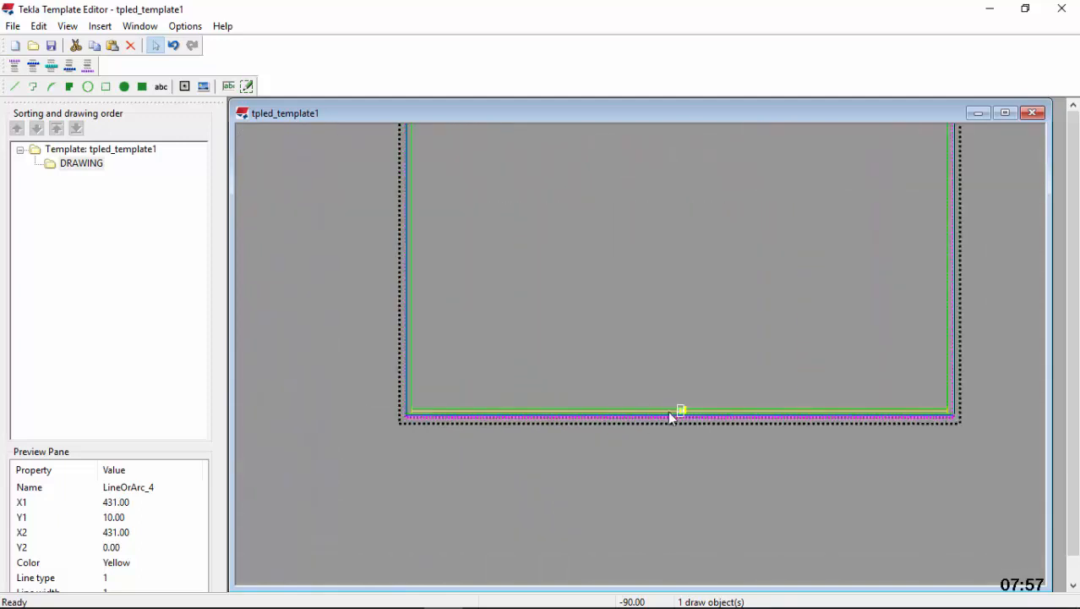
left_click(627, 408)
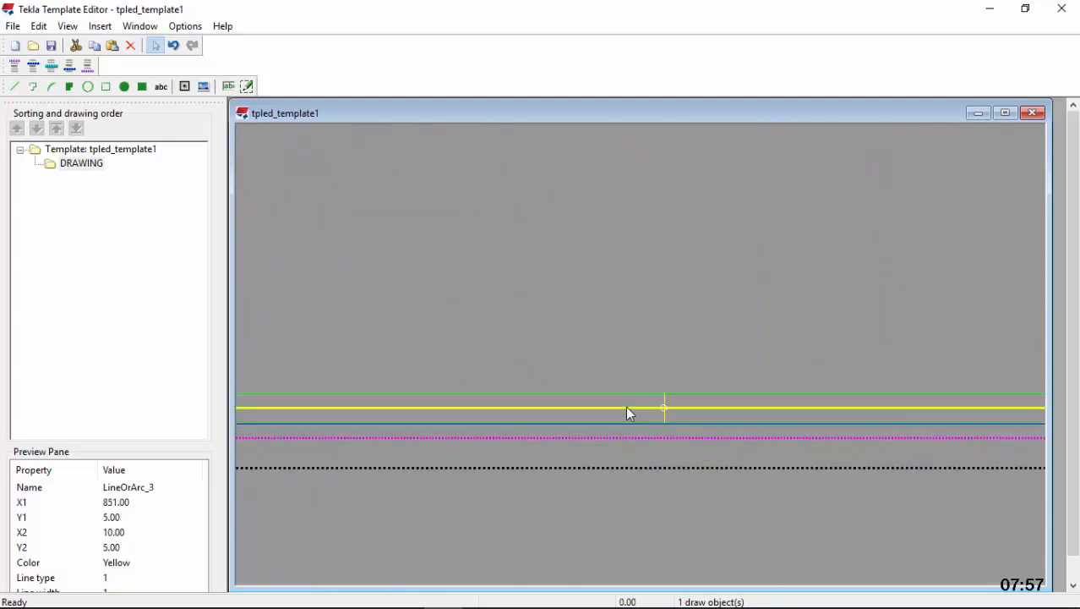
left_click(131, 46)
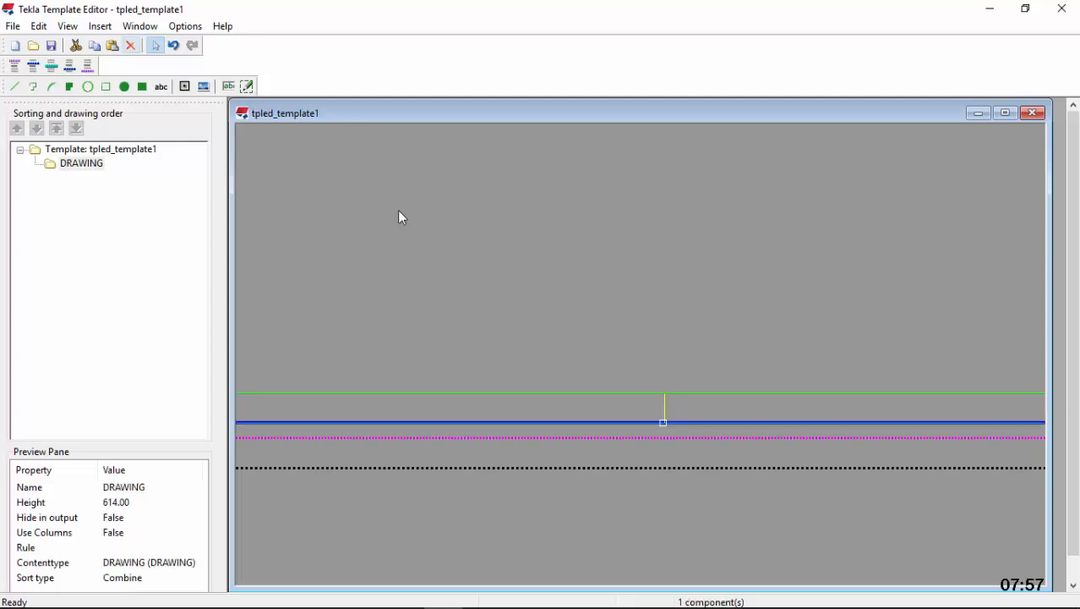
Draw a 420 mm horizontal line from the central vertical division line's midpoint to the midpoint of the short vertical line at the lower-right corner
left_click(665, 409)
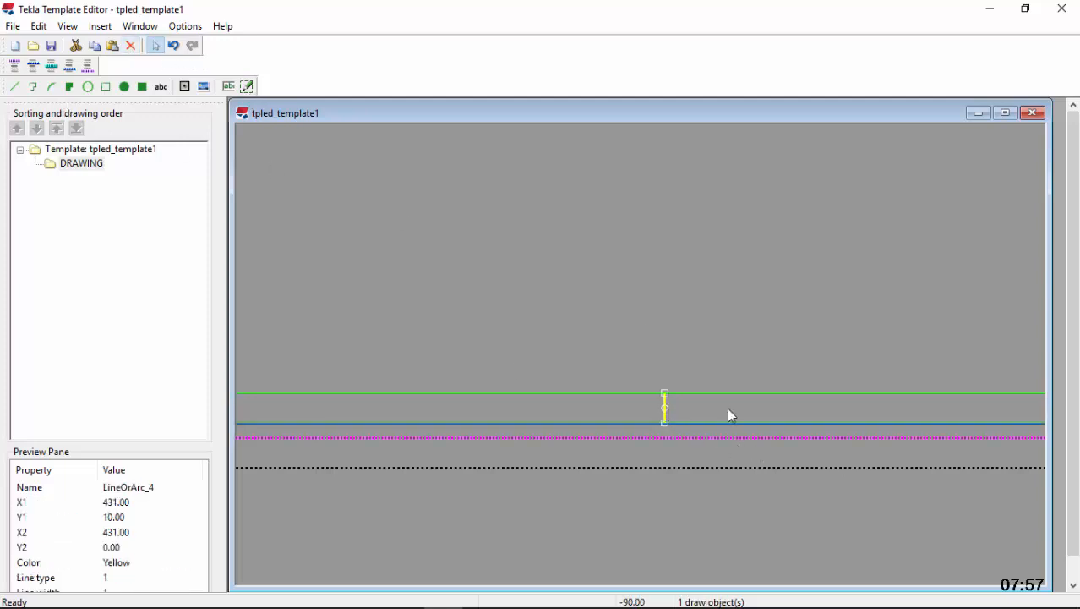
left_click(14, 86)
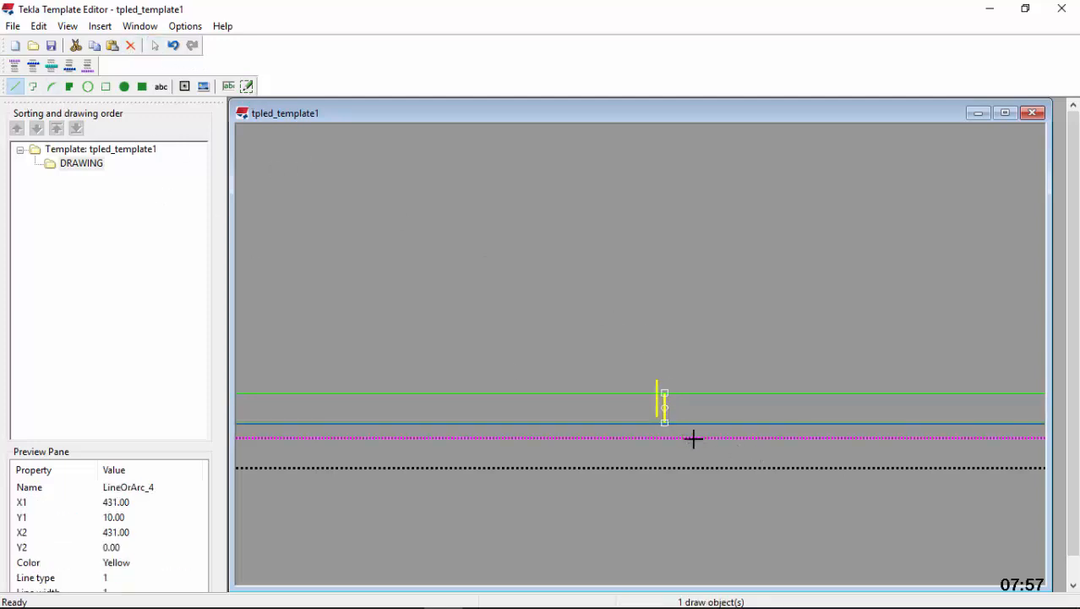
scroll(681, 423, "up", 3)
left_click(645, 387)
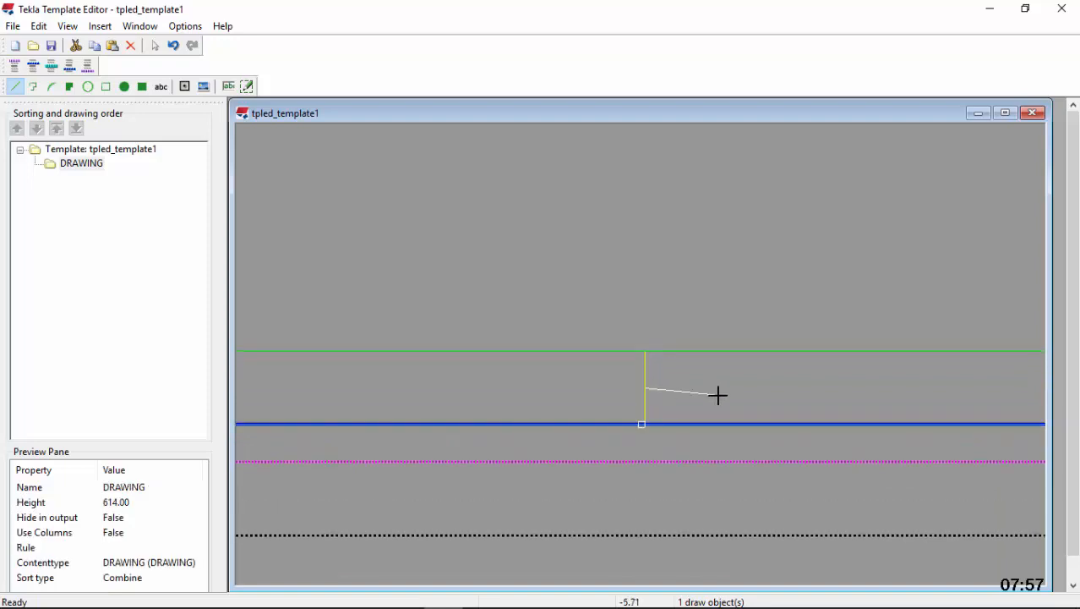
scroll(444, 403, "down", 5)
scroll(708, 405, "up", 4)
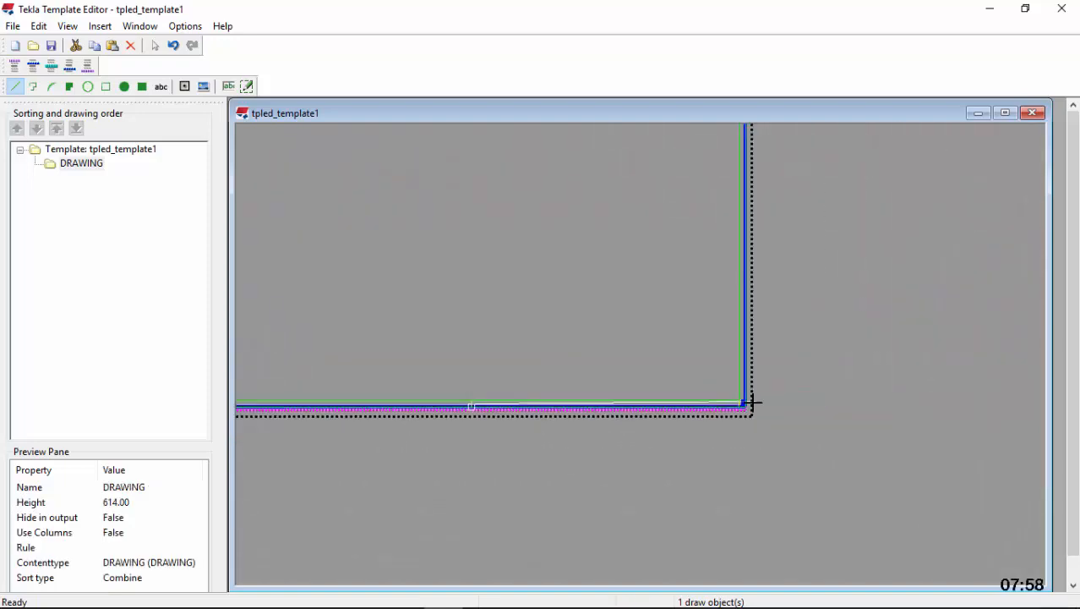
scroll(756, 400, "up", 2)
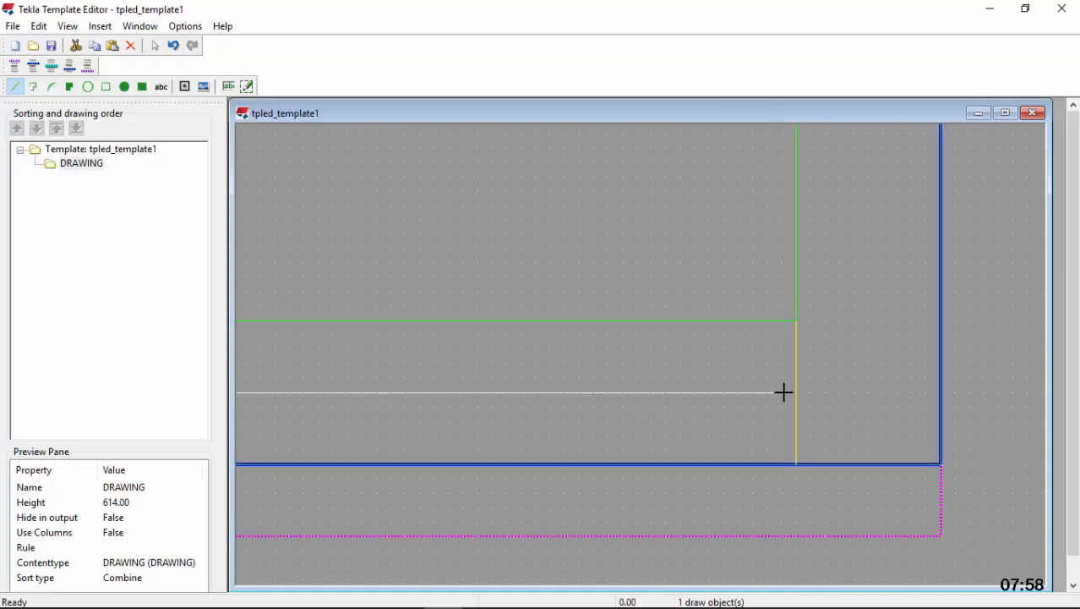
left_click(798, 395)
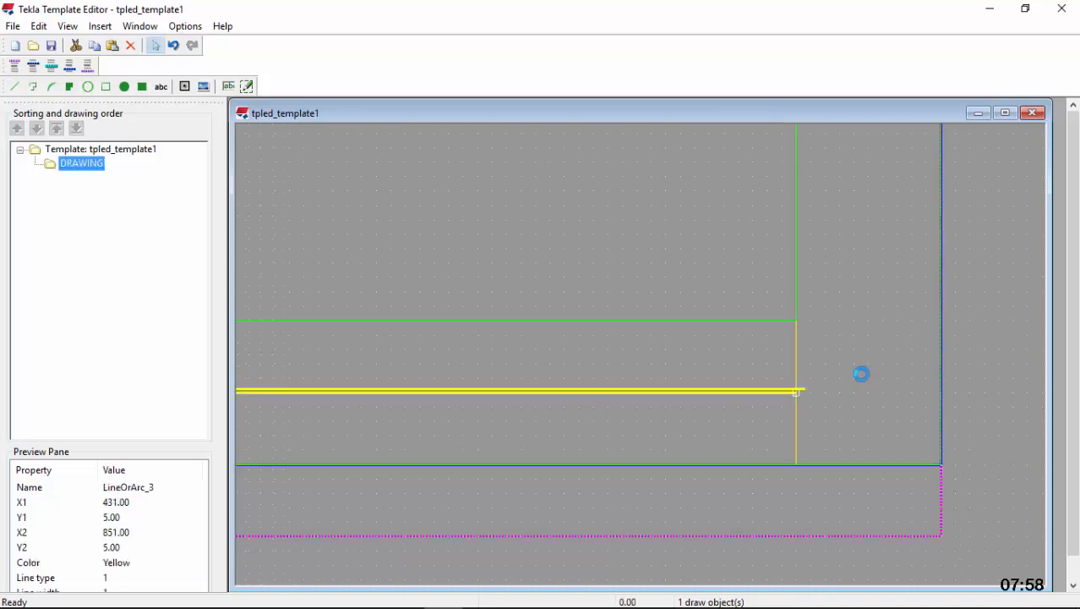
Draw a 10 mm vertical division line through the 420 mm horizontal line's midpoint, from the outer frame's bottom edge up to the inner rectangle
scroll(864, 379, "down", 4)
double_click(708, 382)
scroll(710, 387, "up", 6)
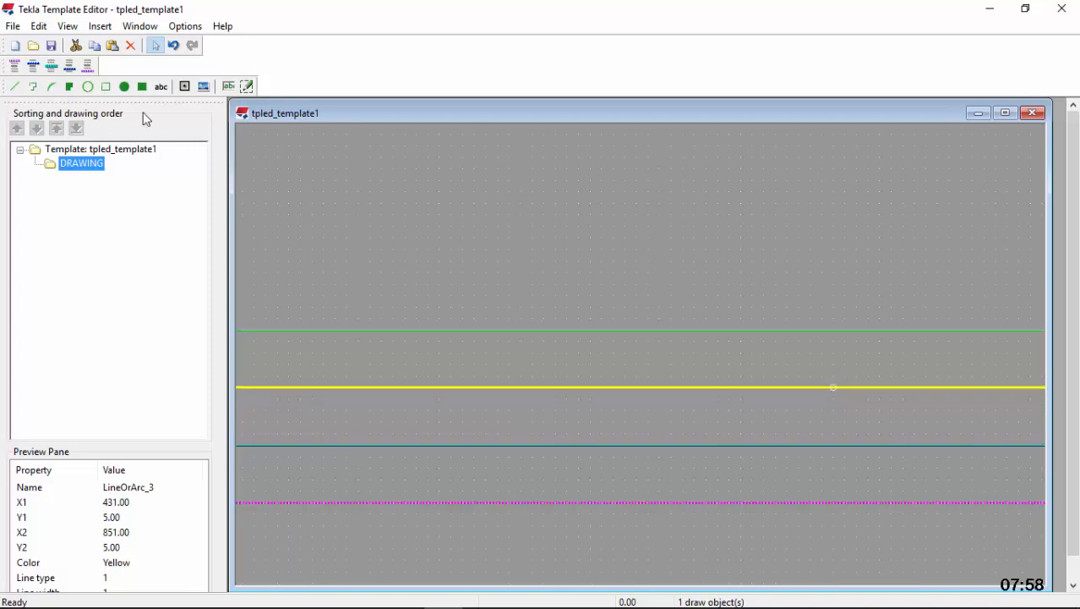
left_click(17, 86)
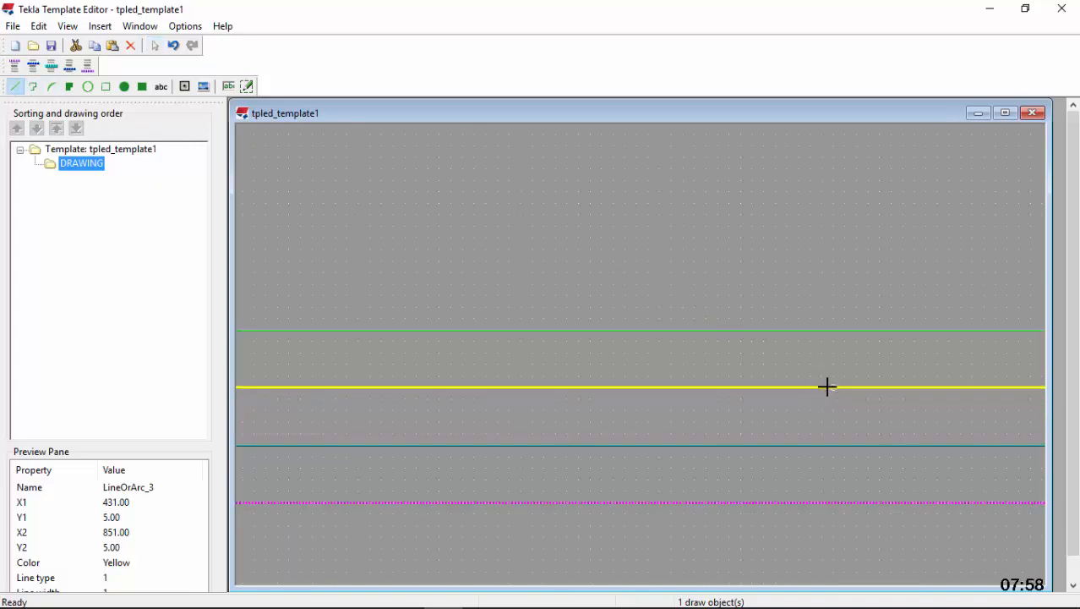
left_click(833, 388)
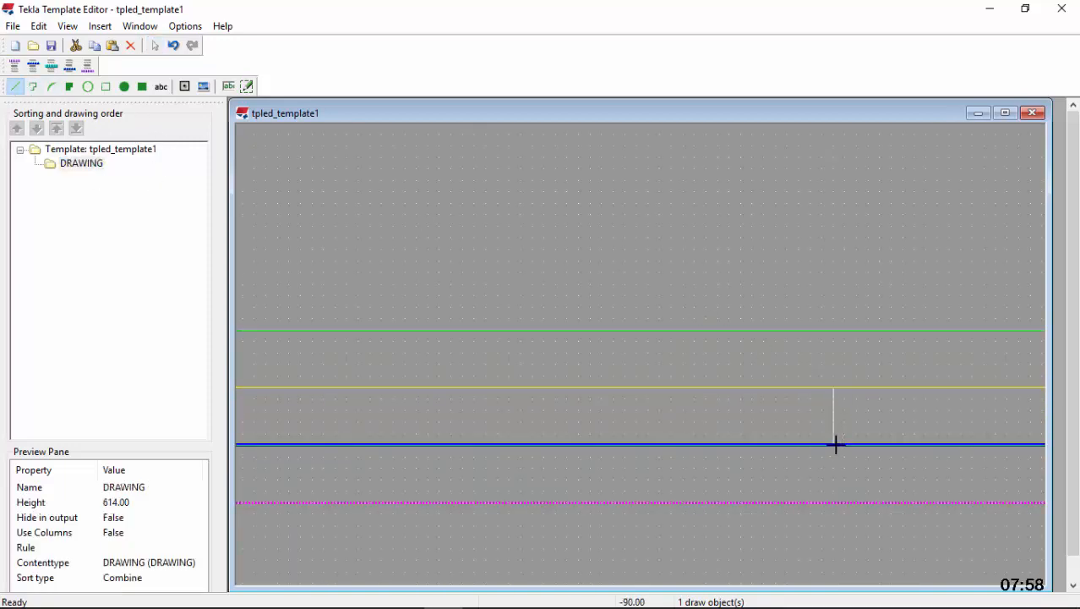
left_click(835, 443)
left_click_drag(833, 386, 830, 330)
left_click(873, 349)
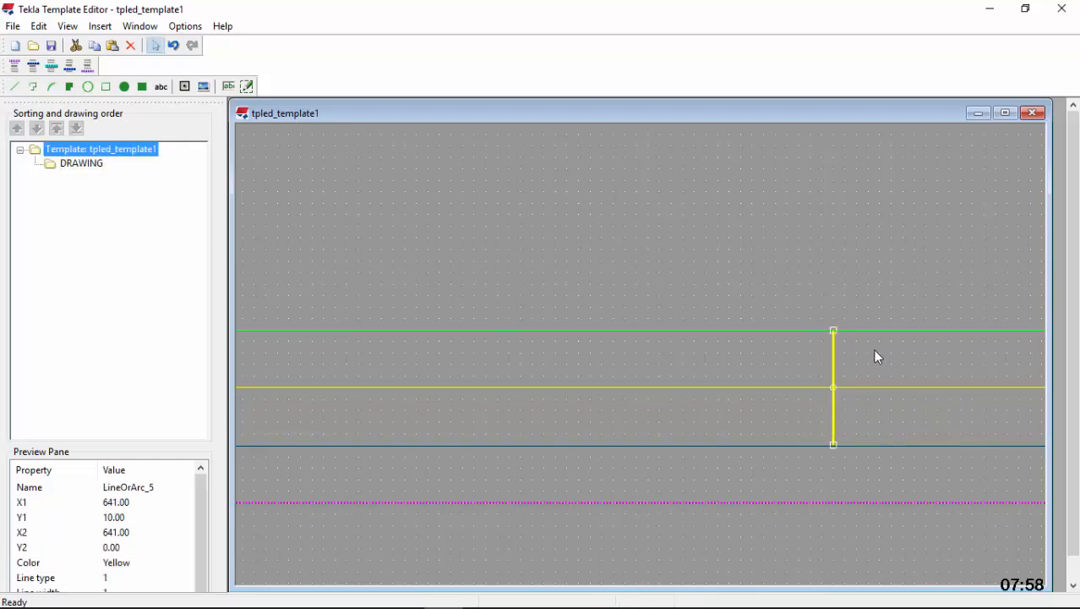
Copy the 420 mm horizontal line and paste it starting at the midpoint of the short vertical line below the inner rectangle's lower-left corner
scroll(873, 350, "down", 10)
scroll(801, 356, "up", 3)
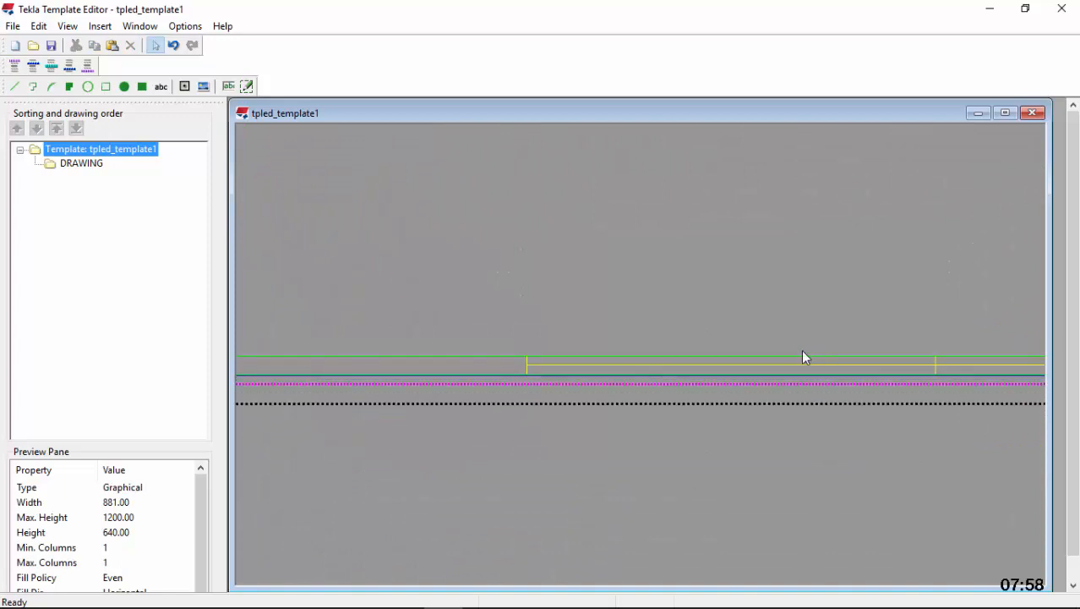
left_click(790, 365)
right_click(791, 366)
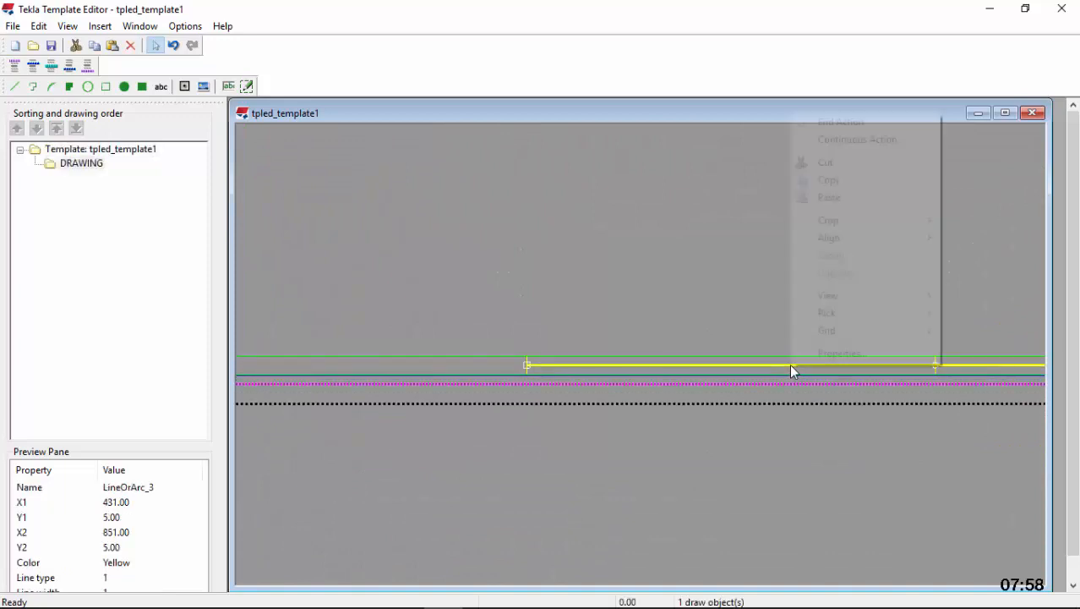
left_click(852, 181)
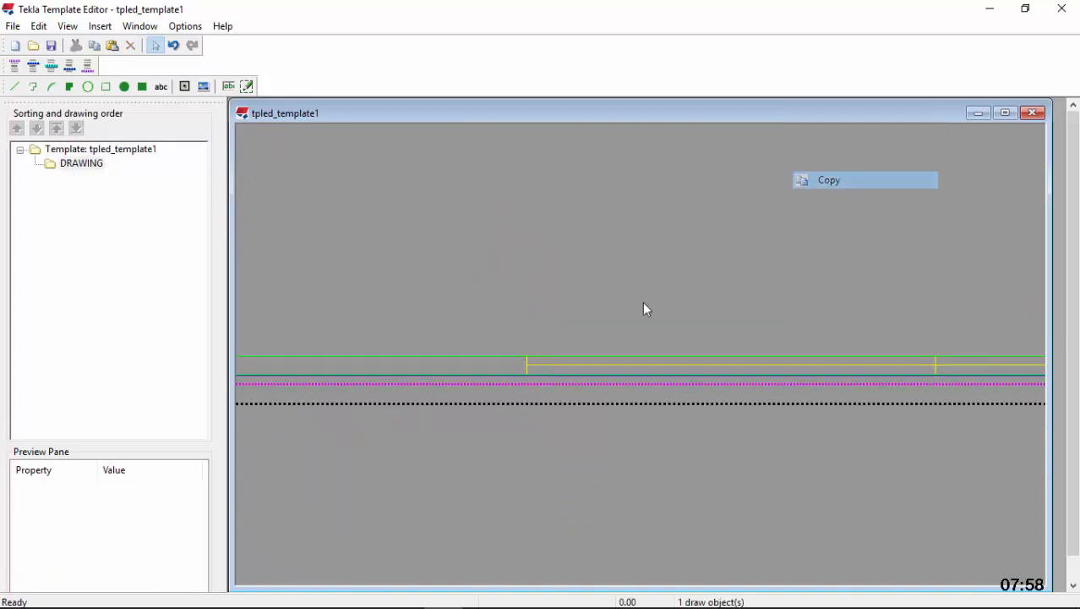
scroll(417, 370, "up", 2)
right_click(424, 359)
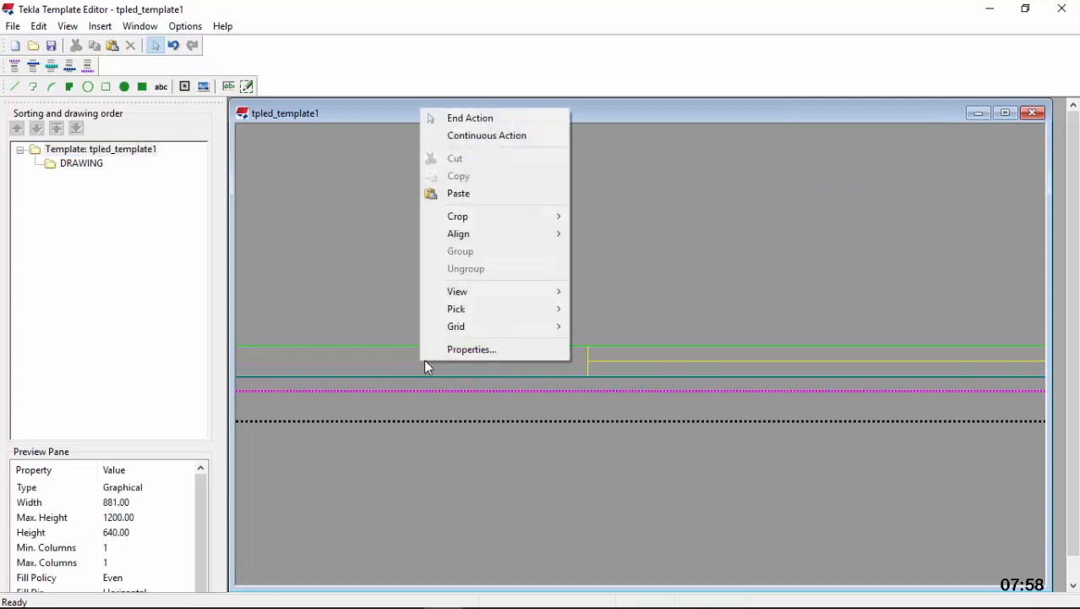
left_click(480, 193)
scroll(818, 340, "down", 6)
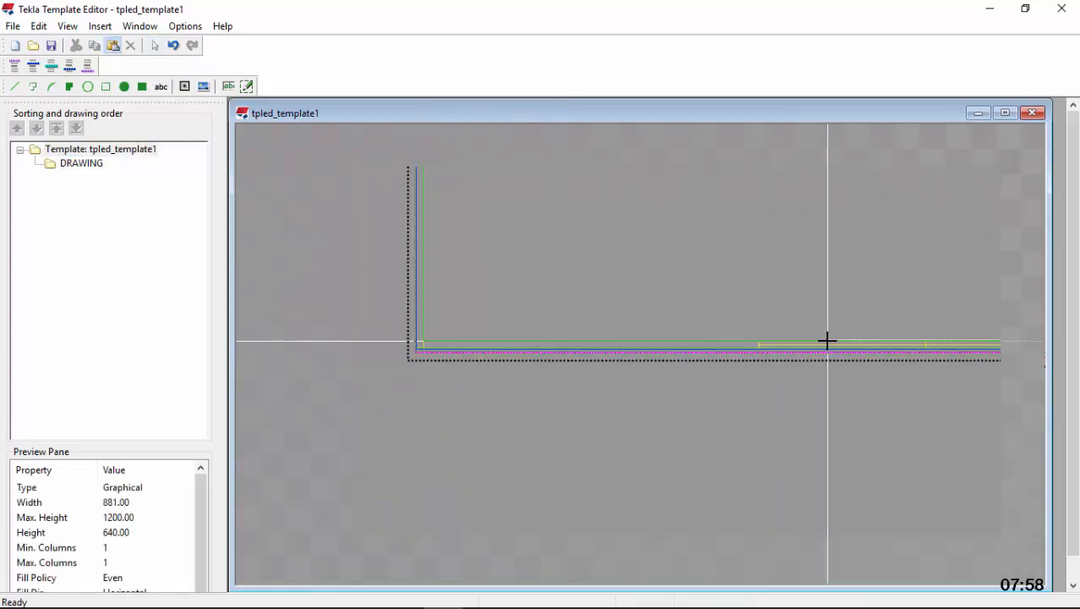
scroll(505, 345, "up", 4)
scroll(517, 347, "up", 4)
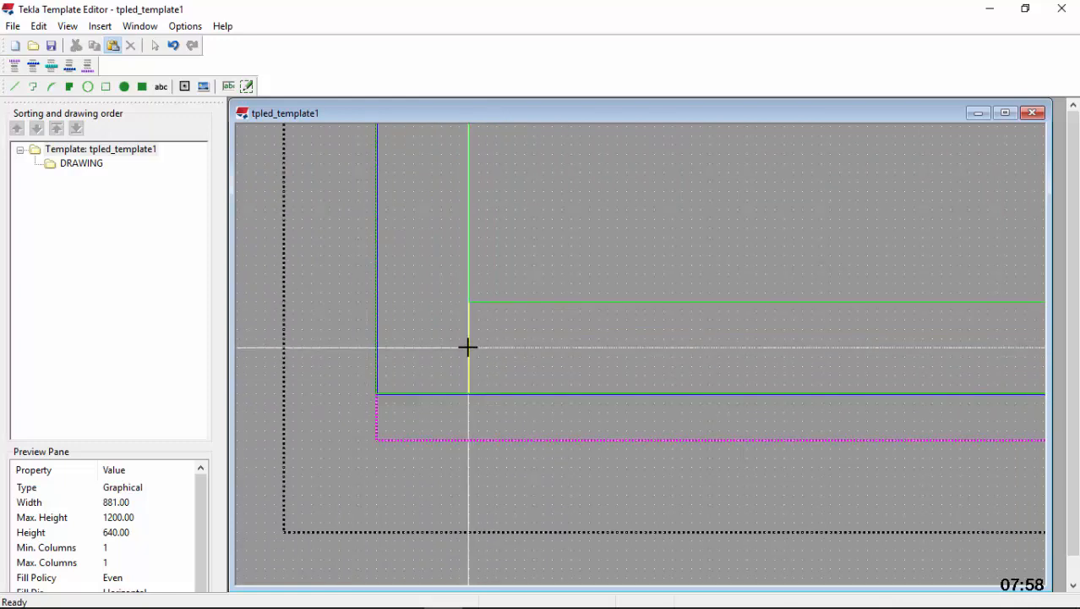
left_click(469, 348)
Stretch the pasted horizontal line's right end to X 431 so it meets the central vertical division line
scroll(385, 365, "down", 5)
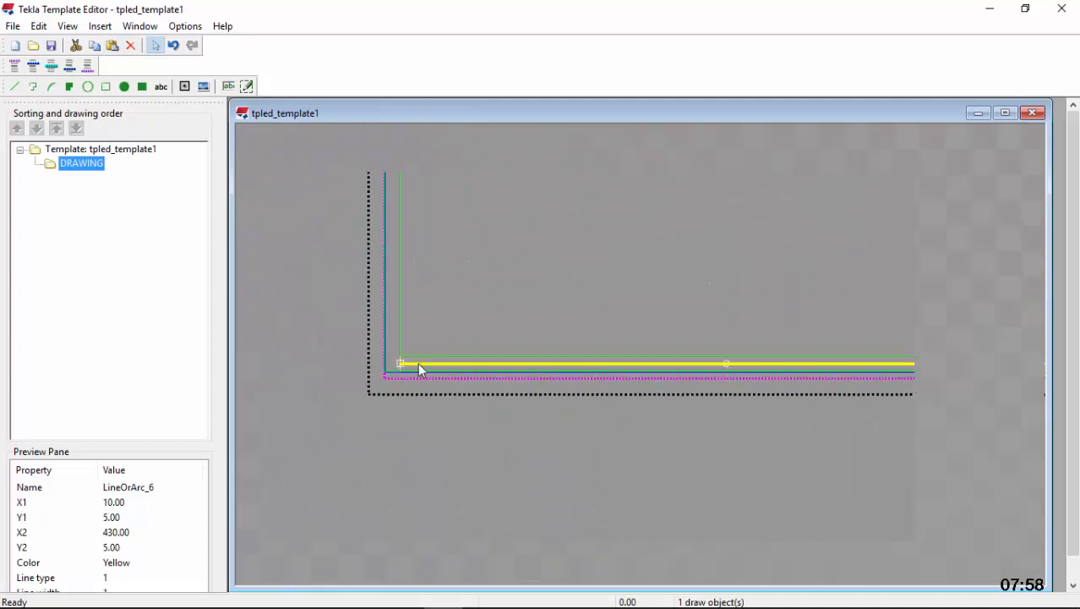
scroll(928, 370, "up", 5)
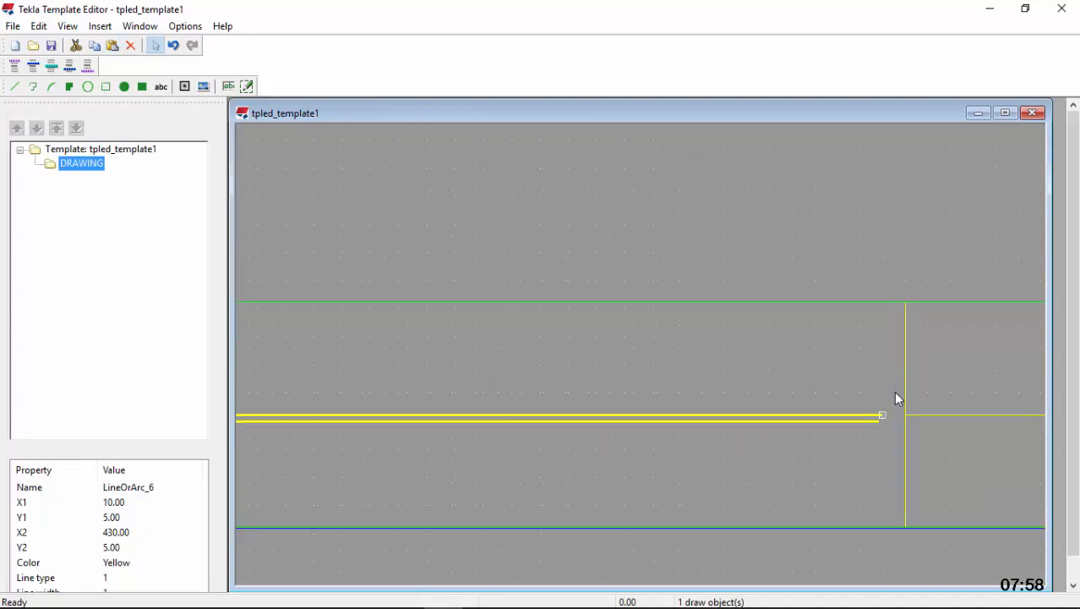
left_click_drag(879, 420, 908, 421)
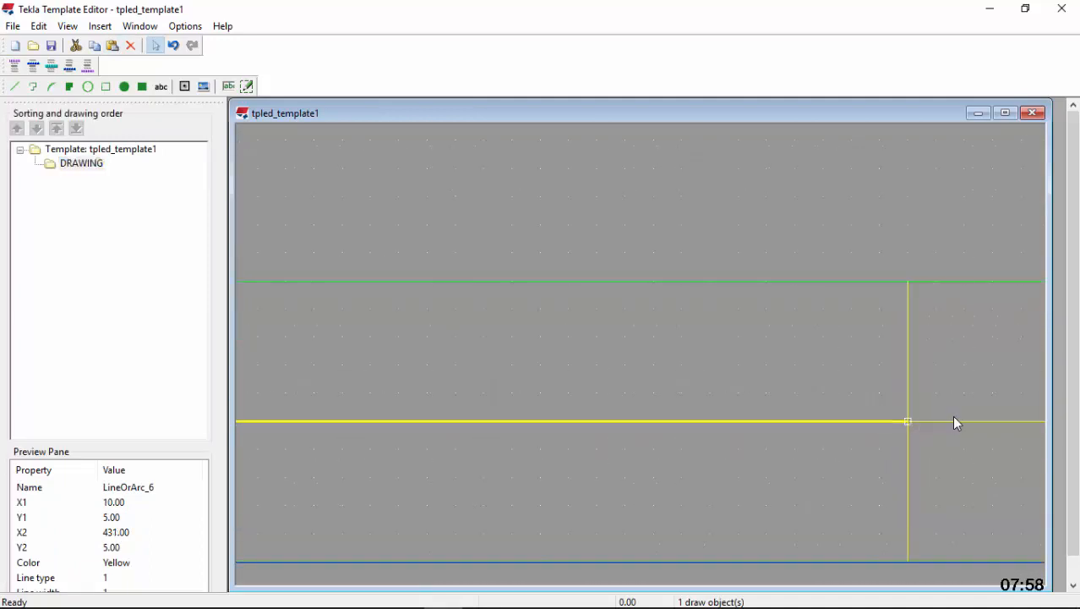
Draw a 10 mm vertical division line at X 221, near the left horizontal line's midpoint, spanning the bottom margin
scroll(966, 398, "down", 3)
left_click(15, 86)
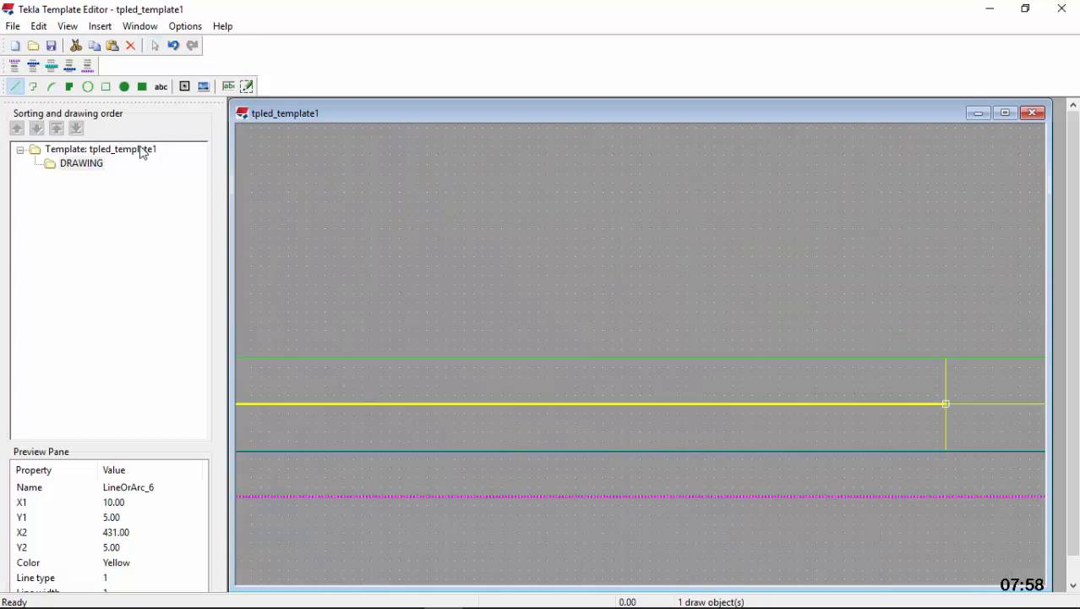
scroll(583, 413, "down", 5)
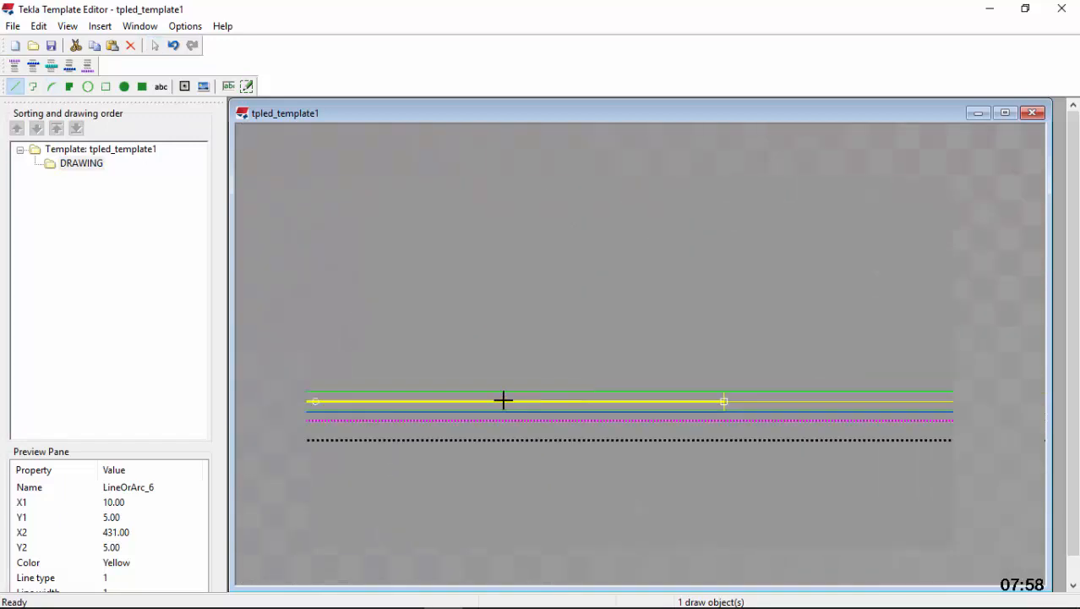
scroll(492, 398, "up", 4)
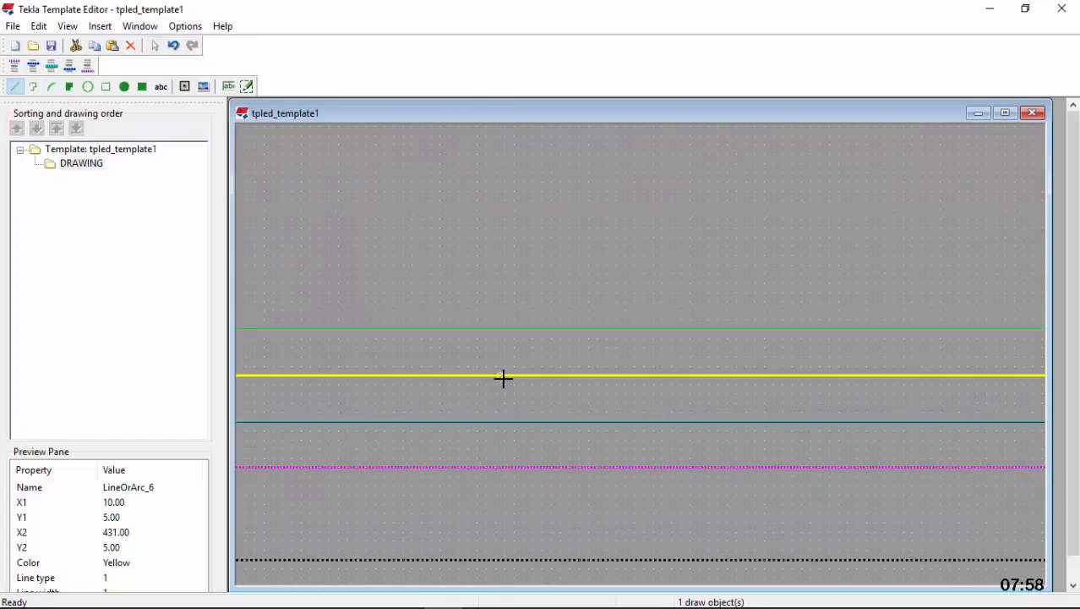
left_click(502, 375)
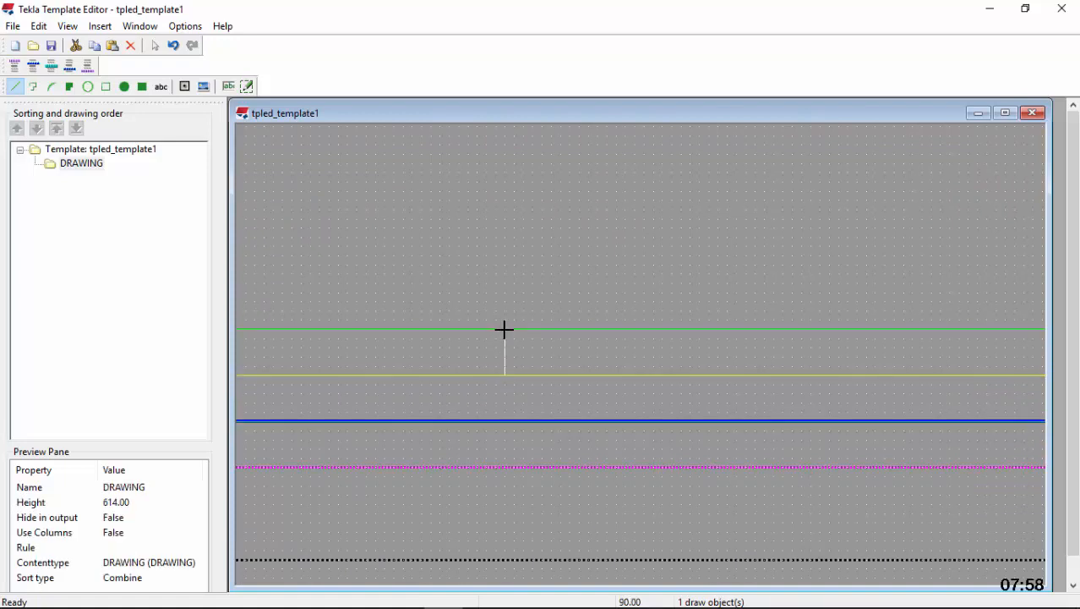
left_click(505, 329)
left_click_drag(504, 374, 532, 411)
Delete the left horizontal line between the lower-left corner's short vertical line and the central division line
scroll(532, 410, "down", 5)
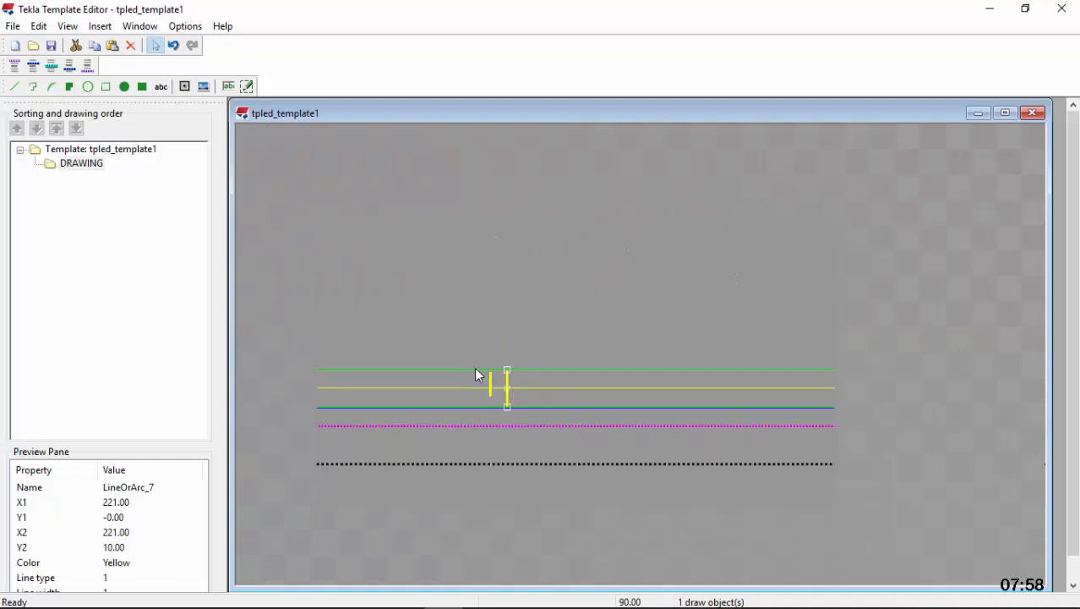
left_click(645, 377)
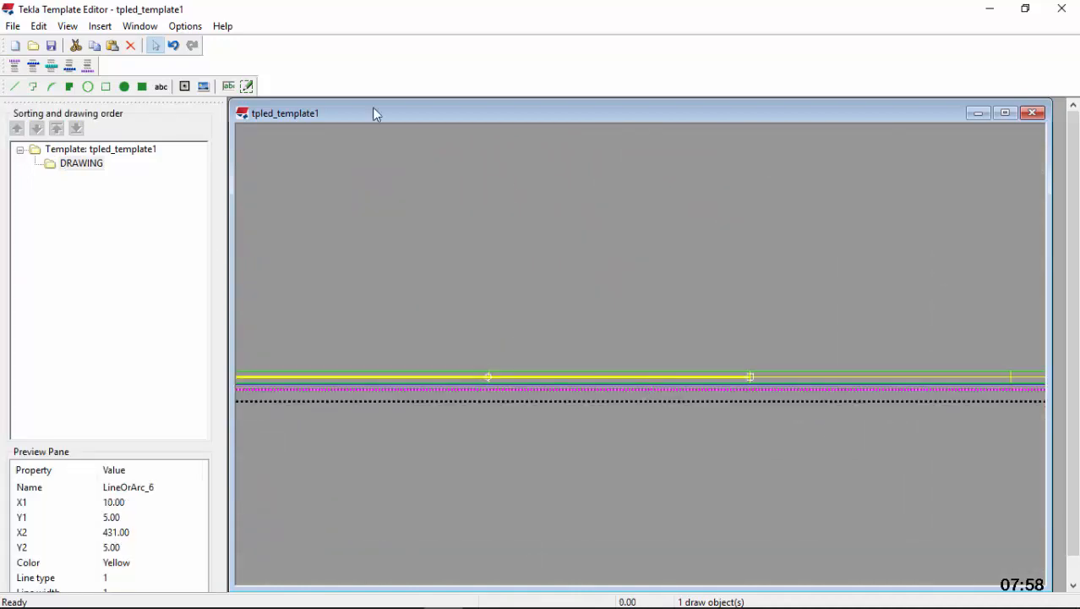
left_click(131, 47)
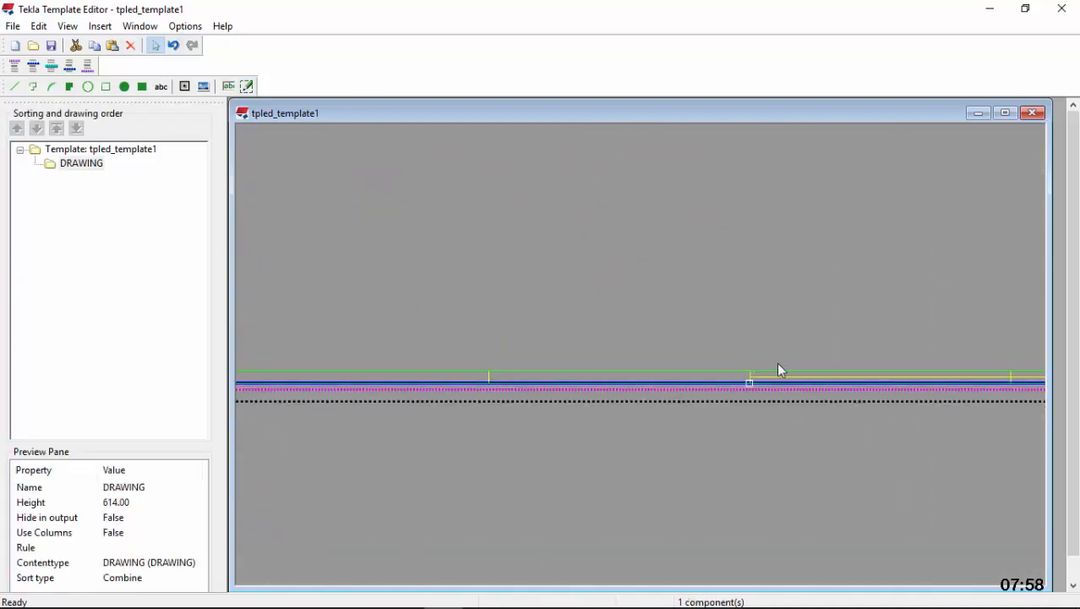
Delete the horizontal line in the bottom margin running from the central division line at X 431 to X 851
left_click(810, 379)
scroll(807, 385, "up", 3)
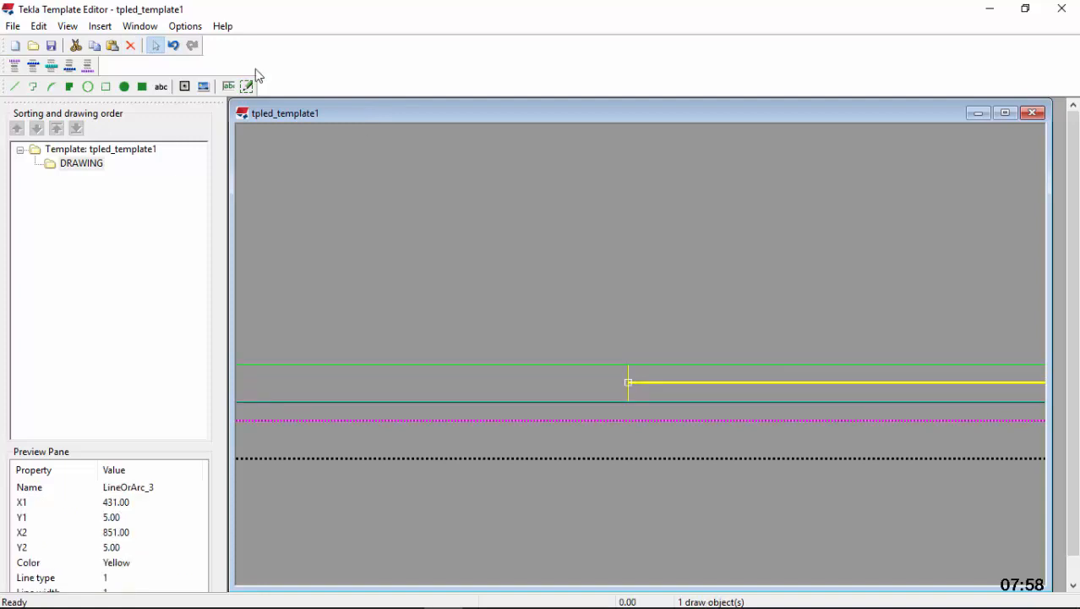
left_click(131, 46)
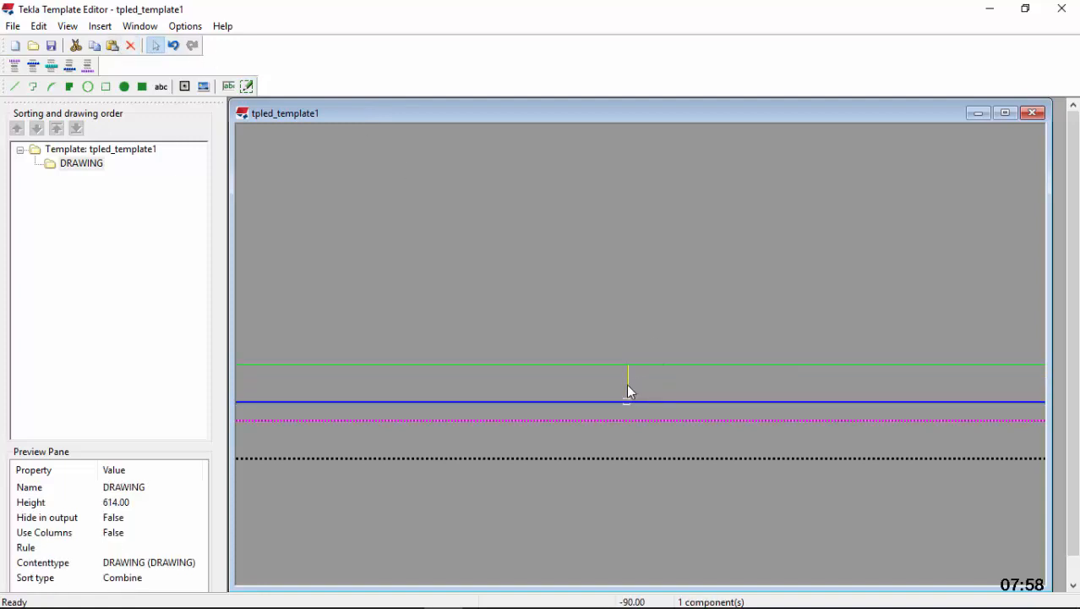
Draw a horizontal line at Y 5 from the midpoint of the central division line to the division line at X 641
left_click(627, 384)
left_click(14, 87)
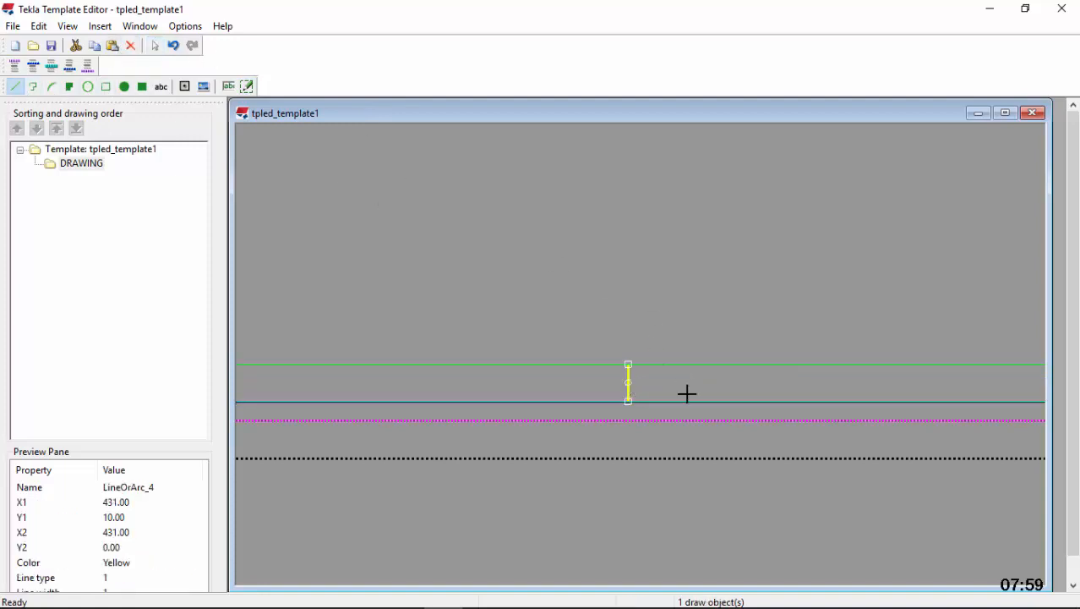
scroll(627, 384, "up", 2)
scroll(613, 384, "up", 2)
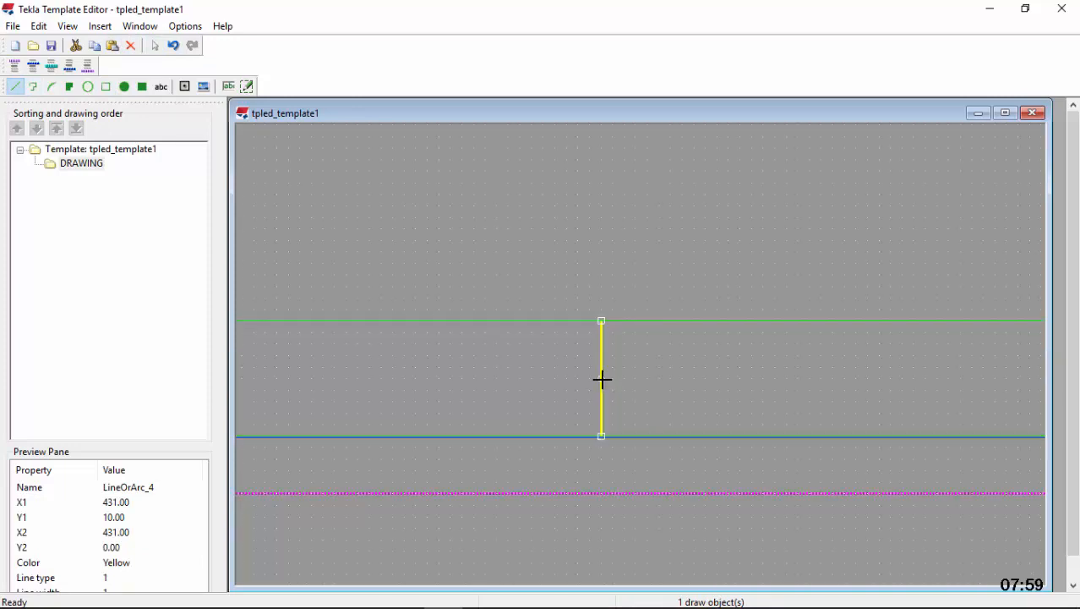
scroll(535, 376, "down", 3)
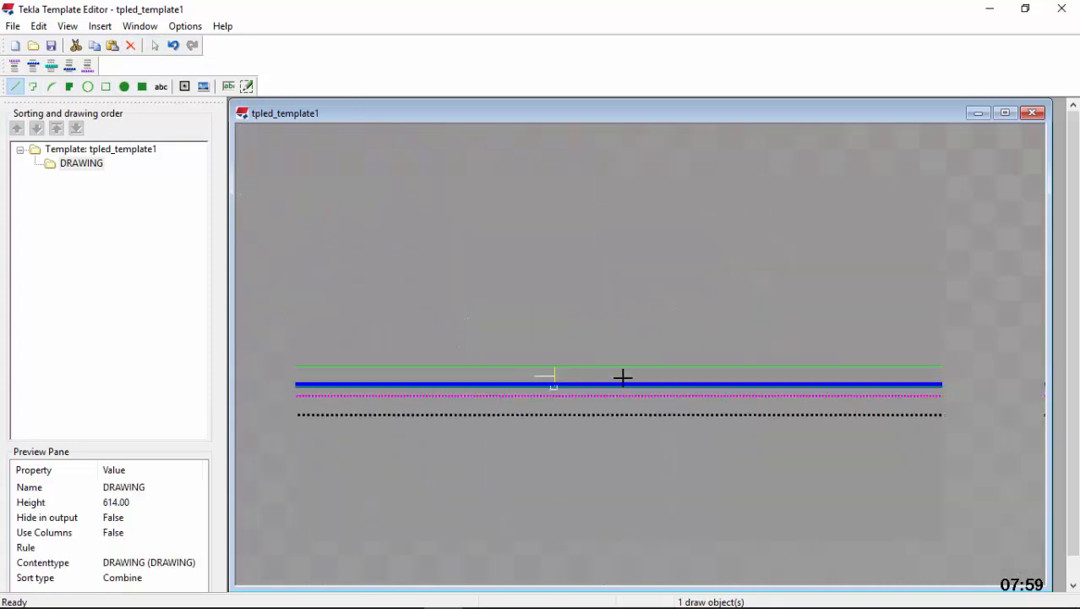
scroll(875, 376, "up", 4)
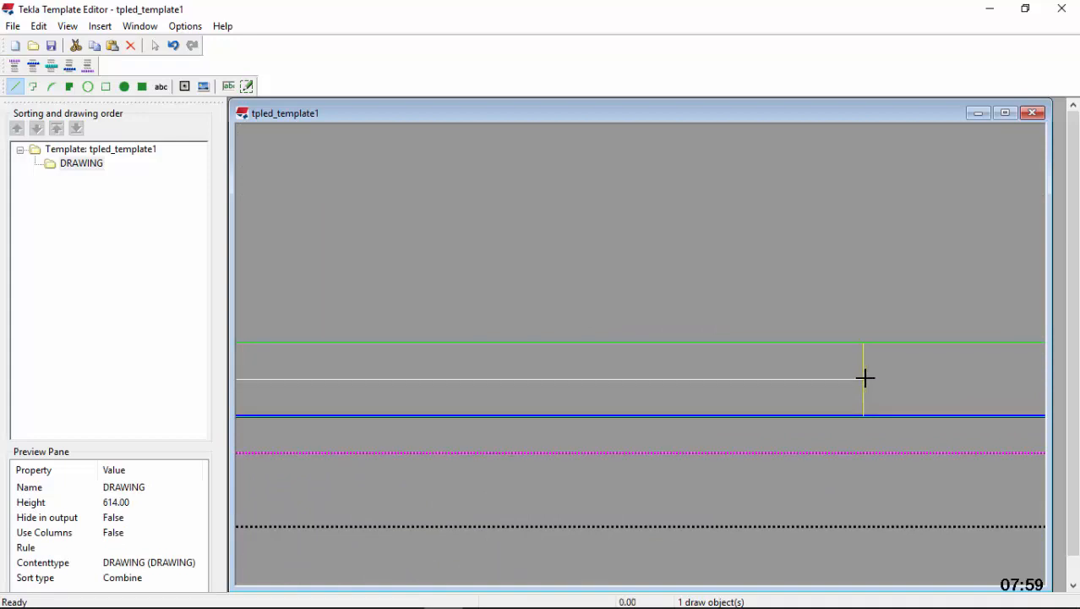
left_click(864, 378)
scroll(872, 343, "down", 3)
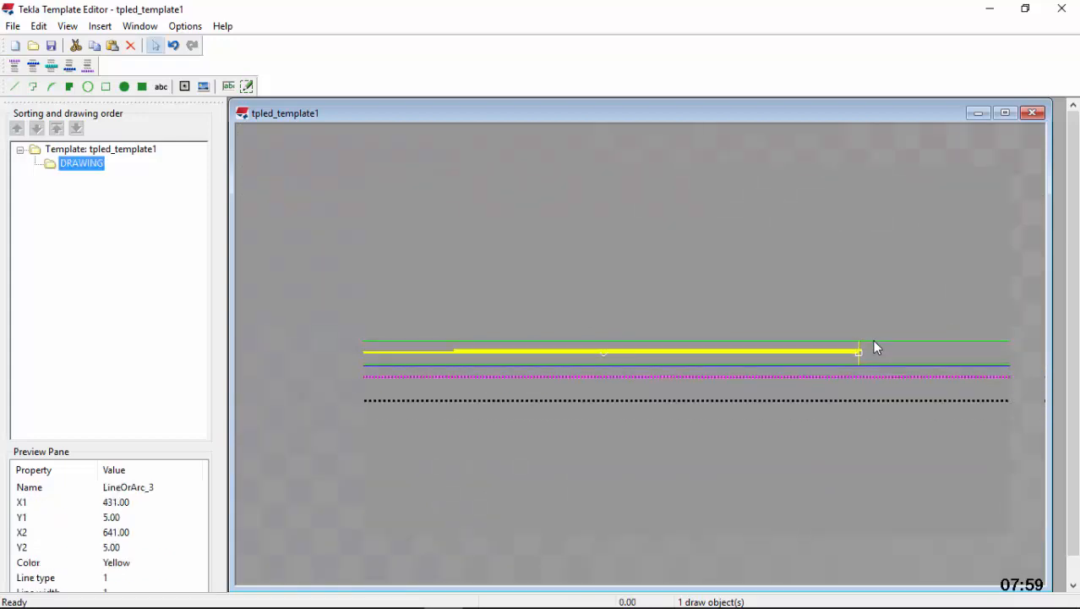
Draw a vertical division line at X 536, the new horizontal line's midpoint, and stretch it to span the 10 mm bottom margin
scroll(696, 360, "up", 3)
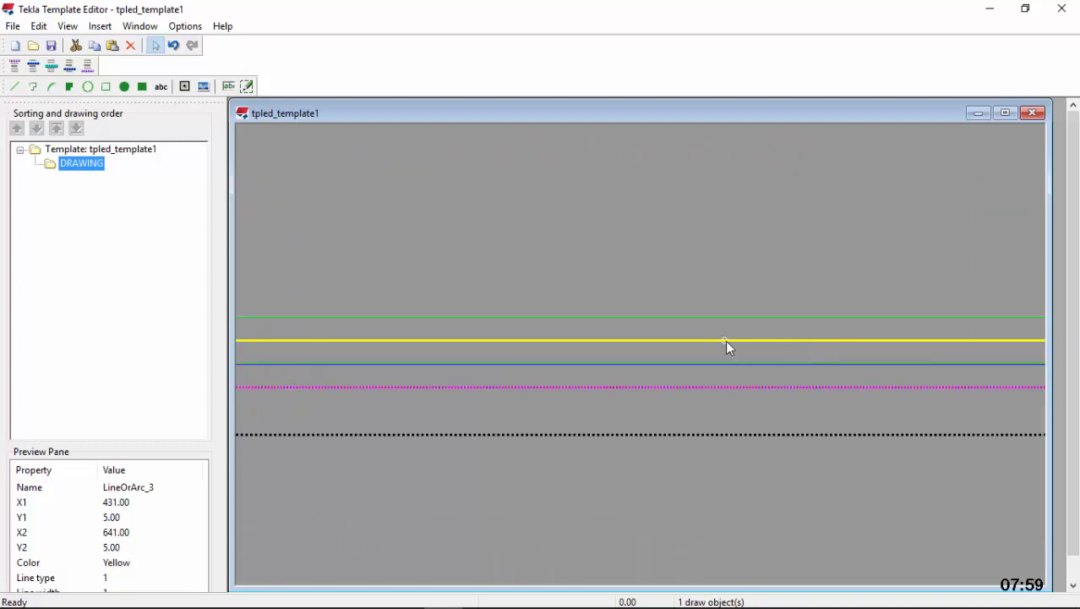
scroll(726, 340, "up", 2)
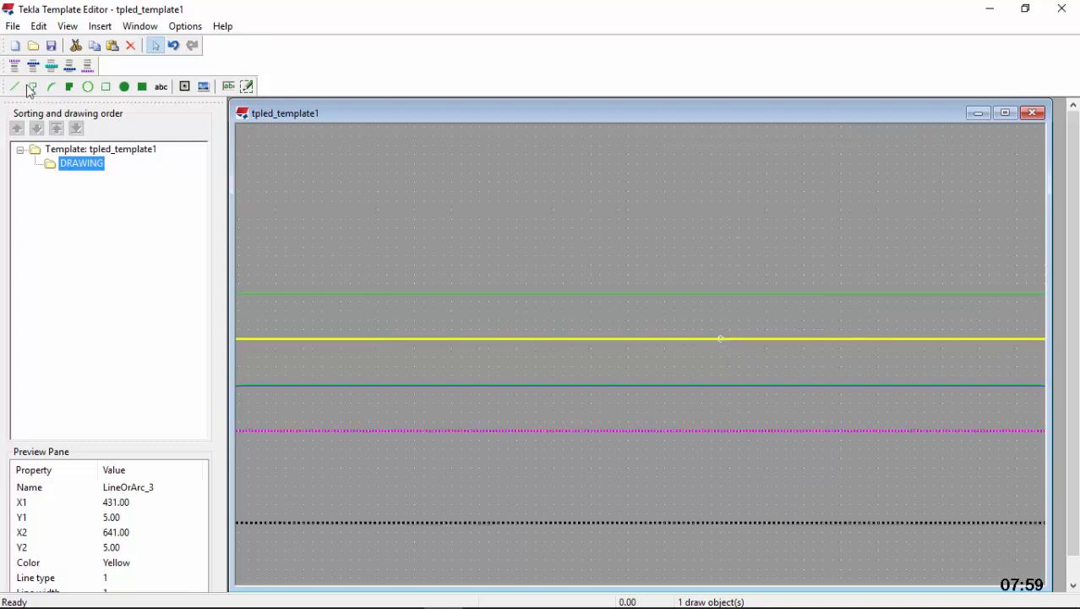
scroll(660, 323, "up", 2)
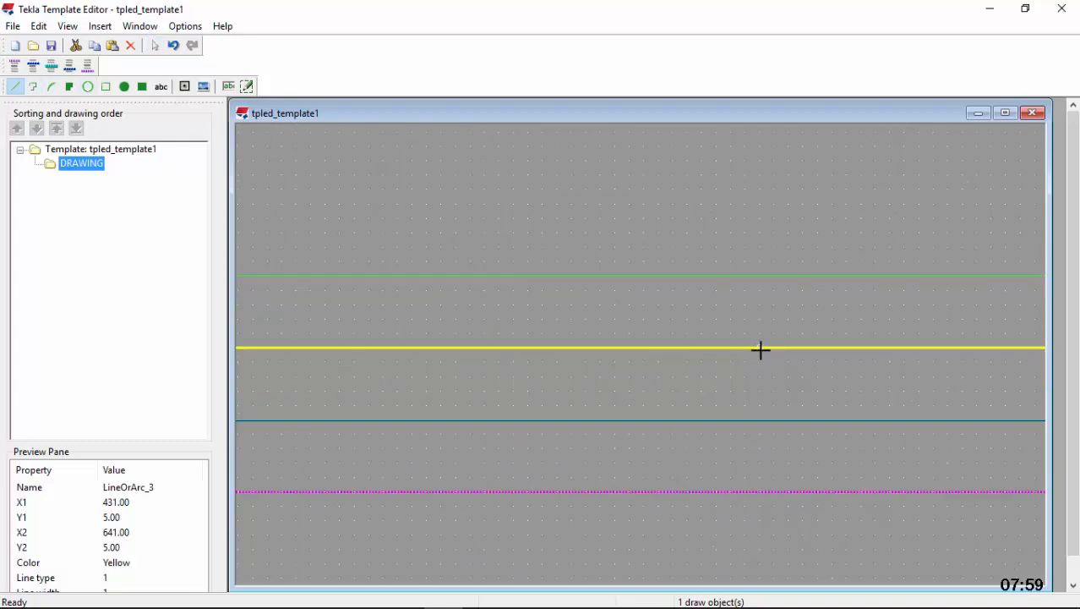
left_click(759, 347)
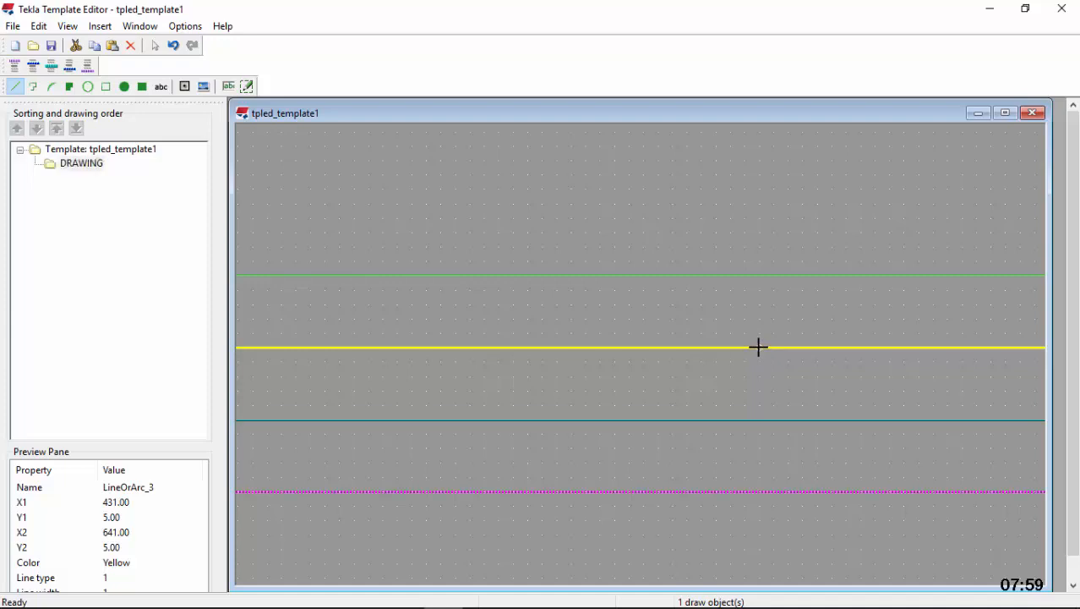
left_click(760, 418)
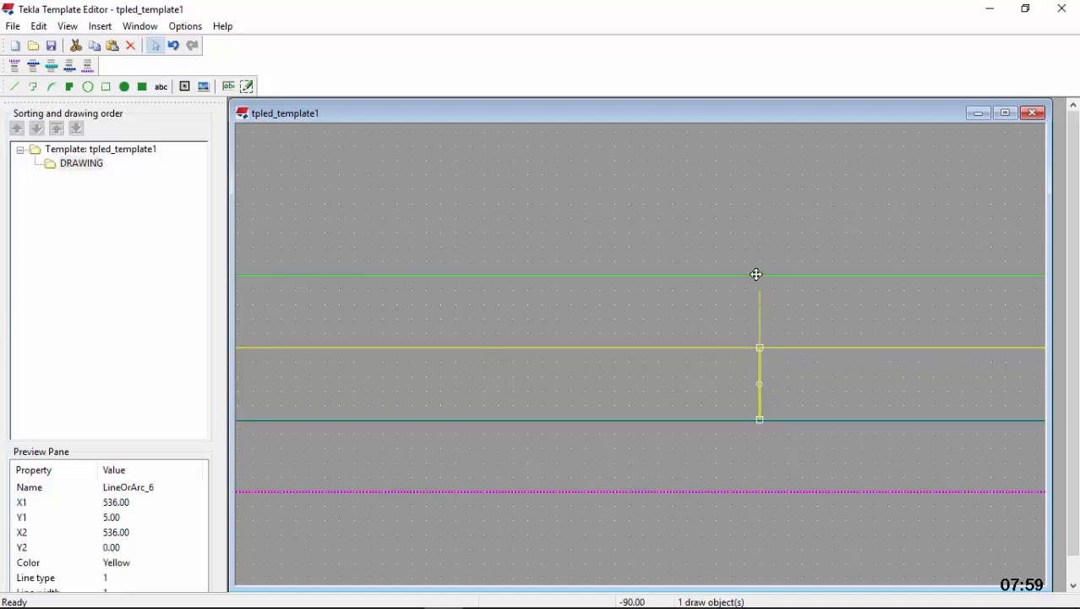
scroll(549, 362, "down", 3)
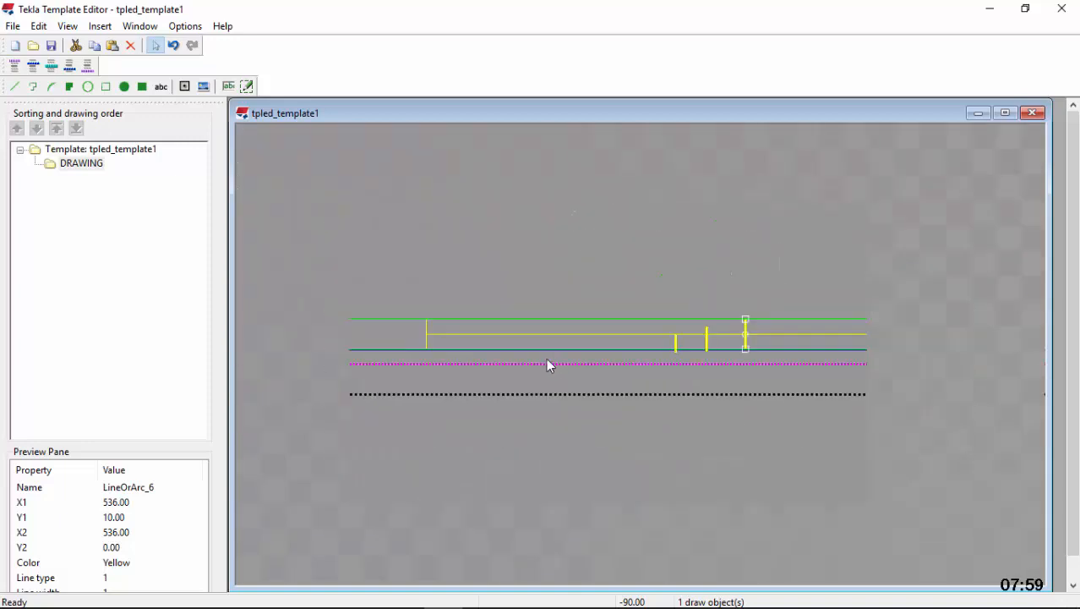
Copy the 210 mm horizontal line and paste it starting at the midpoint of the division line at X 641
scroll(585, 357, "up", 5)
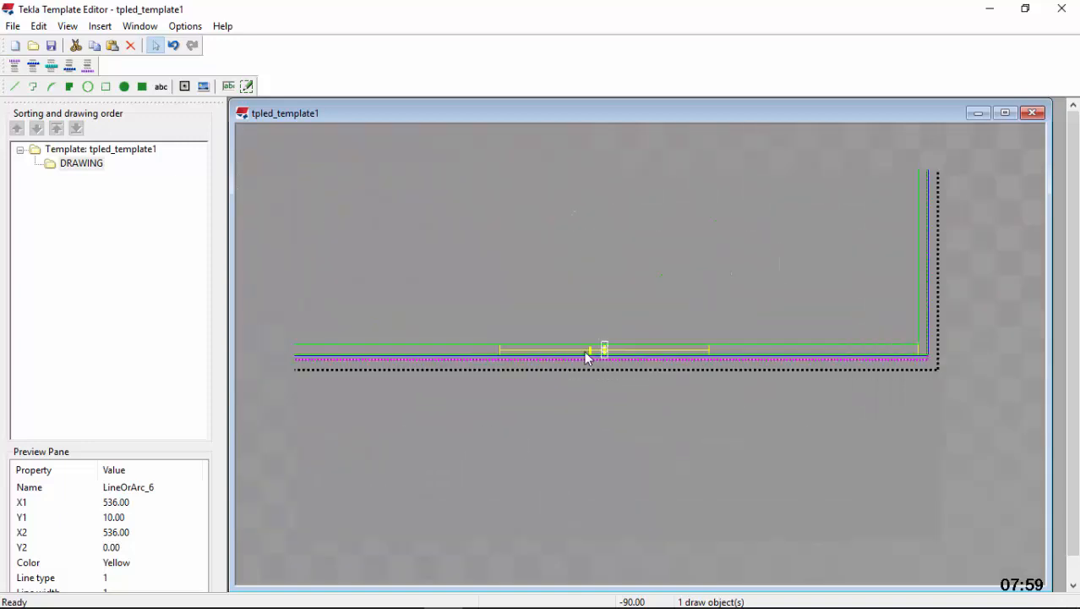
right_click(655, 358)
left_click(695, 173)
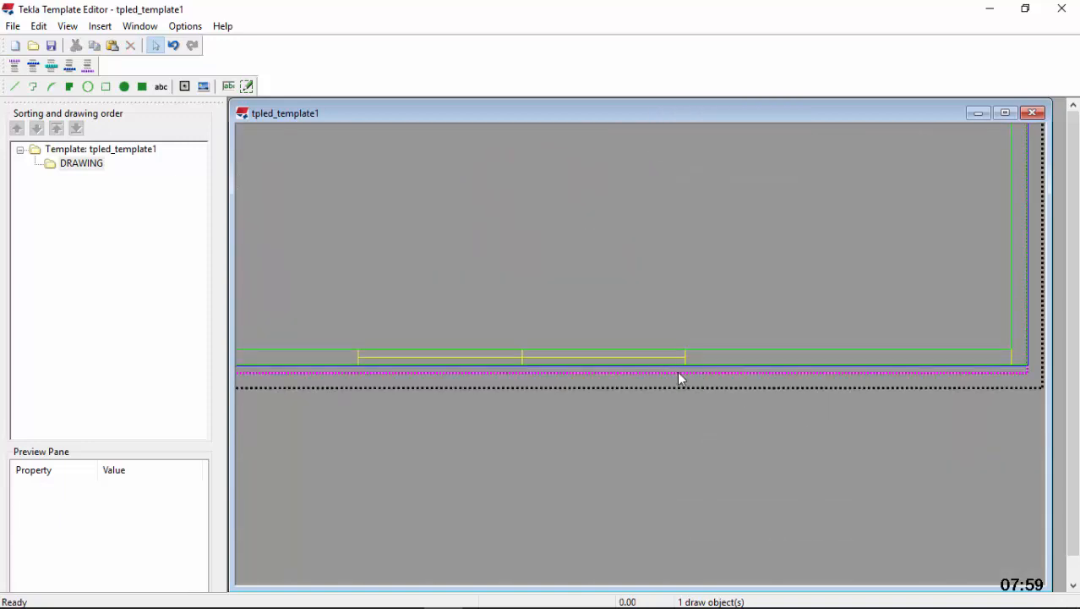
scroll(680, 378, "up", 2)
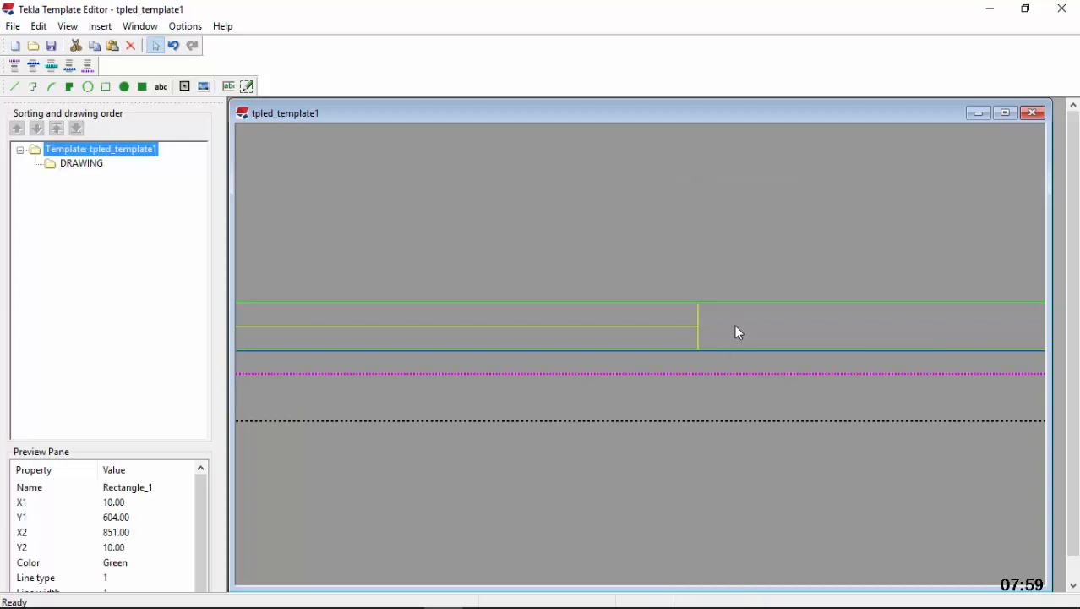
right_click(735, 324)
left_click(796, 411)
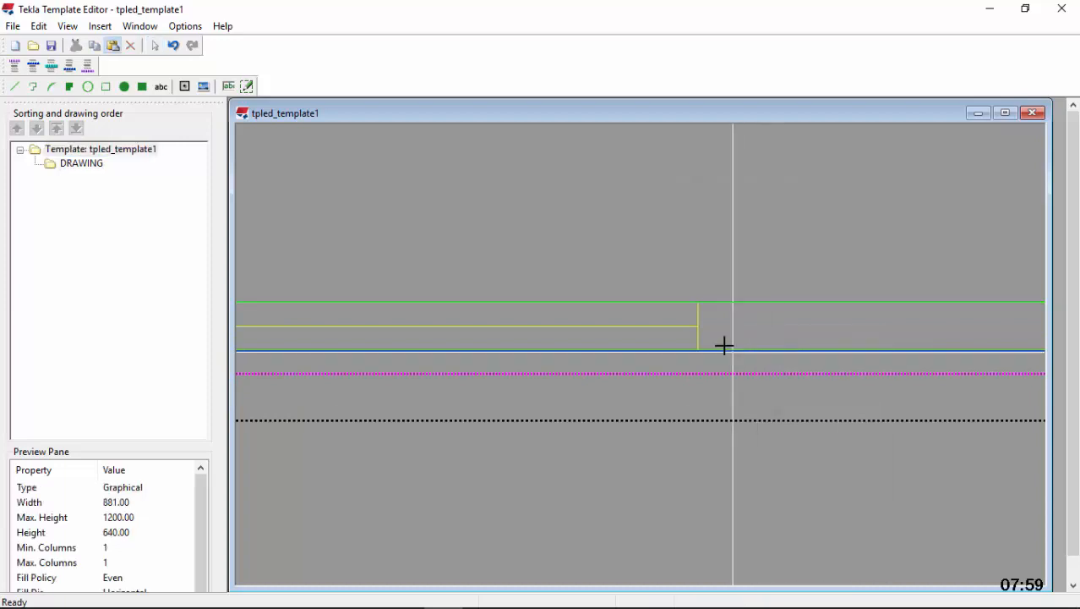
scroll(719, 340, "up", 3)
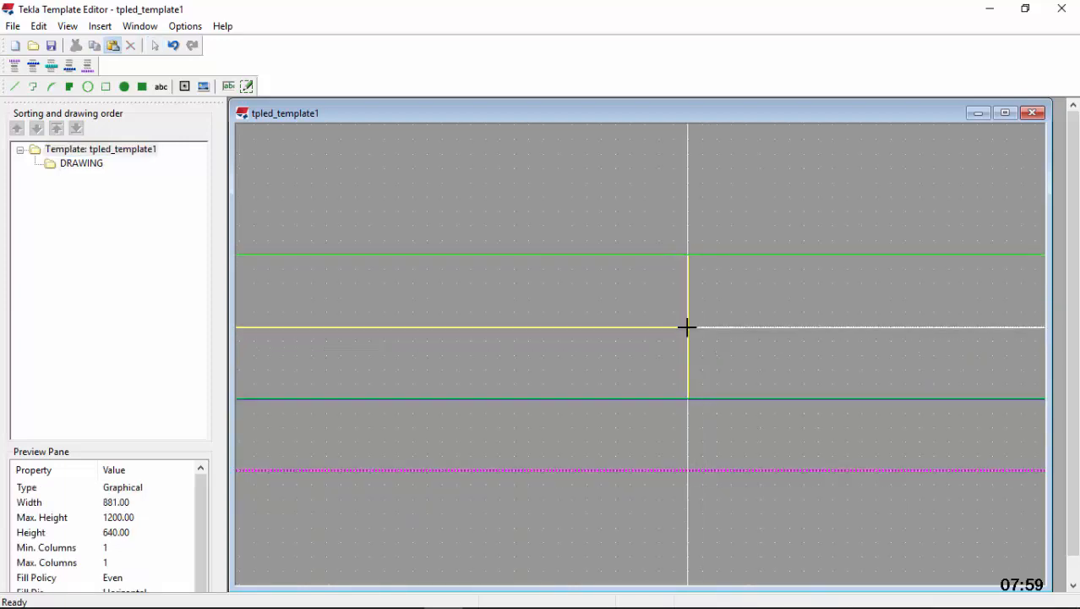
left_click(688, 342)
scroll(688, 348, "down", 3)
Draw a vertical division line at X 746, the pasted line's midpoint, and stretch it to span the 10 mm bottom margin
scroll(607, 367, "up", 5)
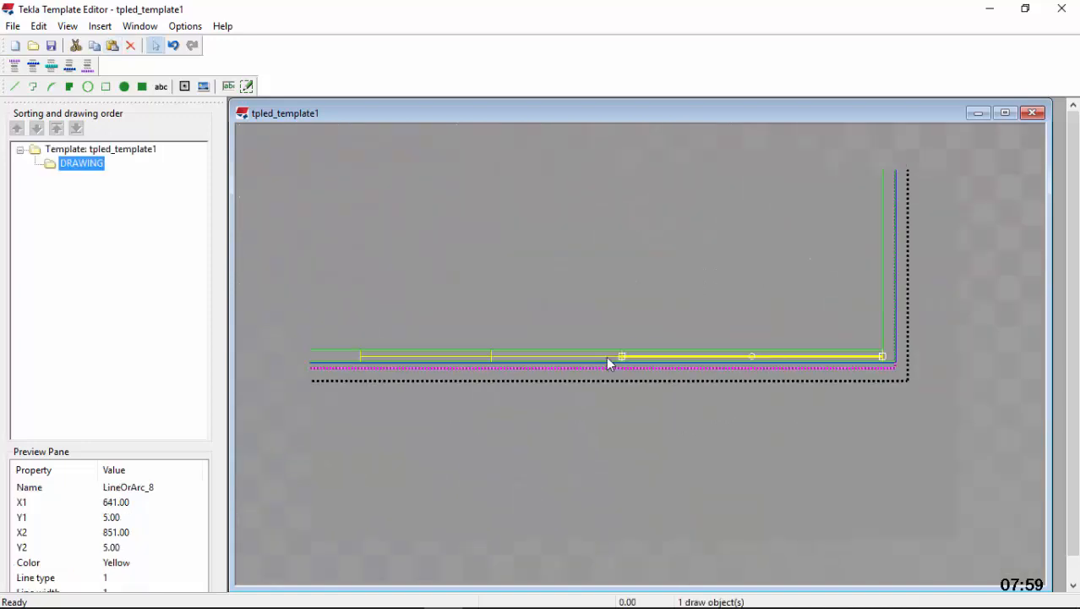
scroll(720, 351, "up", 3)
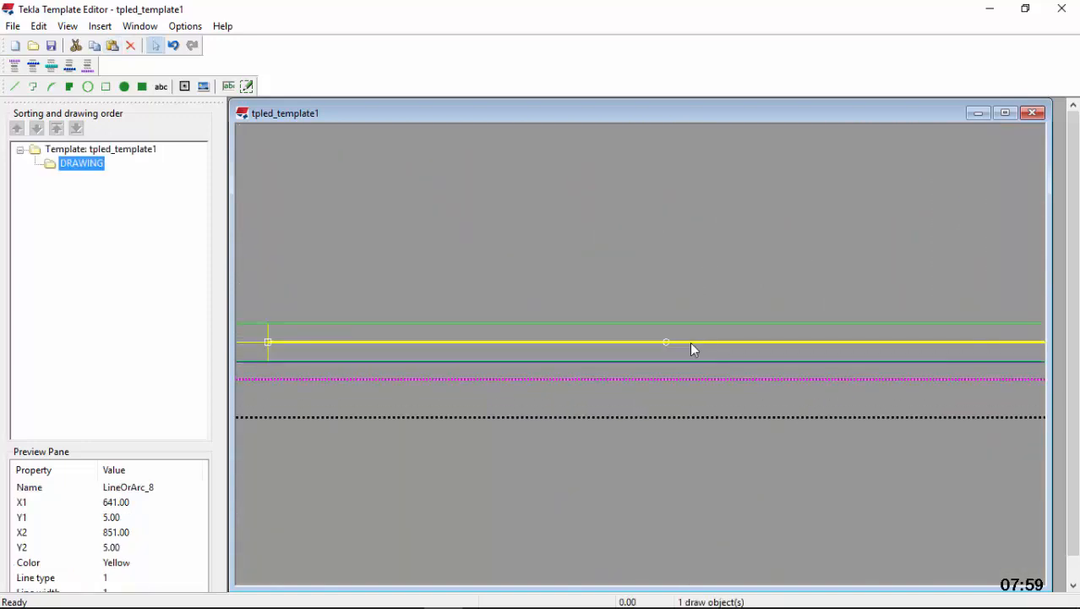
left_click(15, 87)
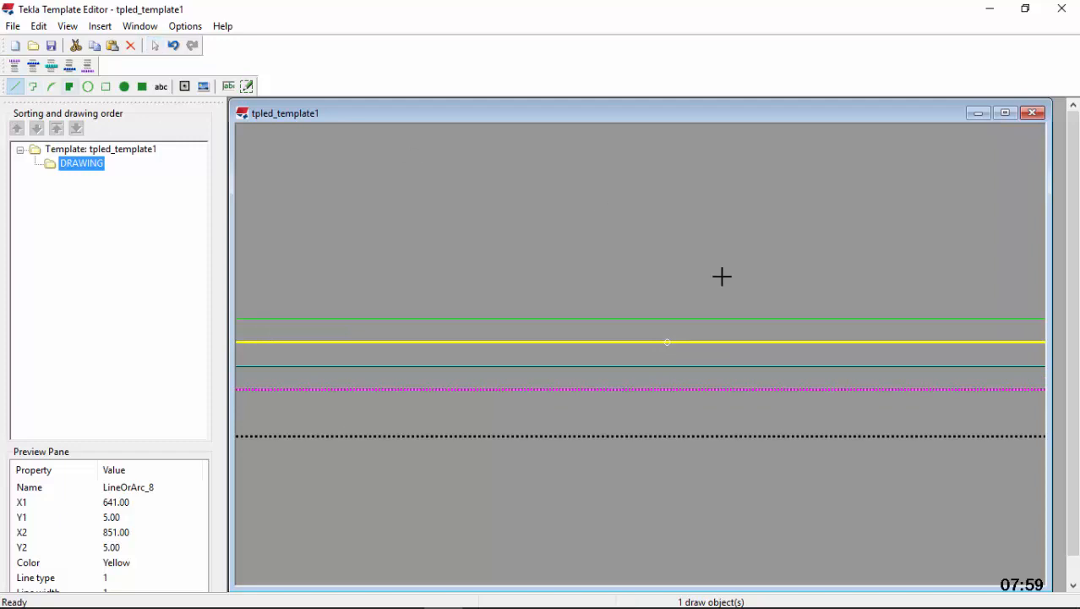
scroll(670, 347, "up", 2)
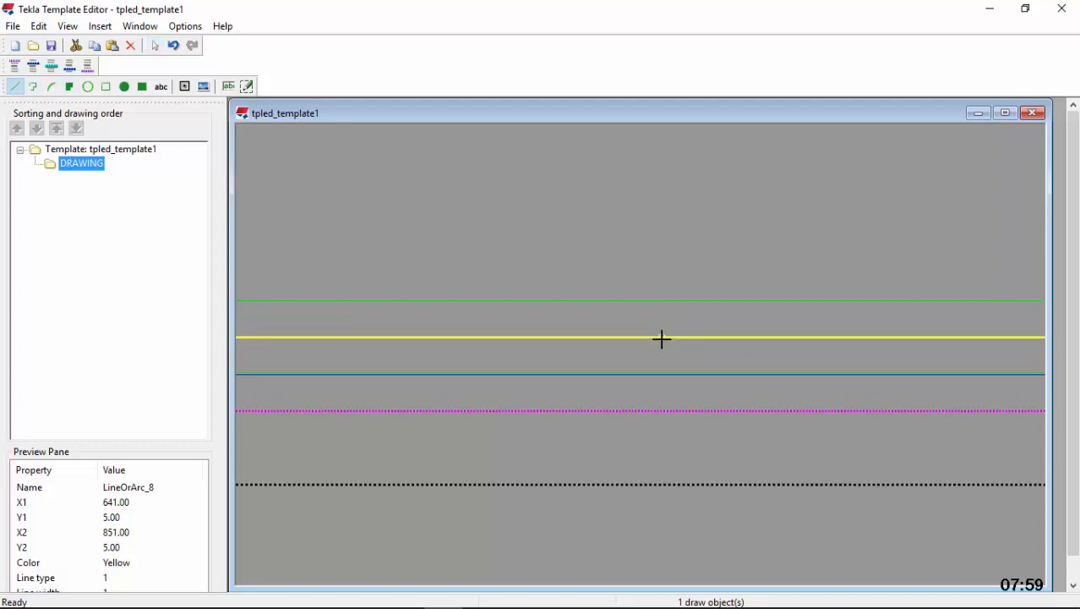
left_click(662, 339)
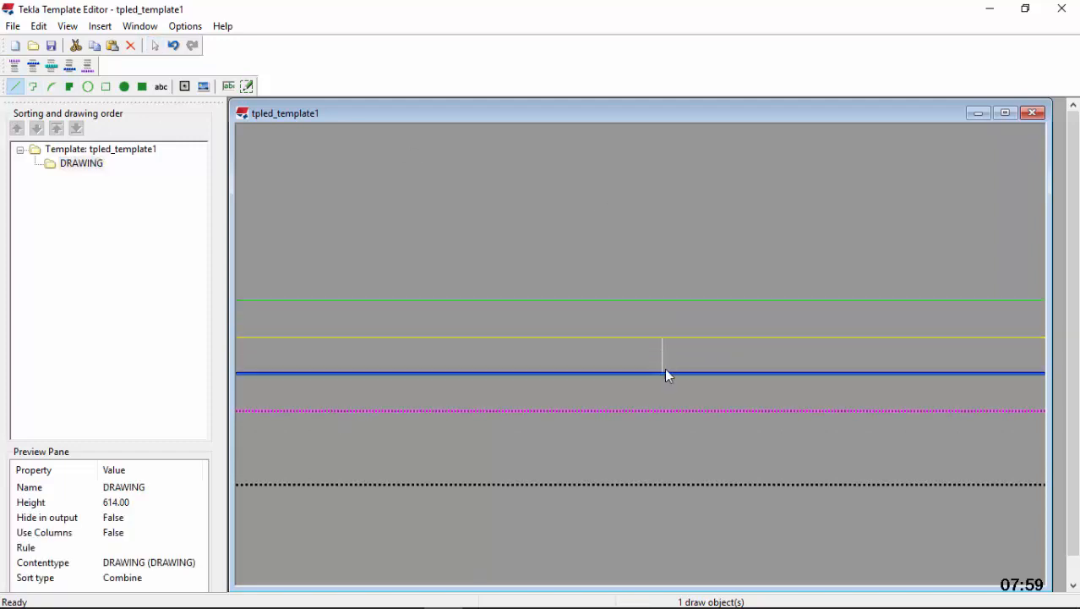
left_click(664, 372)
left_click_drag(663, 339, 658, 298)
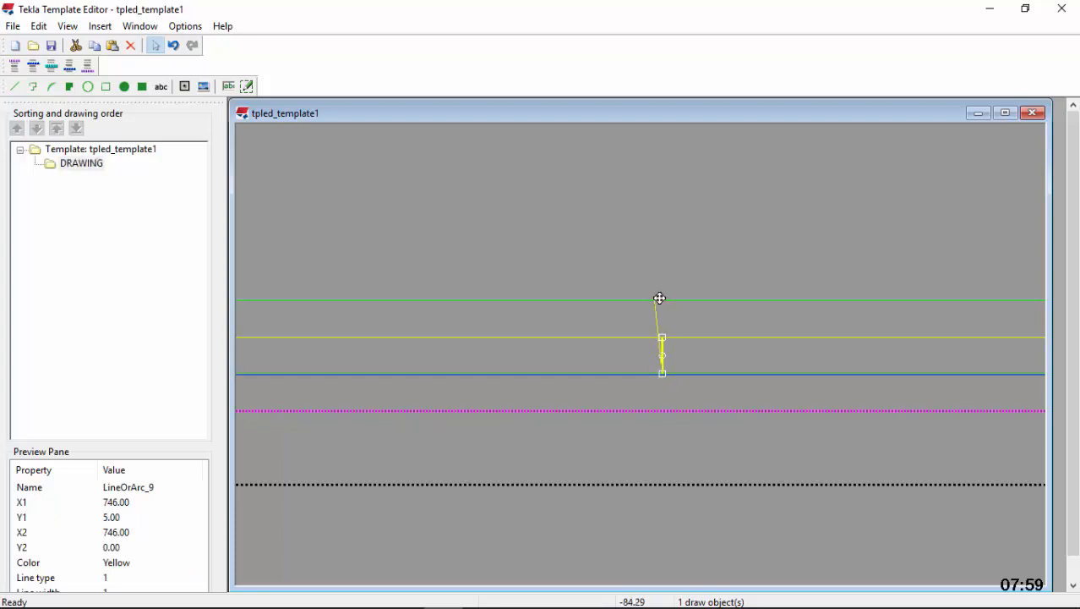
scroll(825, 368, "down", 8)
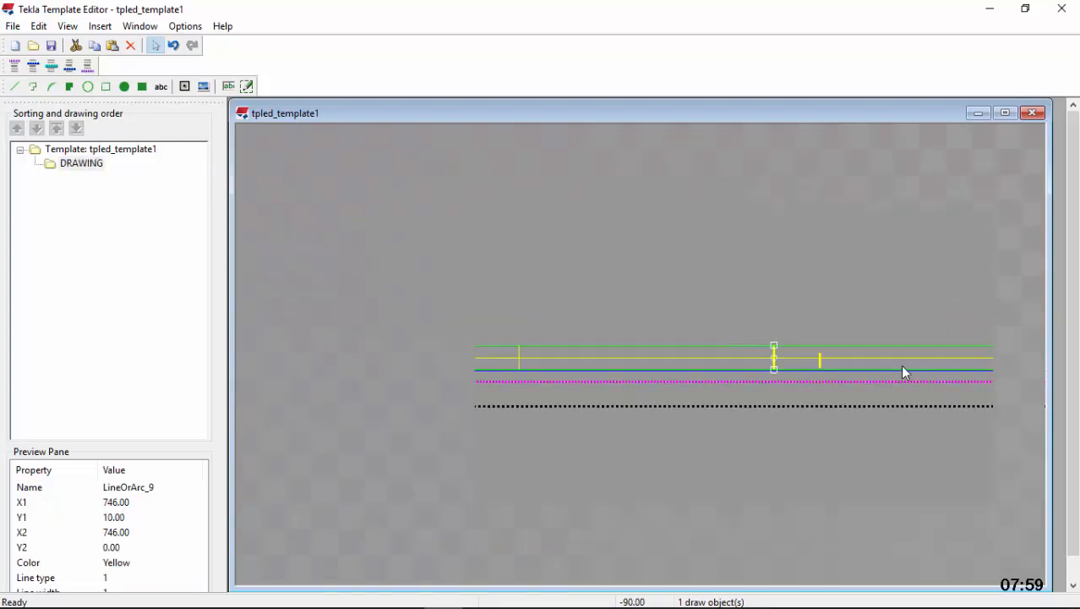
scroll(879, 368, "up", 3)
left_click(844, 335)
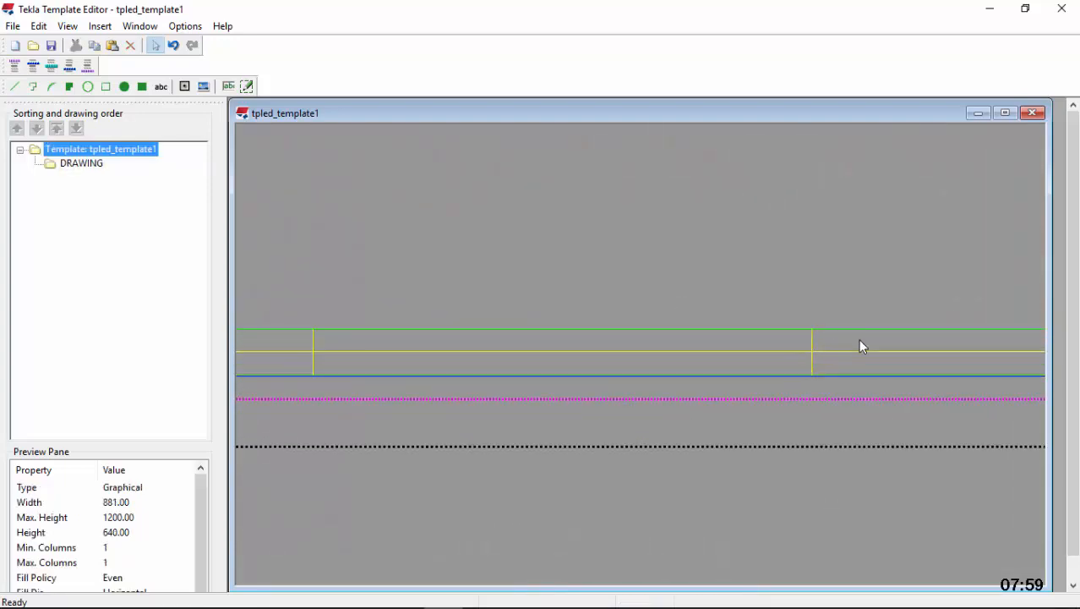
Copy the horizontal line between X 431 and X 641 and paste it starting at the midpoint of the division line at X 221
scroll(879, 339, "down", 4)
scroll(880, 347, "down", 2)
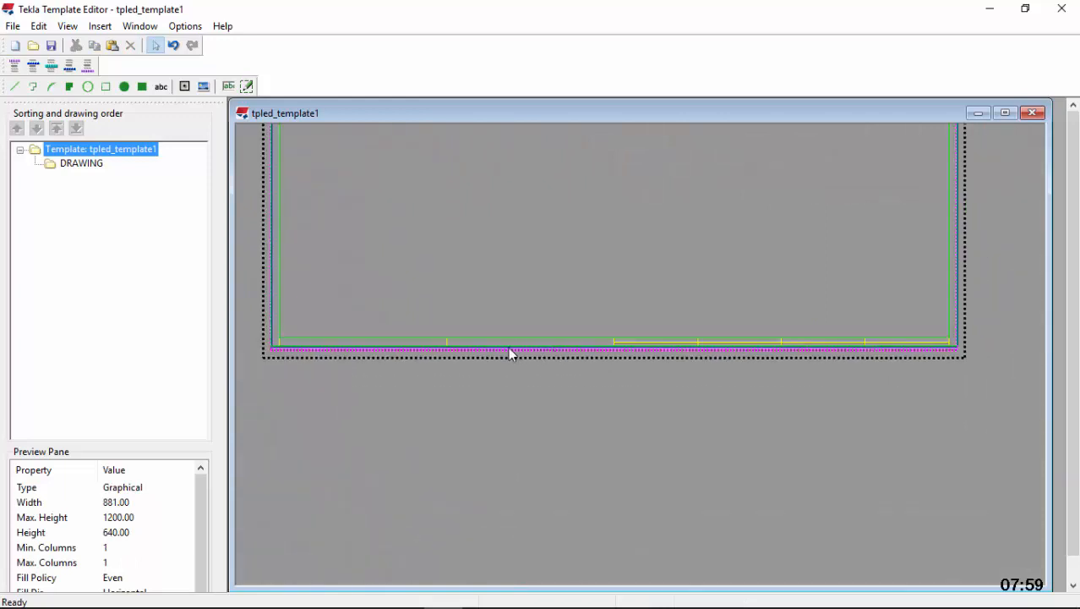
scroll(511, 346, "up", 3)
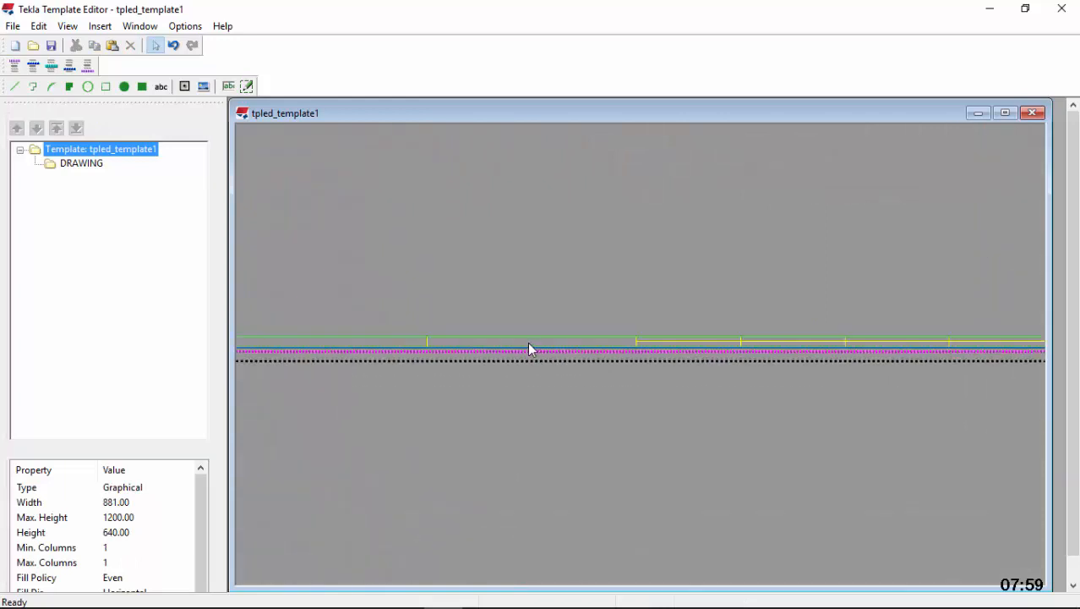
right_click(756, 341)
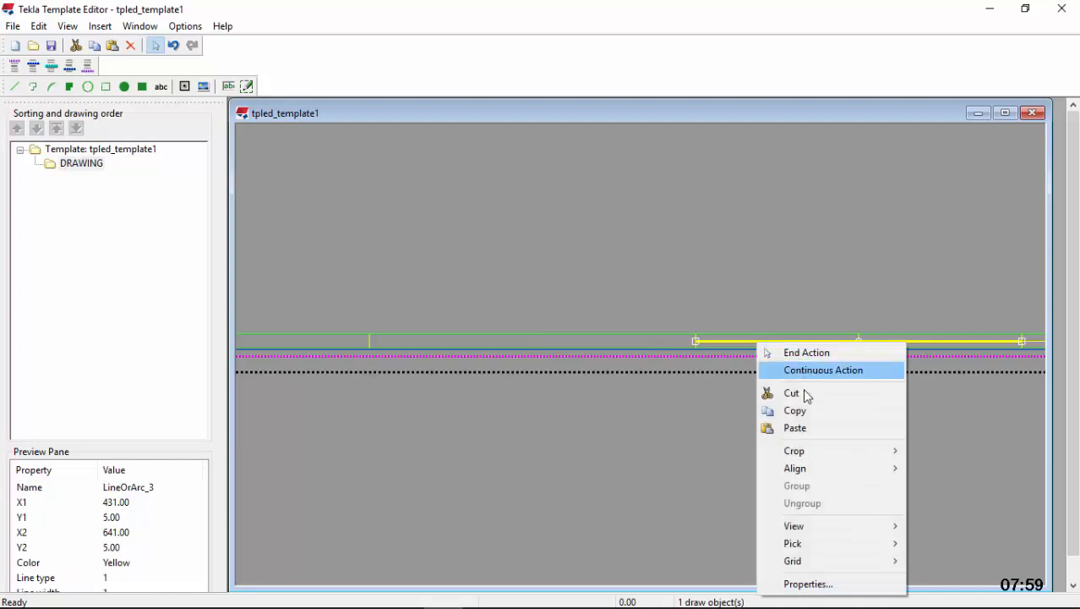
left_click(809, 411)
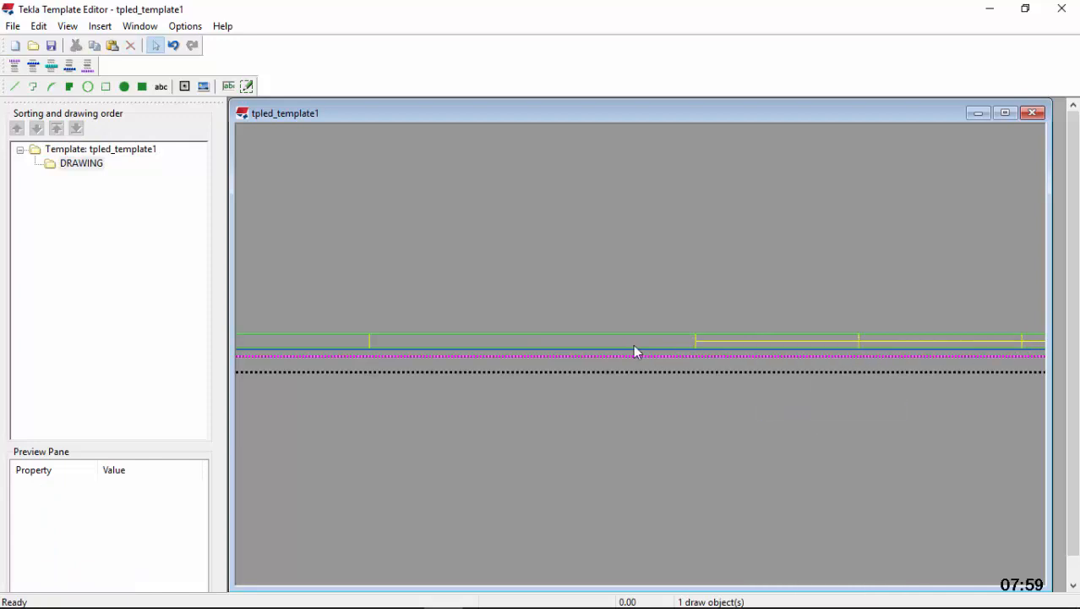
left_click(481, 339)
right_click(481, 339)
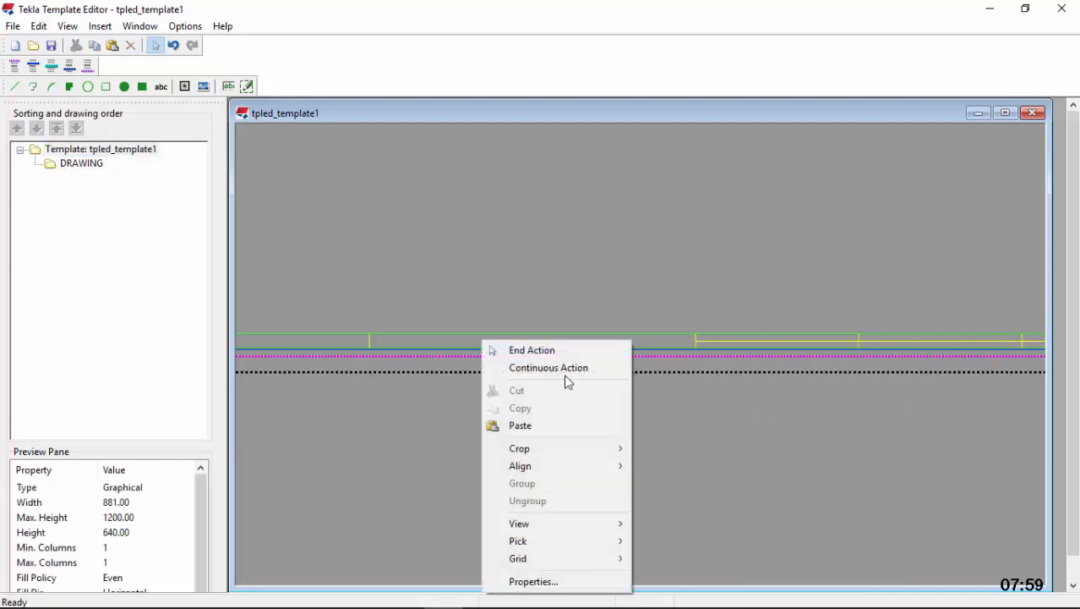
left_click(549, 426)
scroll(402, 346, "up", 5)
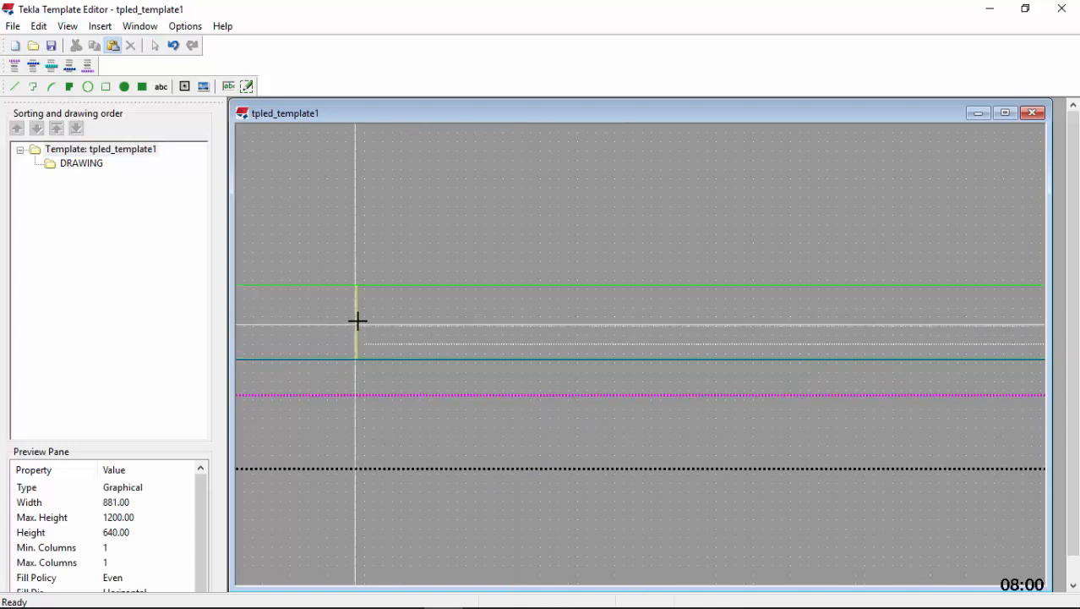
left_click(356, 321)
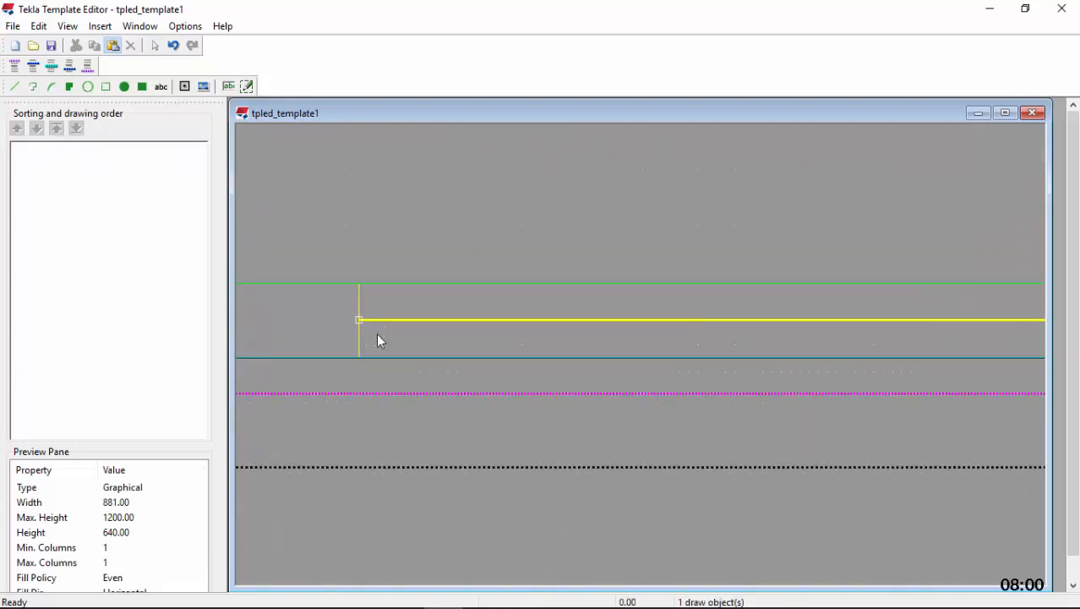
scroll(448, 343, "down", 2)
scroll(446, 338, "down", 1)
Draw a vertical division line at X 326, the pasted line's midpoint, and stretch it to span the 10 mm bottom margin
scroll(809, 342, "up", 1)
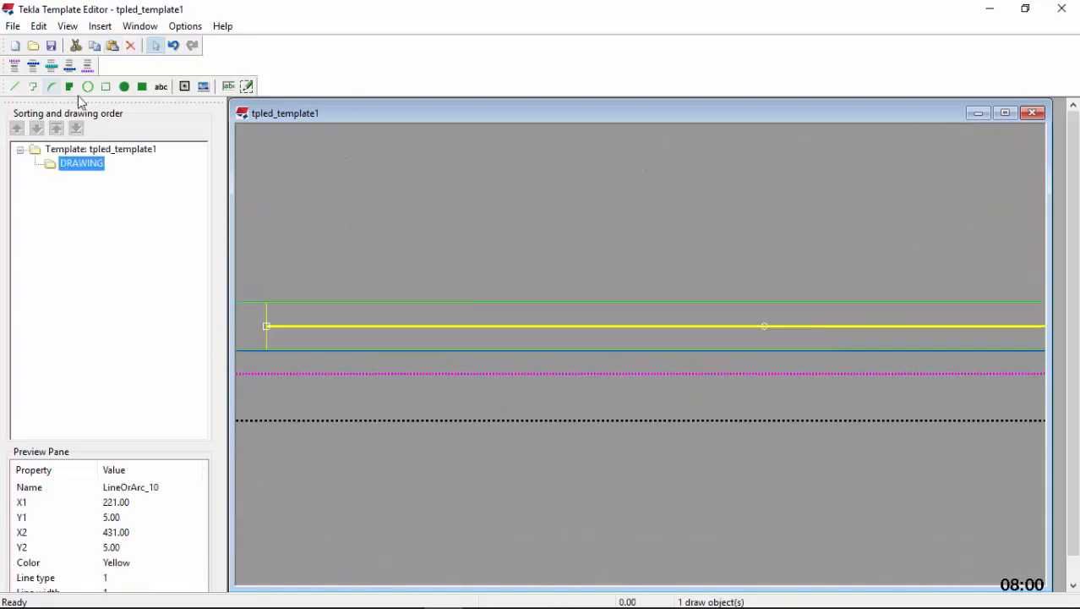
left_click(14, 86)
scroll(765, 341, "up", 2)
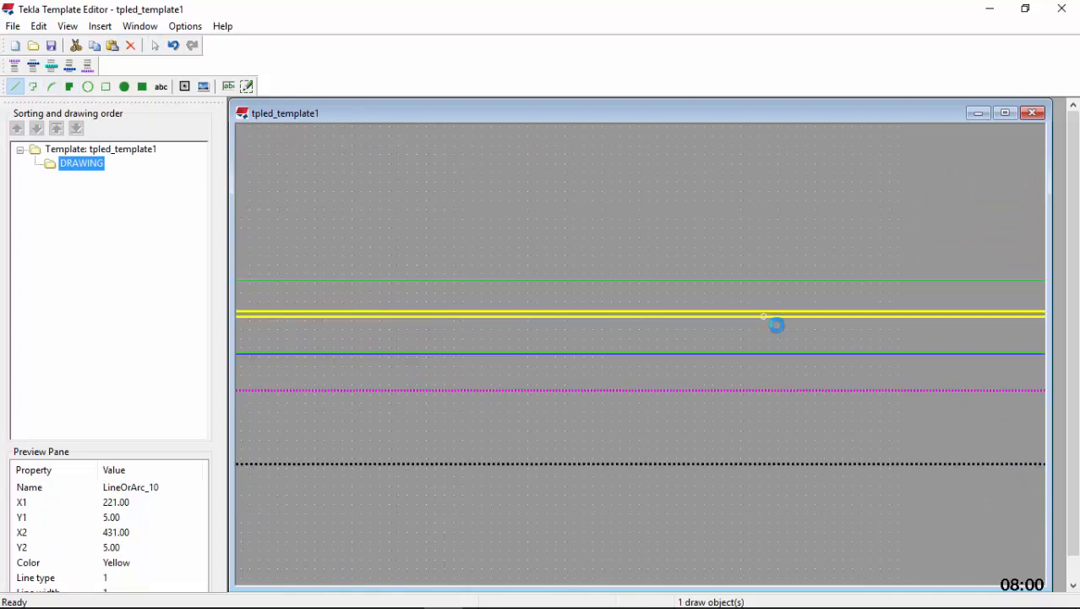
left_click(760, 338)
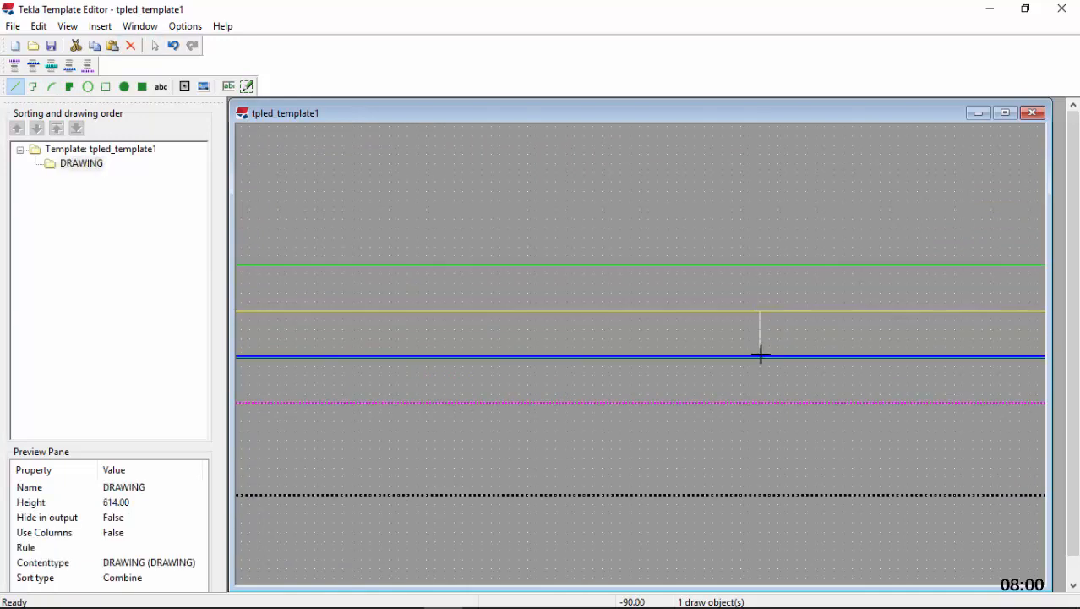
left_click(763, 356)
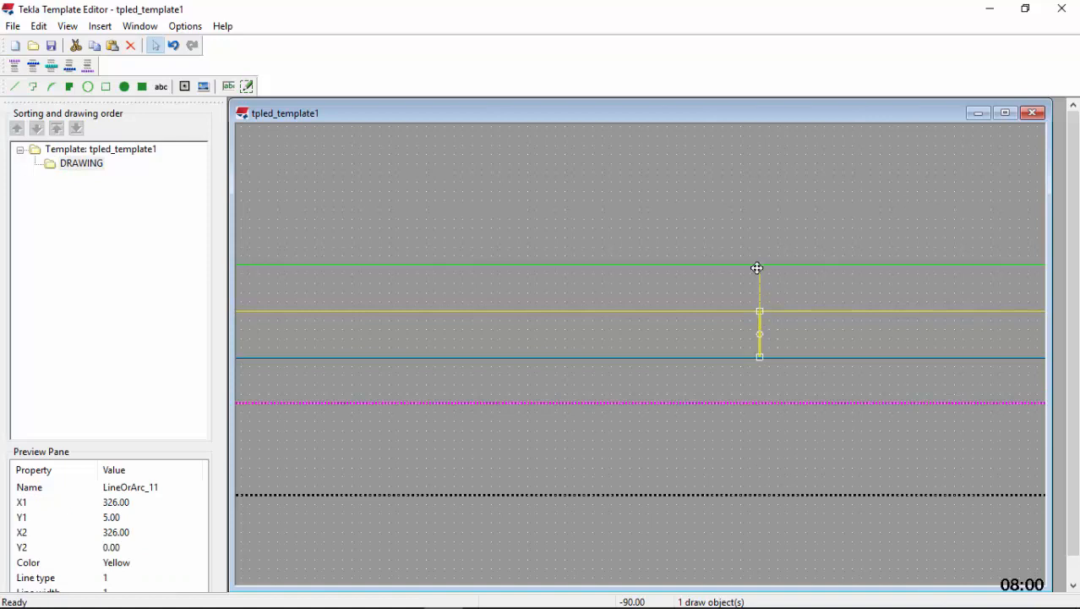
scroll(822, 336, "down", 4)
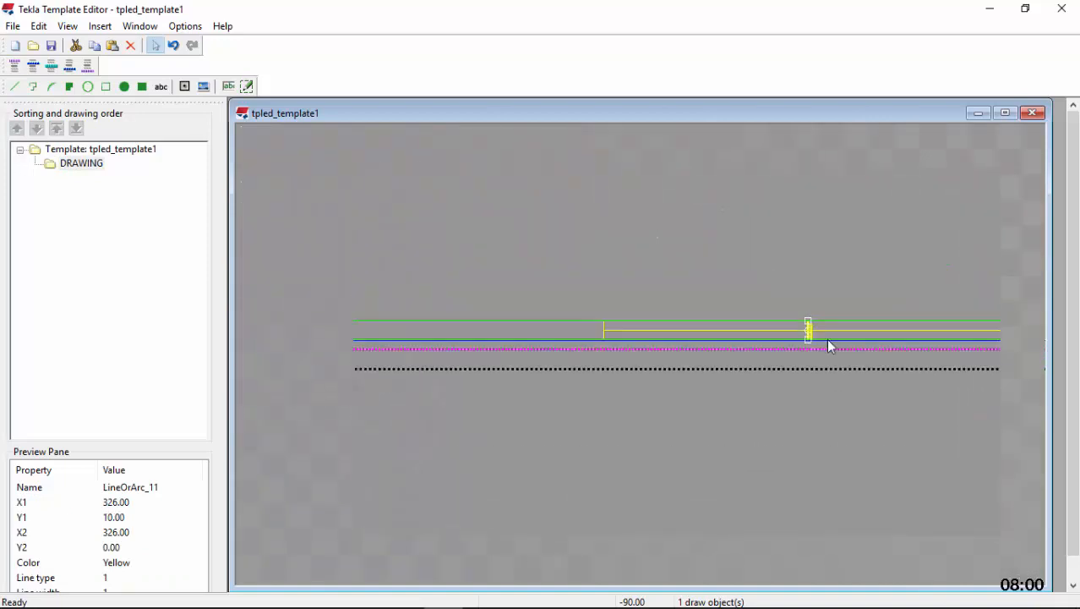
Copy the horizontal line between X 221 and X 431 and paste it starting on the division line at X 10, Y 4
scroll(689, 337, "up", 1)
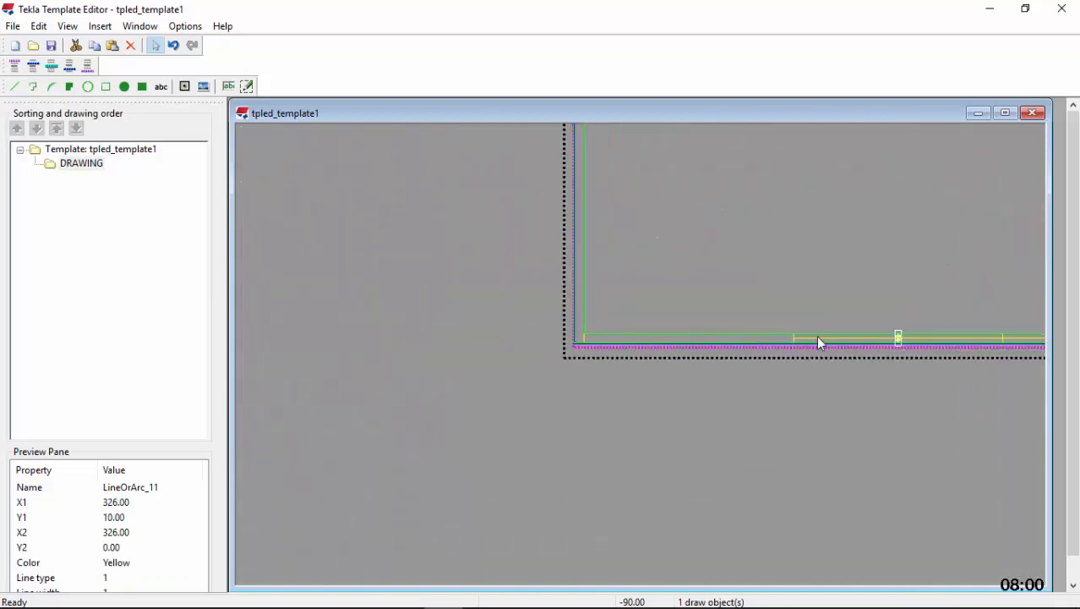
left_click(843, 347)
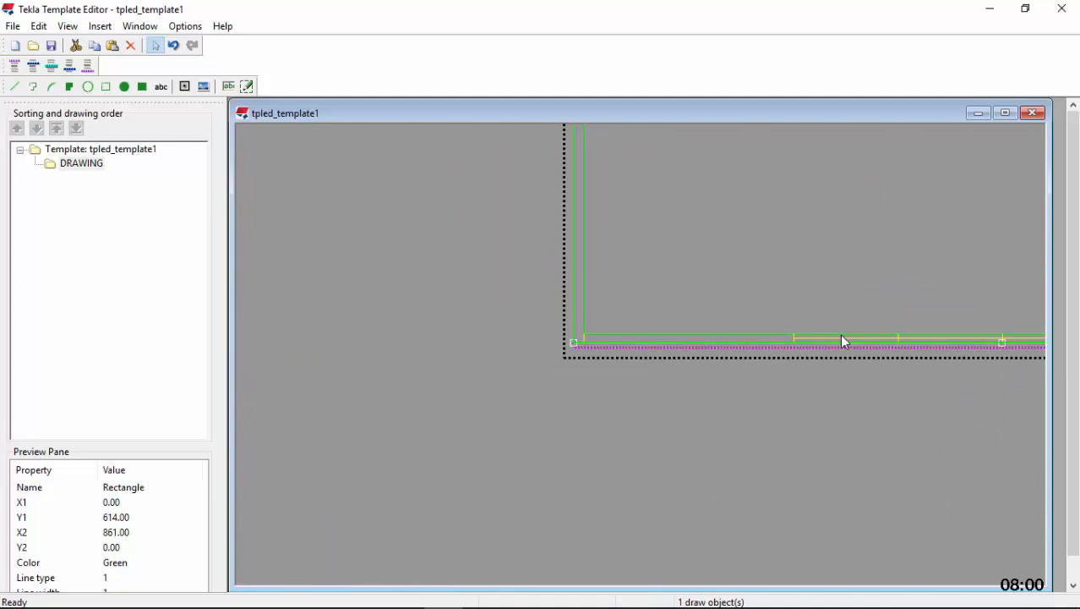
left_click(838, 339)
left_click(837, 338)
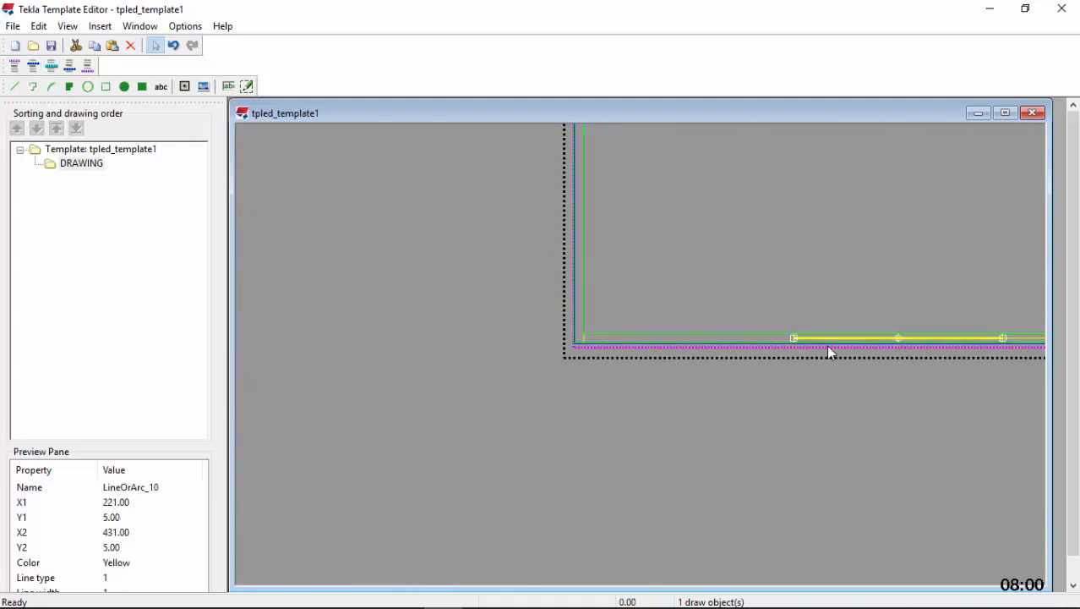
right_click(837, 345)
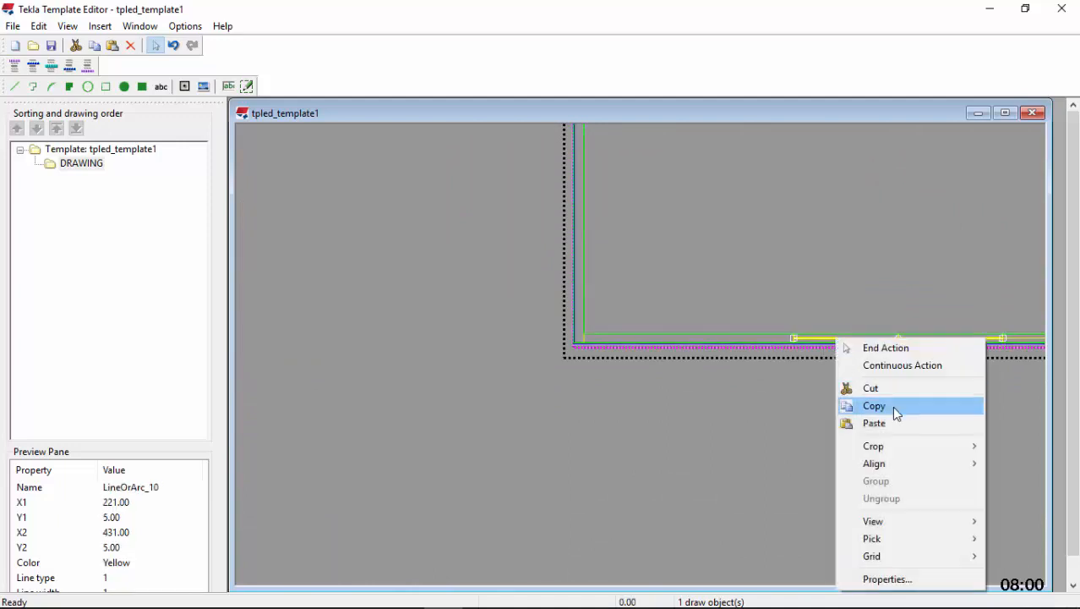
left_click(895, 407)
scroll(676, 342, "up", 3)
right_click(672, 342)
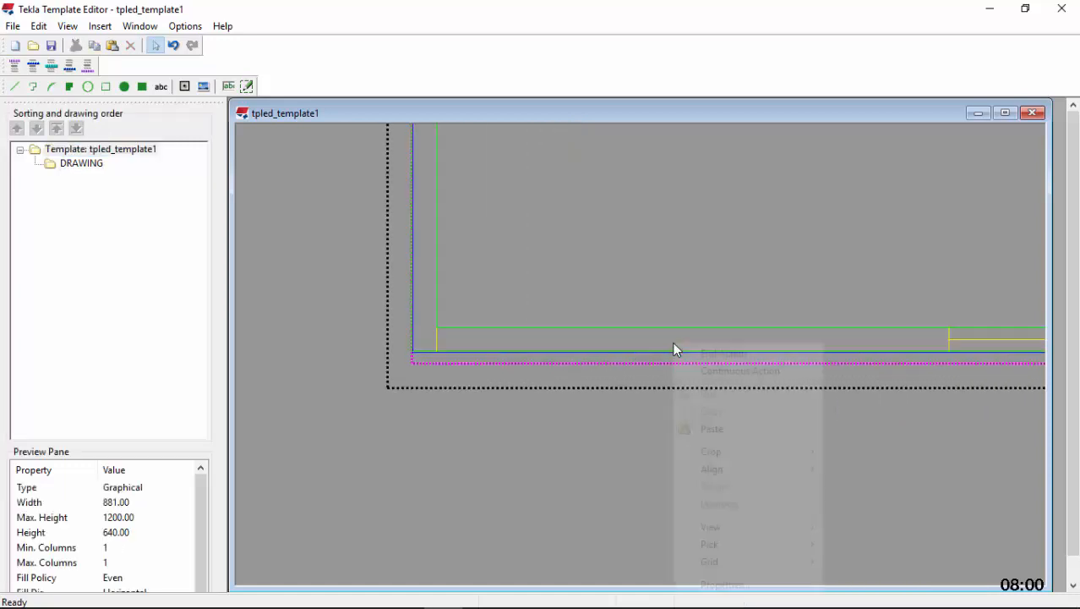
left_click(748, 430)
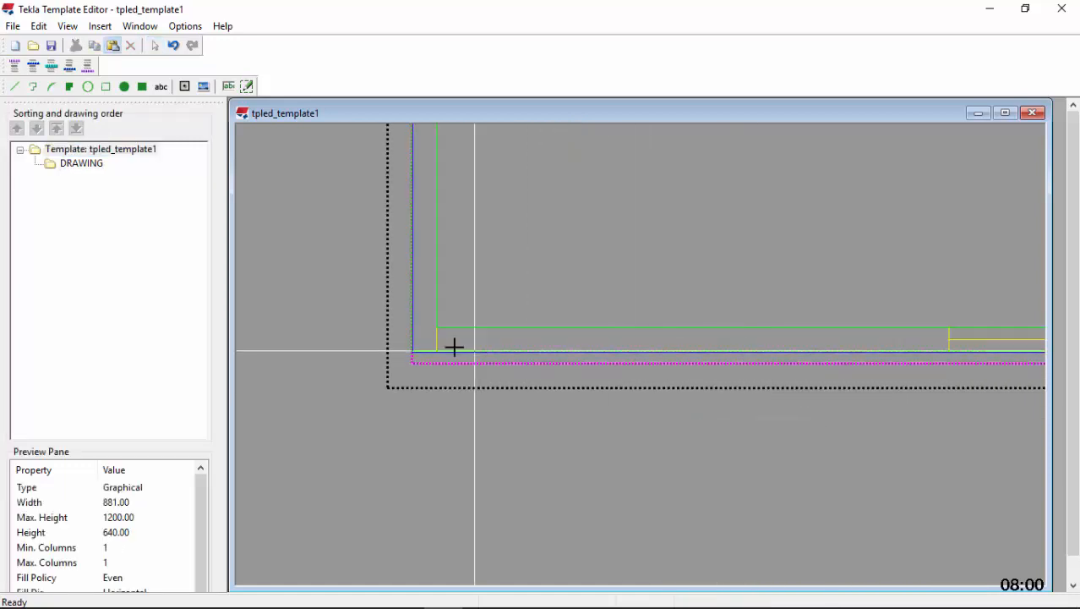
scroll(445, 338, "up", 2)
scroll(440, 336, "up", 2)
left_click(426, 336)
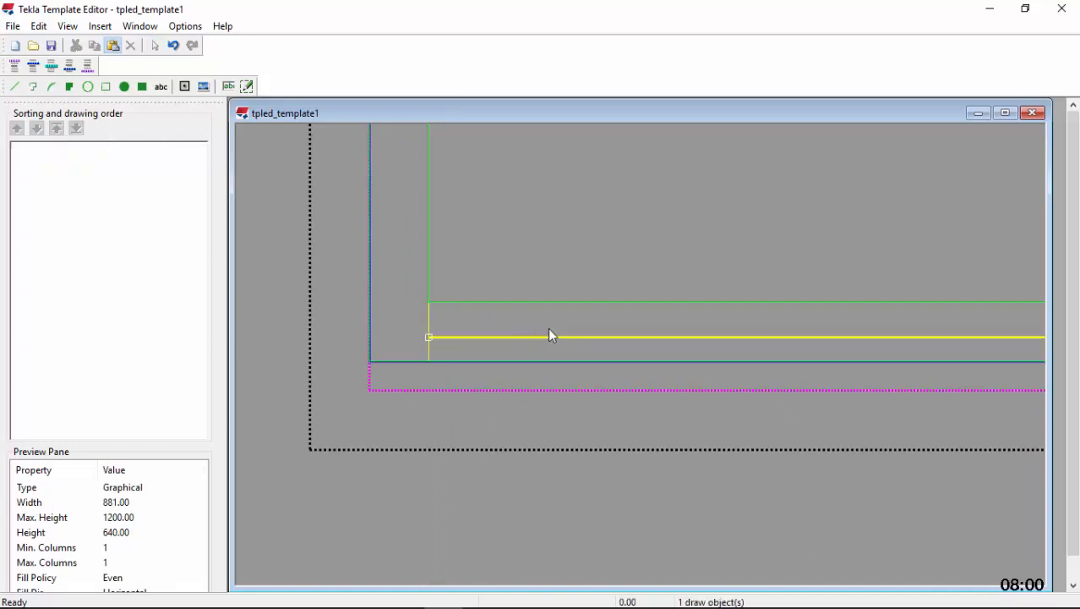
Extend the pasted line's right end to the division line at X 221
scroll(395, 359, "down", 3)
scroll(764, 357, "up", 5)
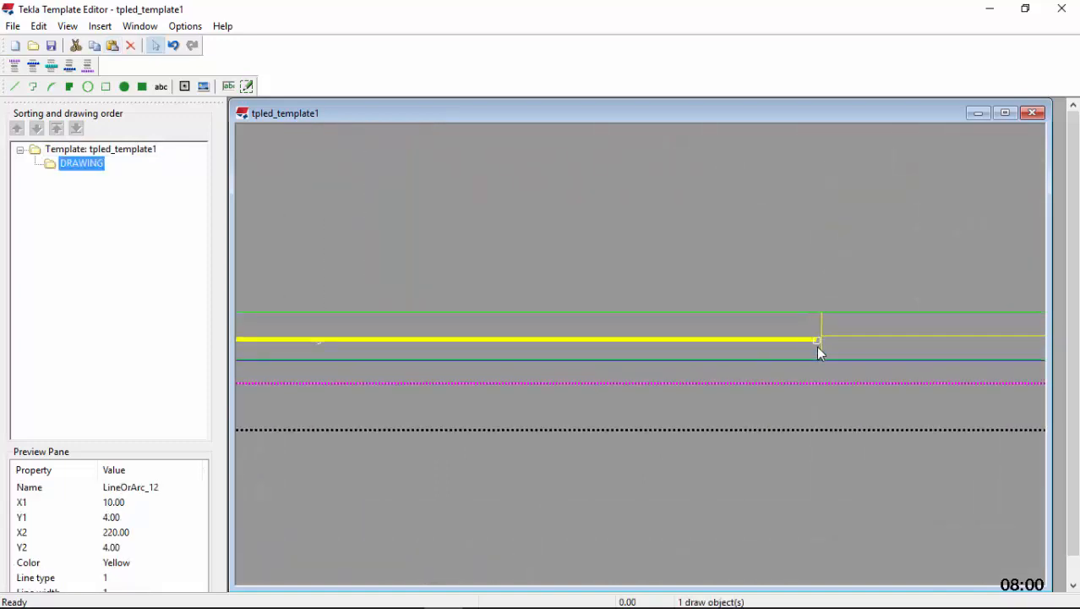
scroll(868, 338, "down", 2)
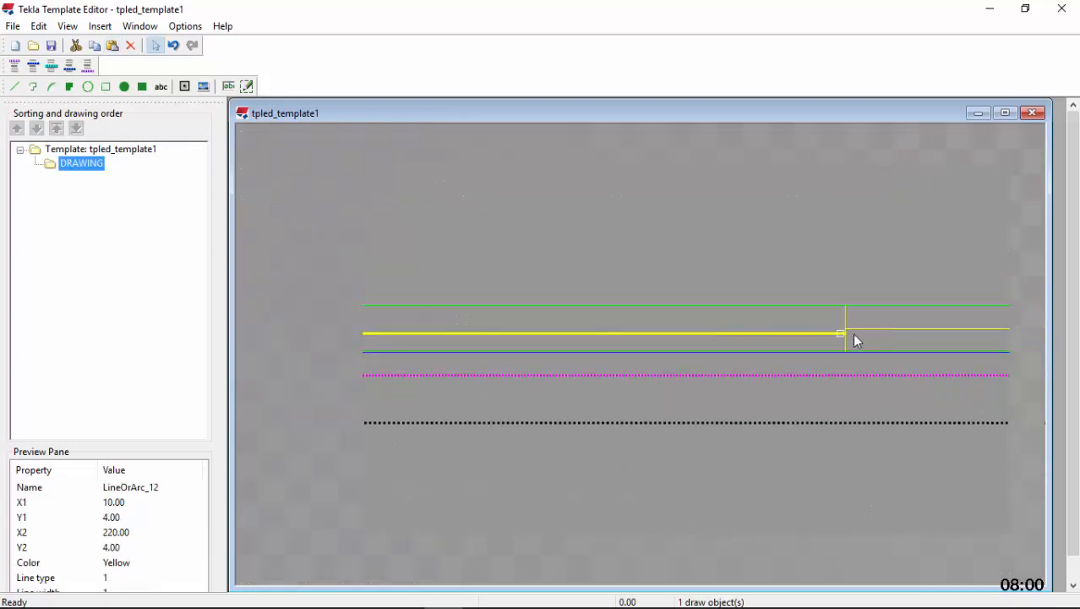
scroll(838, 329, "up", 3)
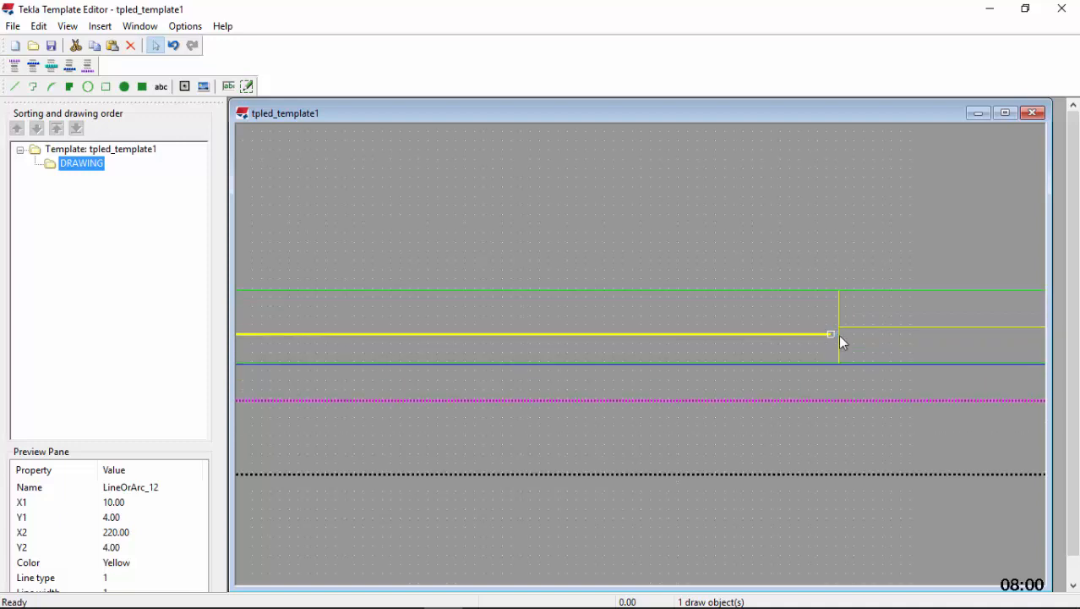
left_click(826, 334)
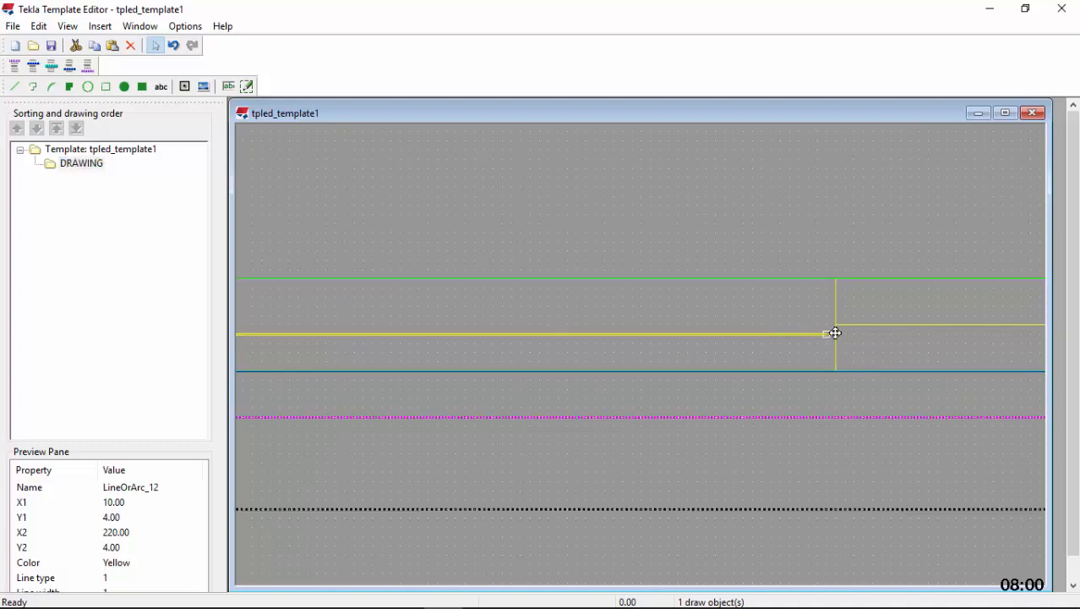
Draw a vertical division line at X 116, near the extended line's midpoint, and stretch it to span the 10 mm bottom margin
scroll(884, 342, "down", 5)
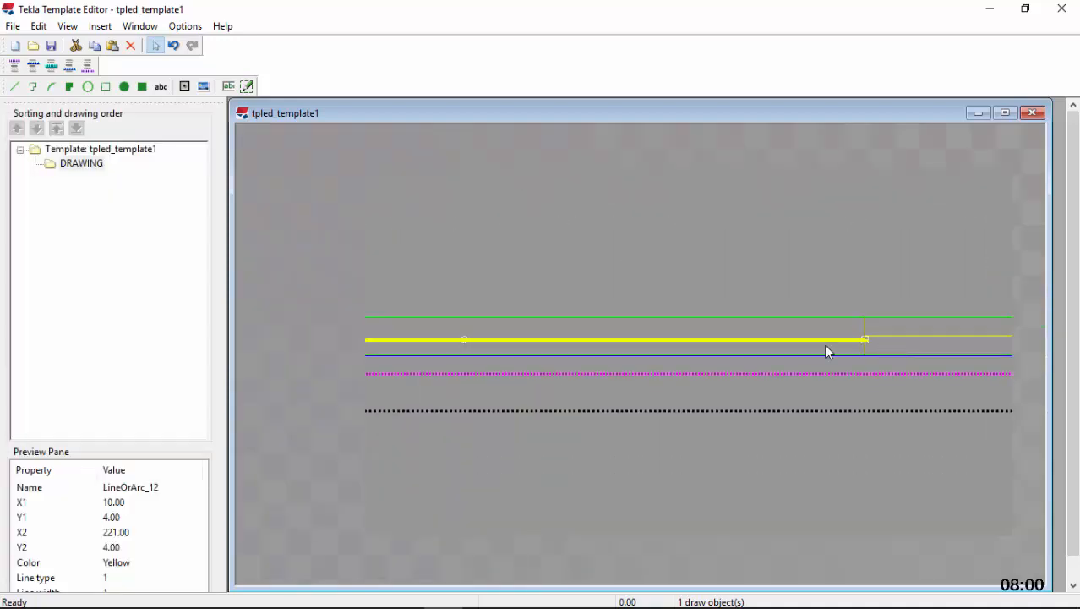
scroll(292, 352, "up", 2)
scroll(668, 347, "down", 1)
scroll(496, 337, "up", 2)
scroll(672, 339, "up", 2)
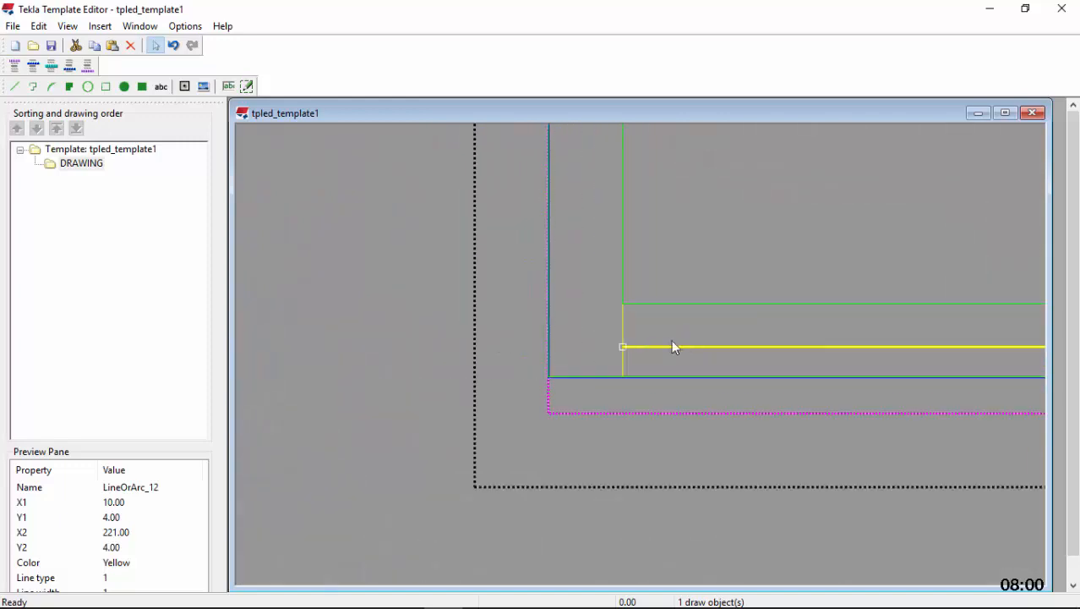
scroll(626, 346, "up", 3)
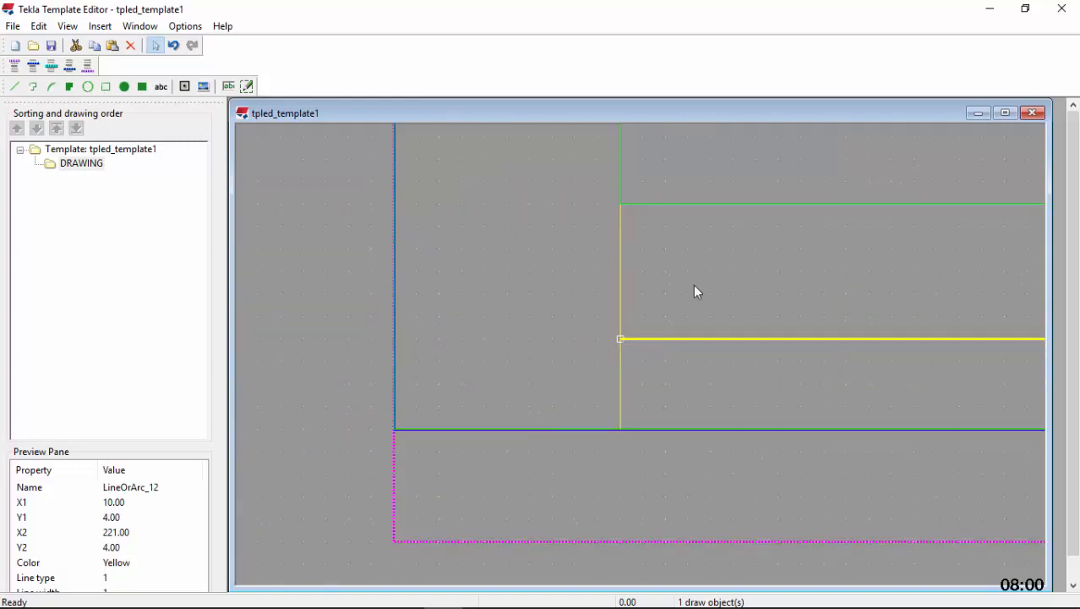
scroll(359, 378, "down", 5)
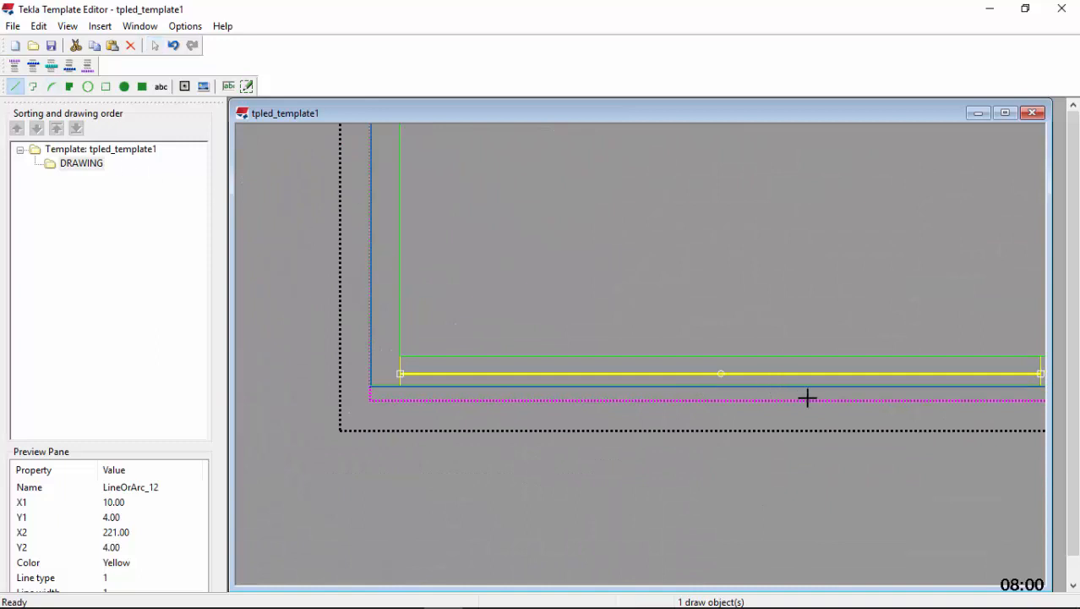
scroll(682, 364, "up", 4)
scroll(626, 347, "up", 2)
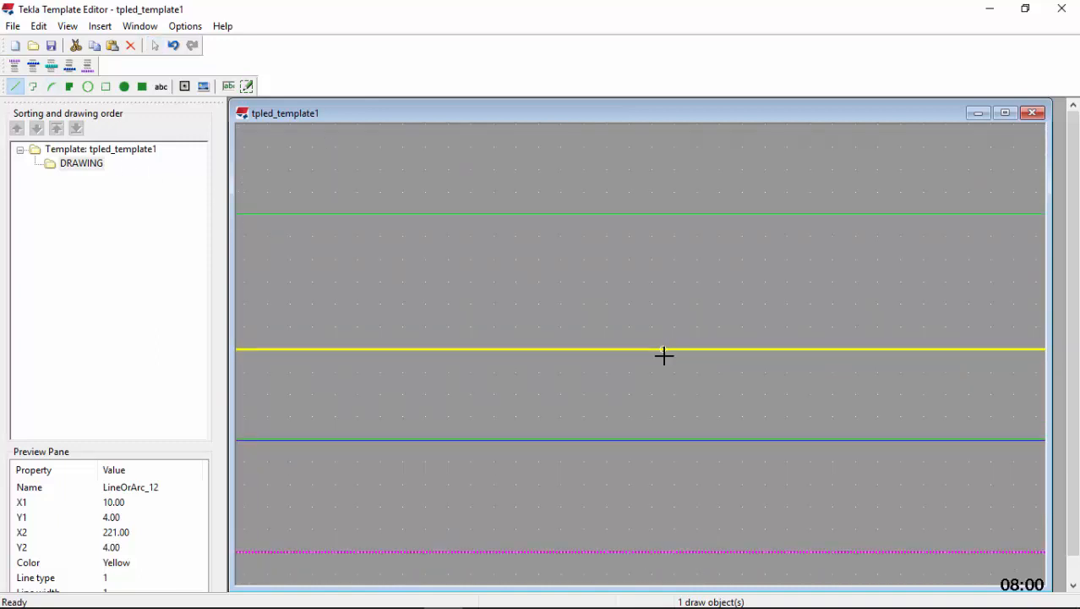
left_click(675, 437)
left_click_drag(676, 349, 667, 250)
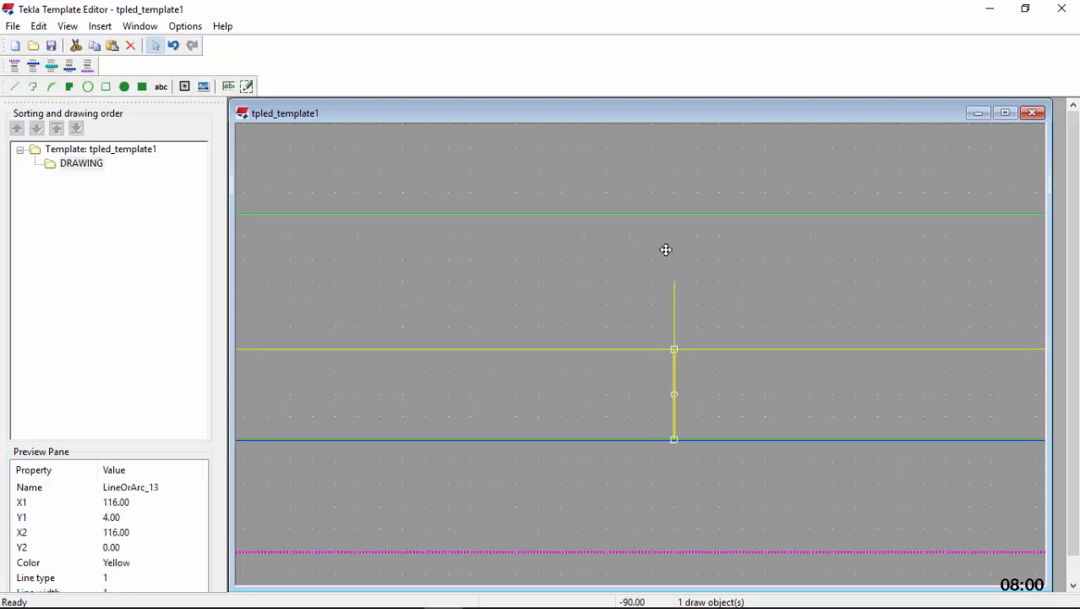
left_click_drag(668, 212, 669, 213)
Delete the horizontal helper lines from X 10 to X 221 and from X 641 to X 851 in the bottom margin
left_click(756, 349)
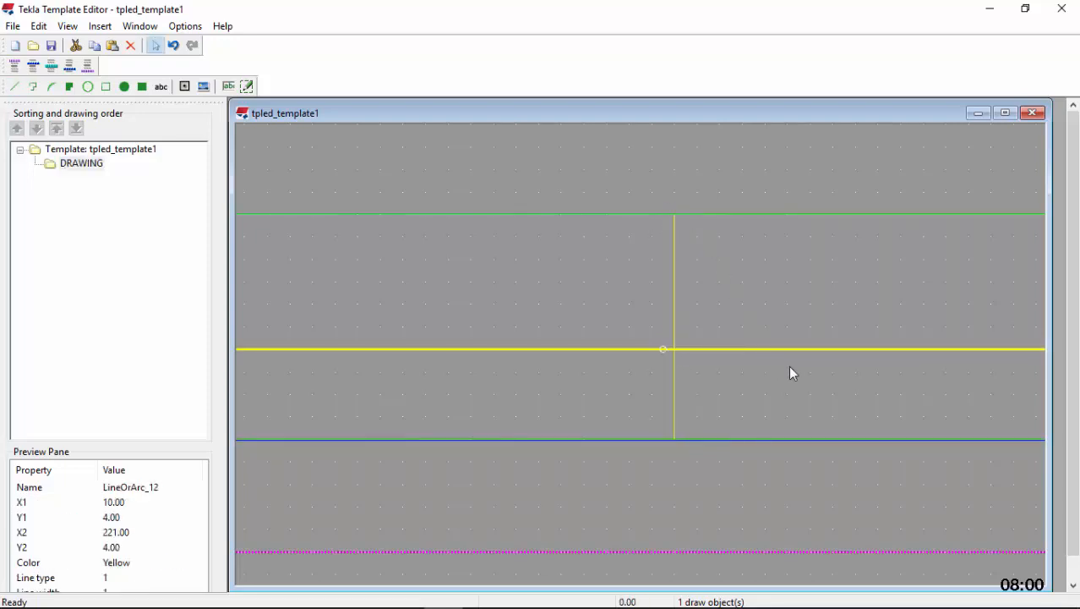
left_click(132, 45)
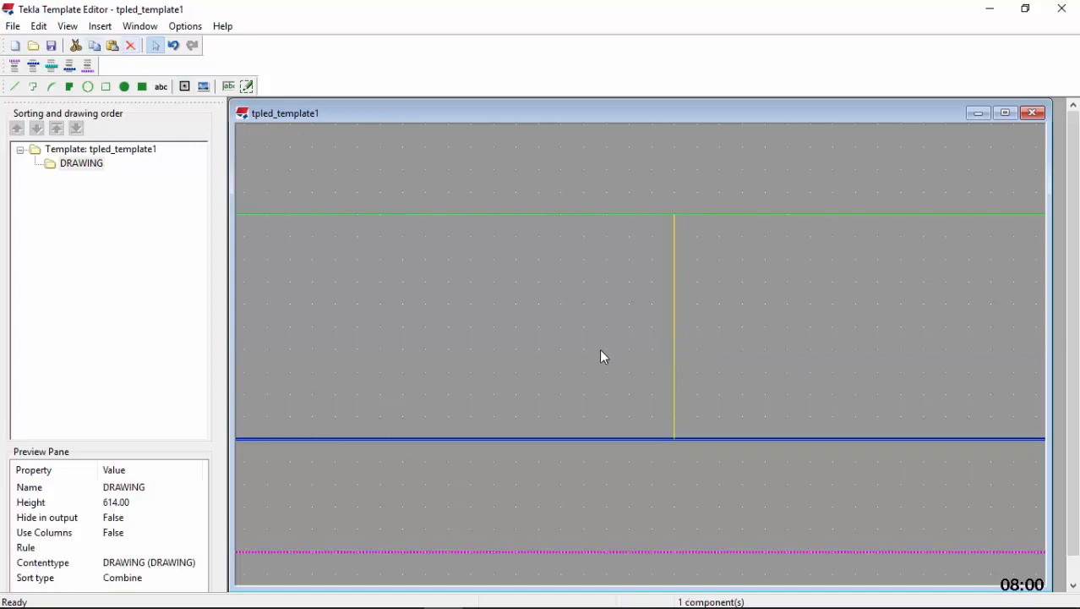
scroll(555, 360, "down", 4)
scroll(542, 369, "down", 2)
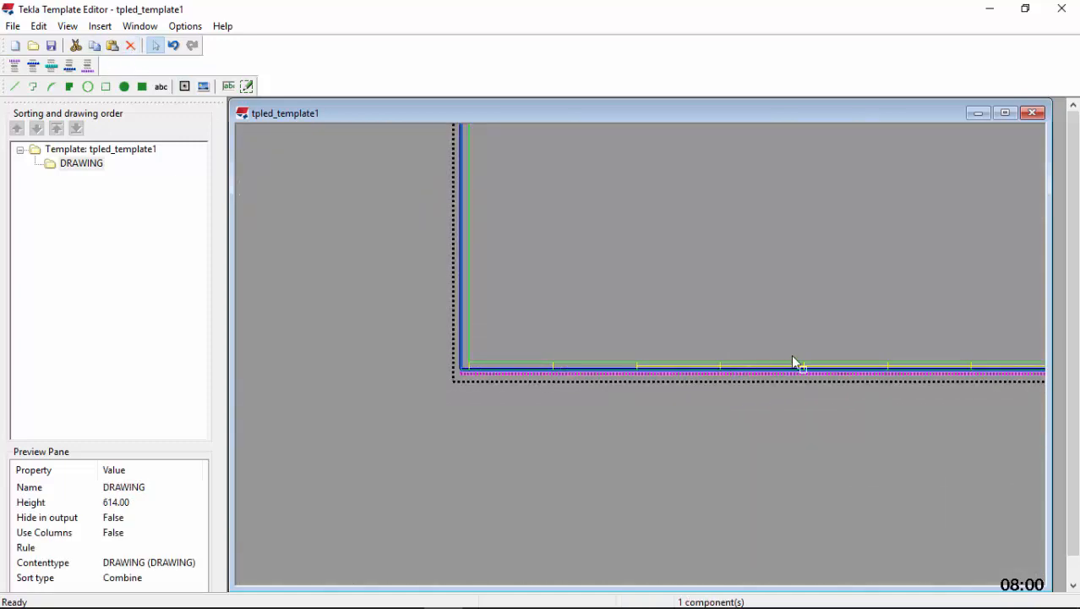
scroll(401, 386, "down", 2)
scroll(804, 369, "up", 1)
scroll(900, 380, "up", 5)
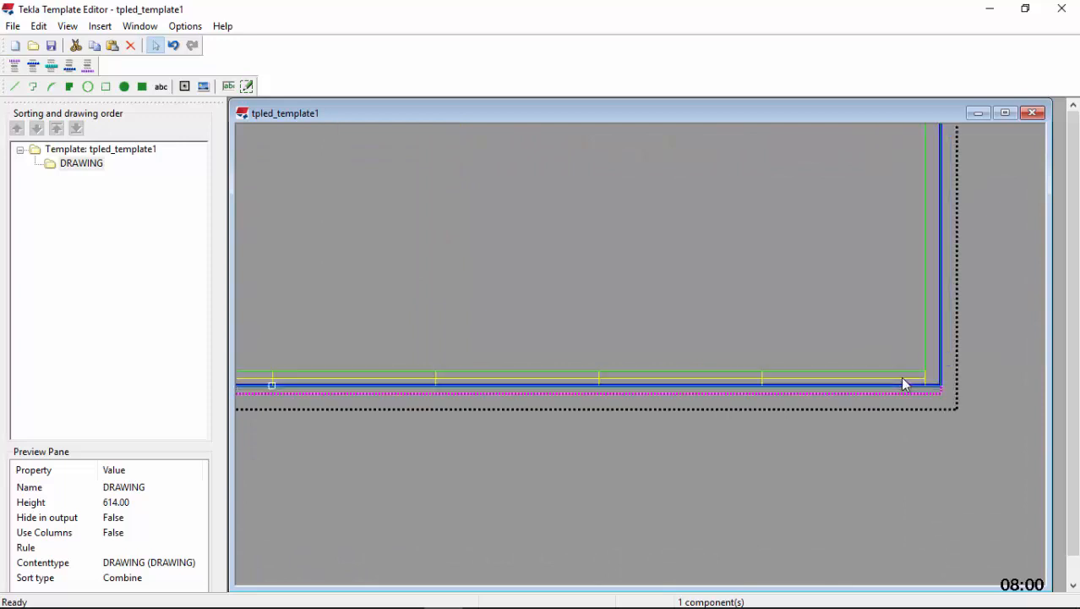
left_click(901, 378)
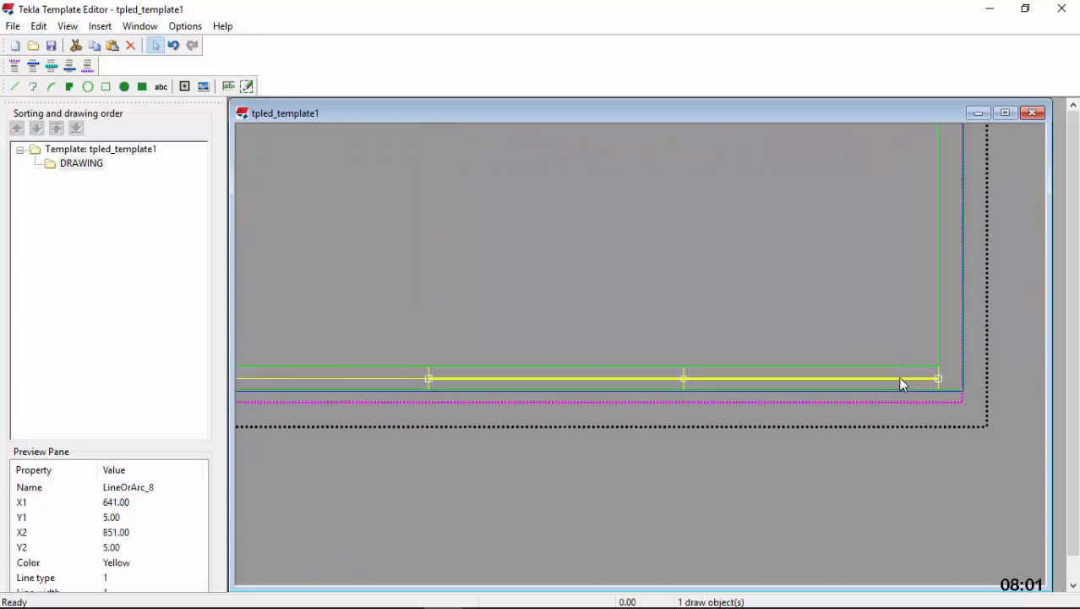
left_click(133, 46)
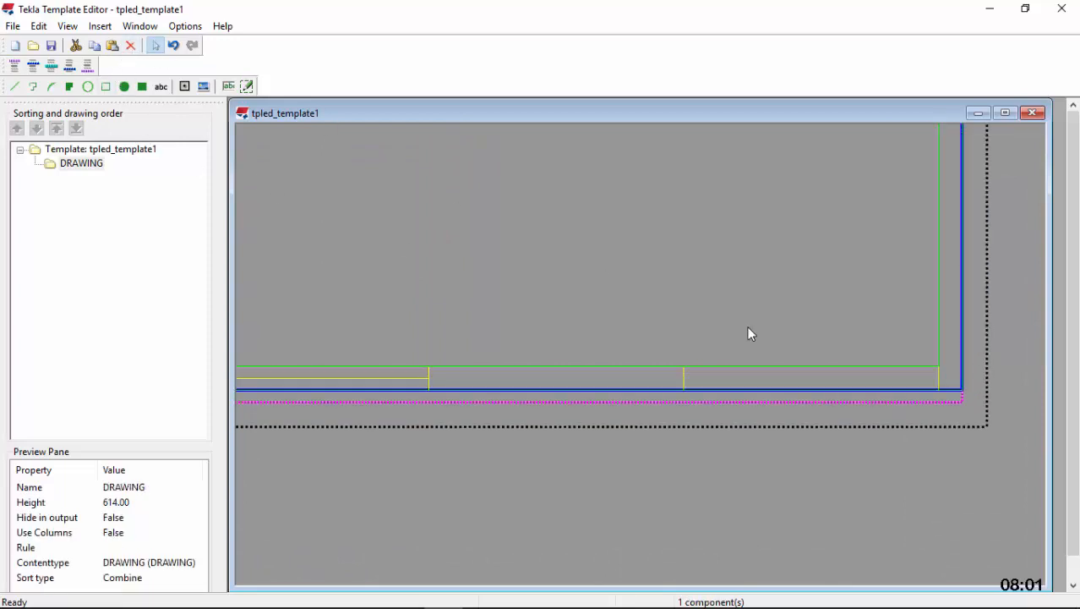
Delete the horizontal helper lines from X 431 to X 641 and from X 221 to X 431 in the bottom margin
scroll(844, 382, "up", 2)
scroll(495, 391, "up", 2)
scroll(583, 385, "up", 1)
left_click(583, 378)
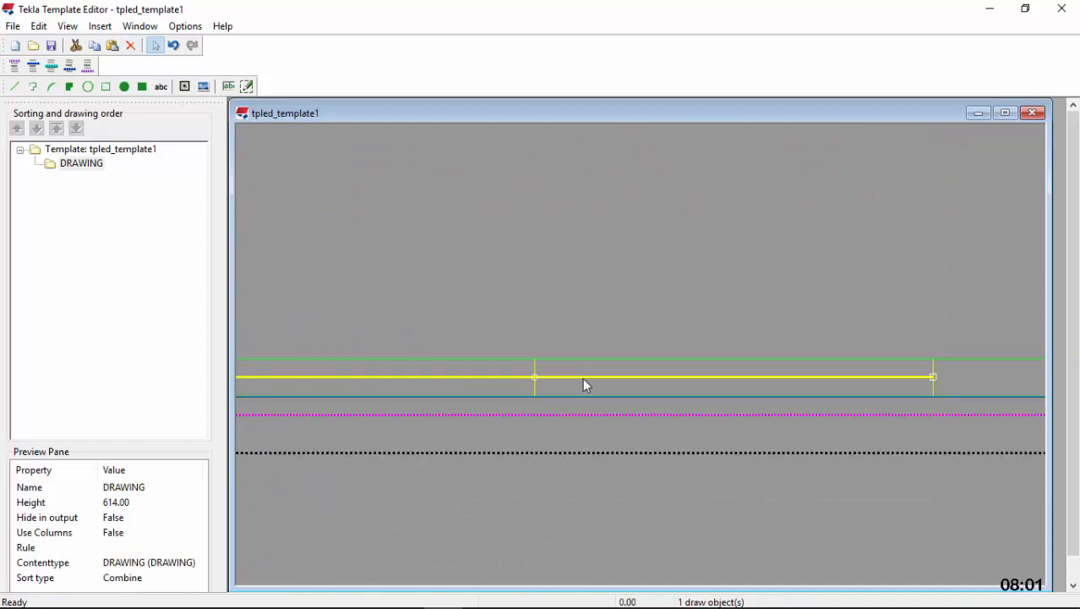
left_click(132, 48)
scroll(740, 296, "down", 6)
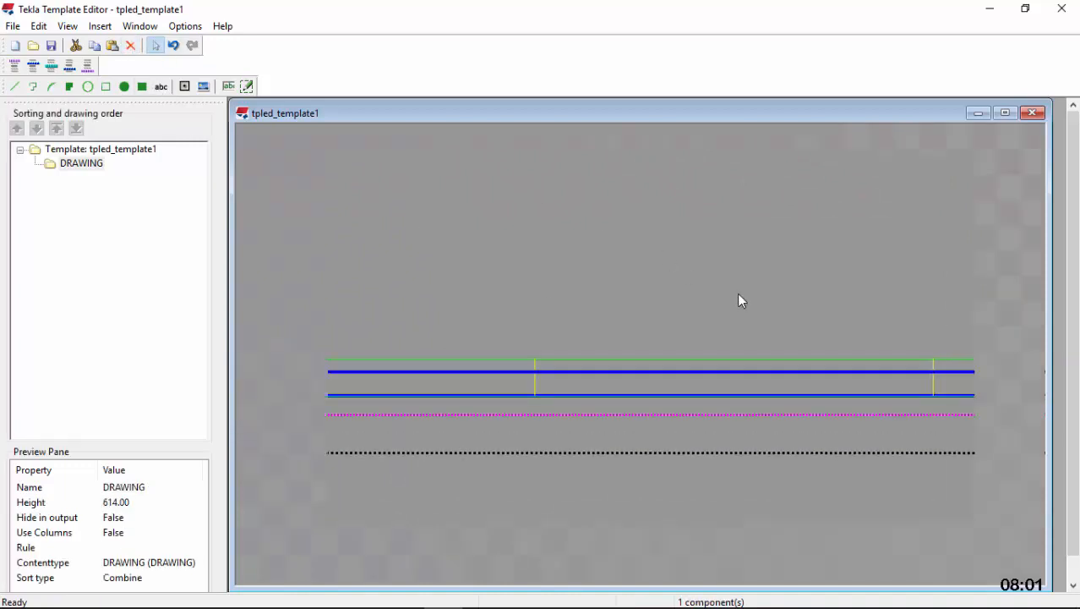
scroll(418, 317, "up", 5)
left_click(430, 311)
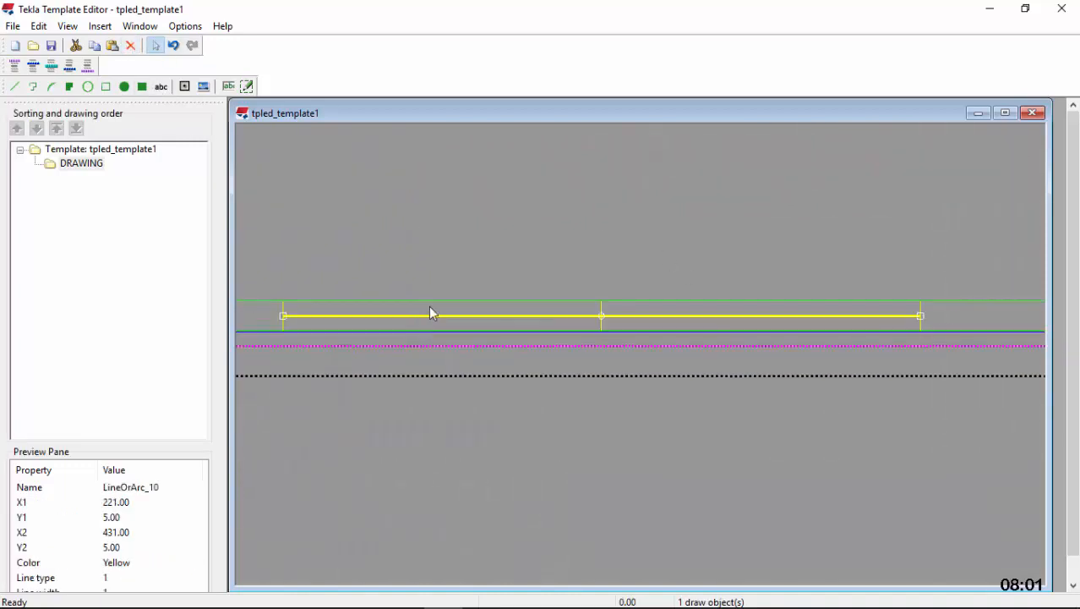
left_click(132, 48)
Draw a horizontal division line at Y 10 across the right margin, from the inner rectangle's lower-right corner to the frame at X 861
scroll(587, 439, "down", 6)
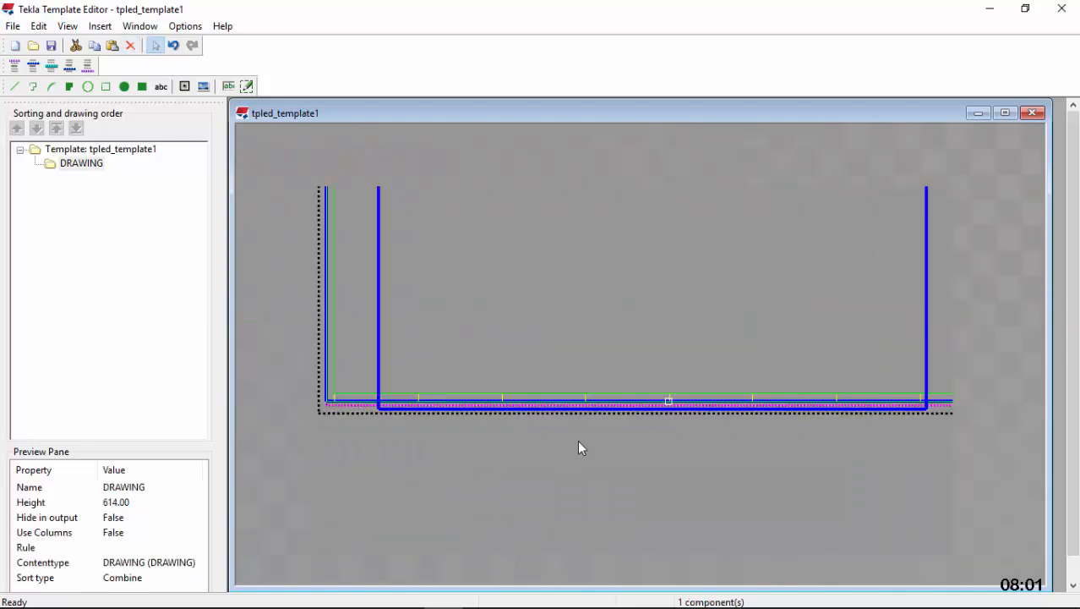
scroll(761, 419, "up", 5)
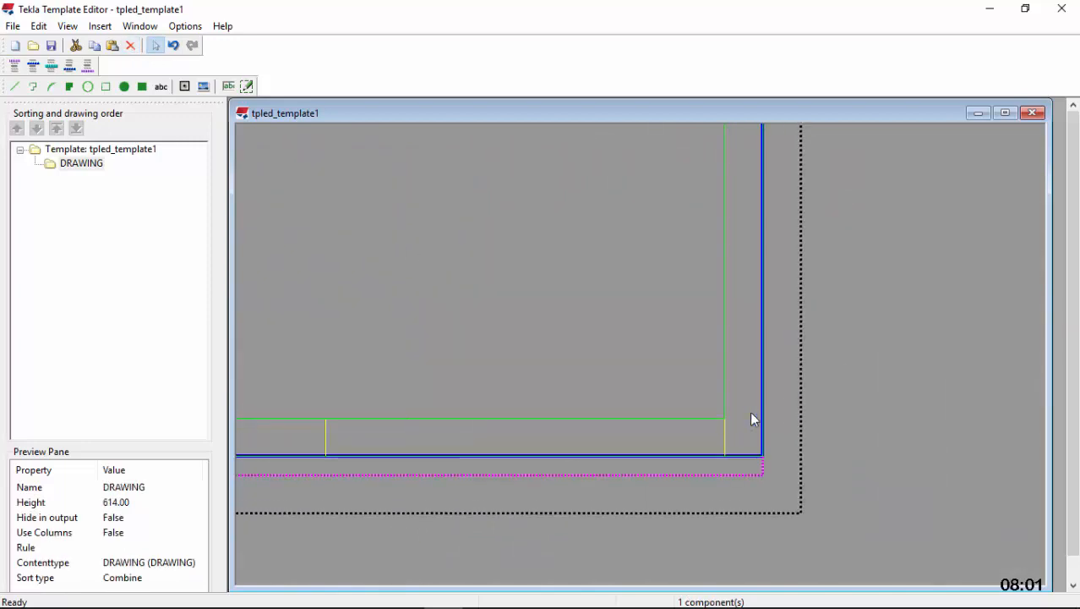
left_click(17, 87)
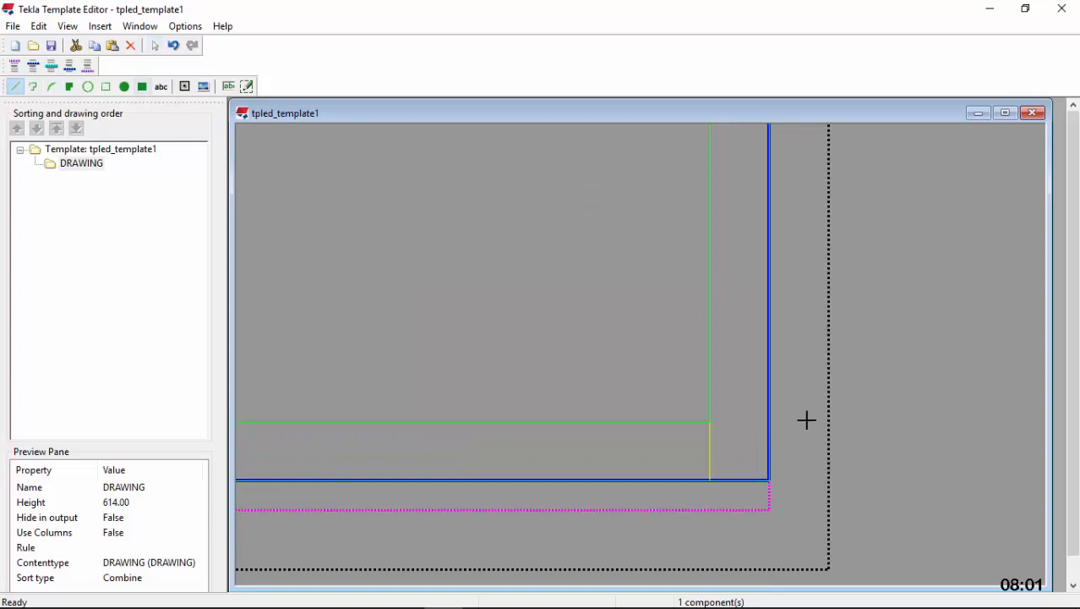
scroll(738, 429, "up", 3)
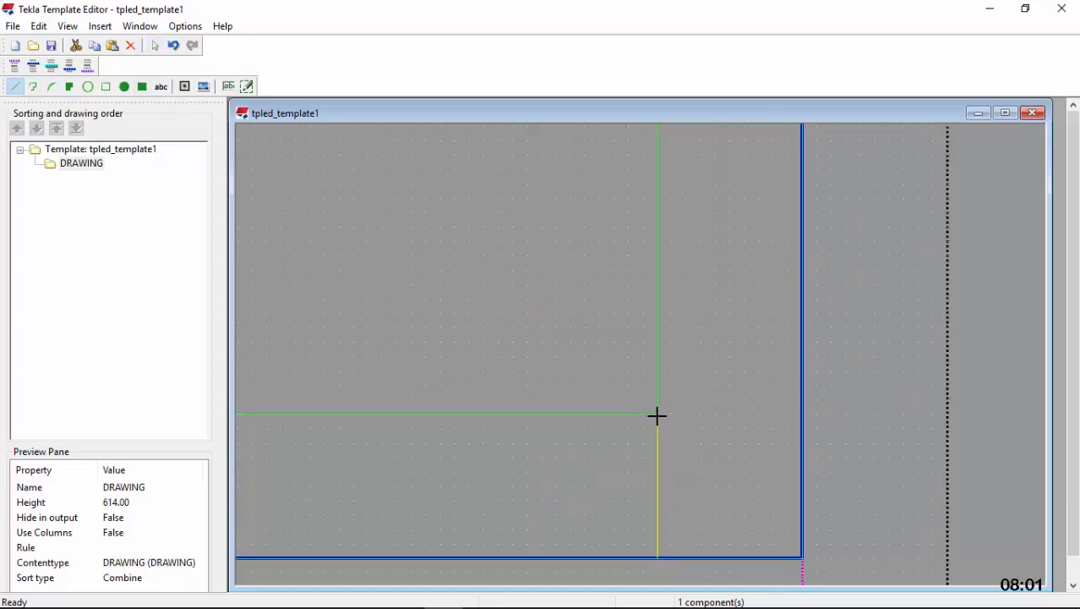
left_click(764, 413)
left_click(802, 416)
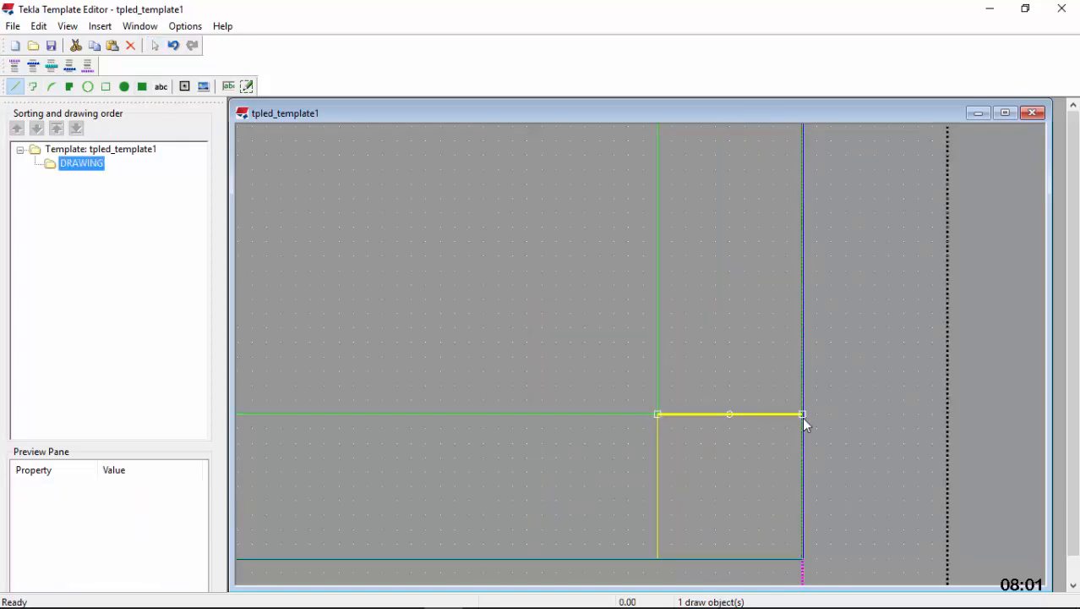
Draw a horizontal division line at Y 604 from the inner rectangle's upper-right corner at X 851 to the frame at X 861
scroll(681, 495, "down", 4)
scroll(687, 498, "down", 3)
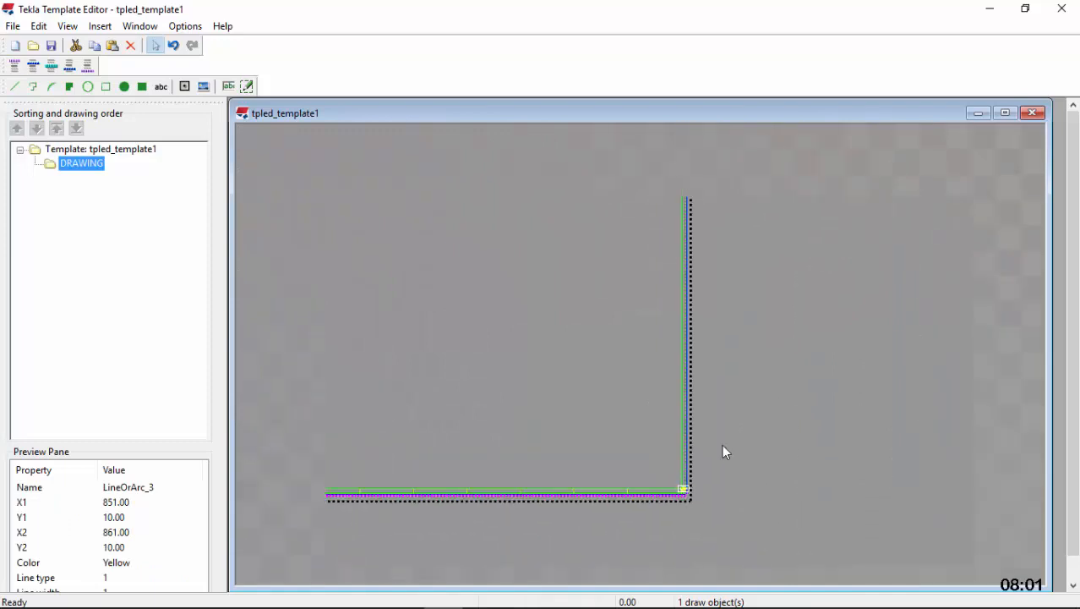
scroll(686, 308, "up", 3)
scroll(691, 361, "up", 2)
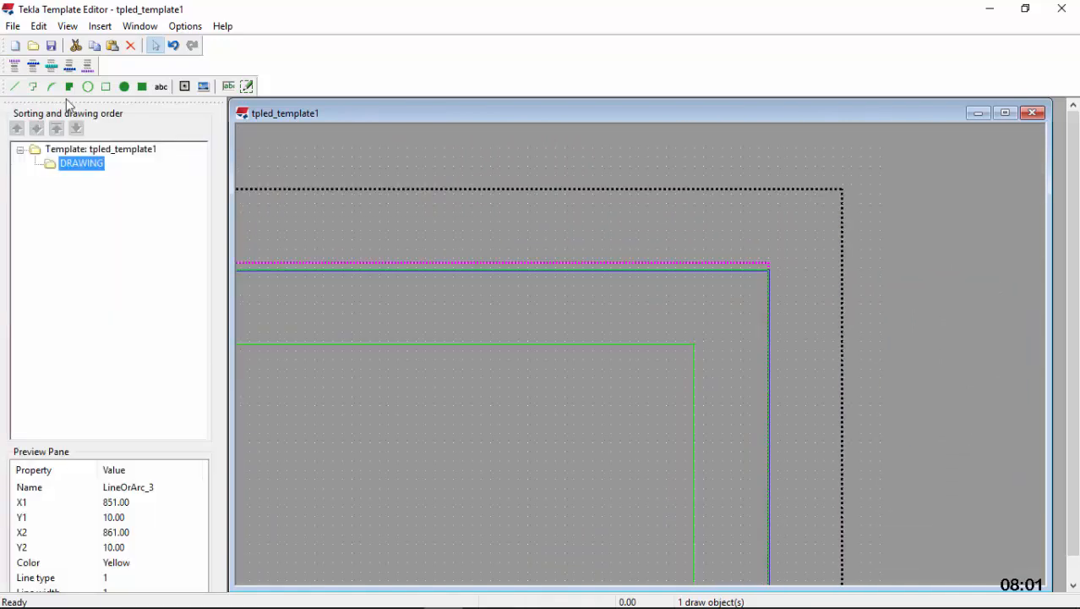
scroll(710, 367, "up", 2)
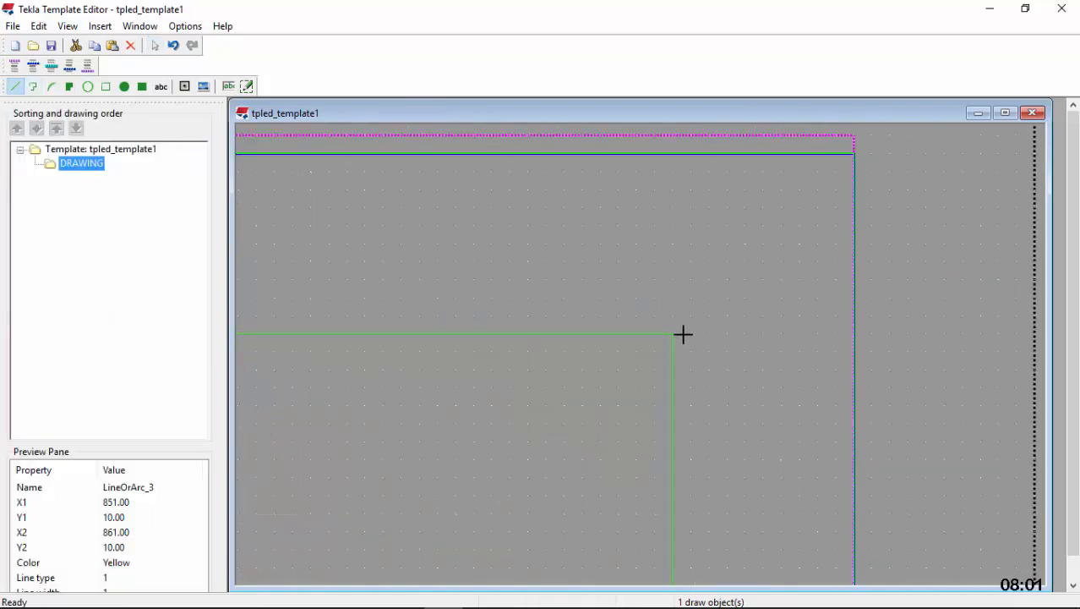
left_click(821, 330)
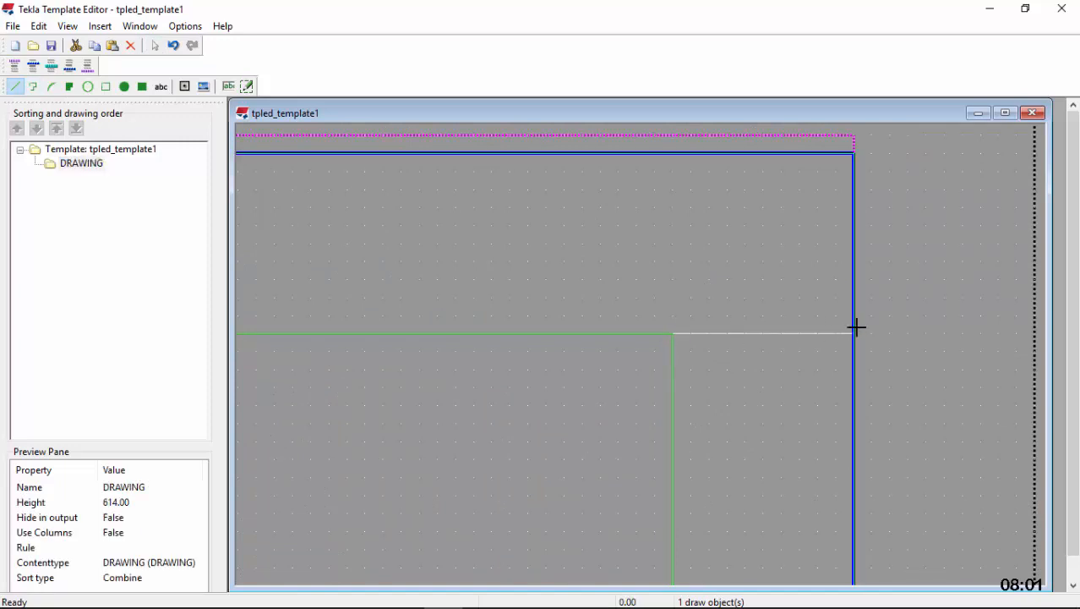
left_click(855, 329)
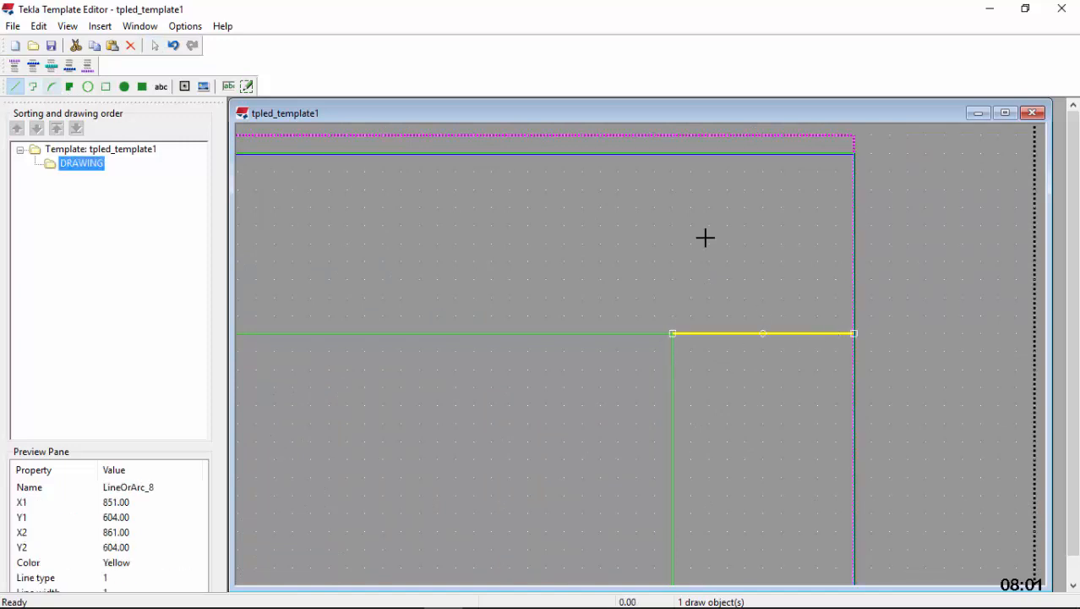
Draw a vertical helper line at X 856 between the midpoints of the right margin's division lines at Y 604 and Y 10
left_click(762, 333)
scroll(716, 221, "down", 5)
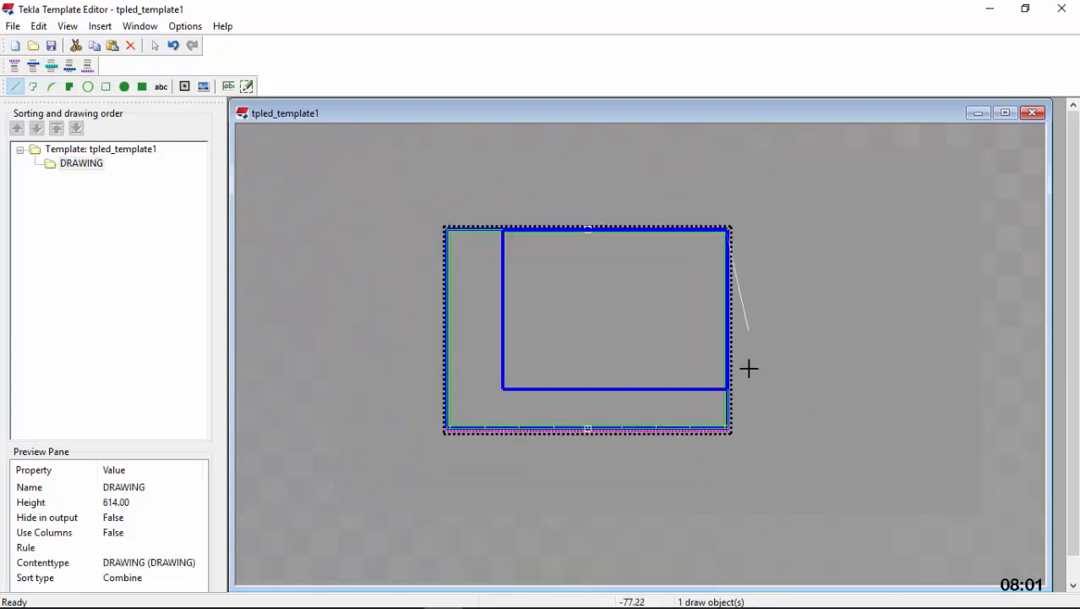
scroll(749, 368, "up", 8)
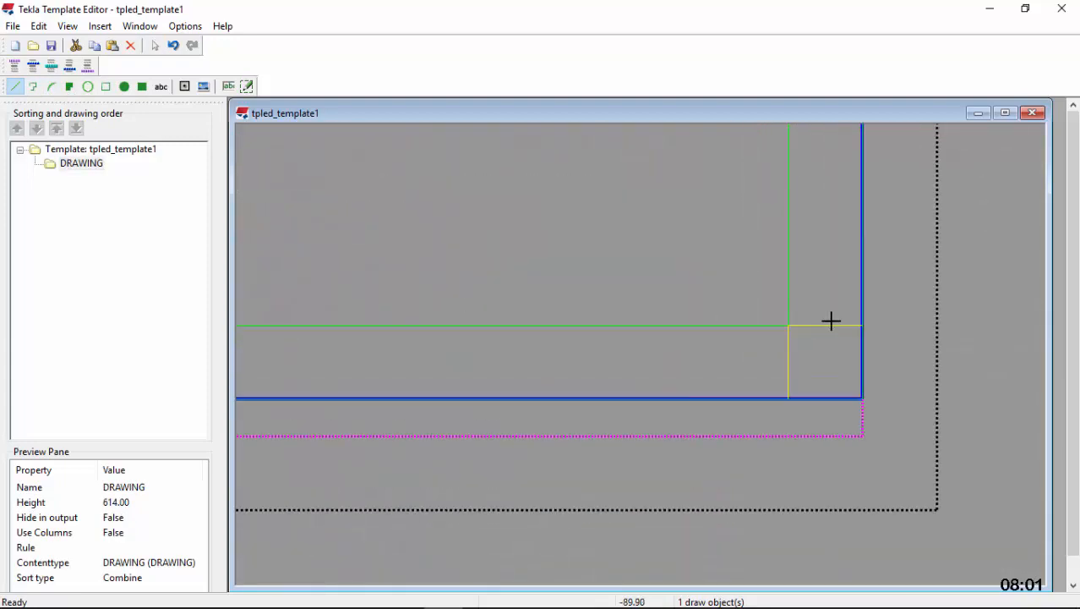
left_click(827, 327)
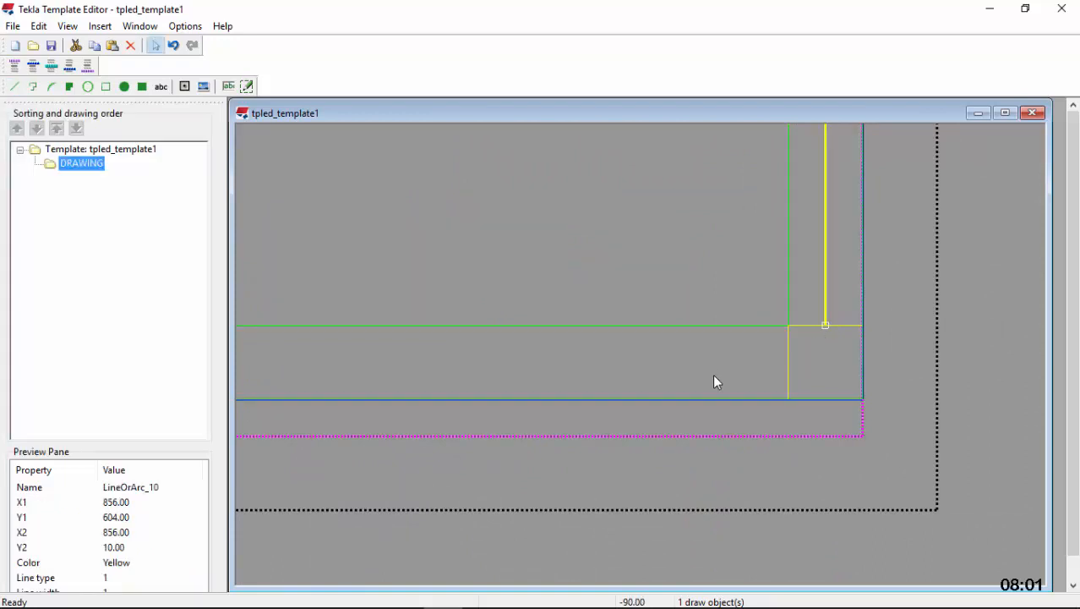
Draw a horizontal division line at Y 307 from the helper line's midpoint to the frame and stretch its left end to X 851
scroll(682, 433, "down", 8)
scroll(700, 298, "up", 8)
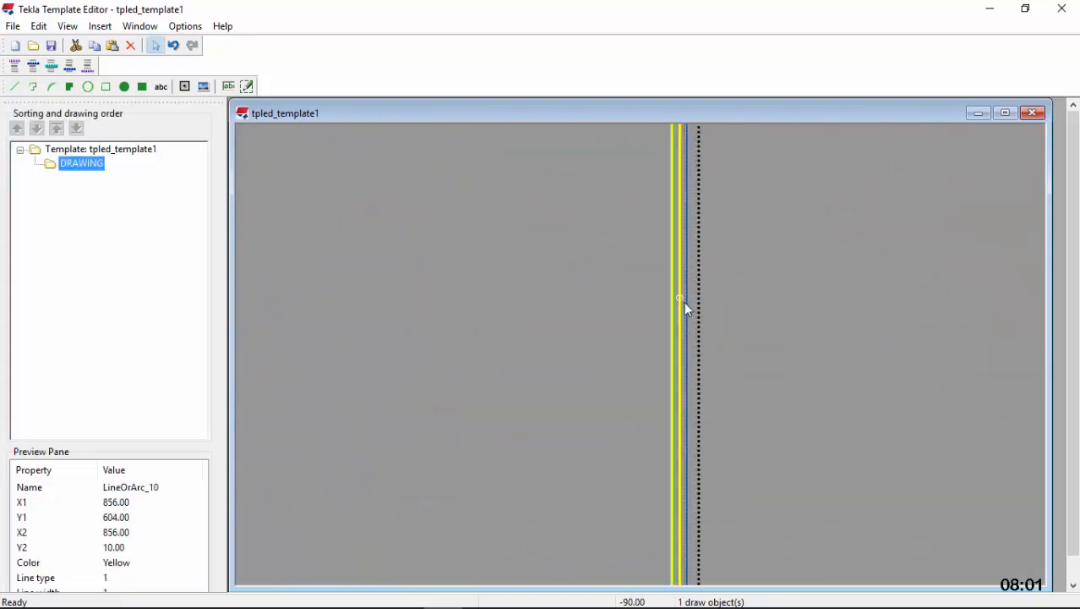
scroll(655, 281, "up", 1)
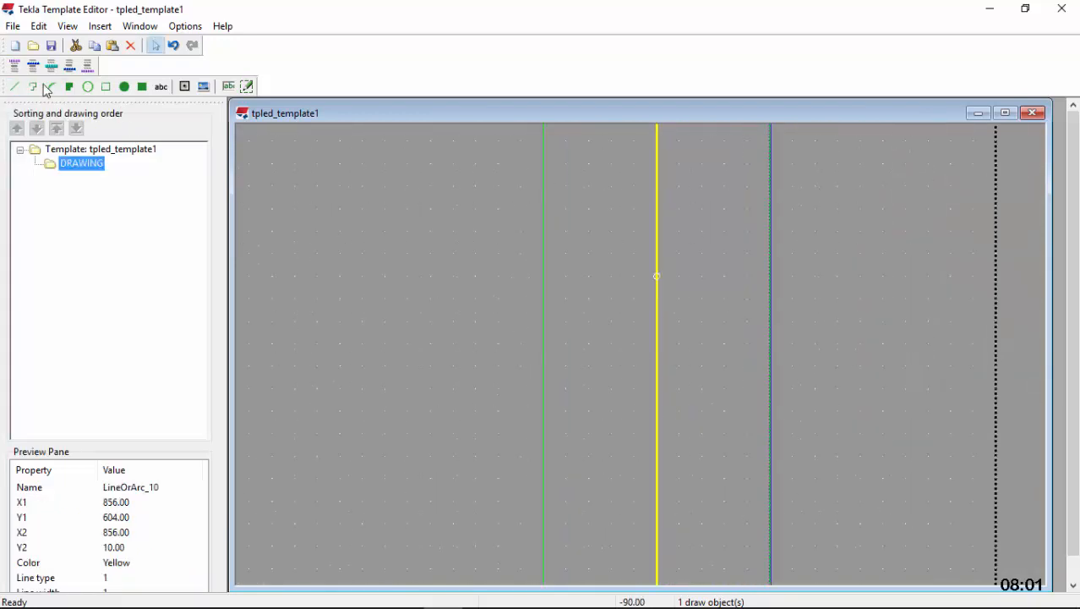
scroll(661, 280, "up", 3)
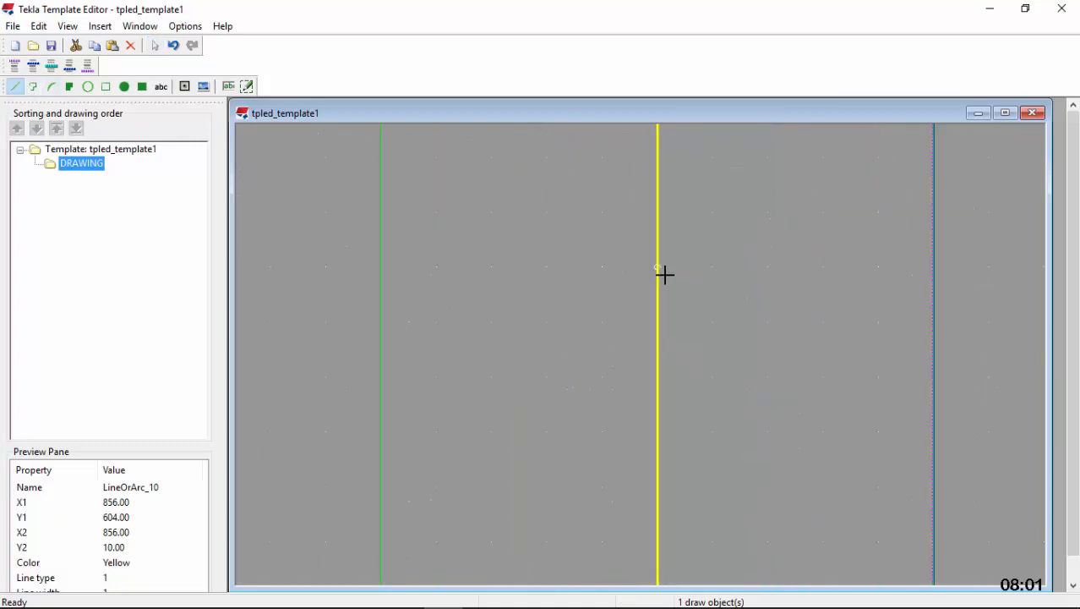
left_click(659, 267)
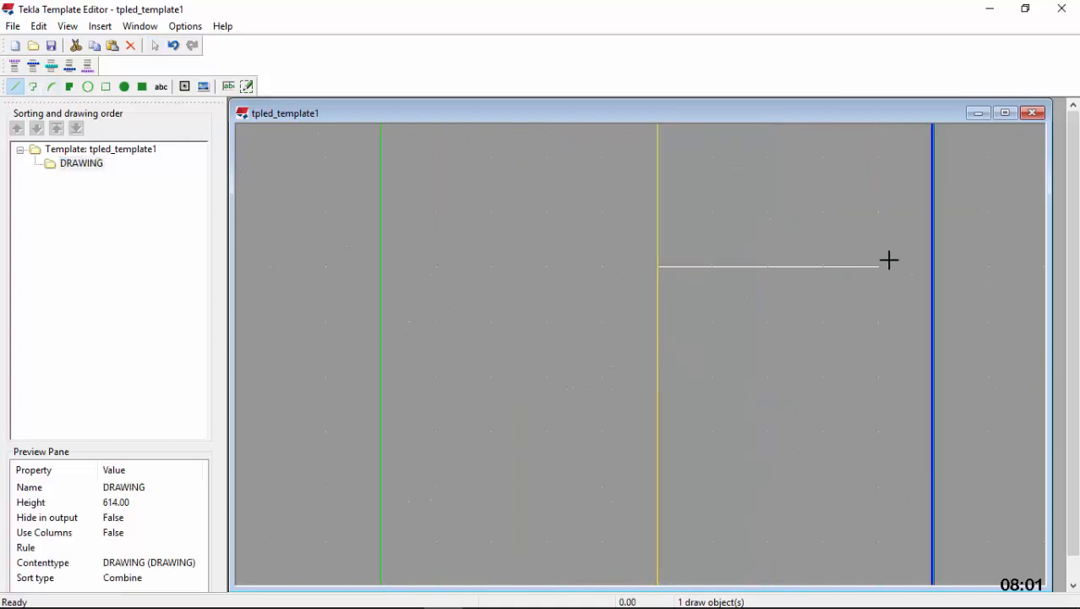
left_click(932, 267)
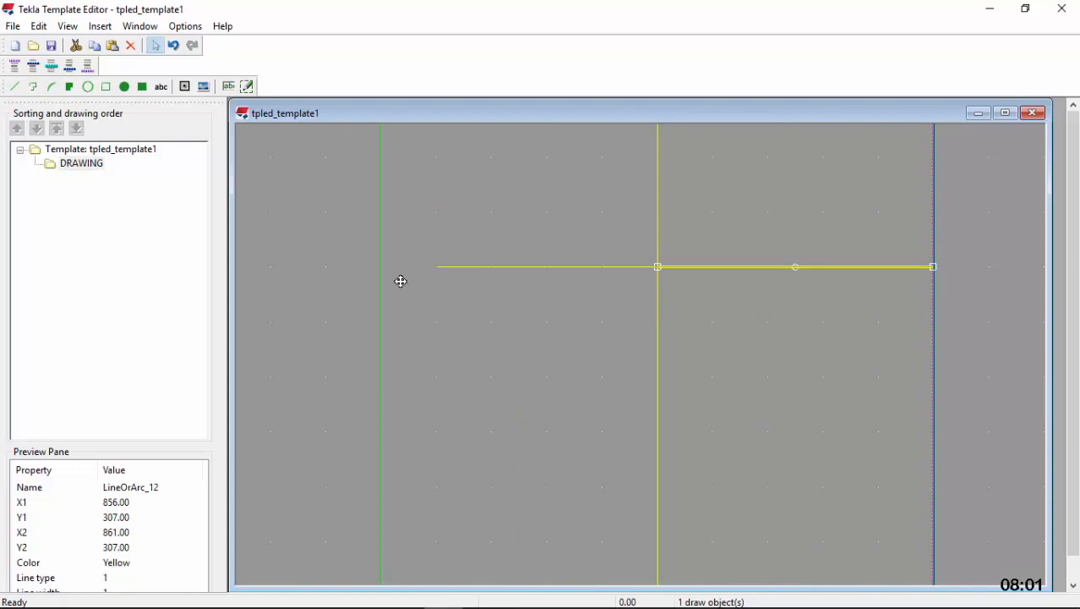
Delete the full-height vertical helper line at X 856 in the right margin
scroll(605, 360, "down", 6)
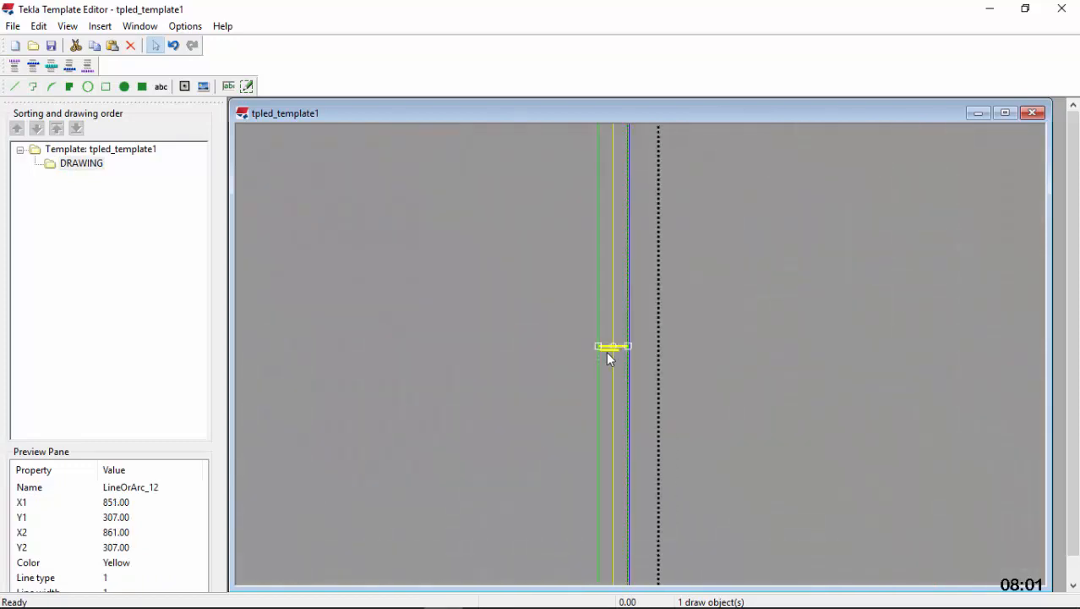
left_click(610, 308)
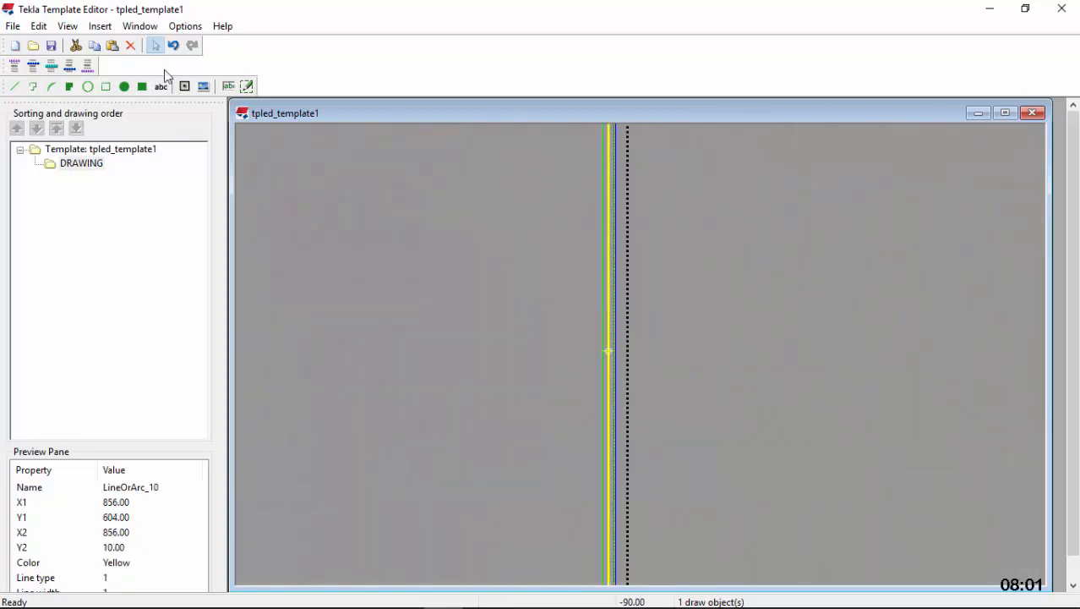
left_click(133, 48)
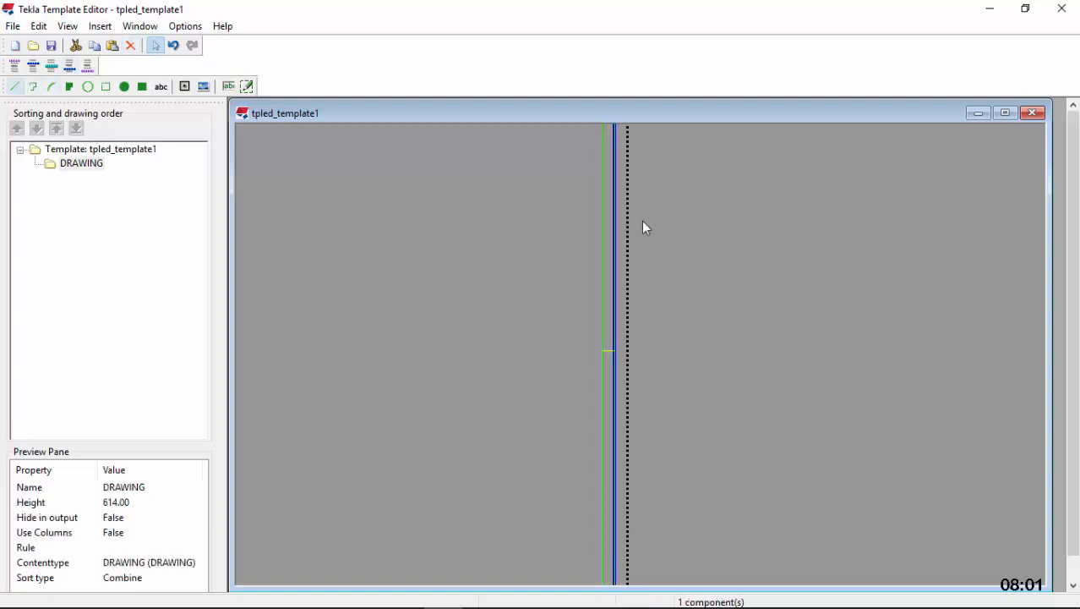
Draw a vertical helper line at X 856 from the midpoint of the Y 307 division line down to the Y 10 line
scroll(602, 360, "up", 3)
left_click(625, 346)
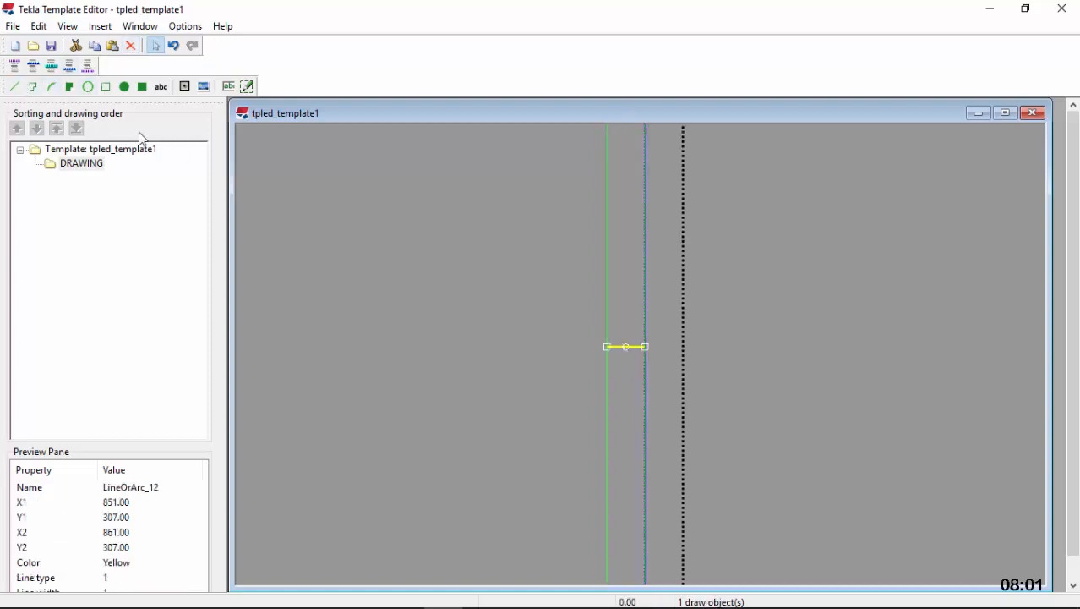
left_click(15, 88)
scroll(631, 345, "up", 4)
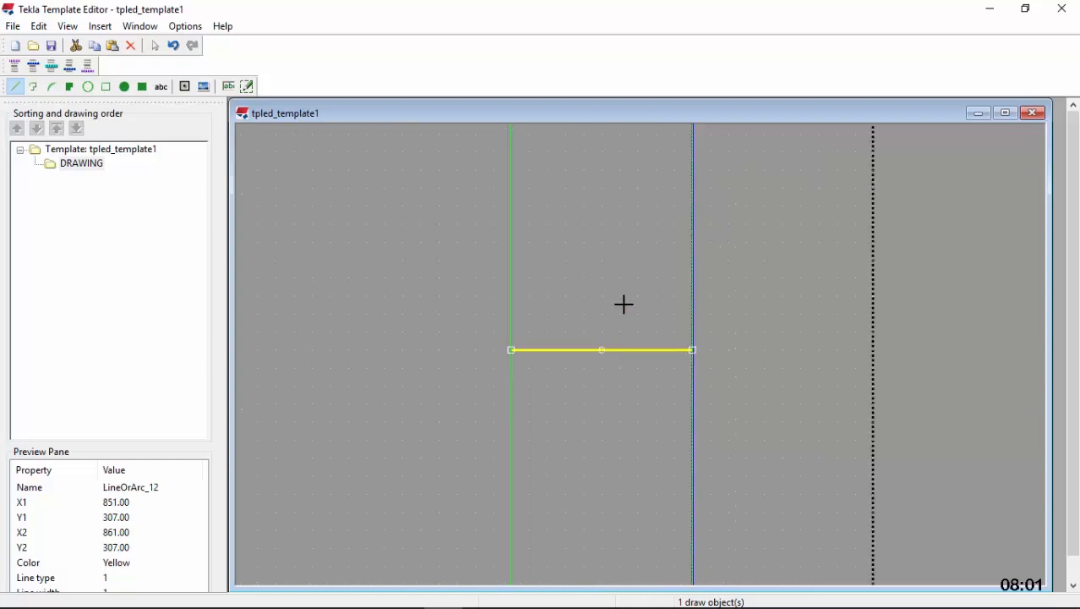
scroll(624, 303, "down", 5)
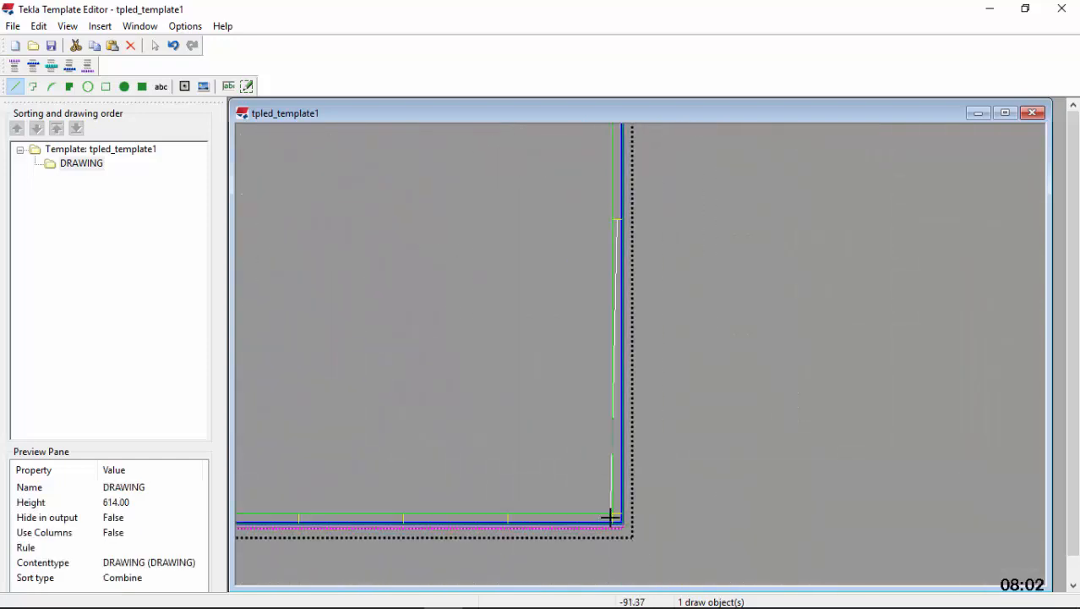
scroll(611, 516, "up", 5)
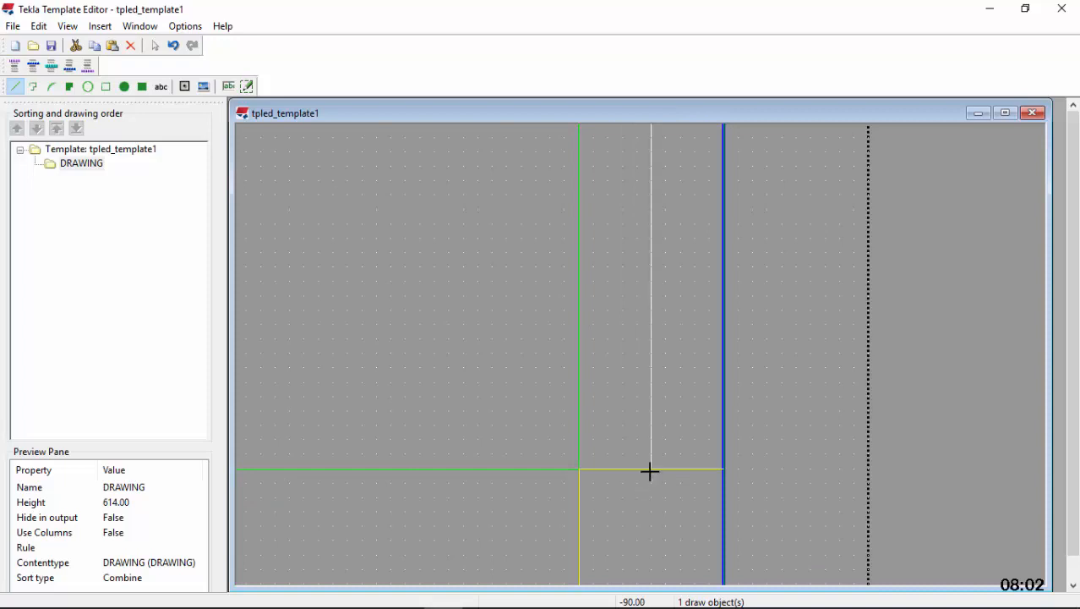
left_click(651, 469)
Draw a horizontal division line at Y 158, near the new helper line's midpoint, and stretch it across the margin from X 851 to X 861
scroll(658, 492, "down", 3)
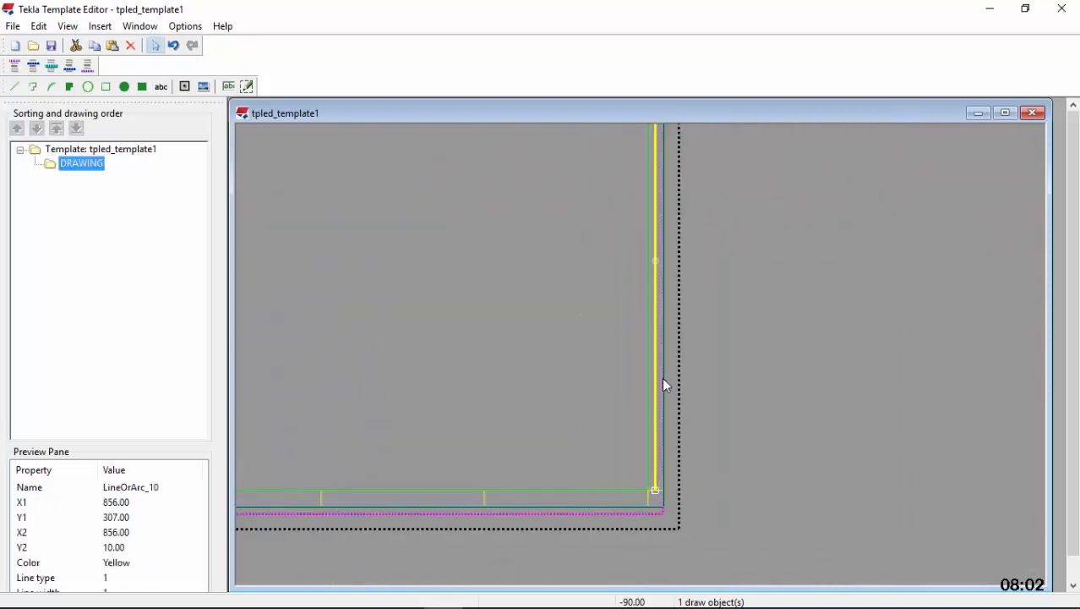
scroll(664, 385, "up", 5)
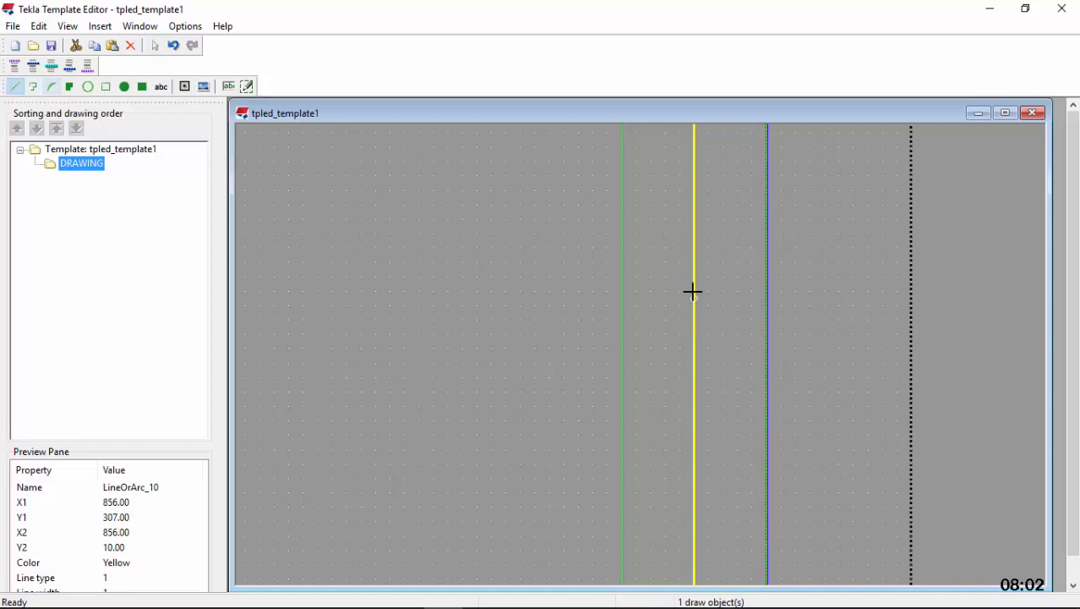
scroll(694, 306, "up", 3)
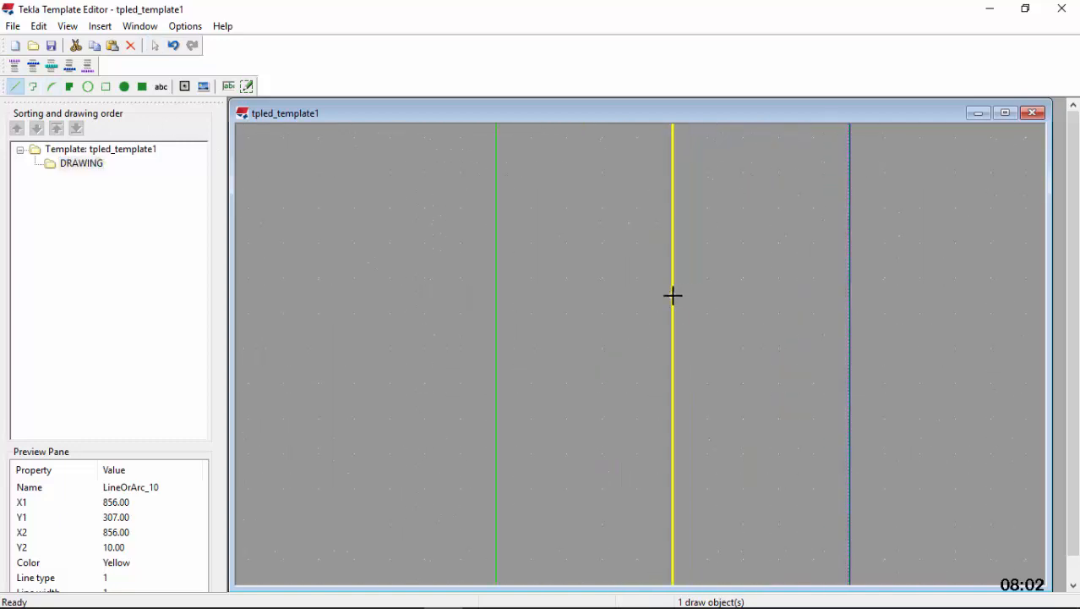
left_click(688, 294)
left_click(672, 314)
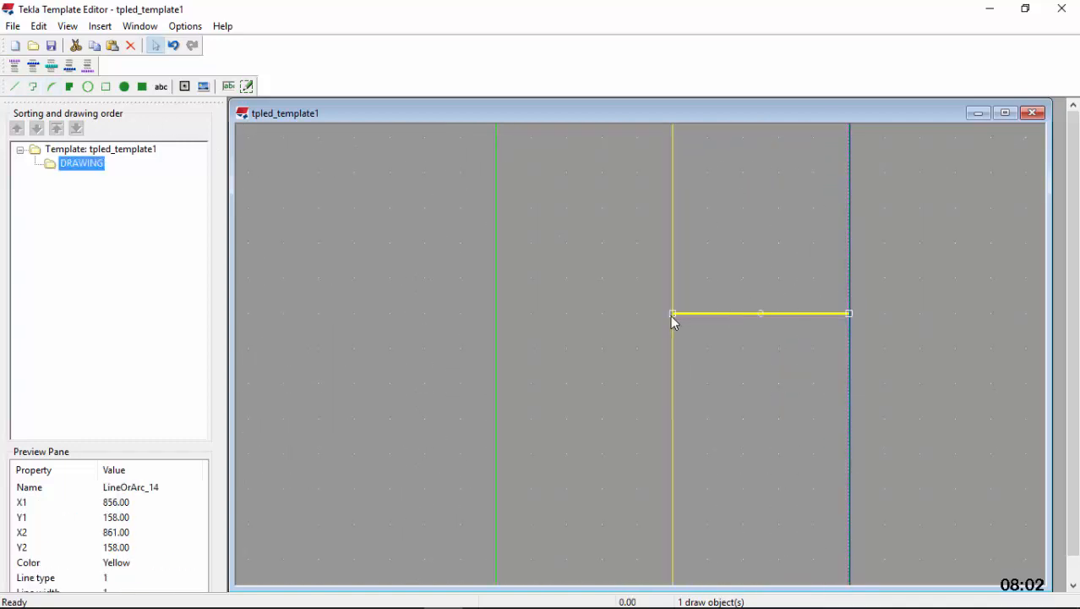
Copy the right margin's vertical helper line and paste it at X 856 directly above the Y 307 division line, spanning Y 307 to Y 604
scroll(621, 378, "down", 6)
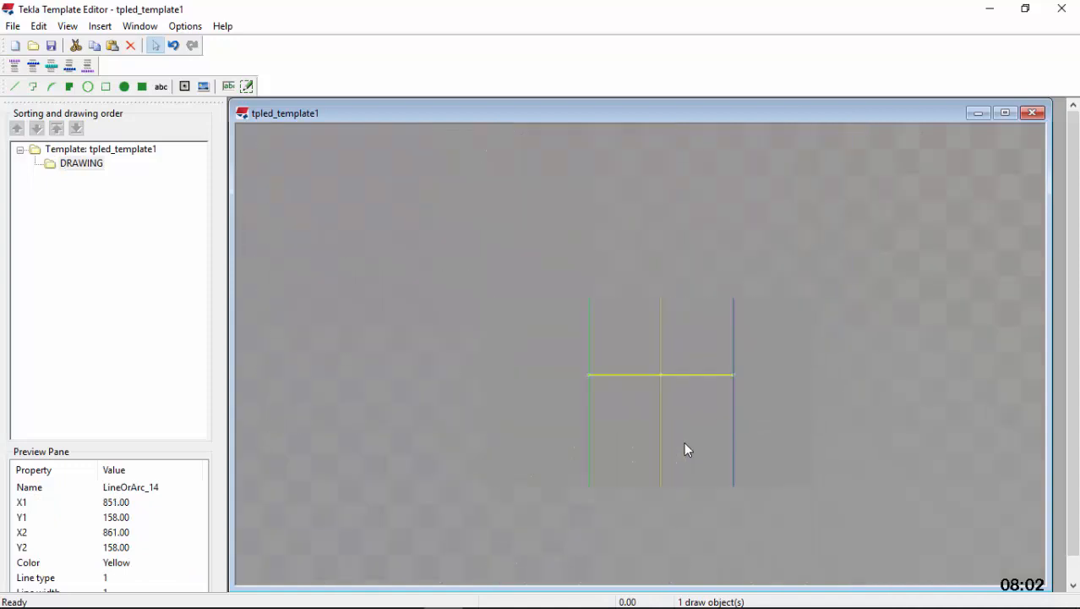
right_click(683, 385)
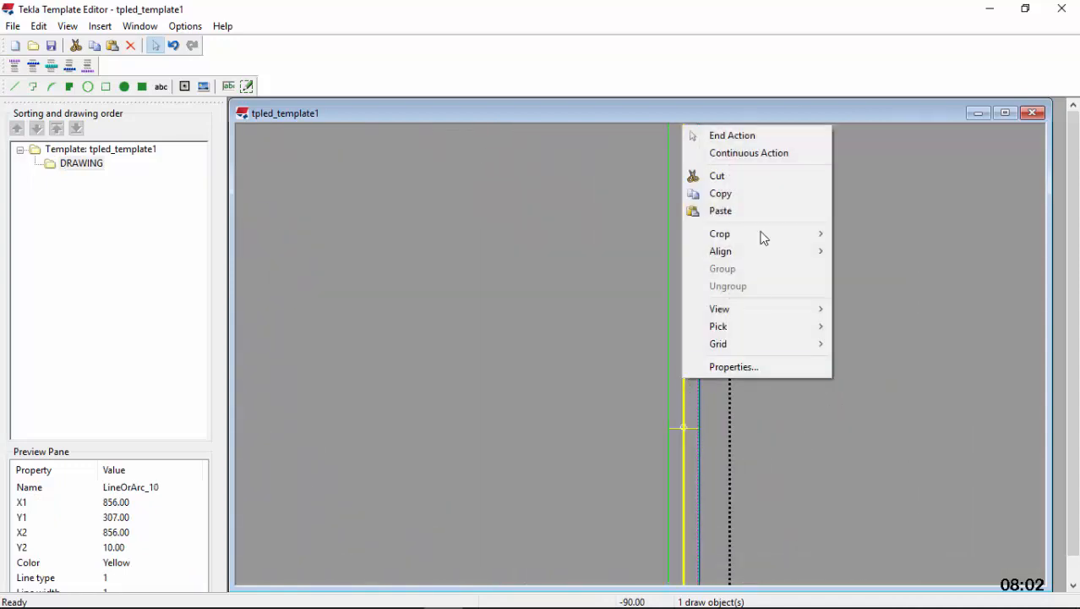
left_click(760, 196)
scroll(702, 295, "up", 5)
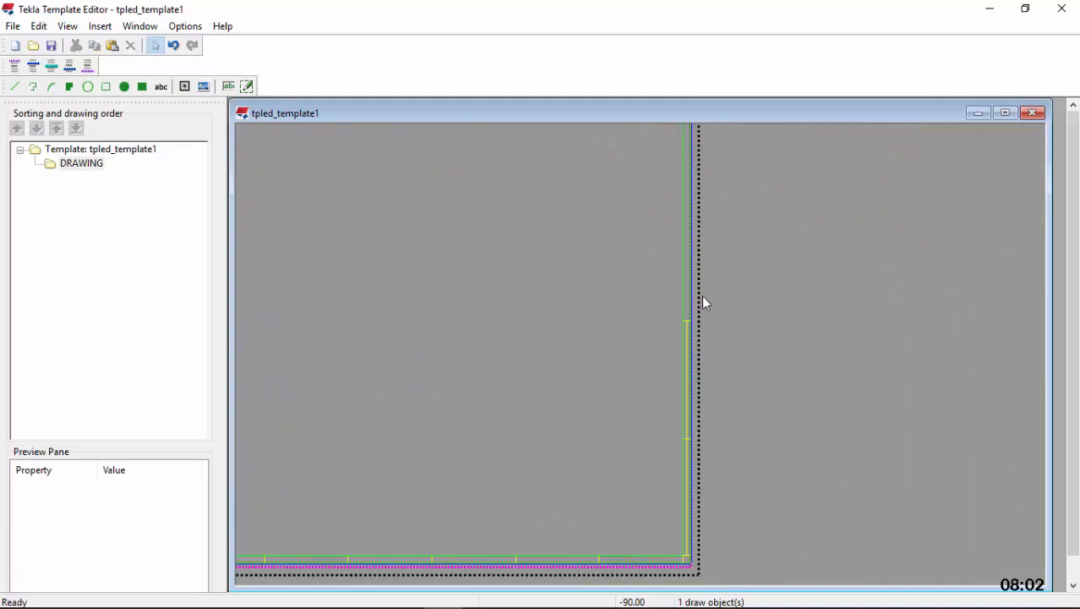
left_click(682, 226)
right_click(682, 227)
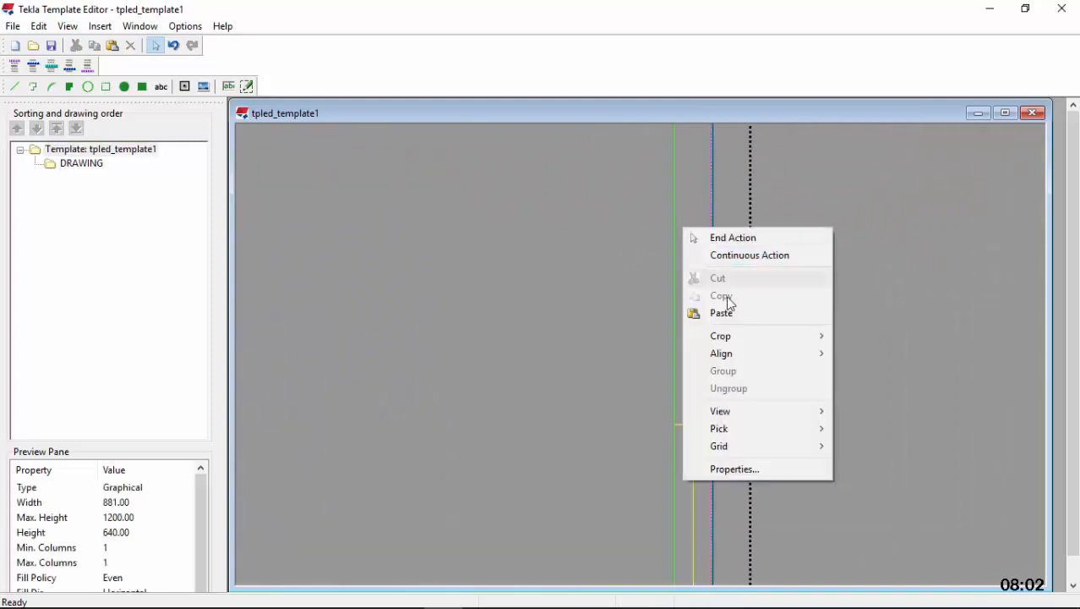
left_click(725, 311)
scroll(693, 420, "up", 4)
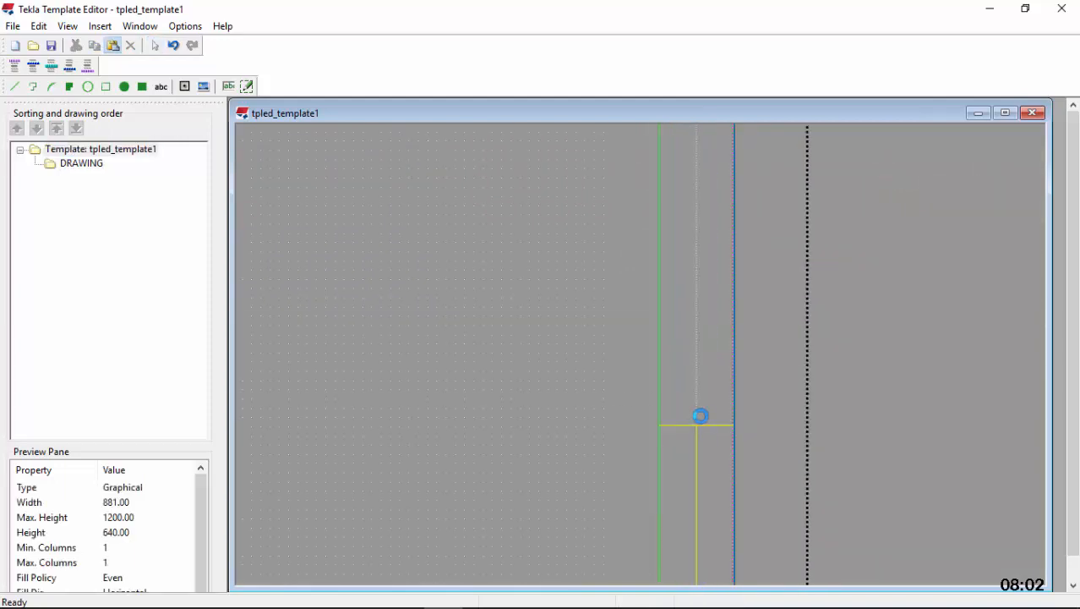
left_click(694, 438)
left_click(692, 486)
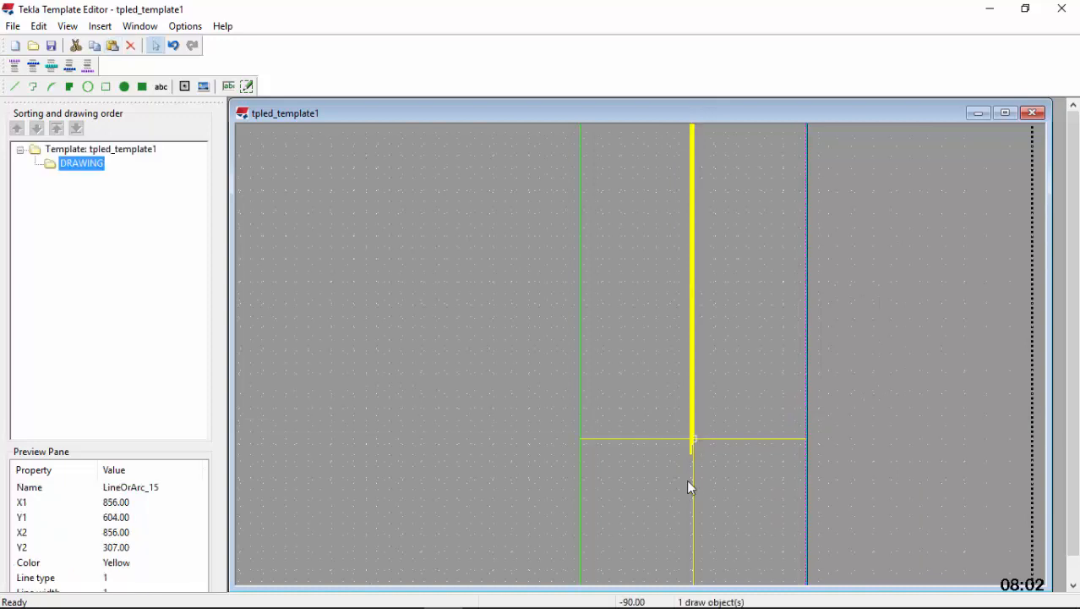
Draw a horizontal division line at Y 455 at the upper helper line's midpoint, stretched across the right margin from X 851 to X 861
scroll(691, 481, "down", 3)
scroll(693, 251, "up", 5)
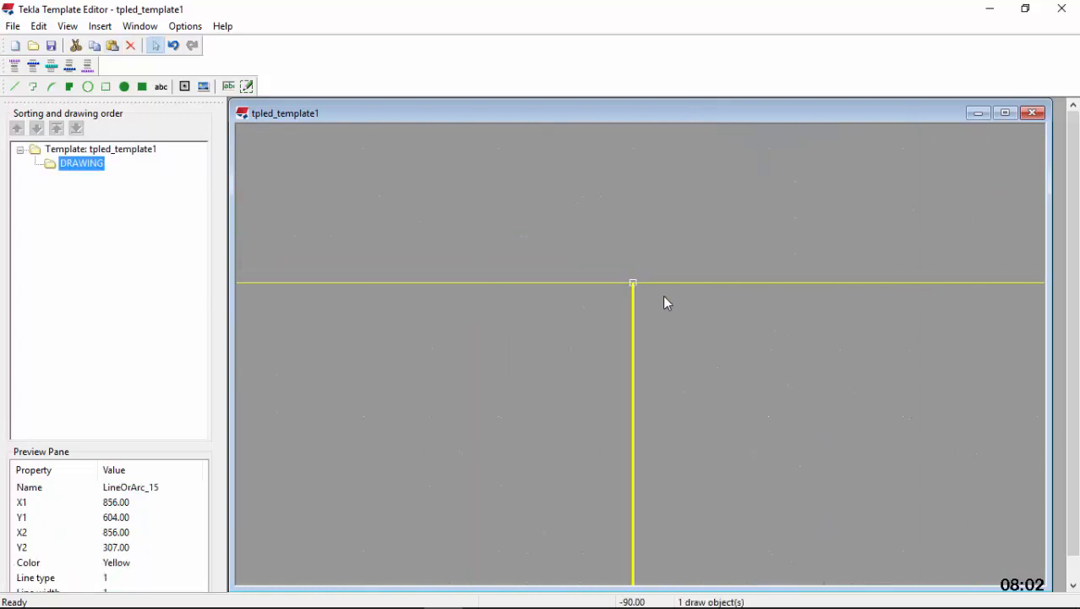
scroll(694, 181, "down", 5)
scroll(691, 182, "down", 2)
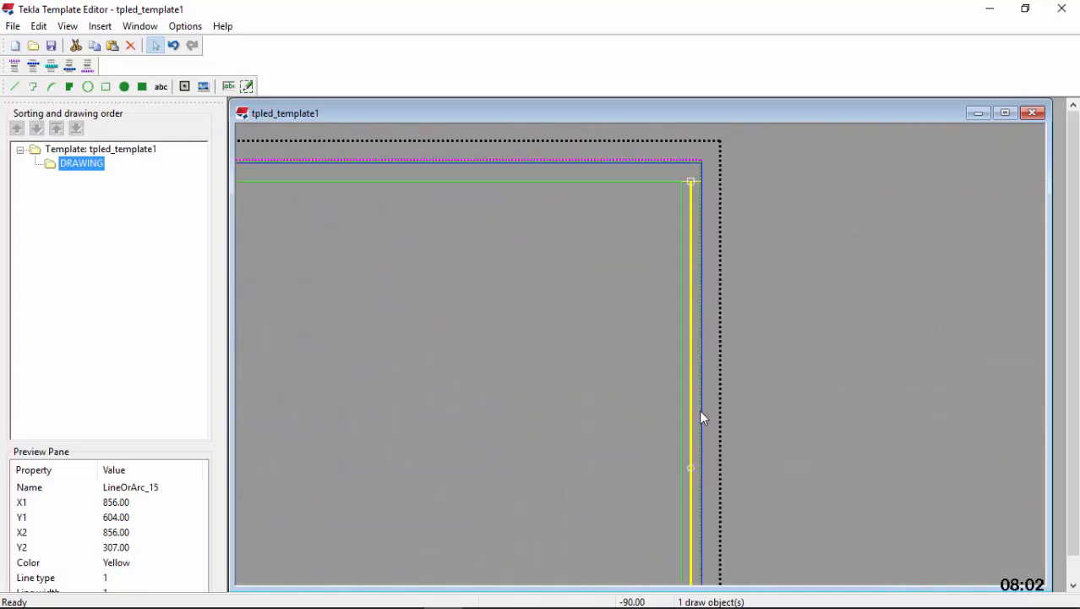
scroll(688, 480, "up", 6)
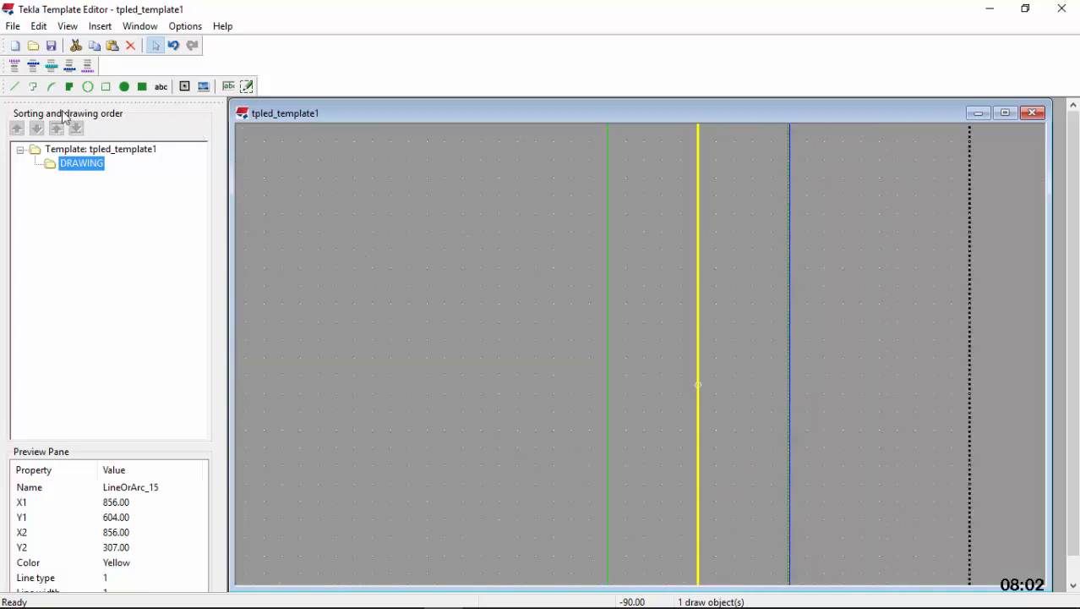
scroll(719, 393, "up", 3)
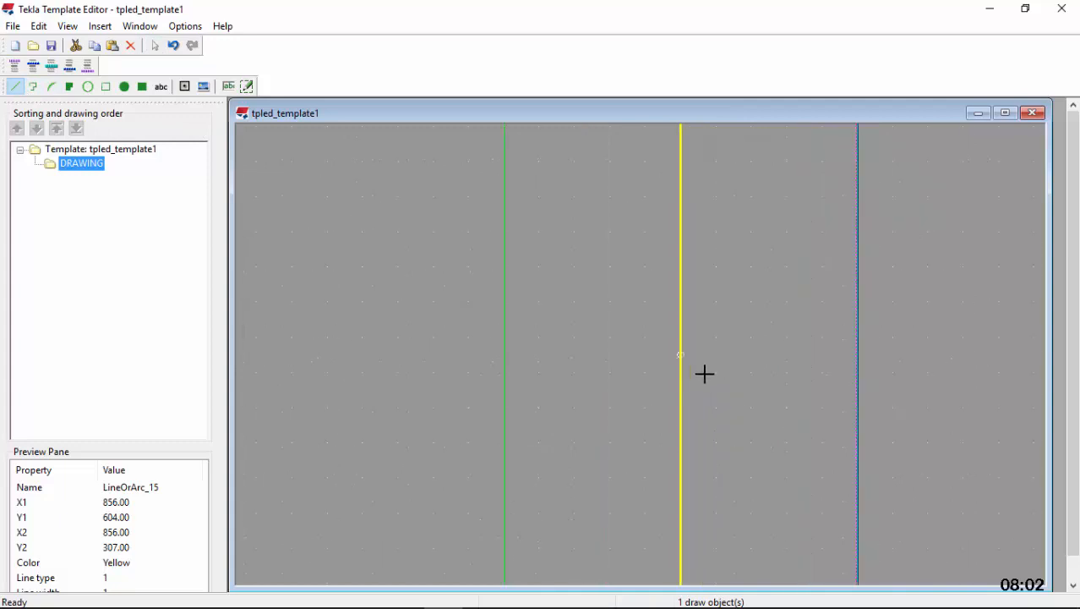
left_click(681, 372)
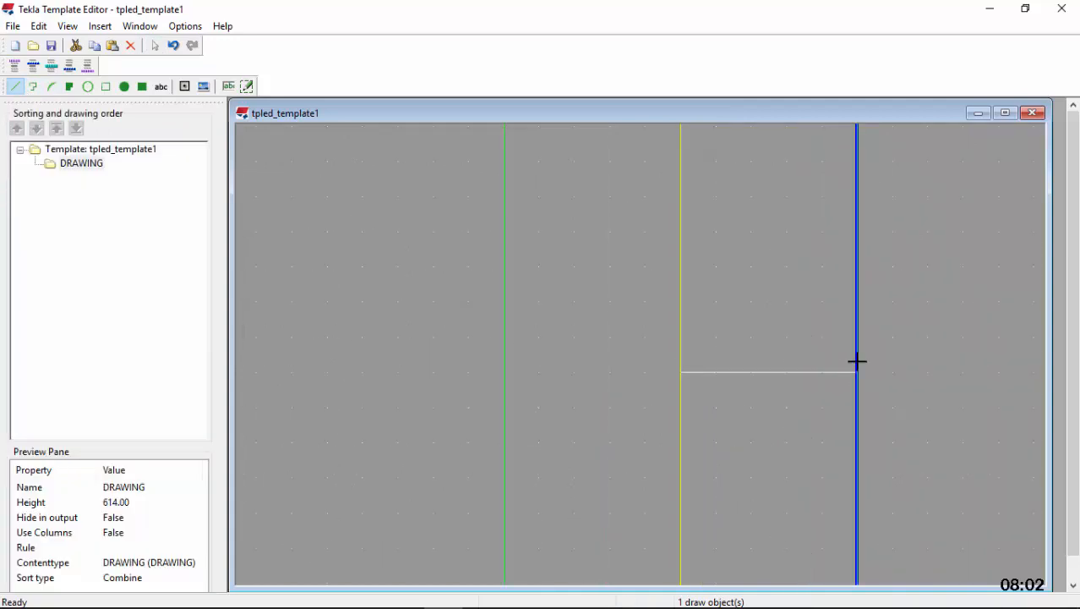
left_click(857, 372)
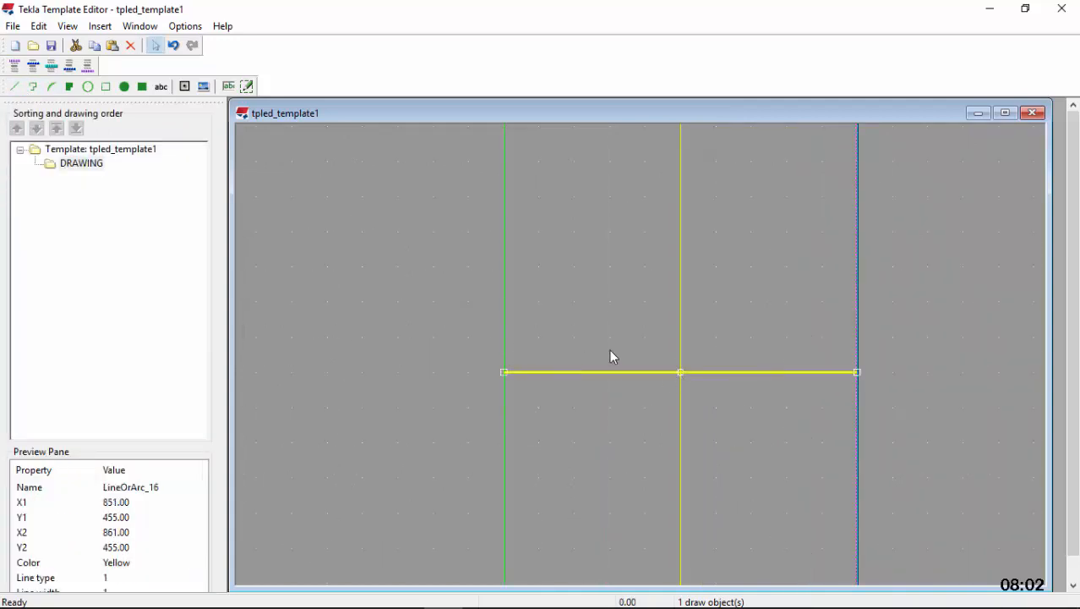
Delete the upper vertical helper line at X 856 that spans Y 307 to Y 604 in the right margin
scroll(609, 357, "down", 5)
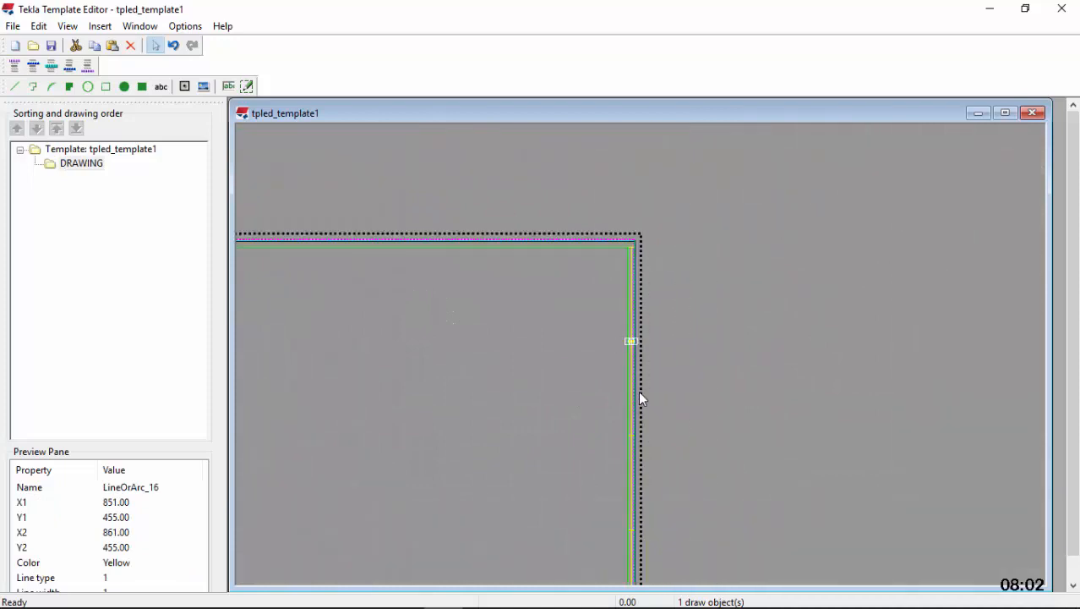
scroll(629, 372, "up", 5)
left_click(626, 359)
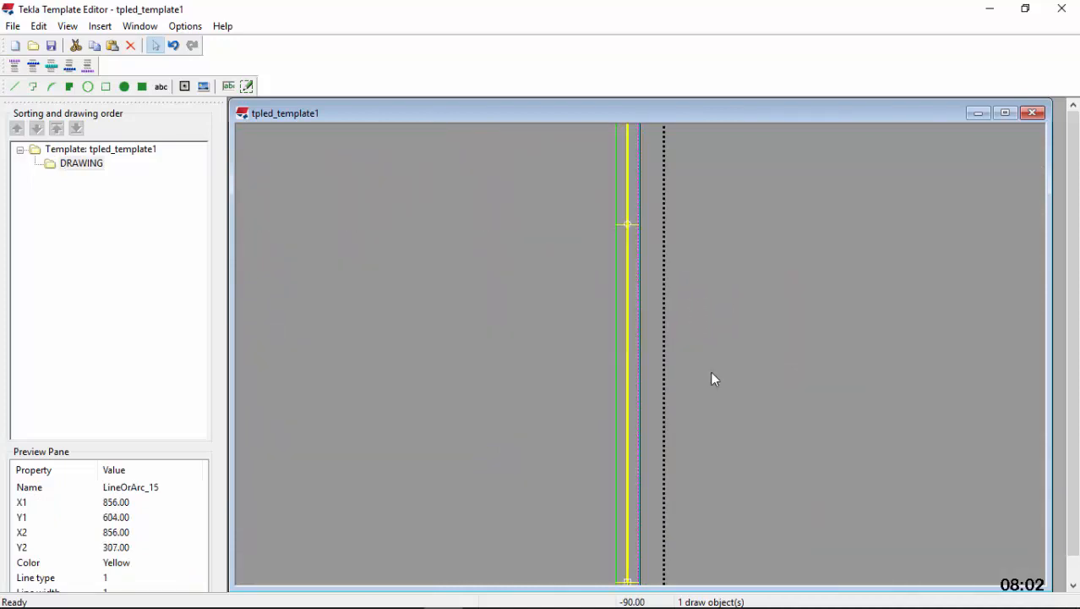
left_click(131, 46)
left_click(670, 449)
scroll(681, 397, "down", 4)
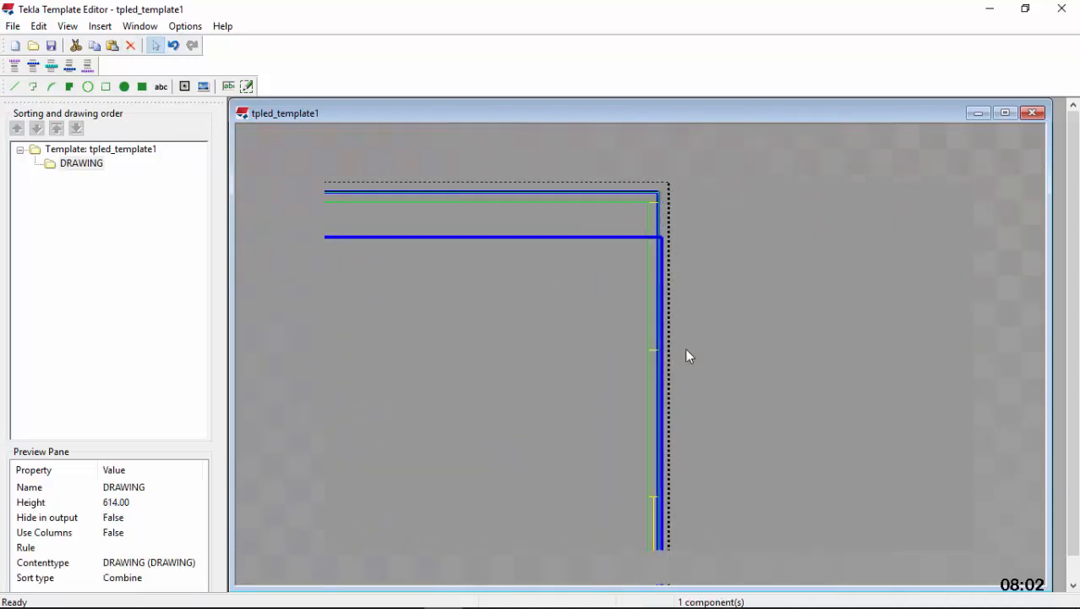
Delete the lower vertical helper line at X 856 that spans Y 10 to Y 307 in the right margin
scroll(676, 321, "up", 2)
scroll(668, 279, "down", 3)
scroll(659, 465, "up", 5)
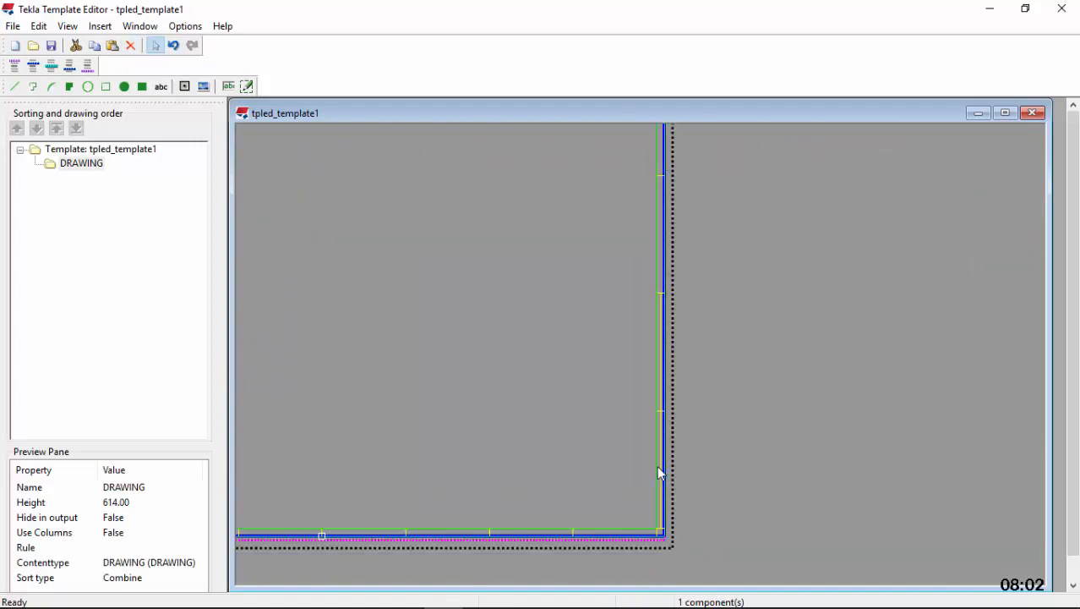
scroll(665, 456, "up", 2)
left_click(660, 448)
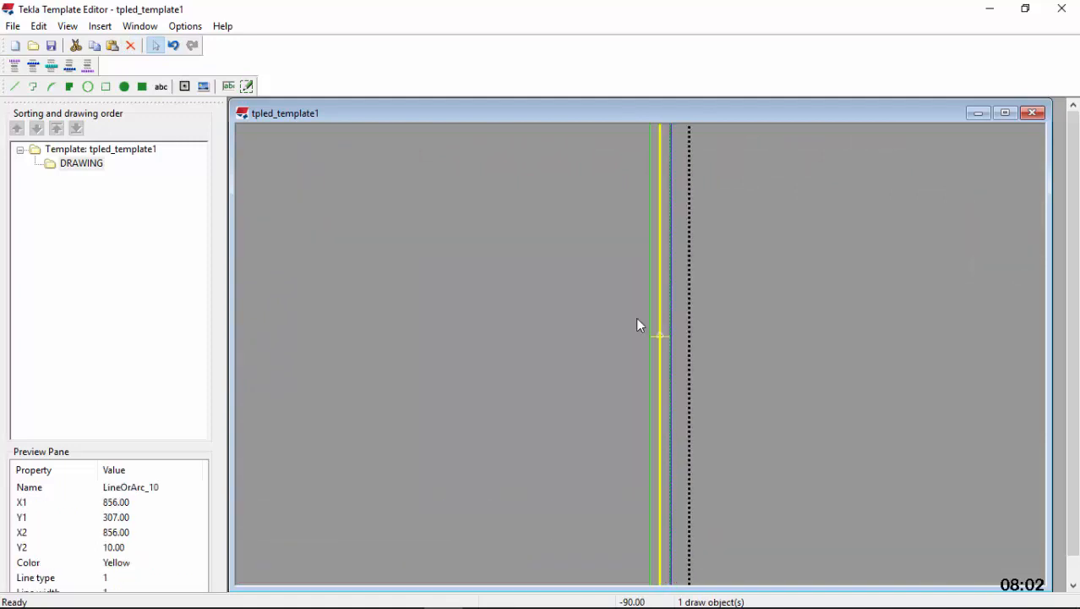
left_click(132, 47)
scroll(710, 338, "down", 2)
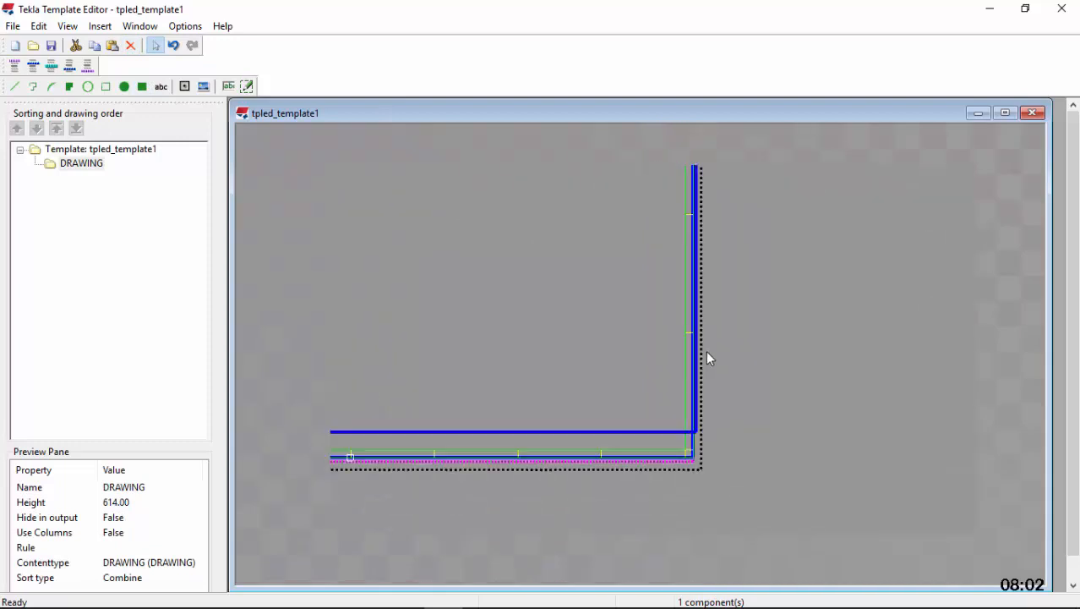
scroll(702, 372, "up", 3)
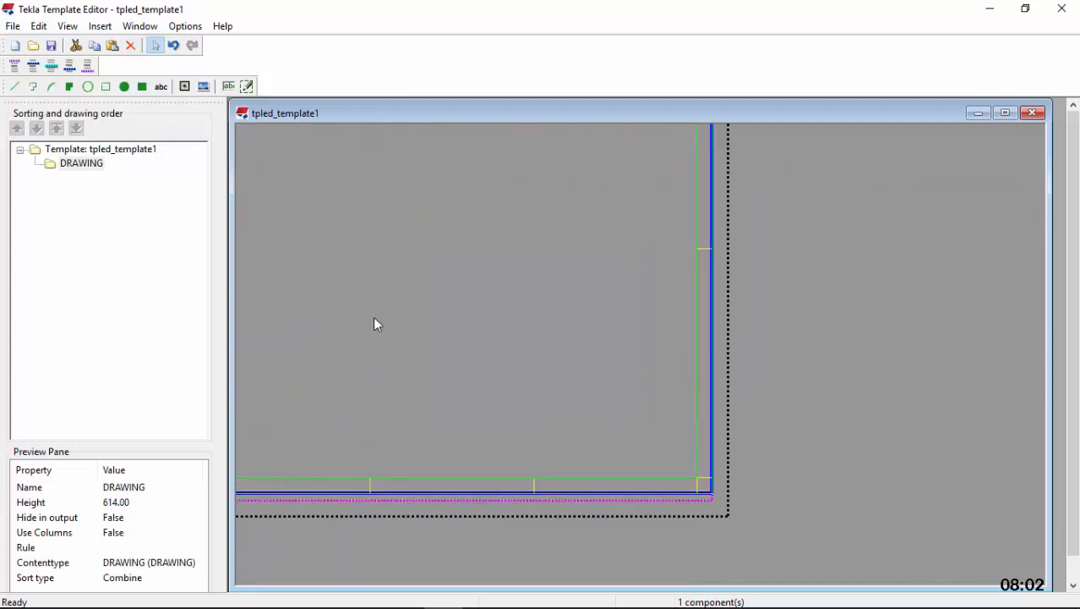
Draw a vertical helper line at X 856 from the midpoint of the Y 10 line up to the Y 158 division line
scroll(681, 437, "down", 2)
scroll(695, 483, "up", 3)
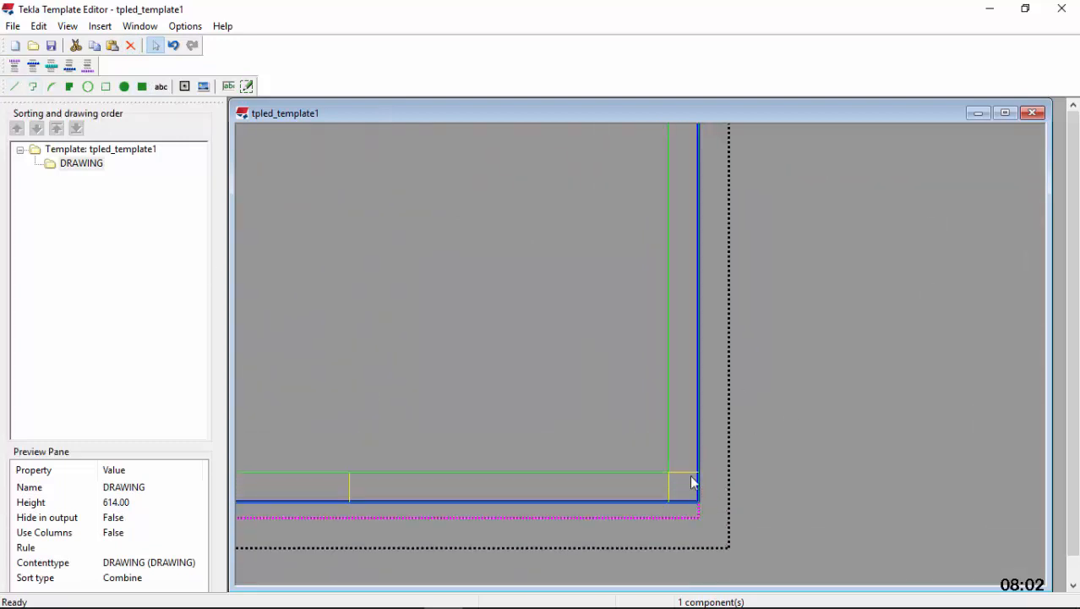
left_click(686, 471)
left_click(14, 86)
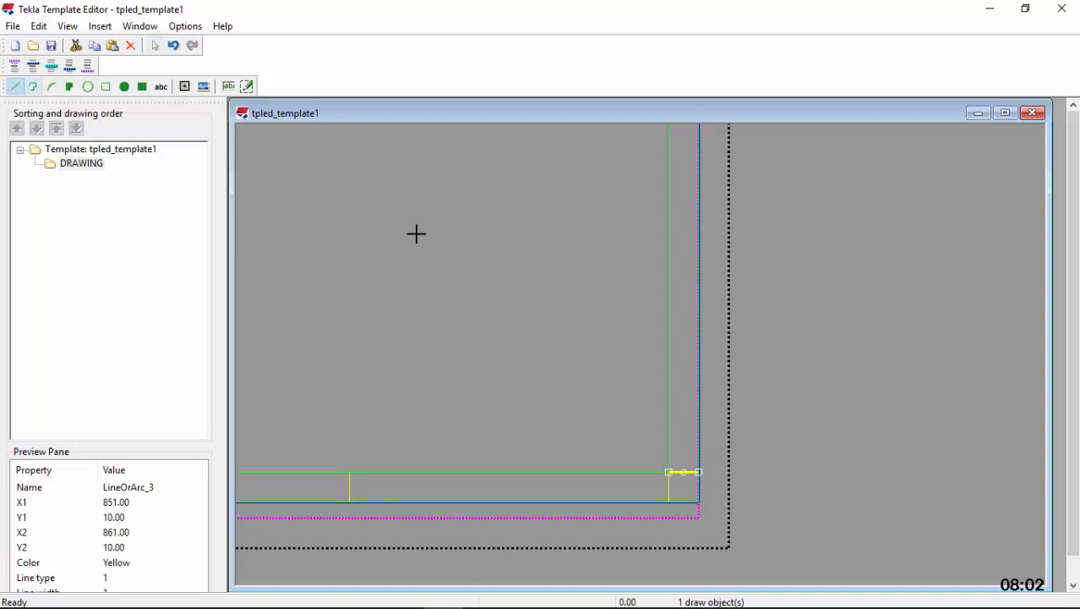
scroll(686, 479, "up", 1)
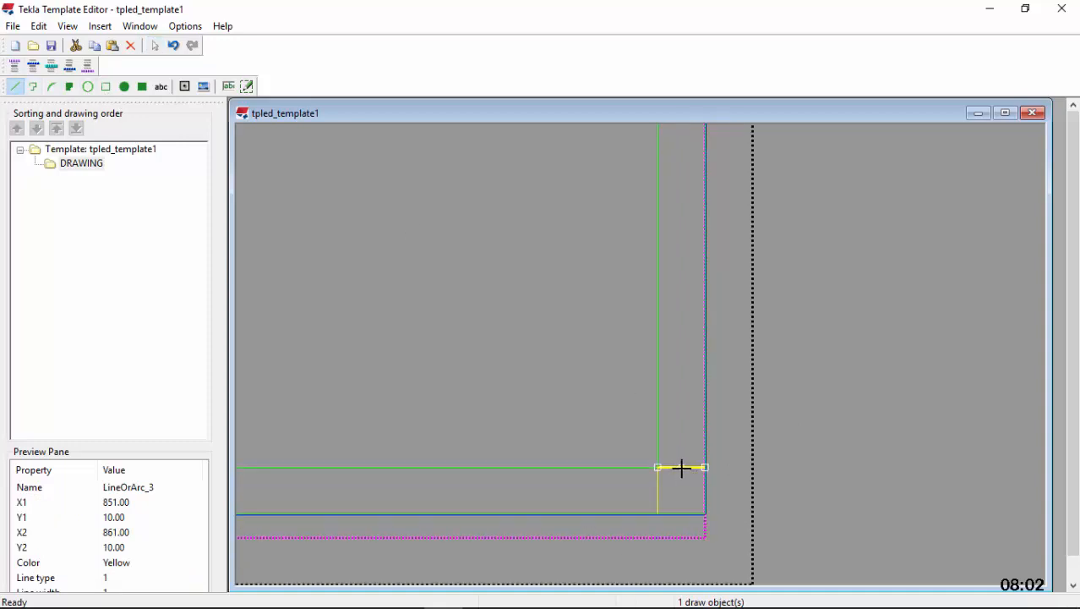
left_click(681, 468)
scroll(682, 521, "down", 7)
scroll(695, 298, "up", 3)
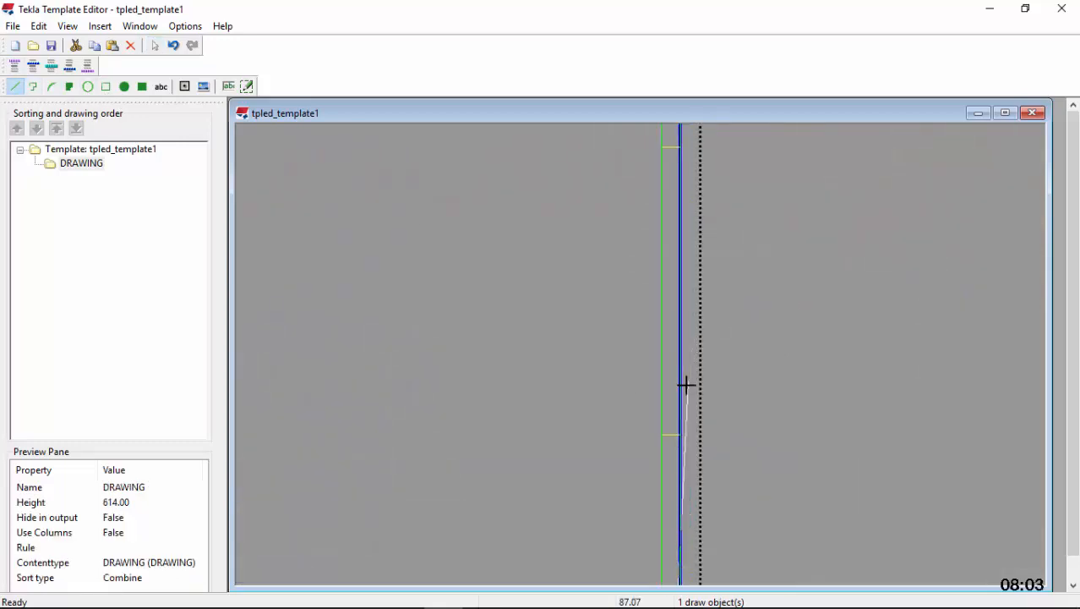
scroll(658, 478, "up", 6)
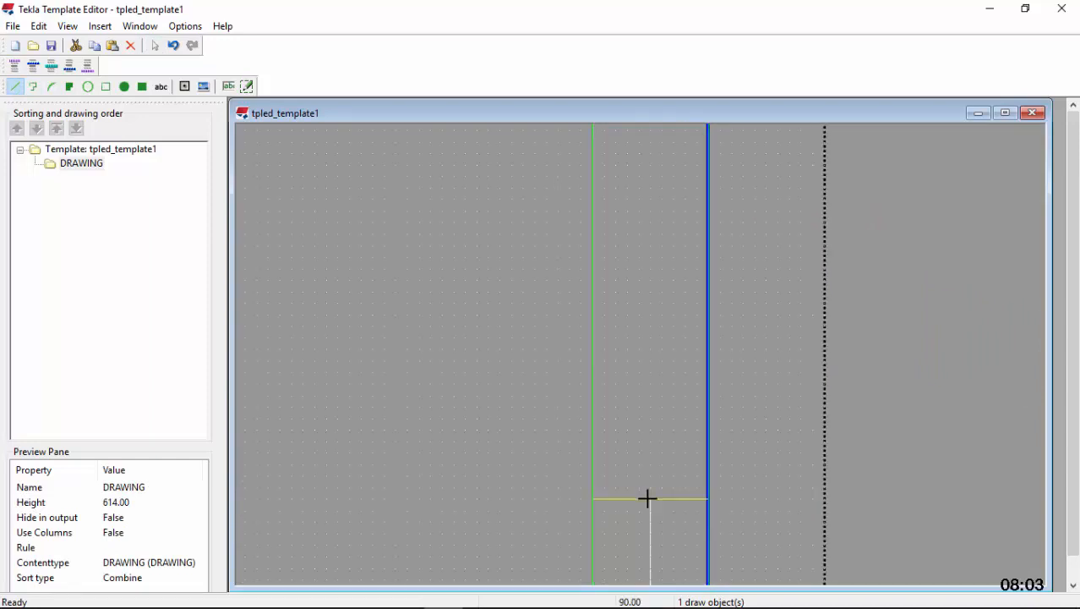
left_click(648, 498)
key("Escape")
Draw a horizontal division line at Y 84 from the helper line's midpoint and stretch it across the margin from X 851 to X 861
scroll(660, 491, "down", 4)
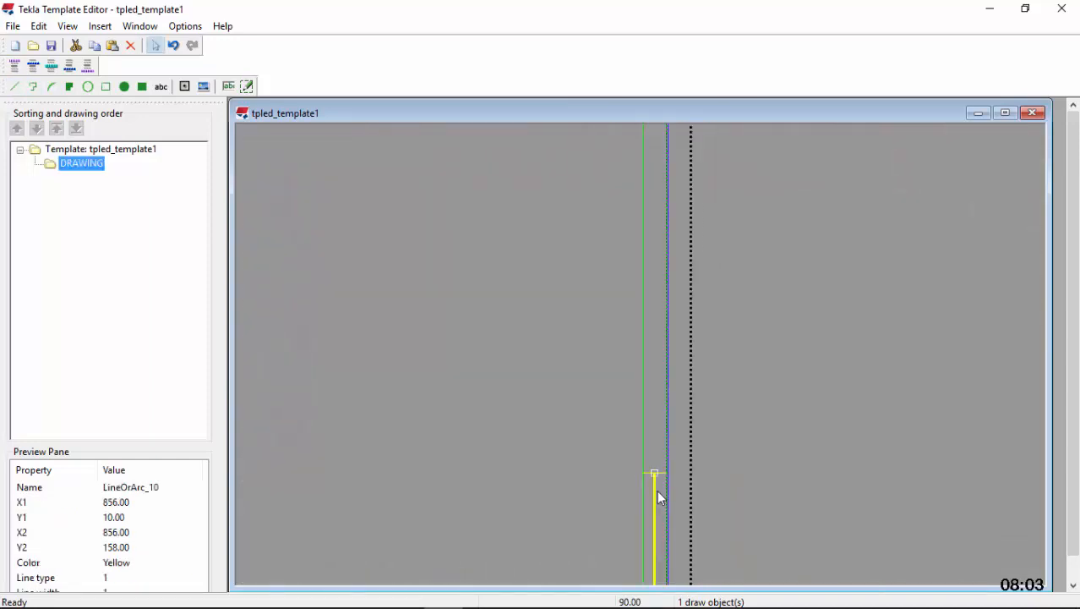
scroll(652, 437, "down", 3)
scroll(627, 438, "up", 5)
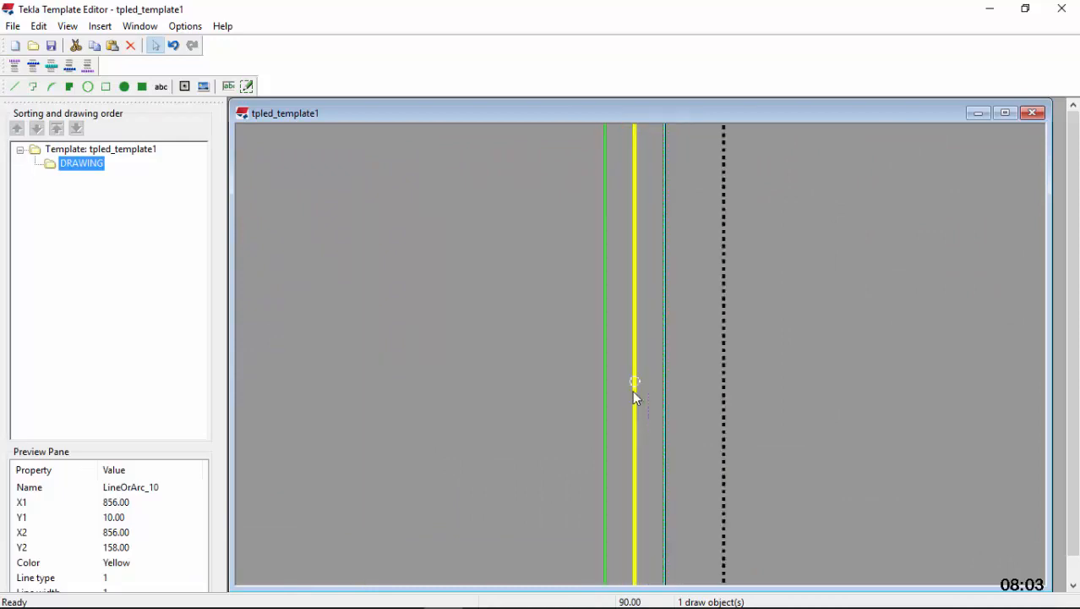
scroll(635, 389, "up", 3)
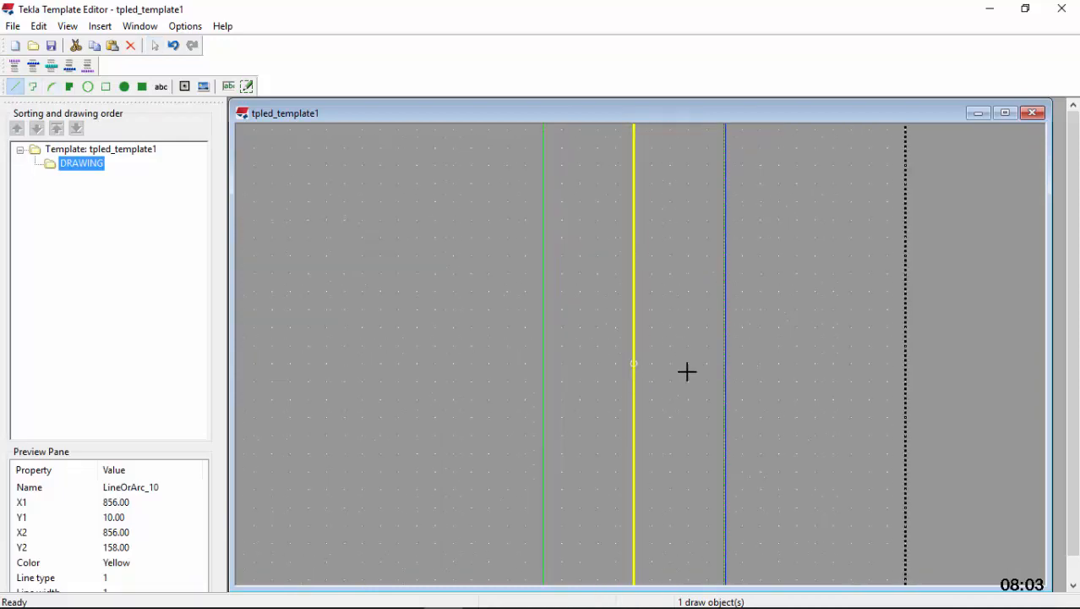
scroll(687, 370, "up", 2)
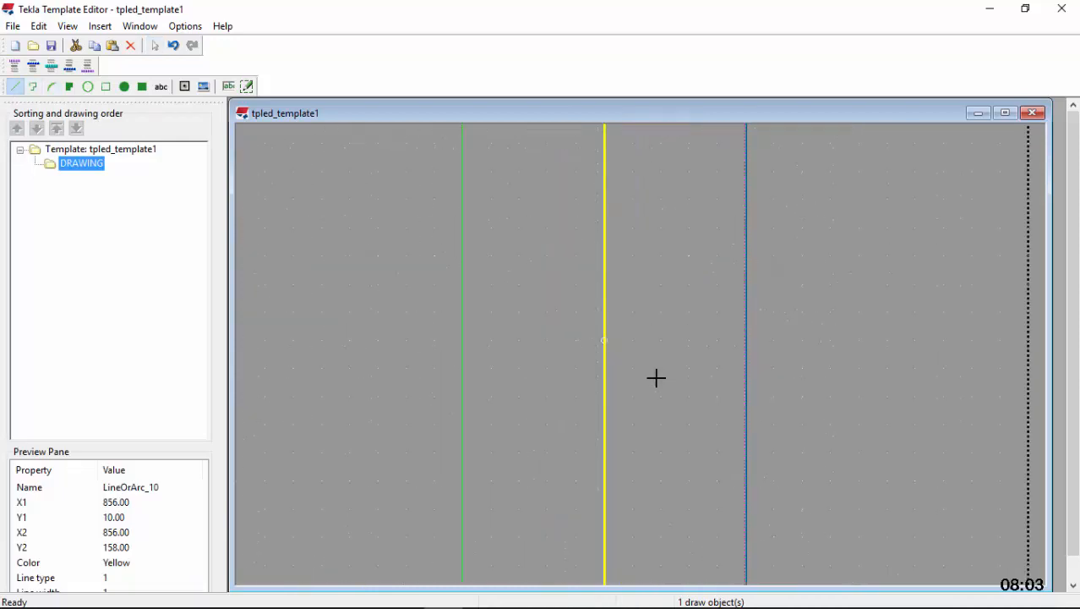
left_click(745, 340)
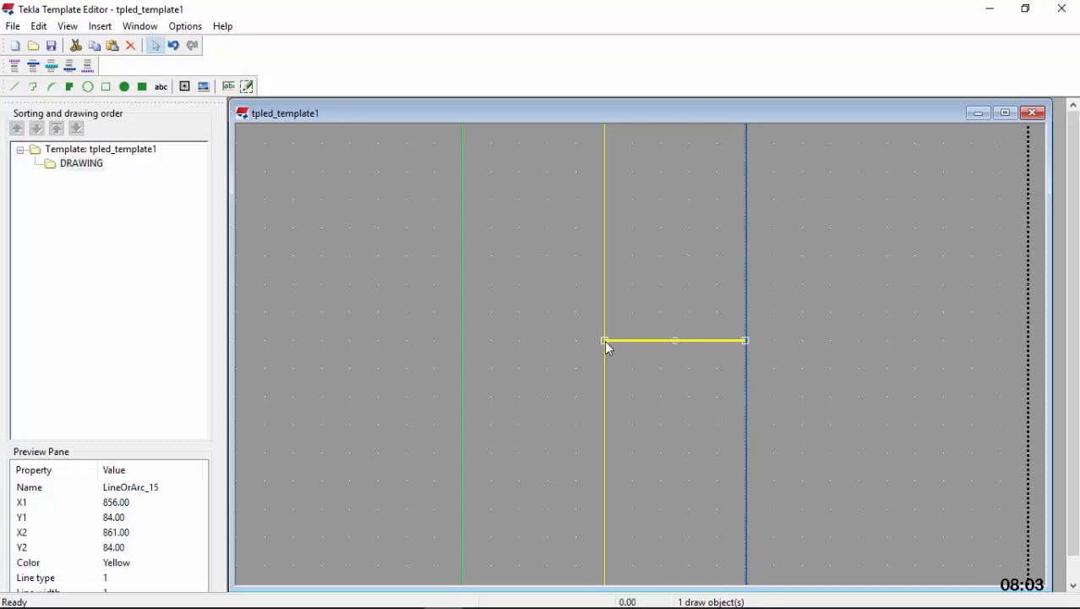
left_click_drag(604, 339, 464, 338)
Copy the short vertical helper line and paste it directly above at X 856, spanning Y 159 to Y 307
scroll(630, 448, "down", 4)
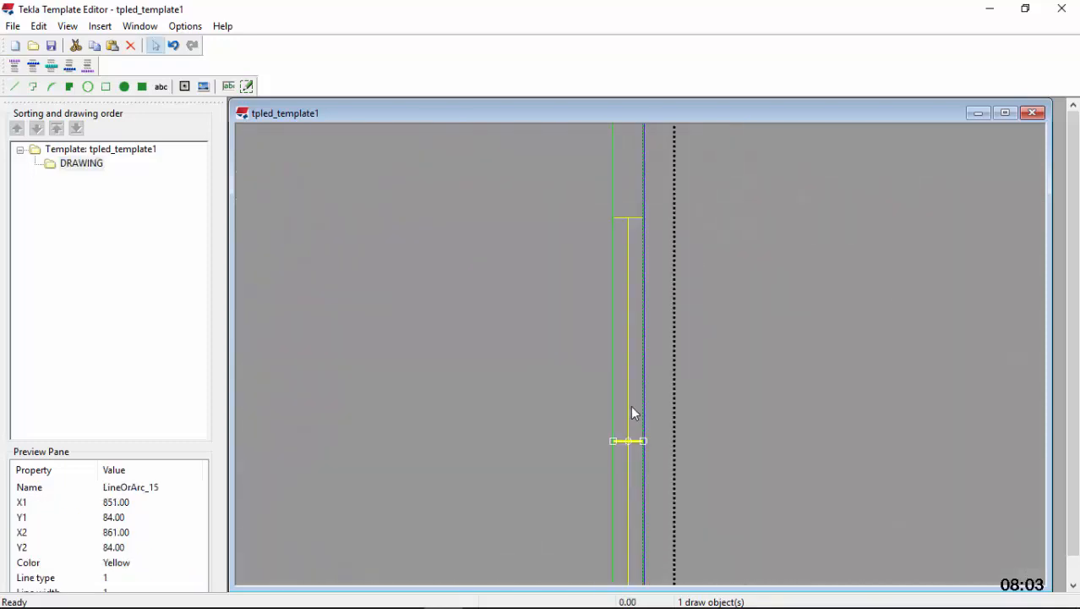
right_click(633, 406)
left_click(704, 217)
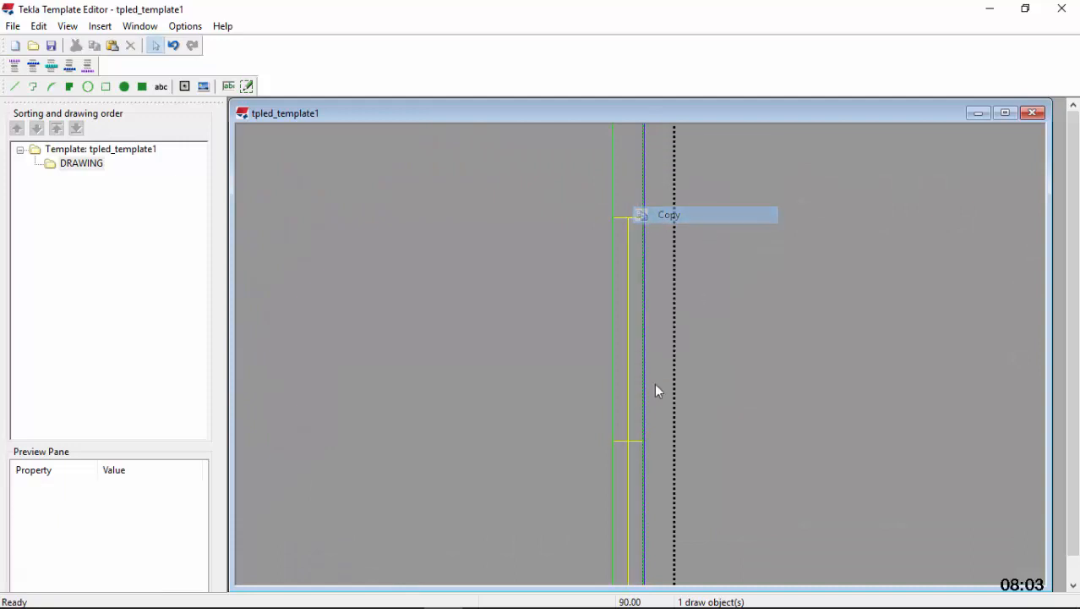
scroll(636, 148, "up", 3)
right_click(628, 149)
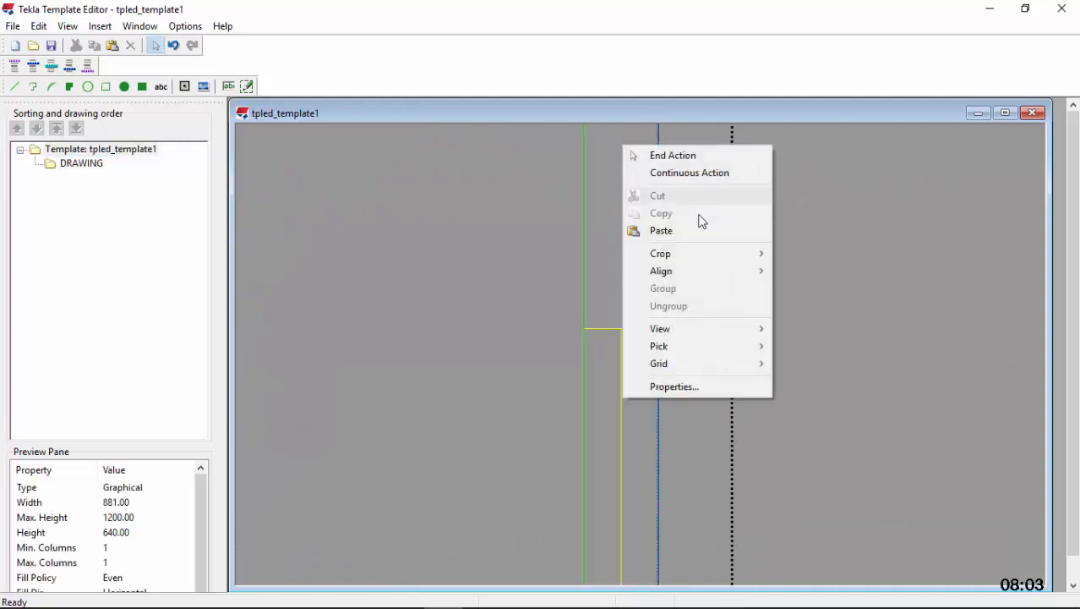
left_click(681, 231)
scroll(617, 376, "down", 4)
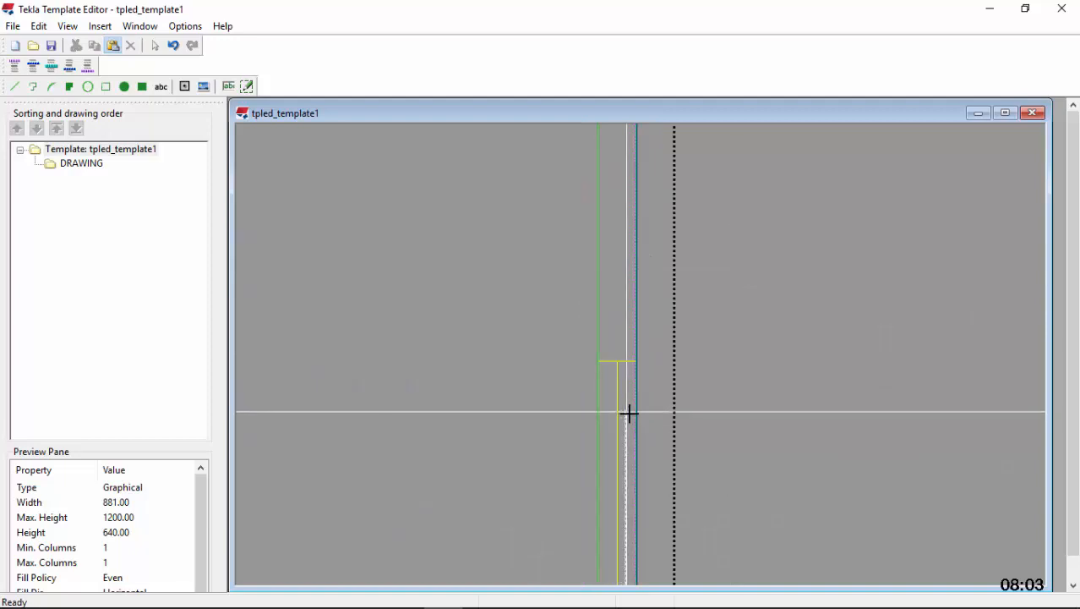
scroll(628, 237, "up", 5)
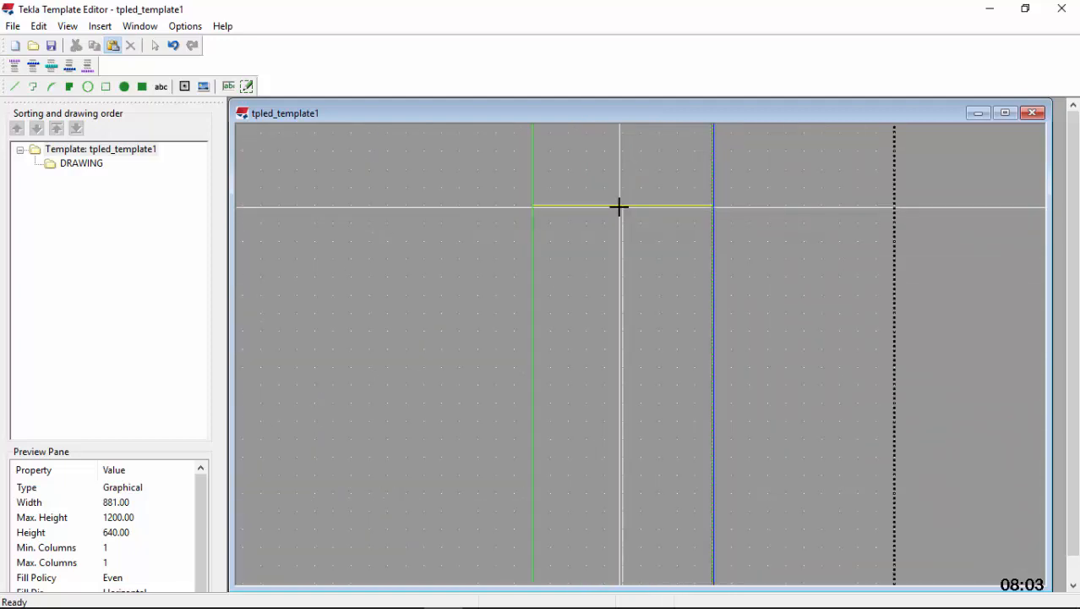
left_click(622, 206)
scroll(642, 183, "down", 7)
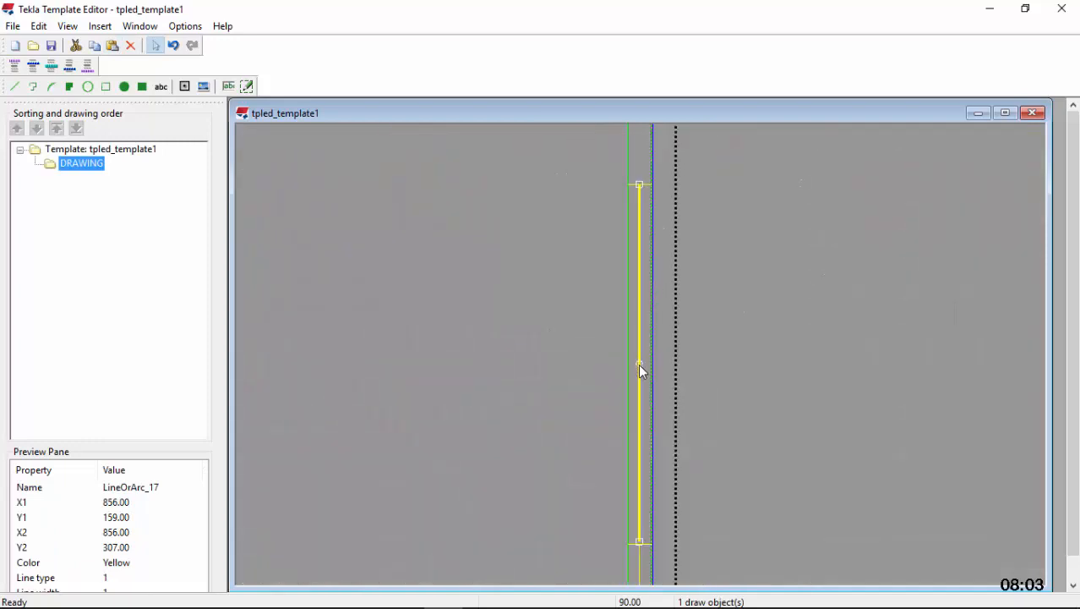
Draw a horizontal division line at Y 233 from the pasted helper line's midpoint and stretch it from X 851 to X 861
scroll(640, 364, "up", 6)
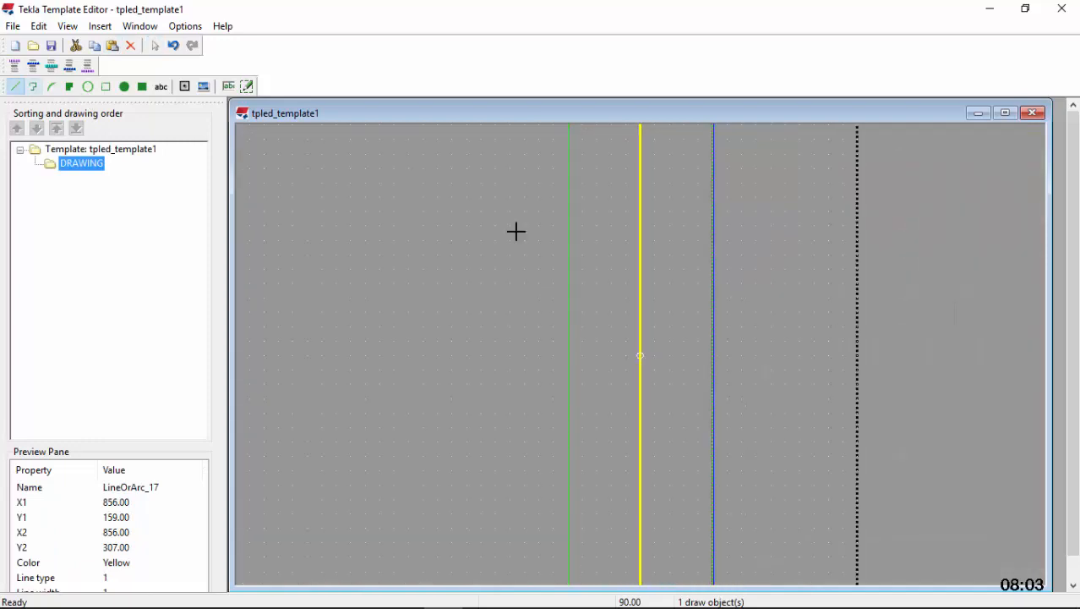
scroll(642, 351, "up", 2)
left_click(625, 345)
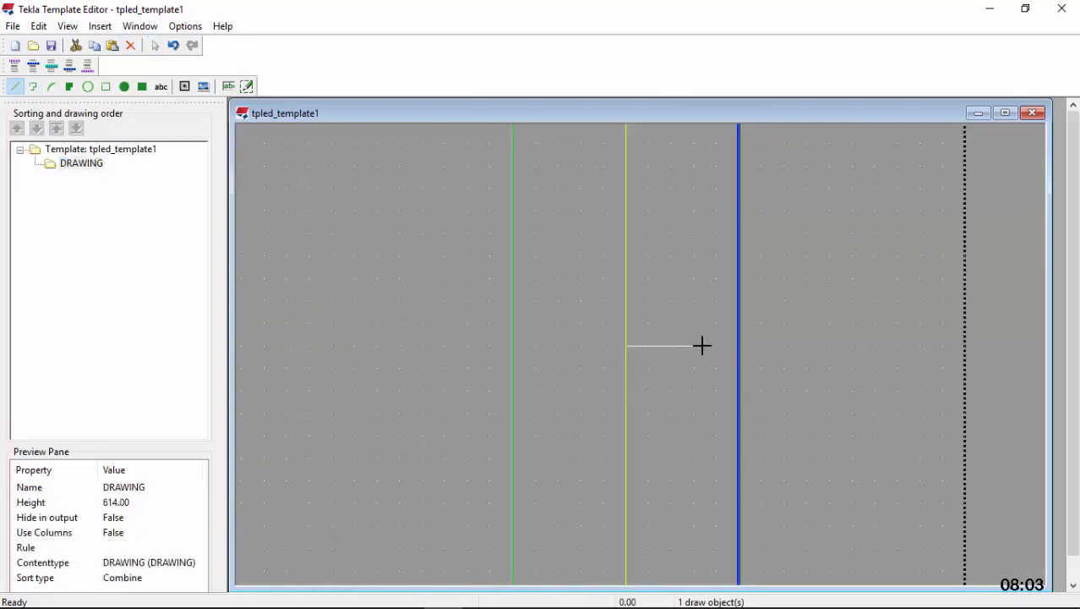
left_click(734, 350)
left_click(676, 348)
left_click_drag(625, 346, 510, 352)
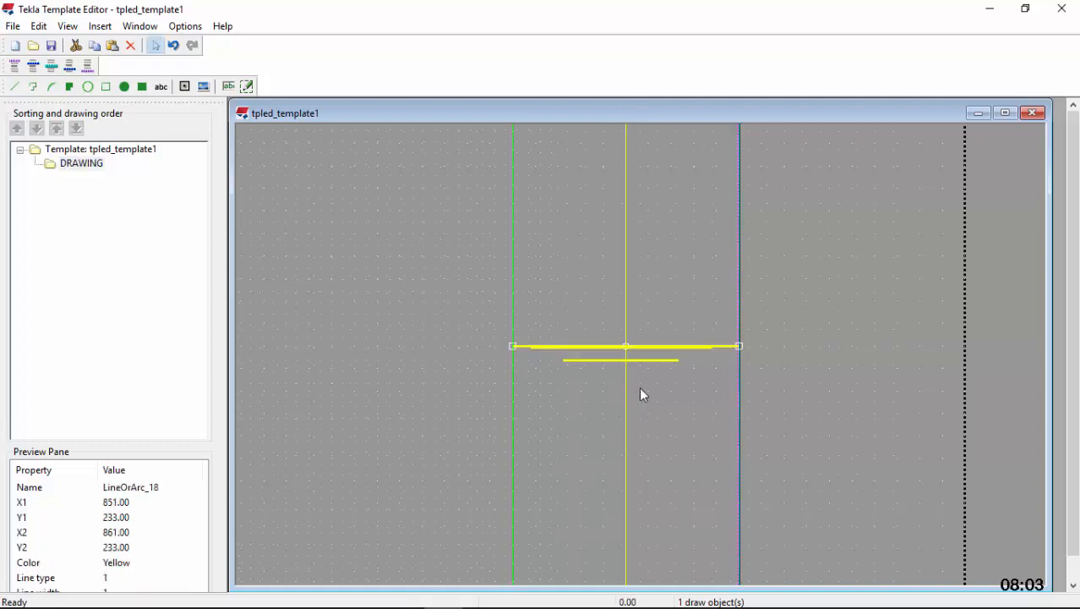
Copy the vertical helper line spanning Y 159 to Y 307 and start pasting it for the margin section above the Y 307 division line
scroll(641, 394, "down", 4)
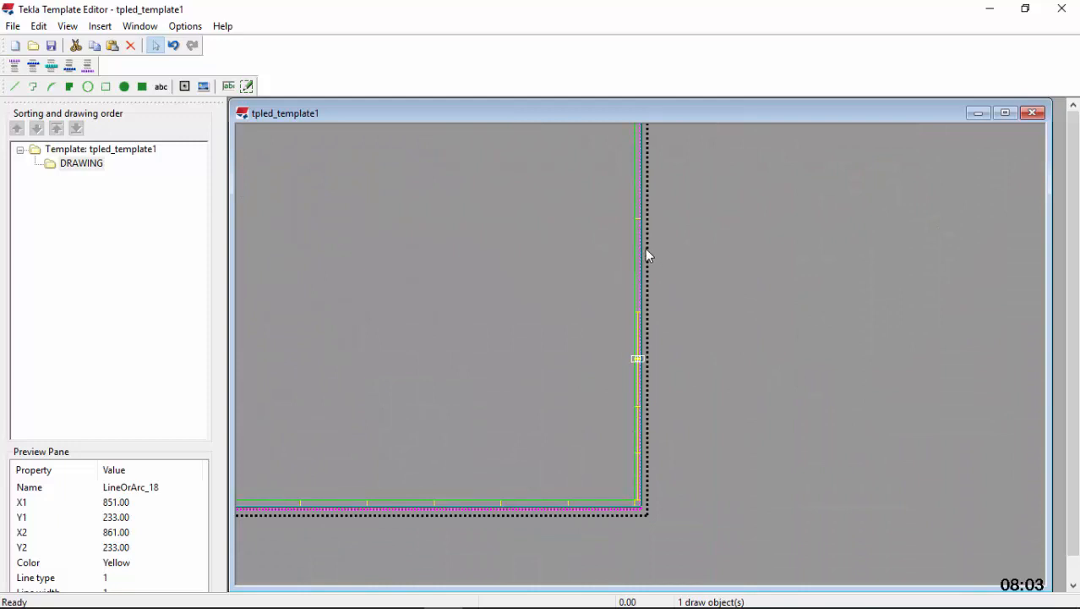
scroll(650, 304, "up", 3)
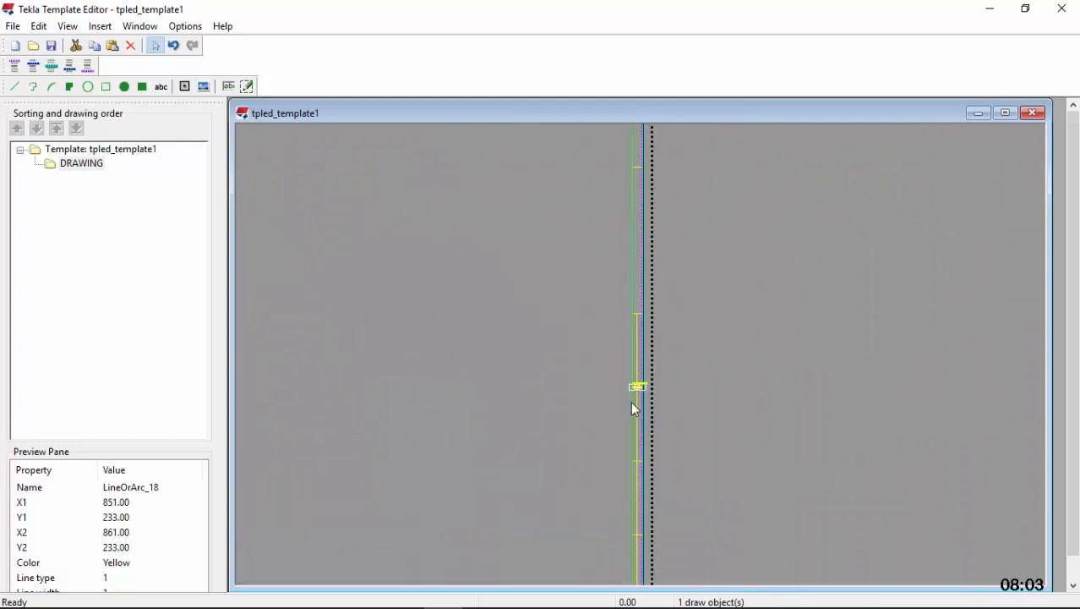
left_click(641, 429)
right_click(640, 427)
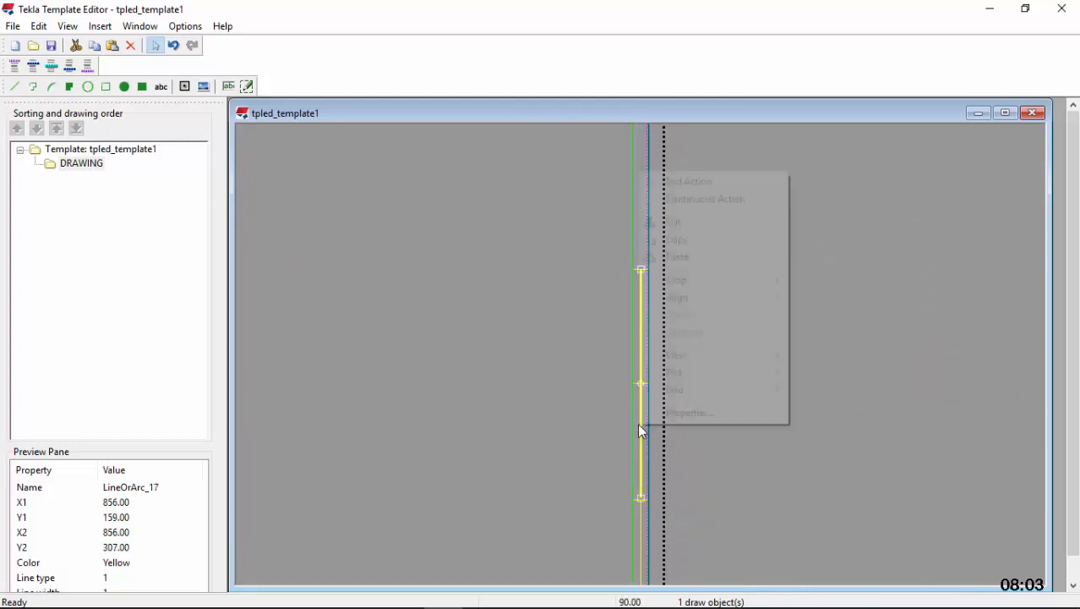
left_click(690, 239)
scroll(633, 337, "up", 3)
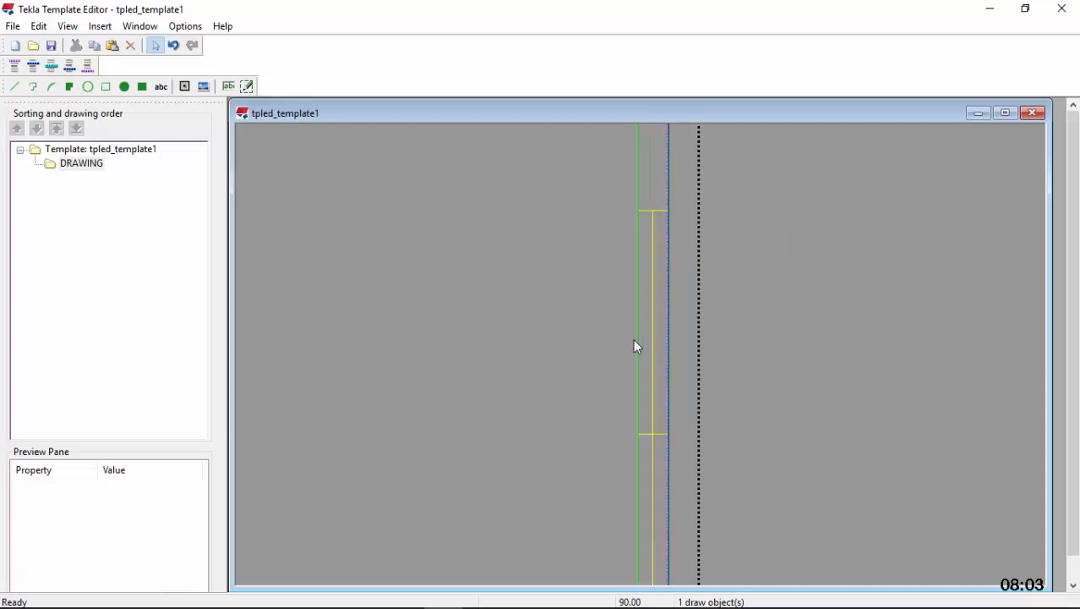
scroll(633, 339, "down", 3)
scroll(642, 218, "up", 3)
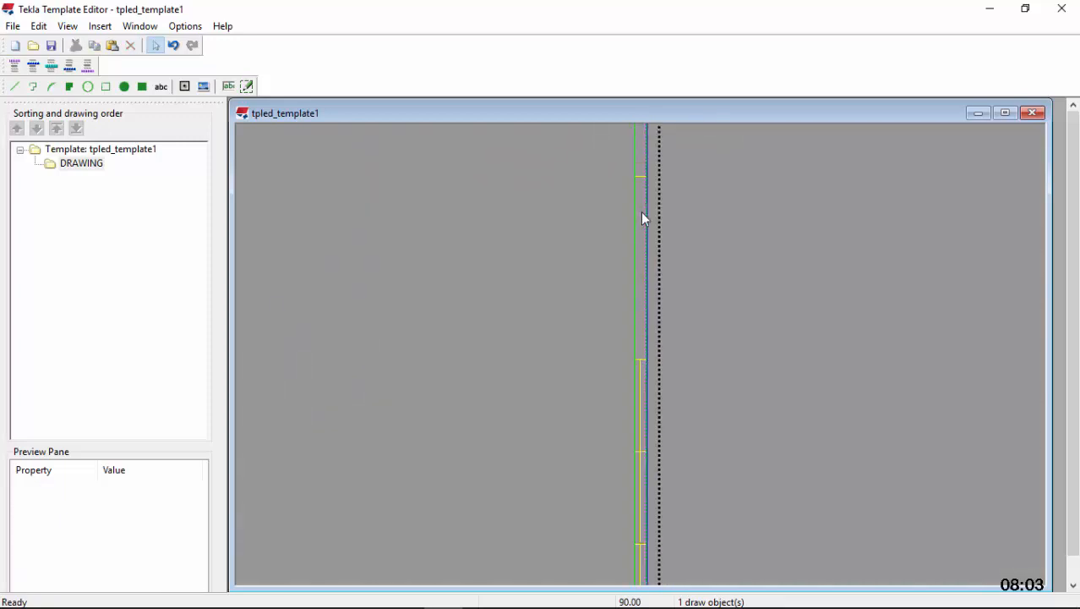
scroll(642, 213, "up", 1)
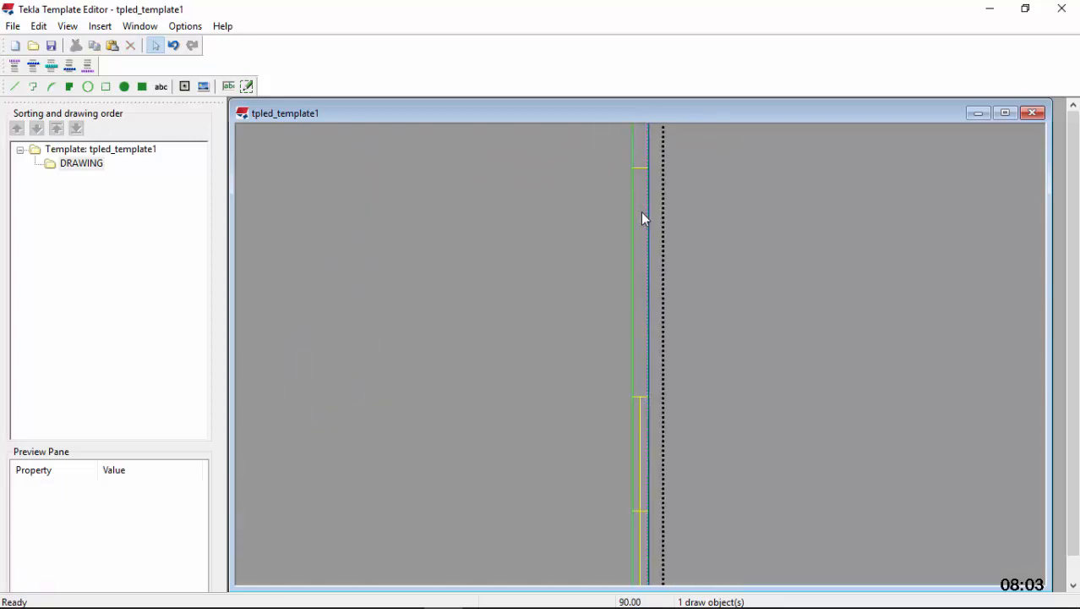
left_click(642, 212)
right_click(642, 212)
left_click(698, 298)
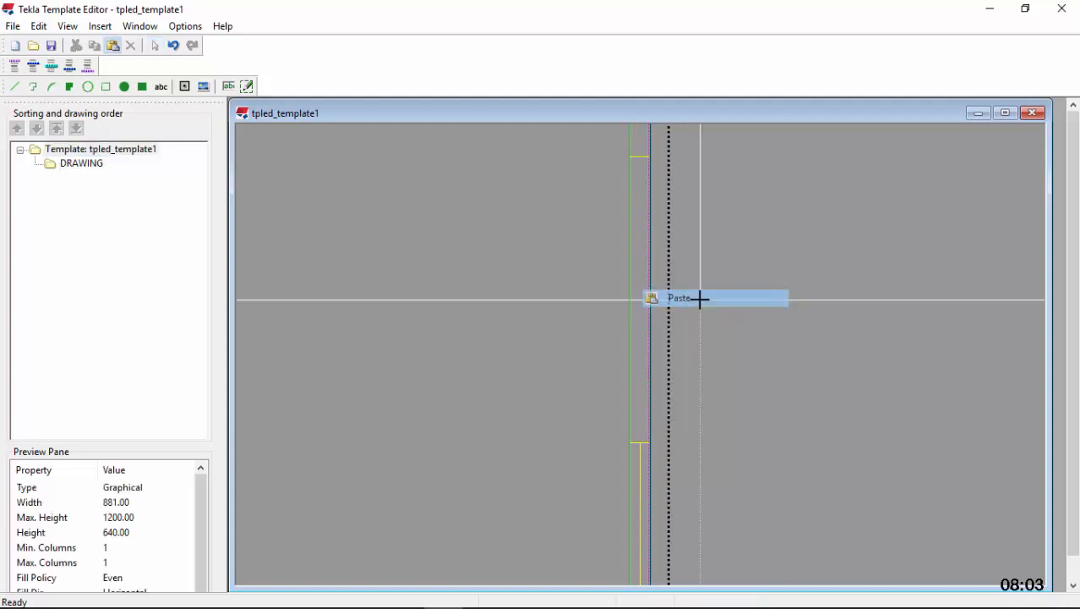
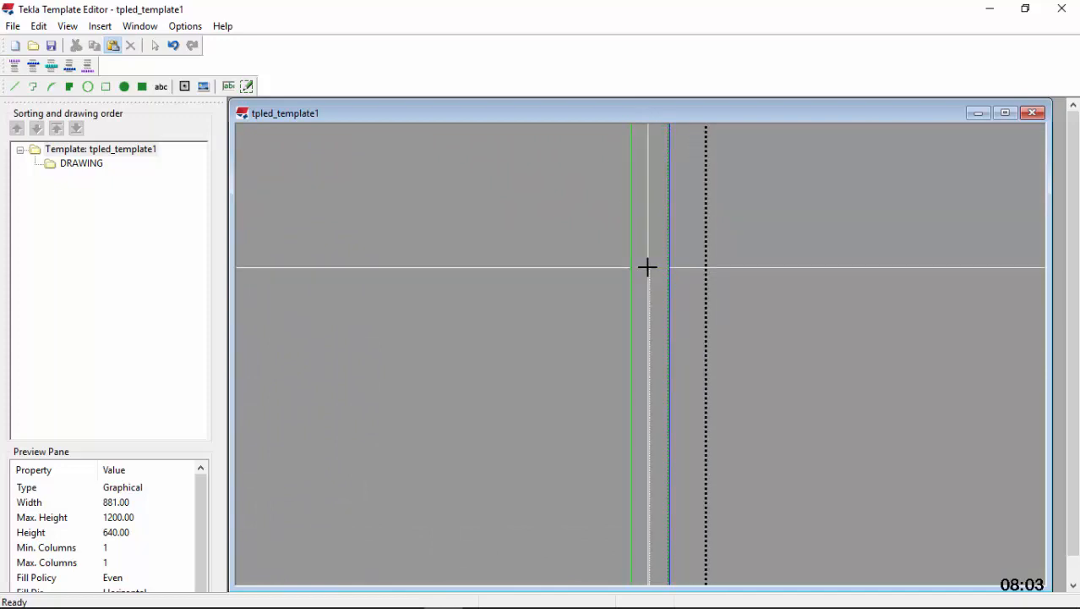
Place the pasted vertical helper line in the right margin at X 856, spanning Y 307 to Y 455
left_click(648, 267)
scroll(677, 459, "up", 2)
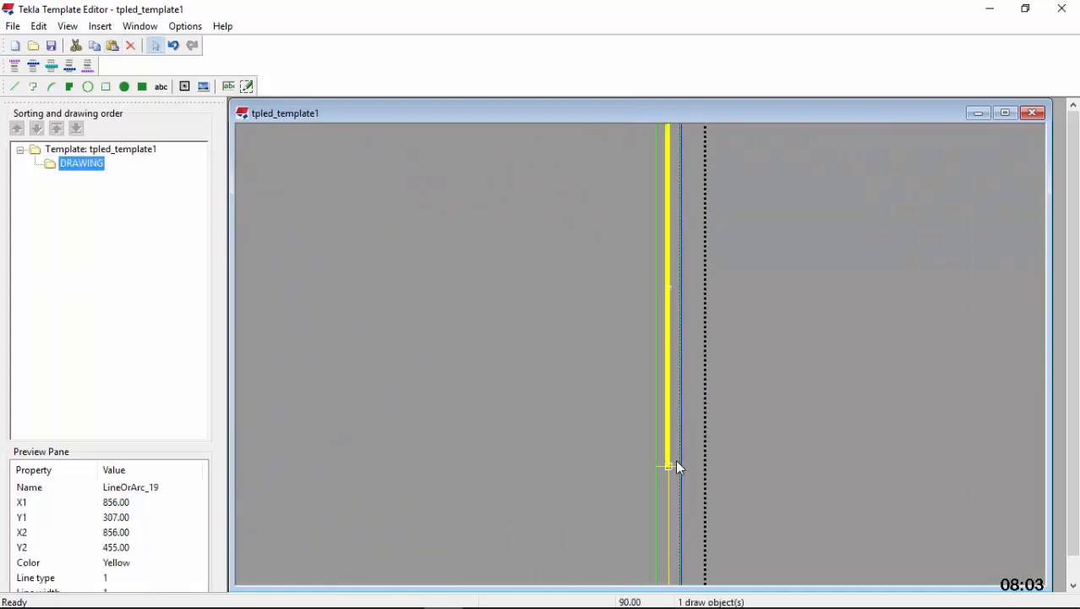
left_click(793, 410)
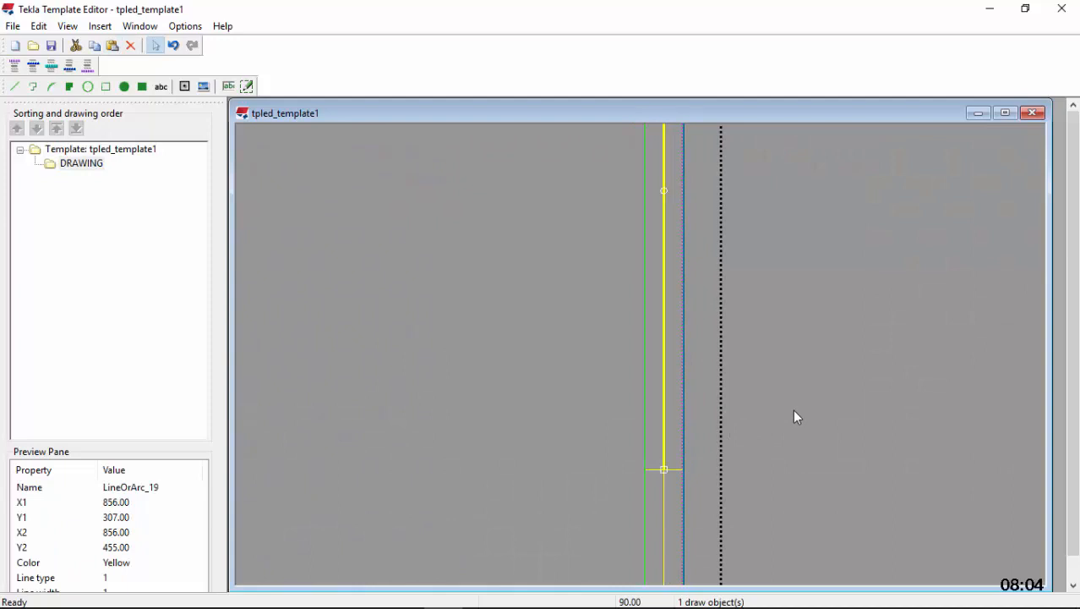
Draw a horizontal division line at Y 381 from the helper line's midpoint and stretch it from X 851 to X 861
left_click(666, 400)
scroll(678, 391, "down", 1)
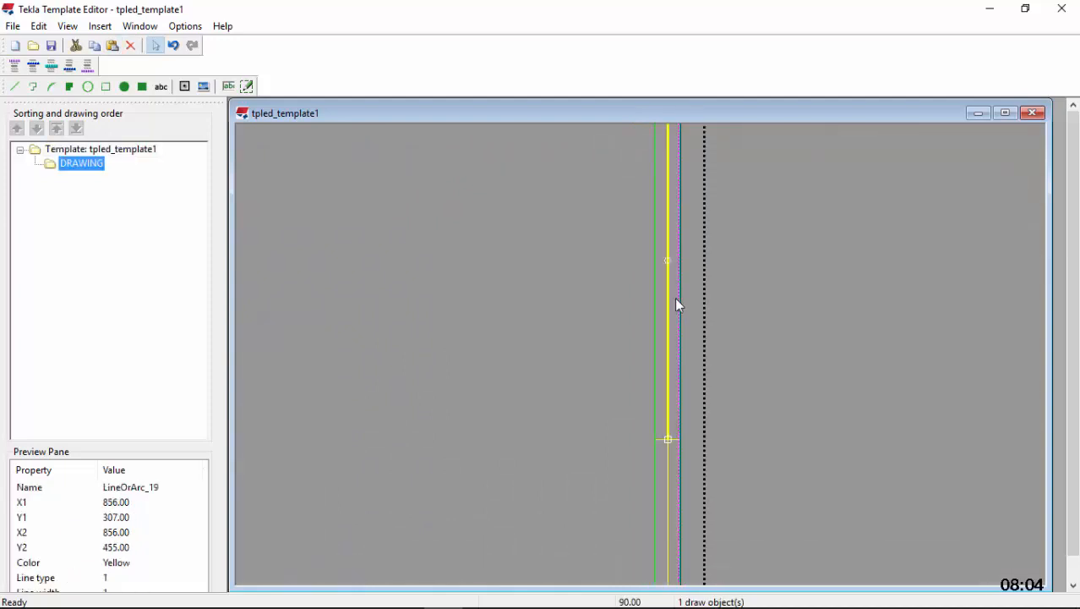
scroll(667, 257, "up", 2)
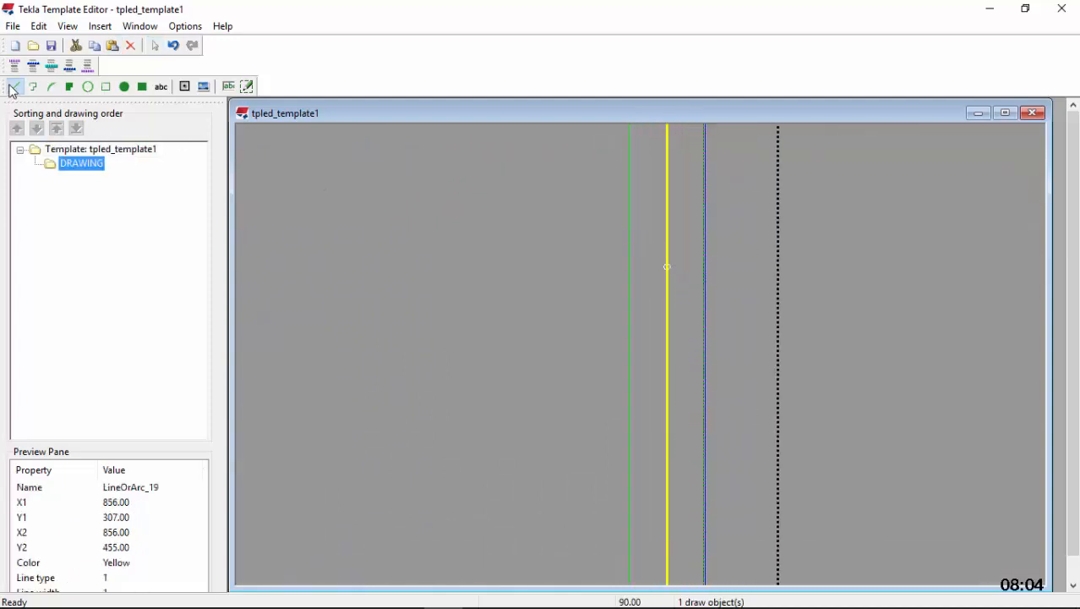
scroll(685, 258, "up", 2)
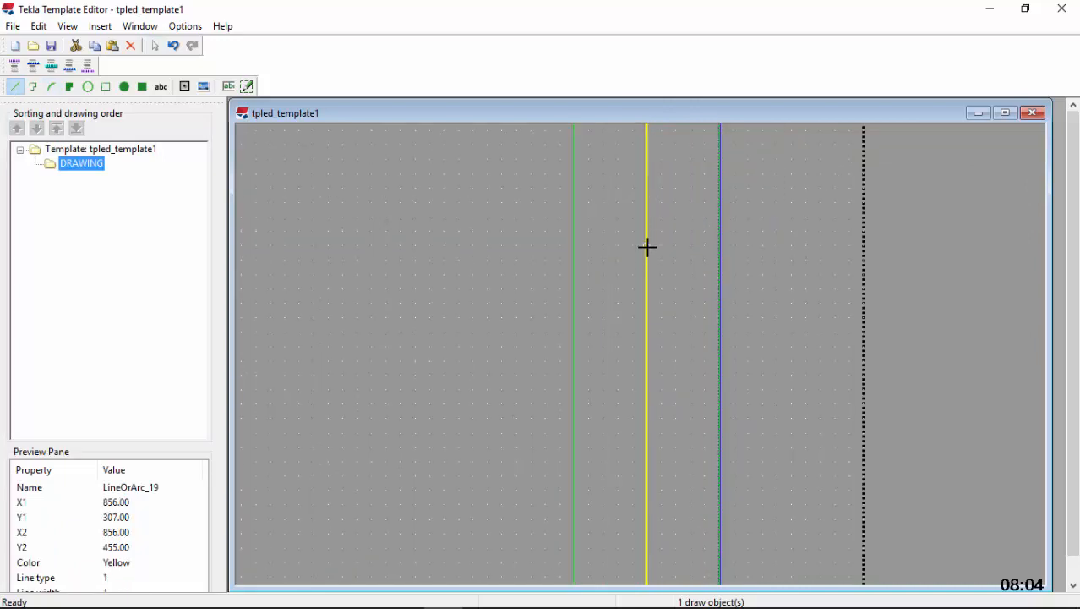
left_click(703, 249)
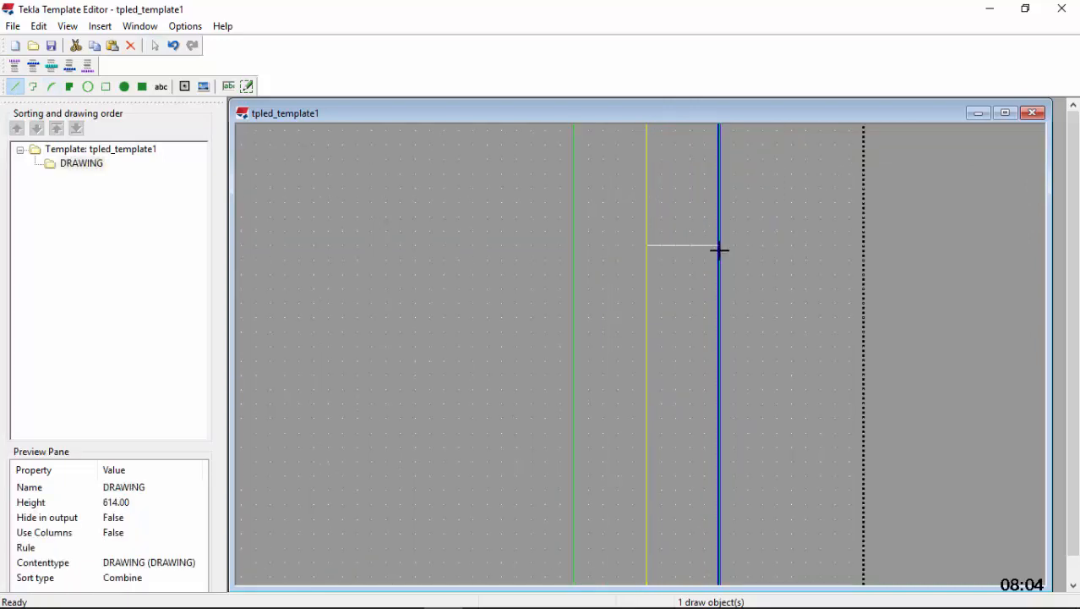
left_click(647, 246)
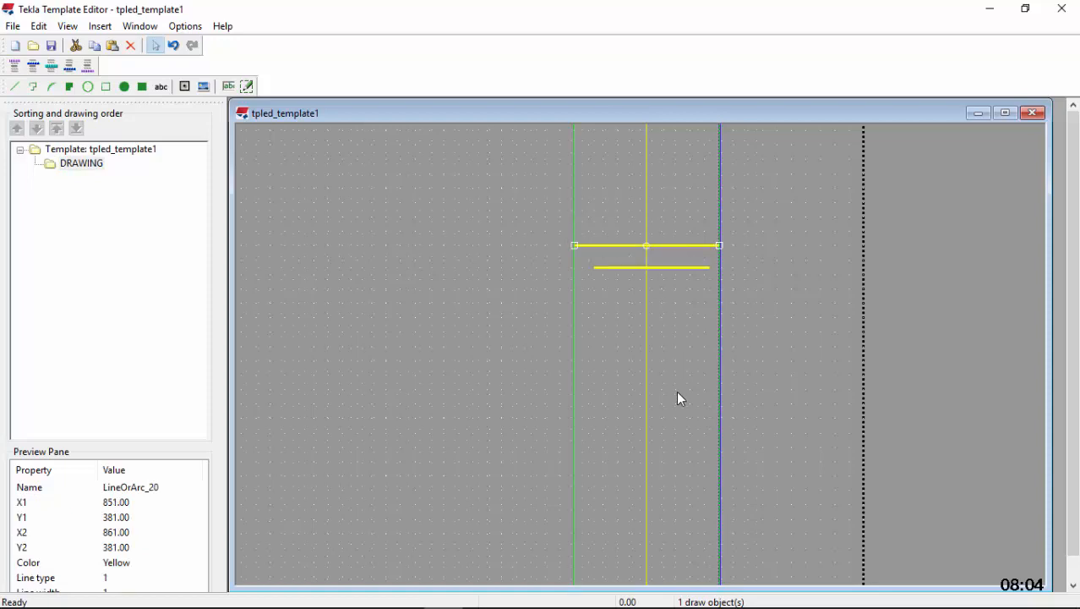
Copy the helper line spanning Y 307 to Y 455 and paste it directly above at X 855, from Y 456 to Y 604
scroll(677, 398, "down", 4)
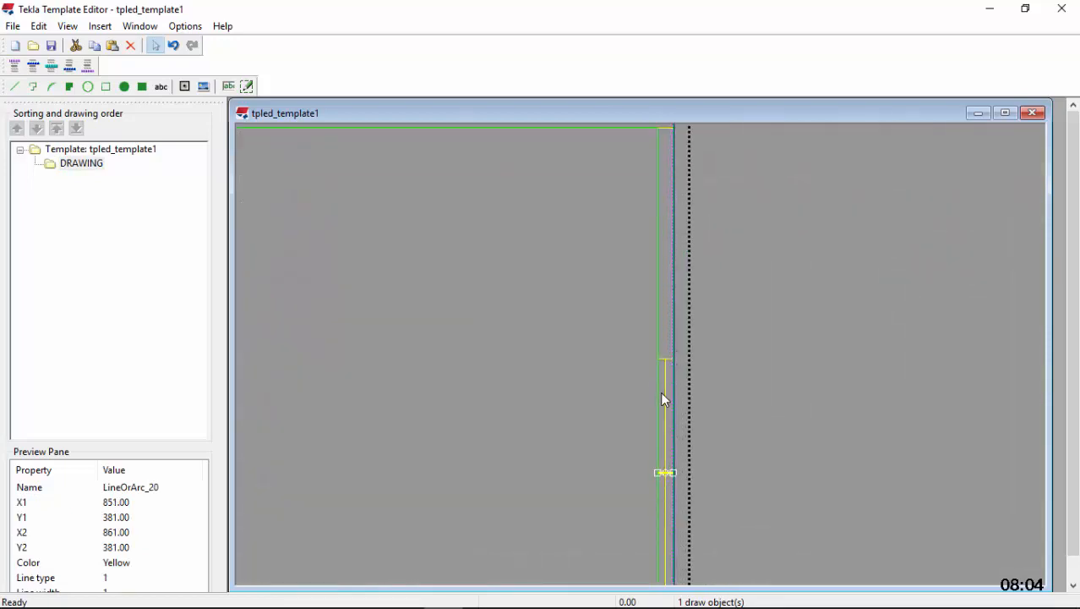
right_click(665, 391)
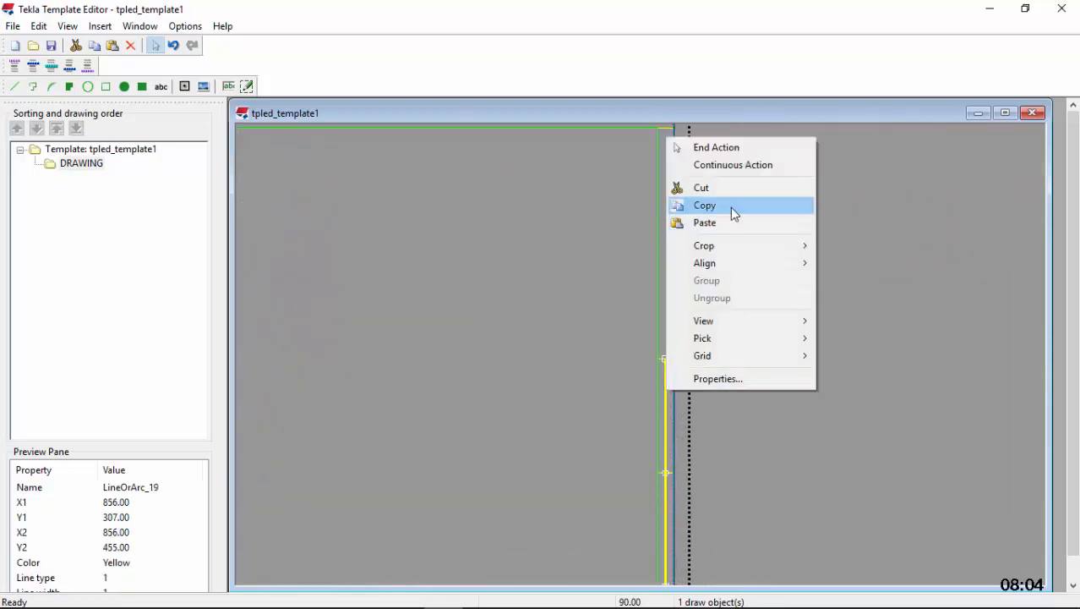
left_click(735, 210)
scroll(667, 213, "up", 2)
left_click(667, 209)
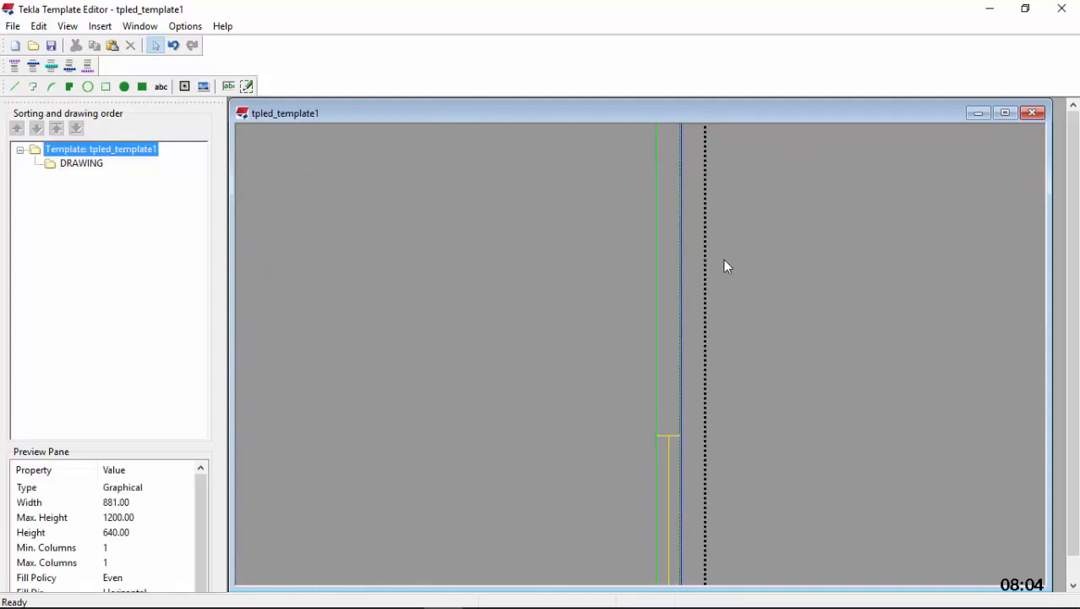
right_click(664, 228)
left_click(721, 309)
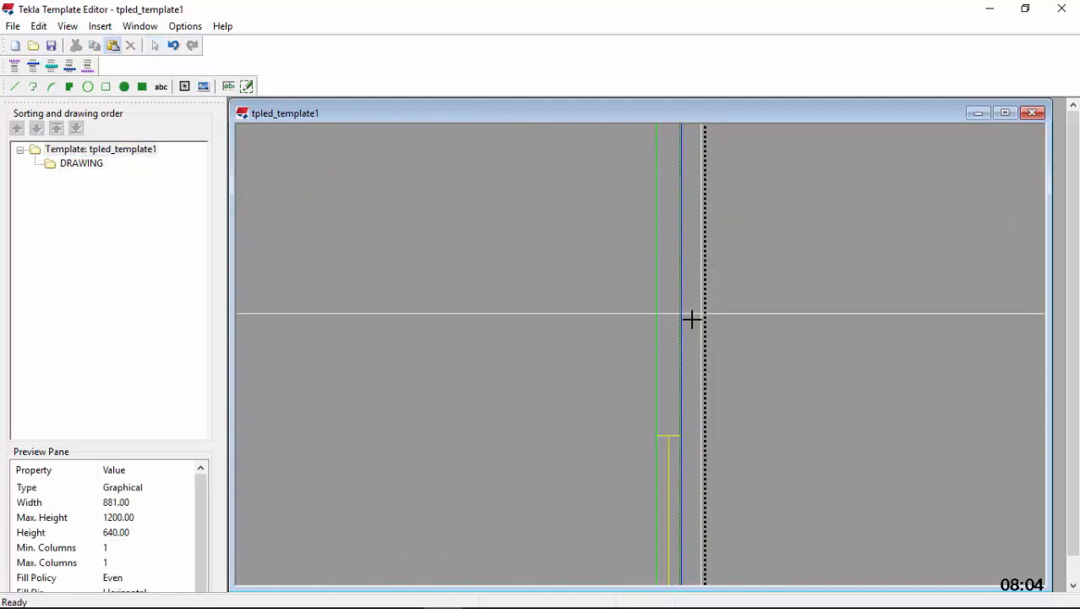
scroll(670, 399, "down", 1)
scroll(663, 188, "up", 3)
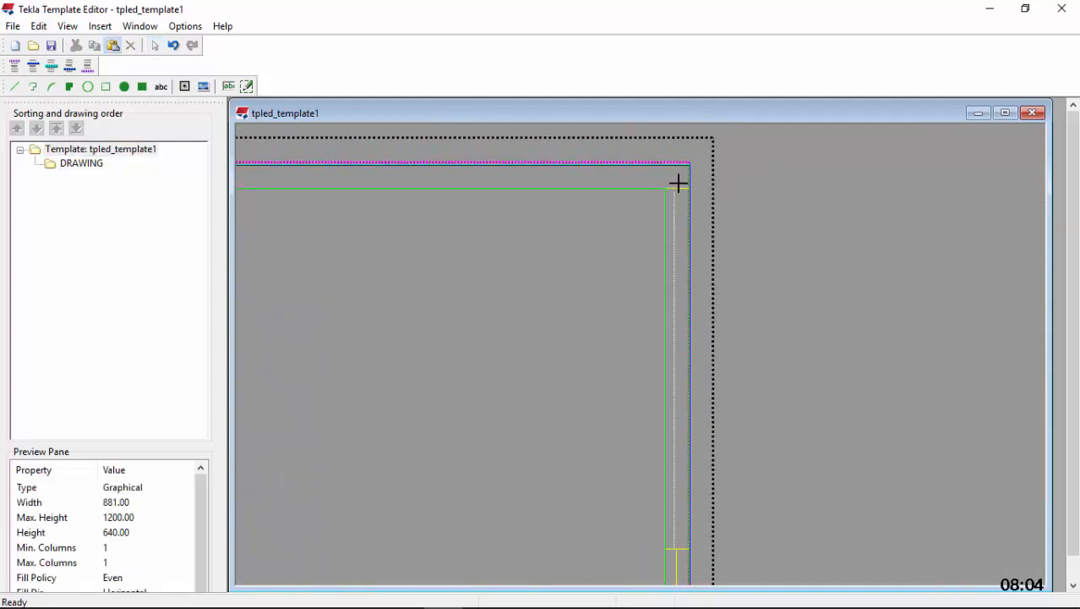
scroll(678, 188, "up", 2)
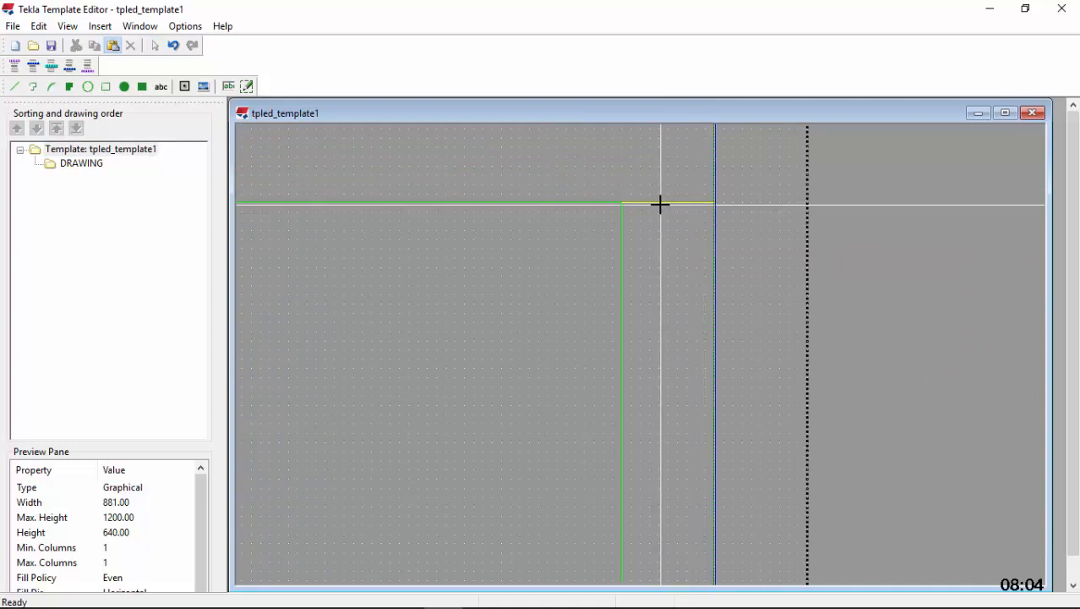
left_click(660, 202)
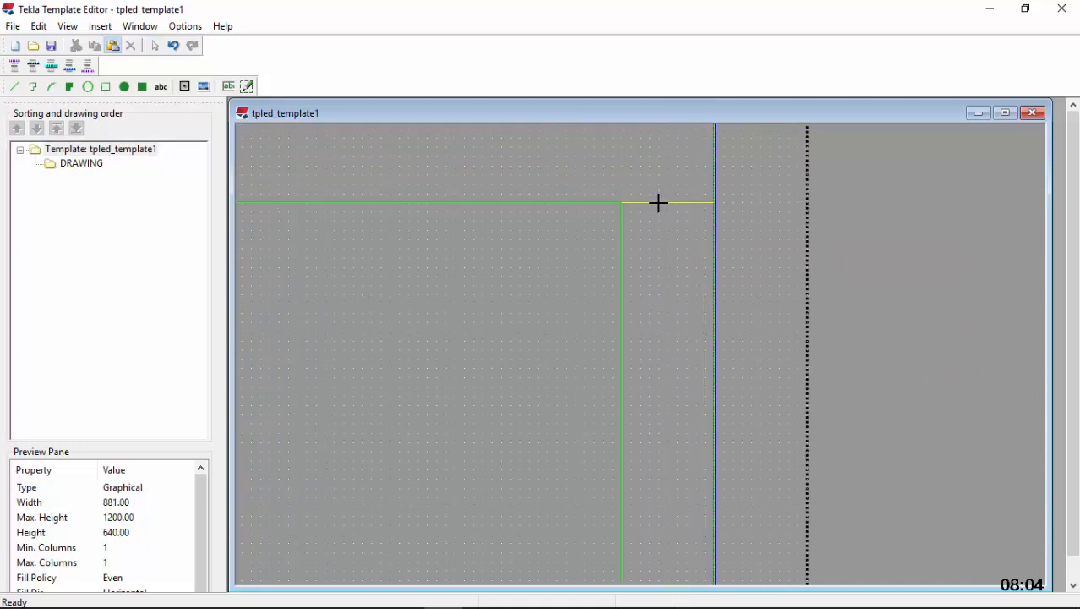
Extend the lower end of the topmost helper line down to the division line at Y 455
scroll(670, 178, "down", 8)
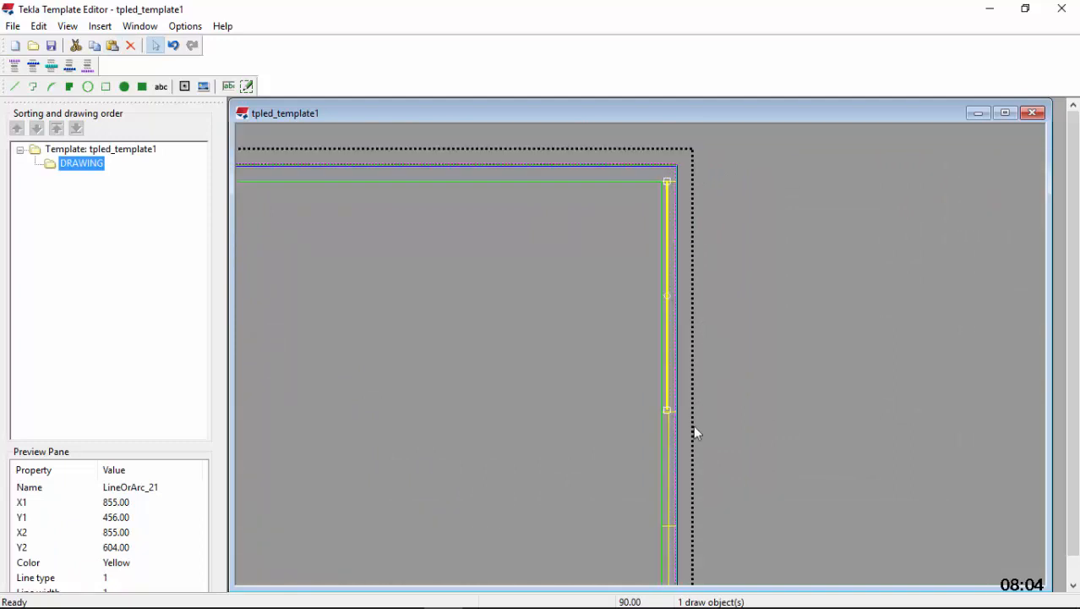
scroll(666, 412, "up", 2)
scroll(665, 415, "up", 4)
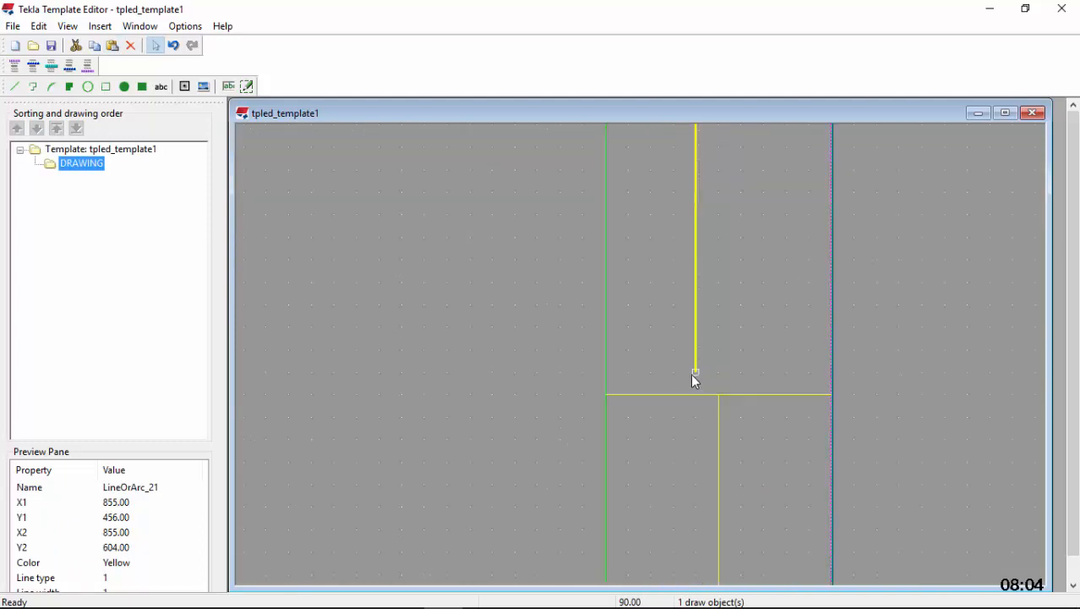
left_click(694, 370)
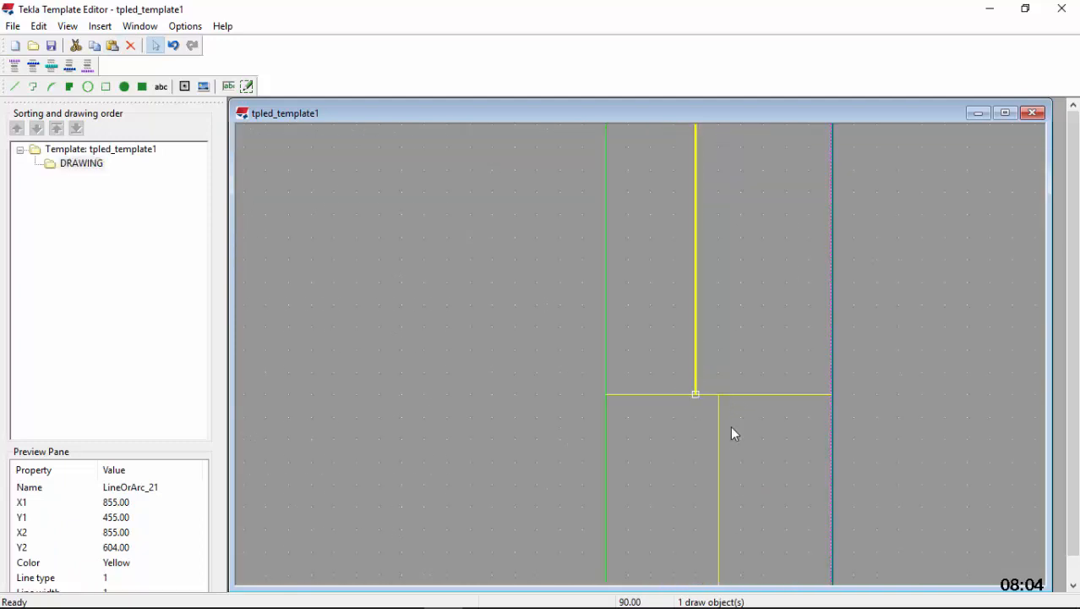
Draw a horizontal division line at Y 529 from the topmost helper line's midpoint and stretch it from X 851 to X 861
scroll(727, 432, "down", 7)
scroll(722, 232, "up", 2)
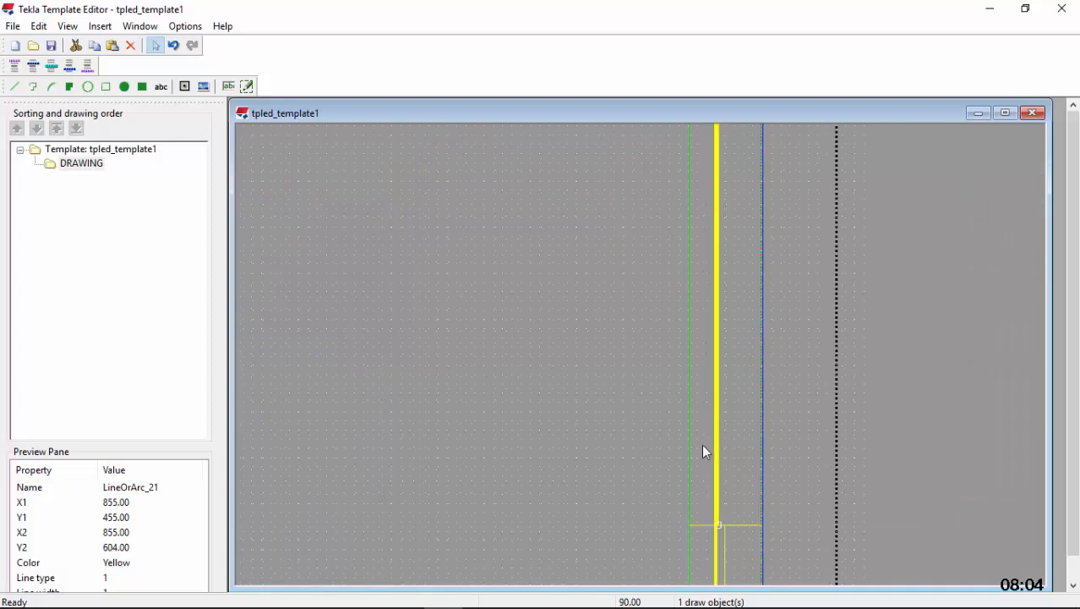
scroll(705, 453, "down", 2)
scroll(710, 227, "up", 4)
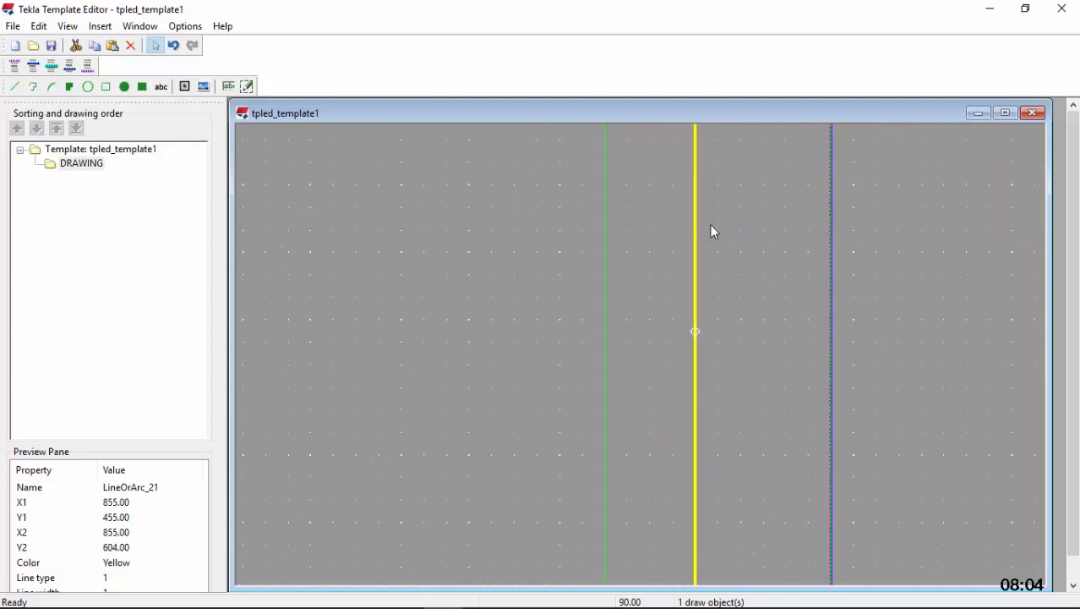
scroll(711, 229, "up", 2)
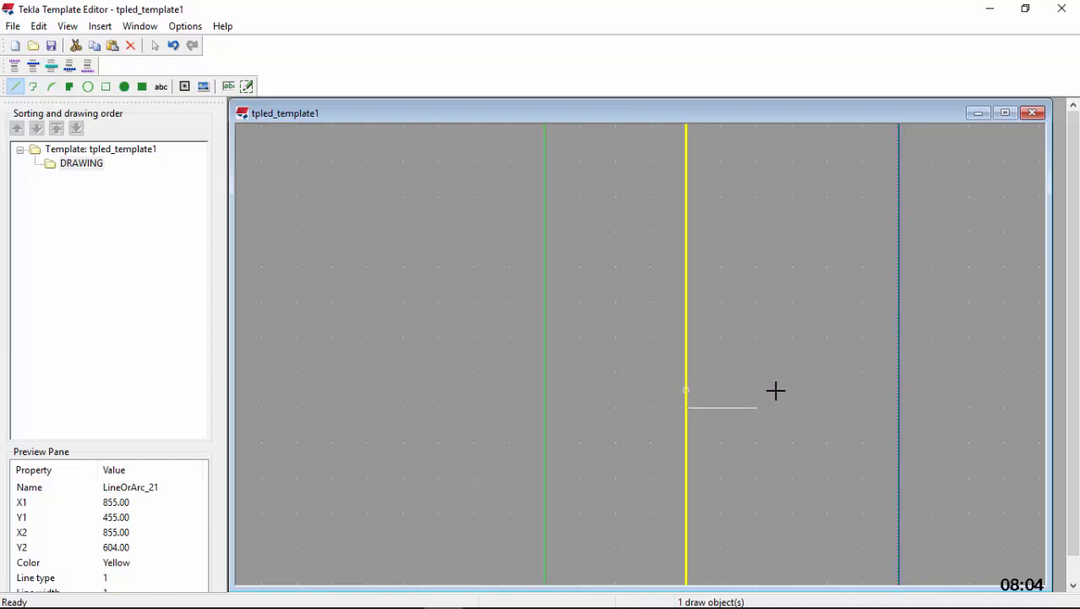
left_click(895, 392)
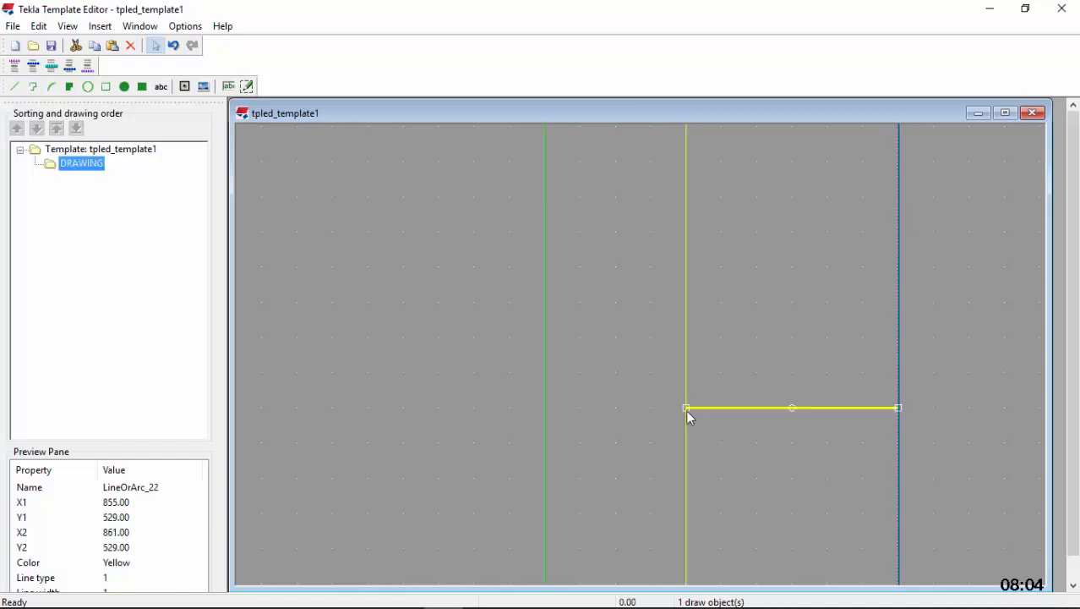
left_click_drag(686, 409, 534, 410)
Delete the two upper vertical helper lines in the right margin, between Y 307 and Y 604
scroll(701, 313, "down", 2)
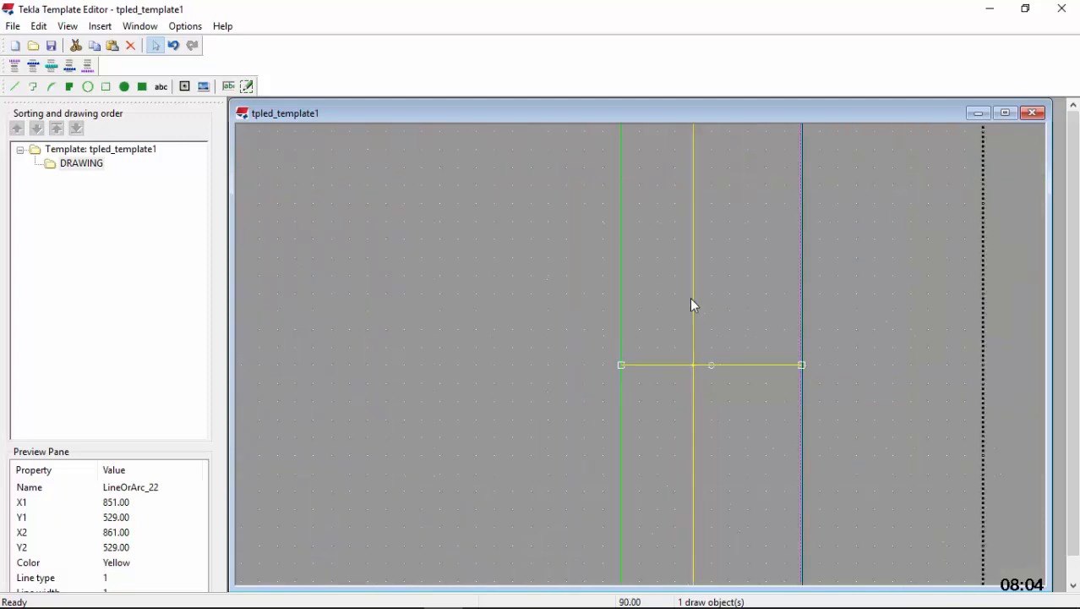
left_click(693, 288)
left_click(132, 45)
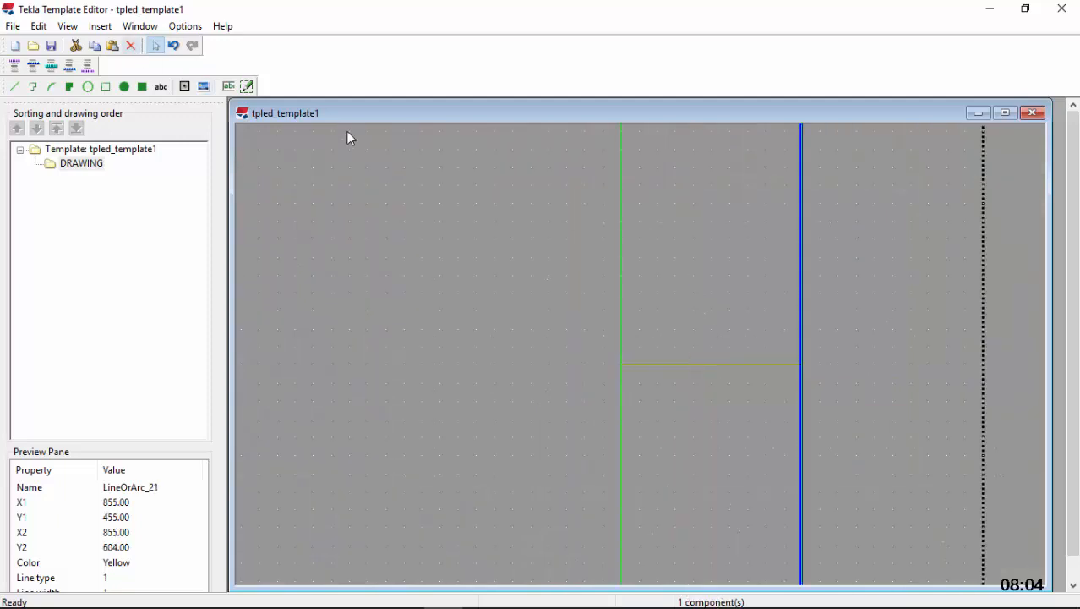
scroll(622, 232, "down", 5)
scroll(614, 381, "up", 3)
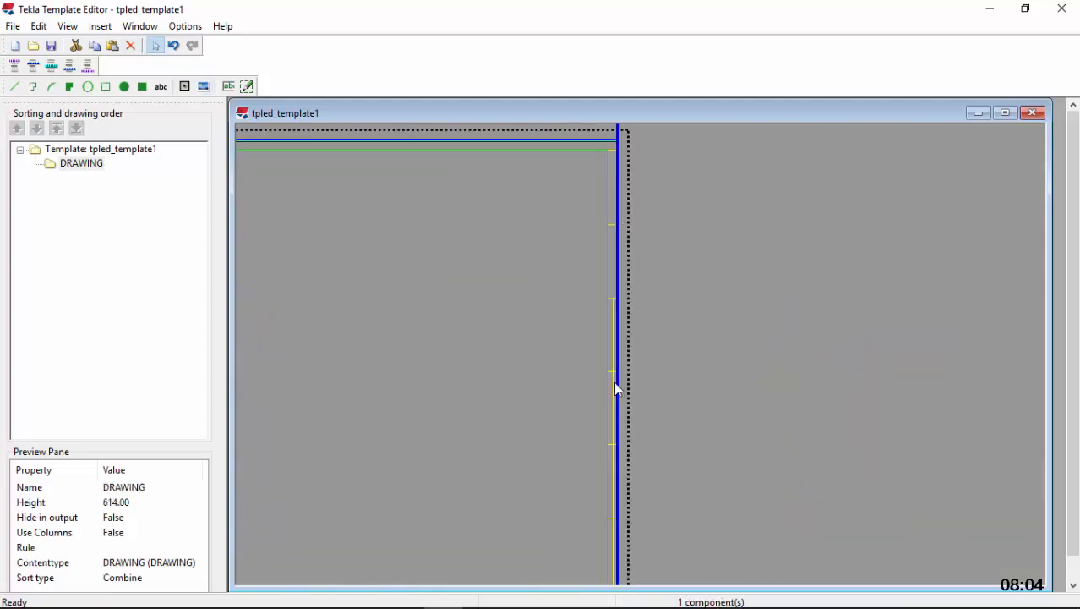
left_click(608, 388)
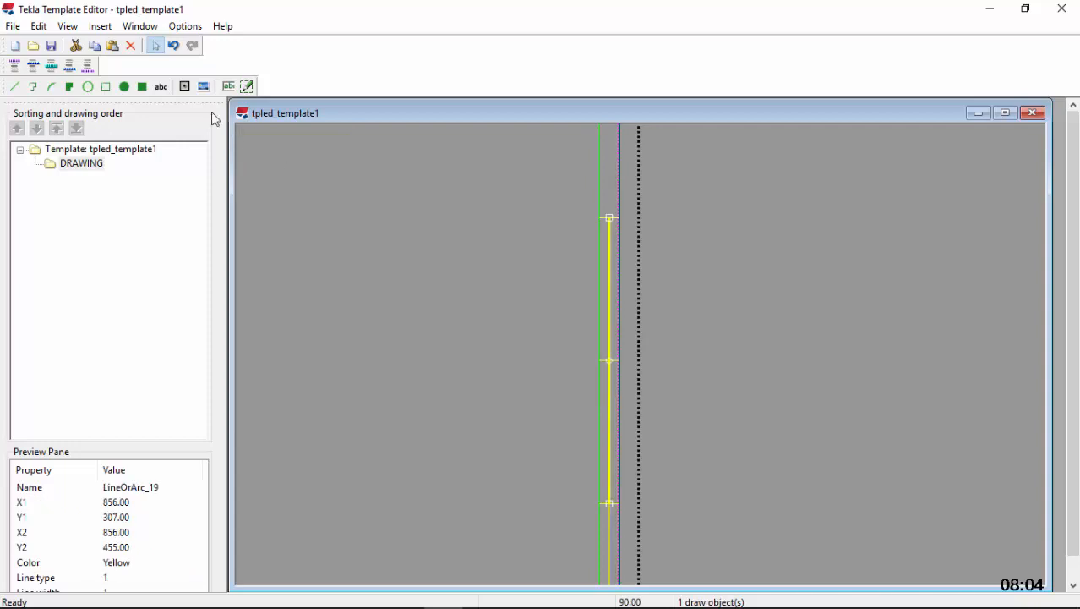
left_click(130, 45)
Delete the two remaining vertical helper lines in the right margin below Y 307
scroll(515, 373, "down", 3)
scroll(517, 380, "up", 3)
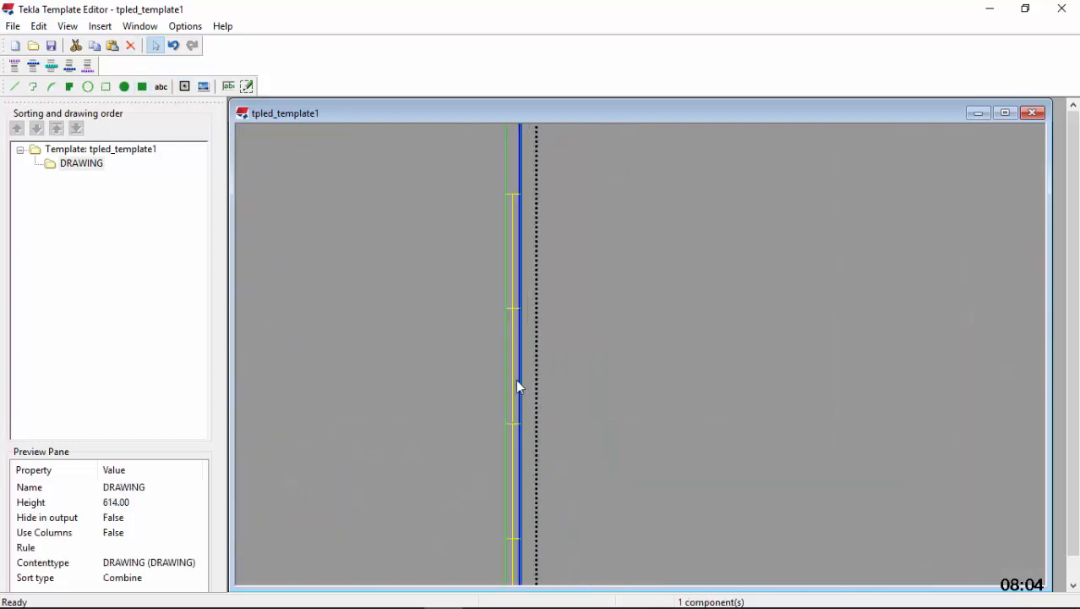
left_click(513, 385)
left_click(130, 47)
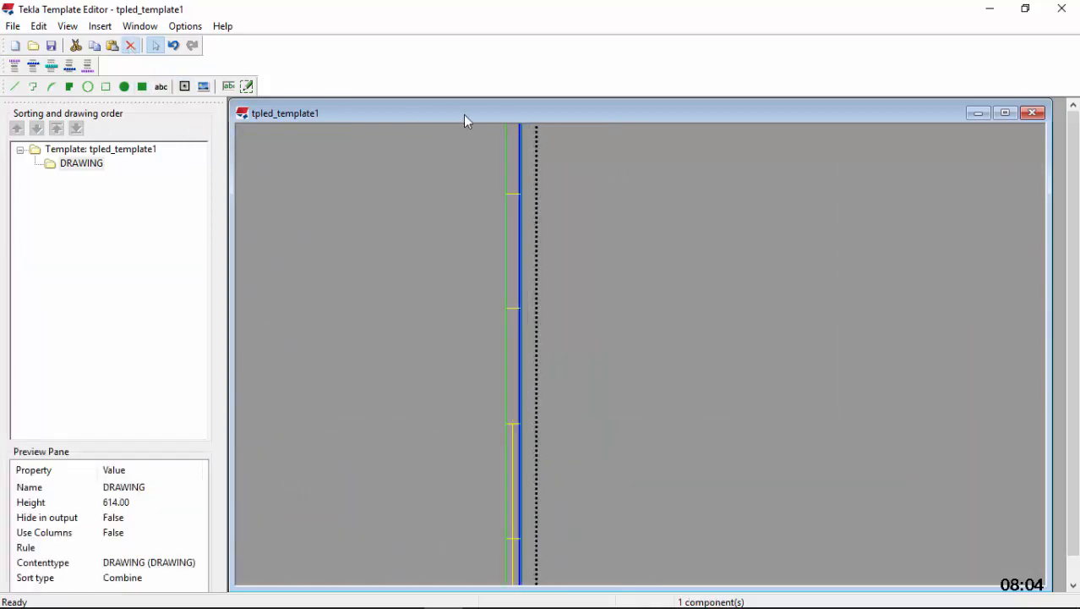
scroll(518, 515, "up", 2)
left_click(503, 501)
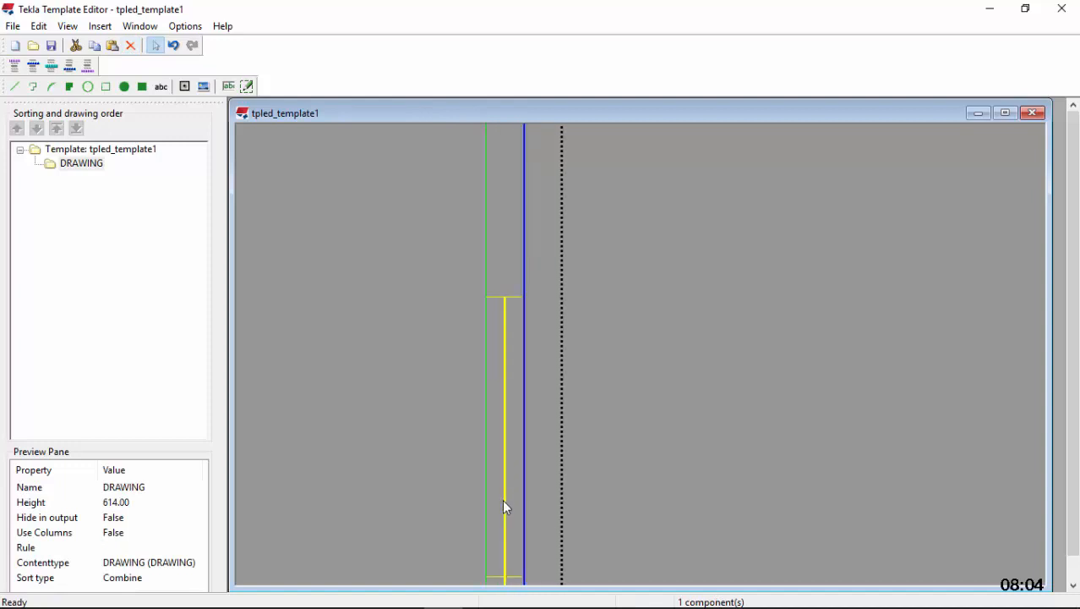
left_click(130, 47)
Delete the short horizontal line at Y 10 and the short vertical line at X 851 in the frame's lower-right corner
scroll(506, 162, "down", 3)
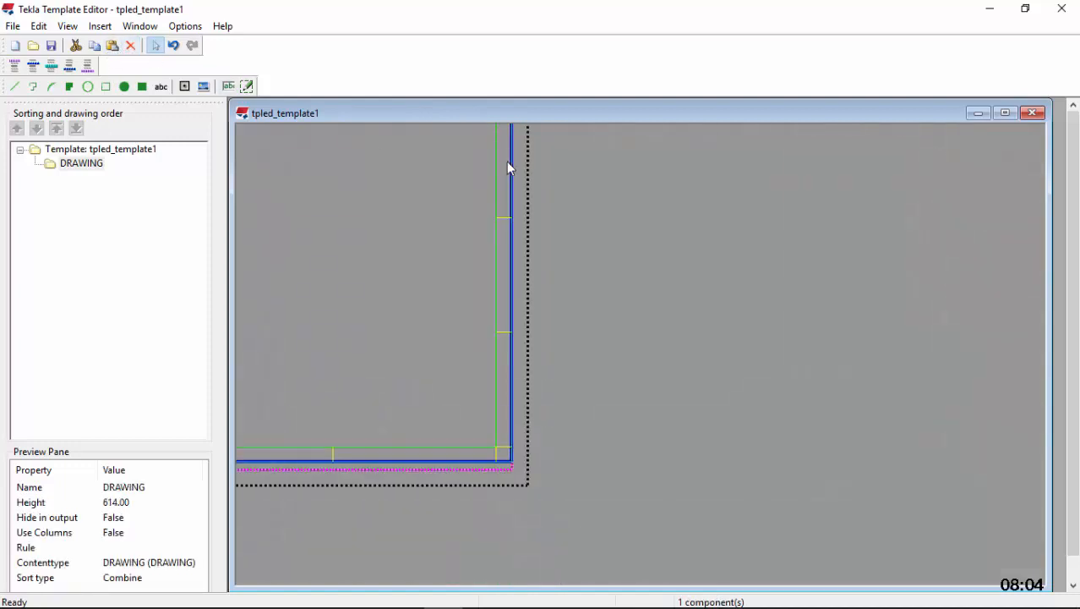
scroll(507, 348, "up", 1)
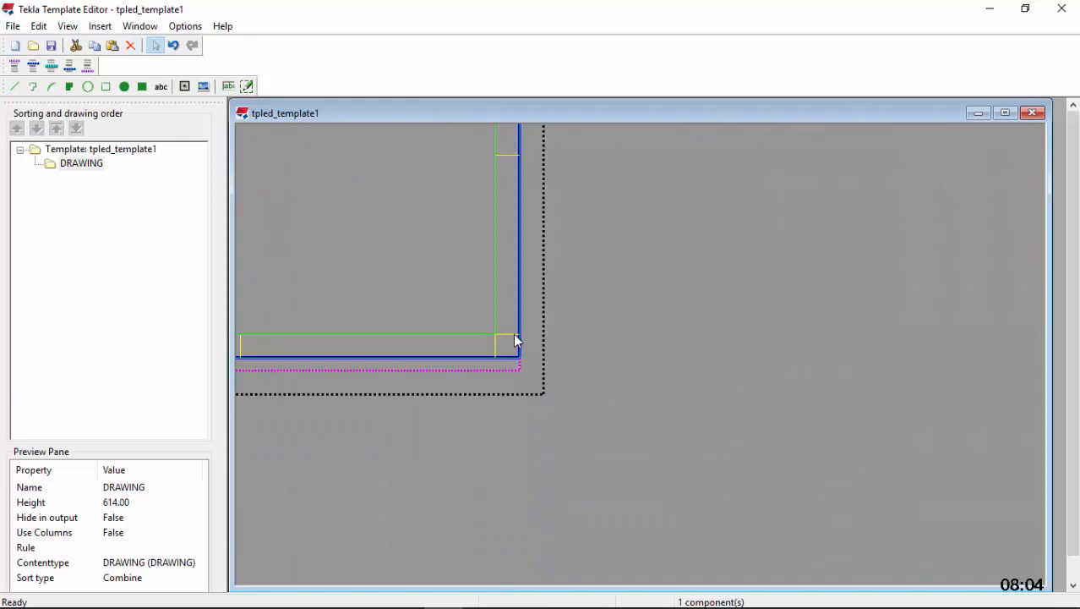
left_click(516, 335)
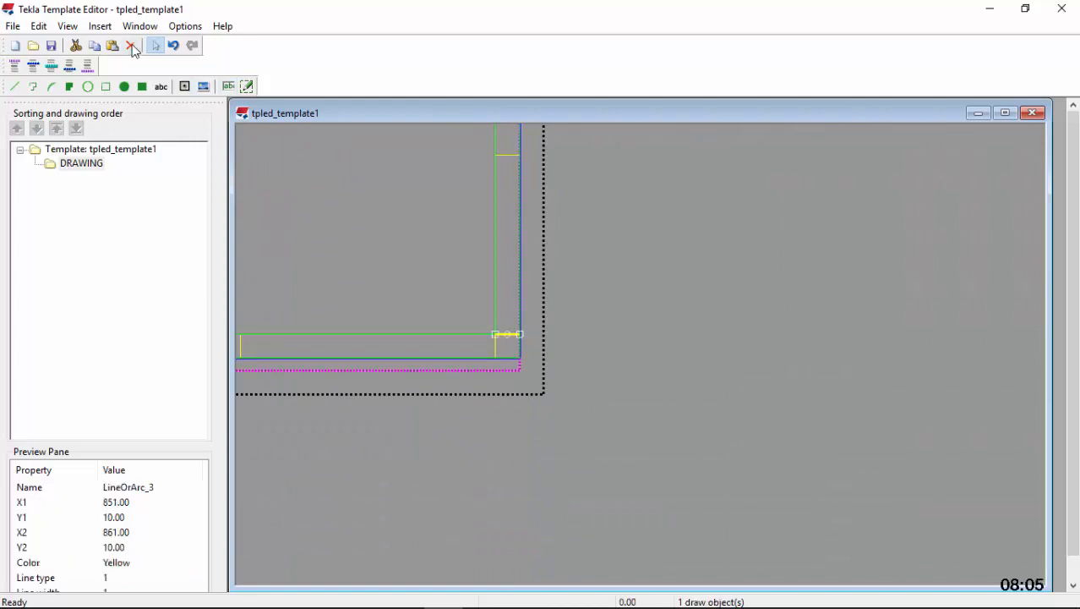
left_click(131, 47)
left_click(496, 350)
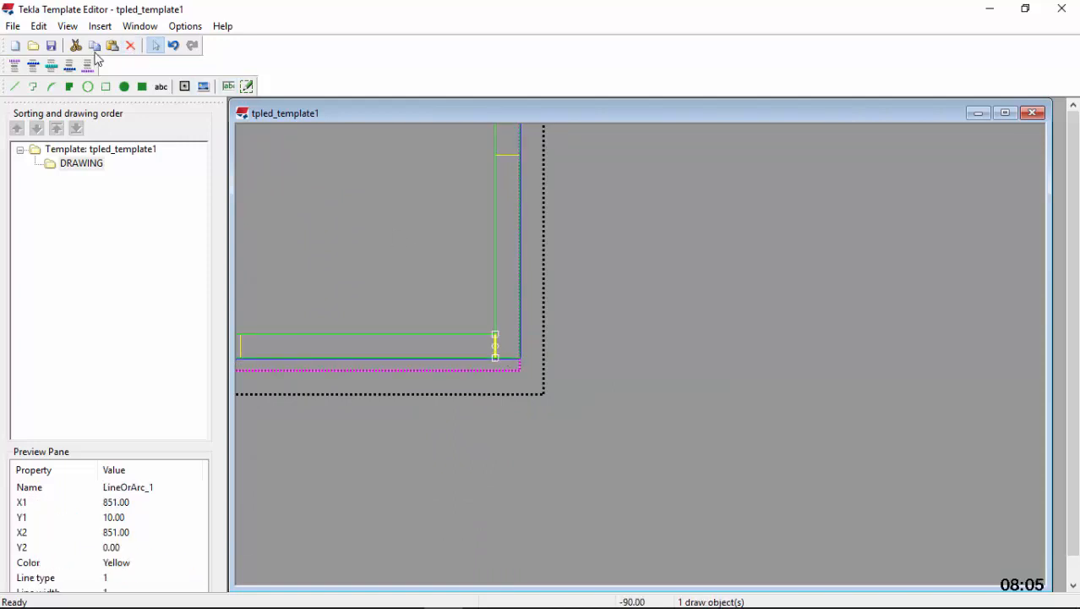
left_click(131, 47)
Delete the short horizontal line at Y 604 in the frame's upper-right corner
scroll(778, 421, "down", 4)
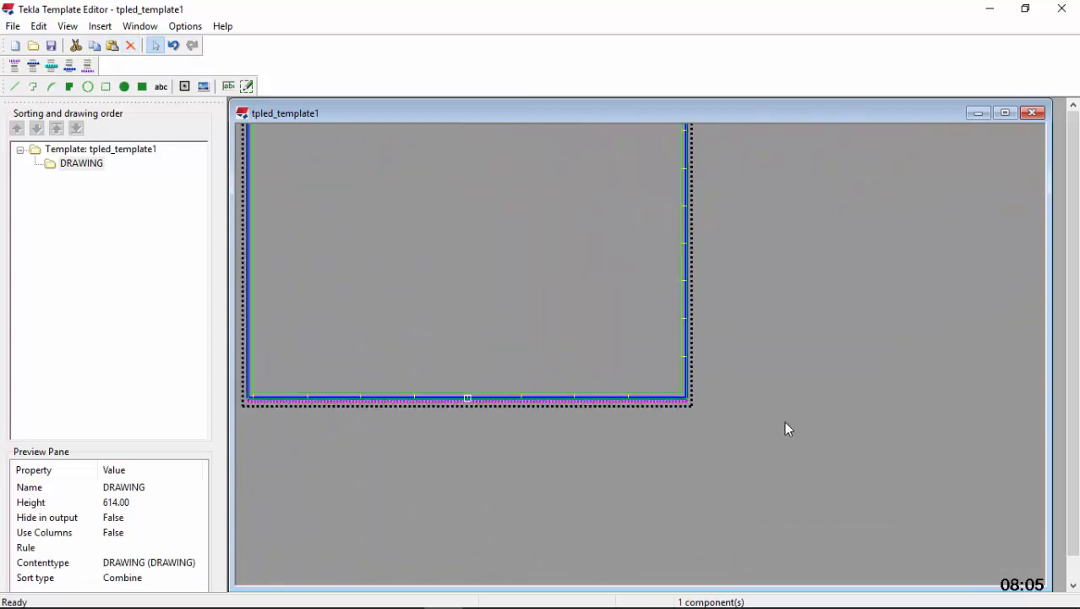
scroll(773, 339, "up", 6)
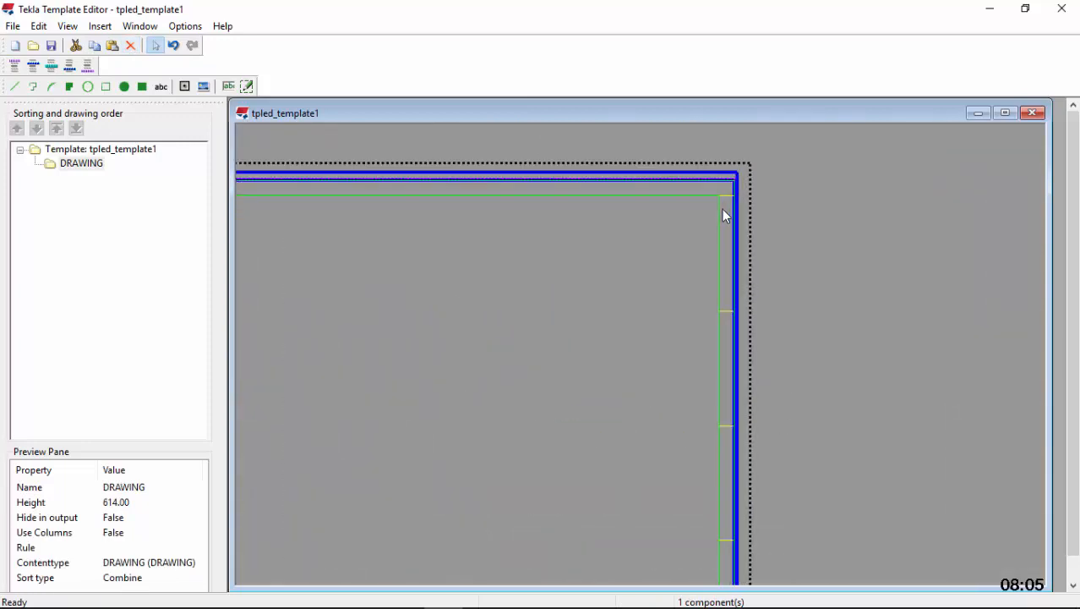
left_click(729, 188)
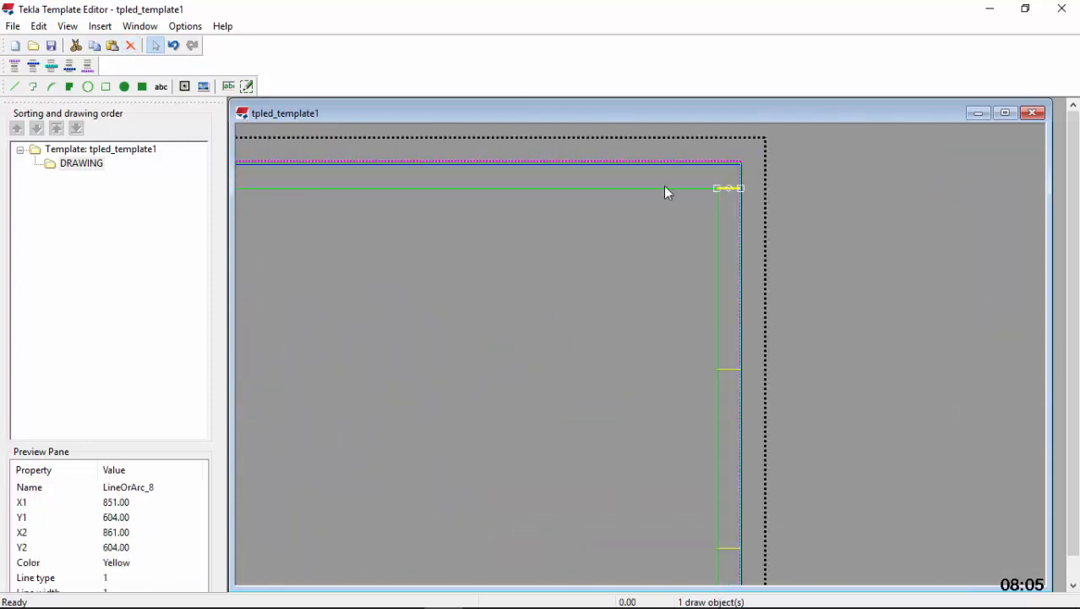
left_click(131, 45)
Place the text "A" midway up the topmost cell of the frame's right margin
left_click(160, 86)
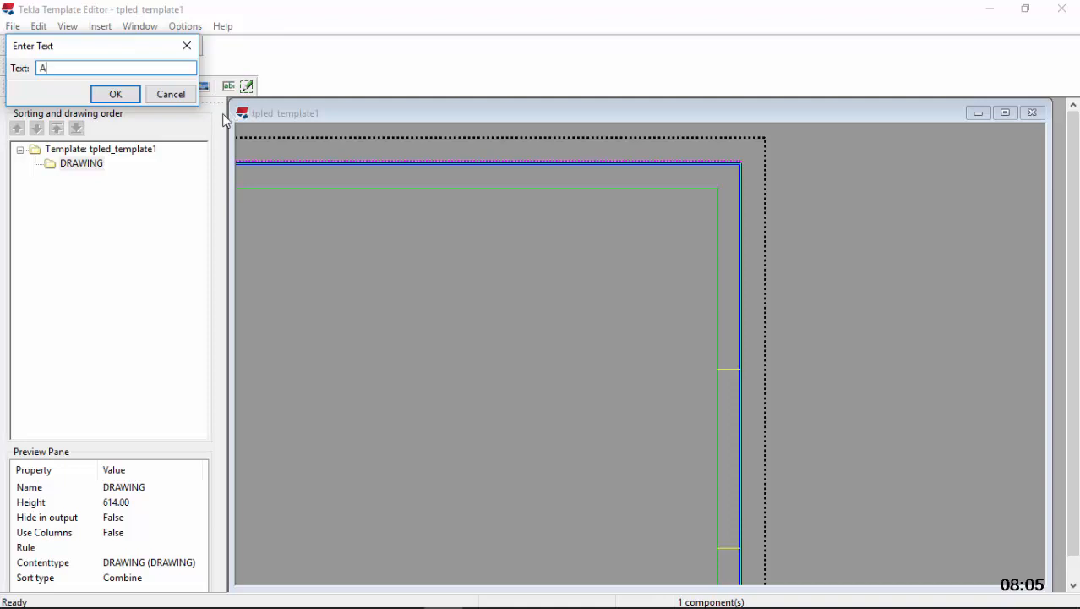
key("Return")
scroll(729, 216, "up", 1)
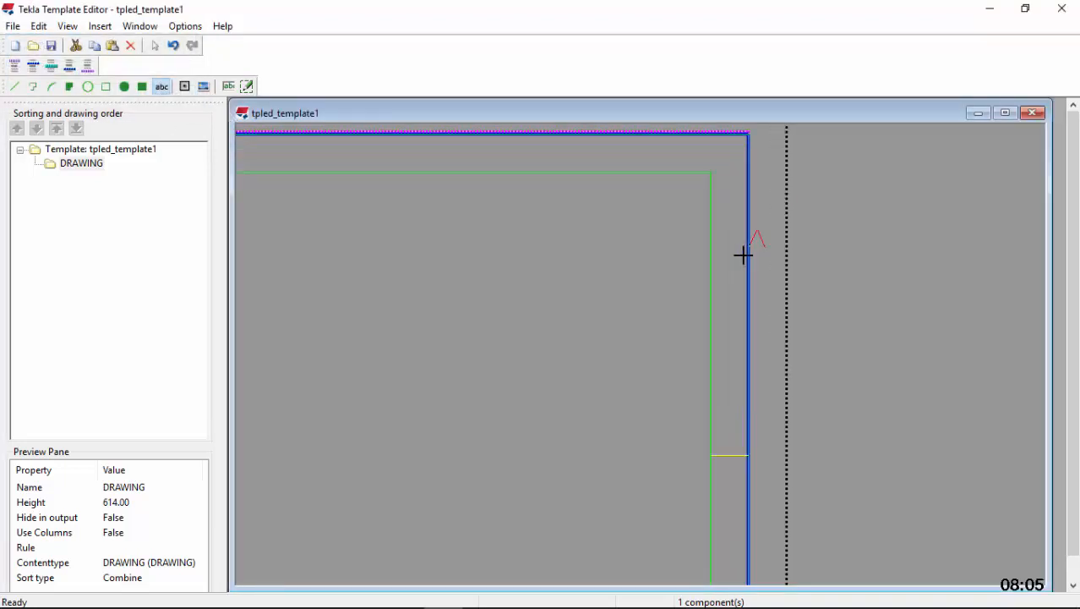
scroll(721, 315, "up", 1)
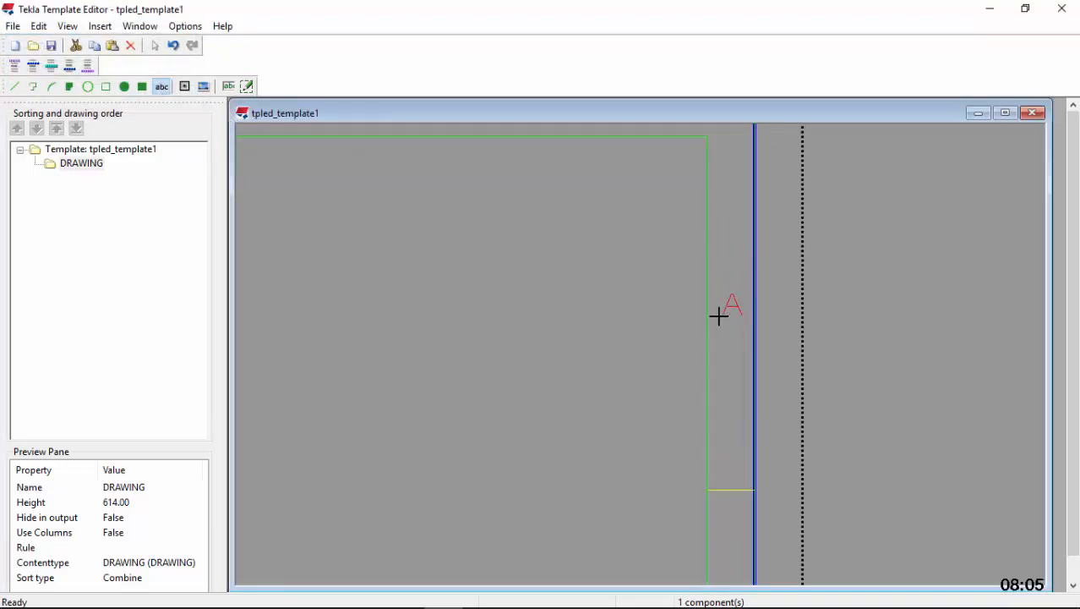
left_click(720, 315)
scroll(673, 246, "down", 2)
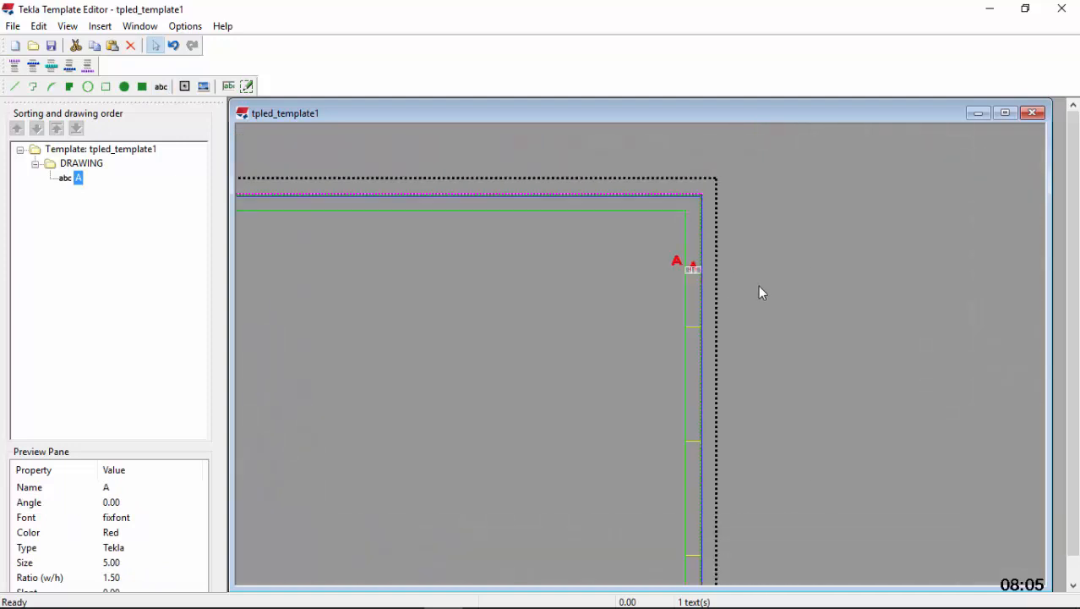
Place the text "B" in the middle of the second cell from the top in the right margin
scroll(710, 272, "up", 2)
scroll(625, 207, "down", 2)
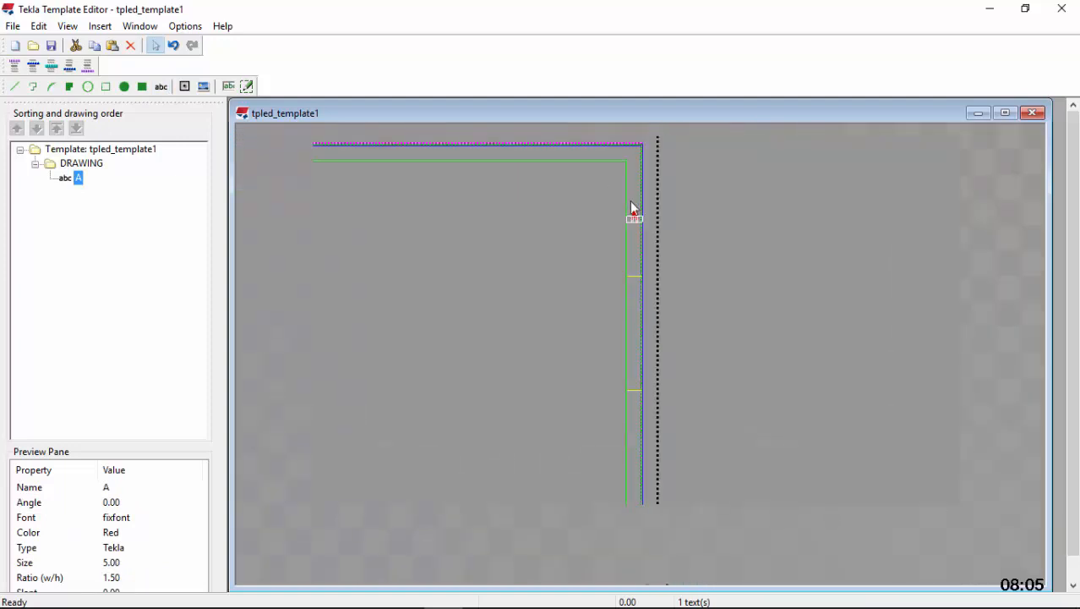
scroll(636, 228, "up", 1)
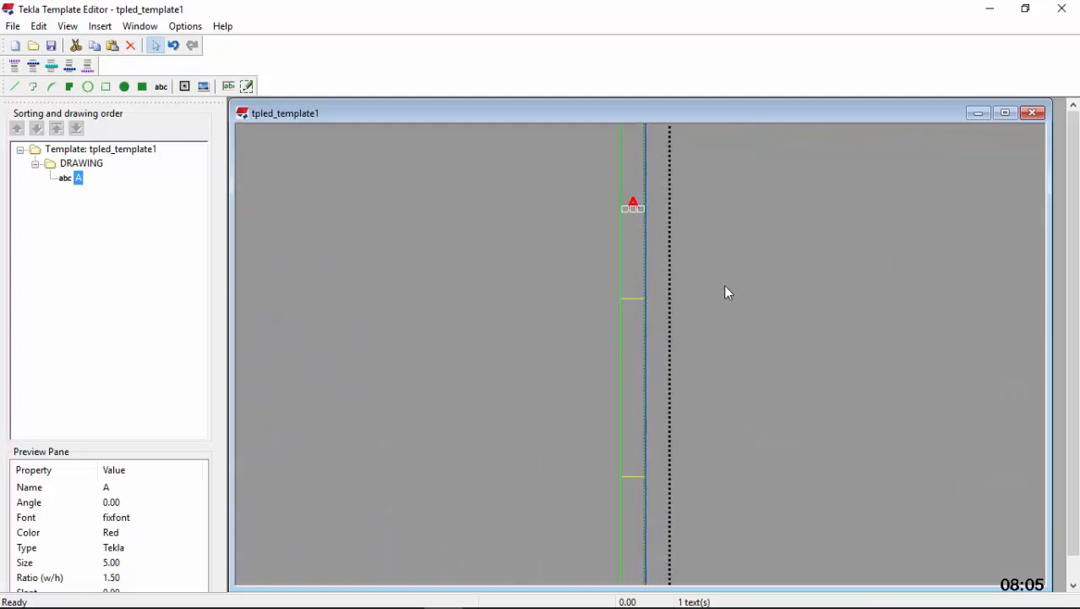
left_click(161, 89)
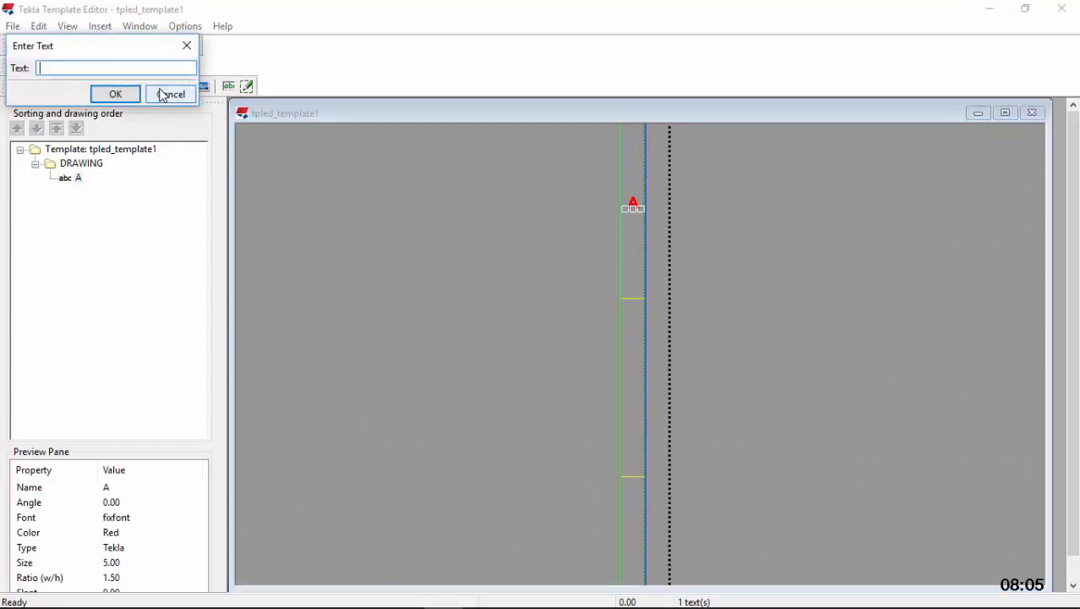
type("B")
left_click(119, 97)
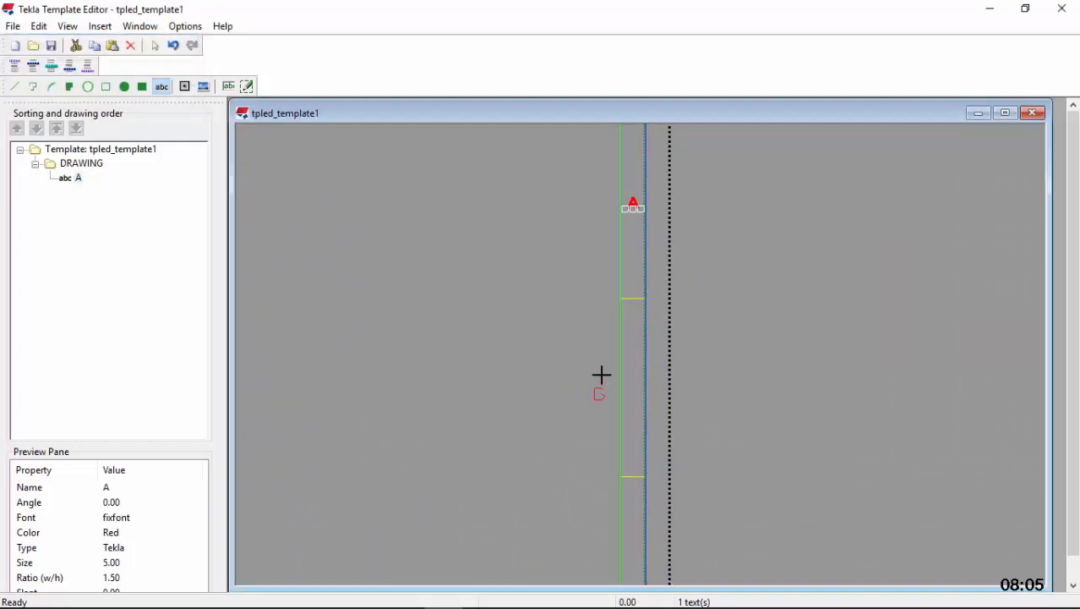
scroll(628, 367, "up", 1)
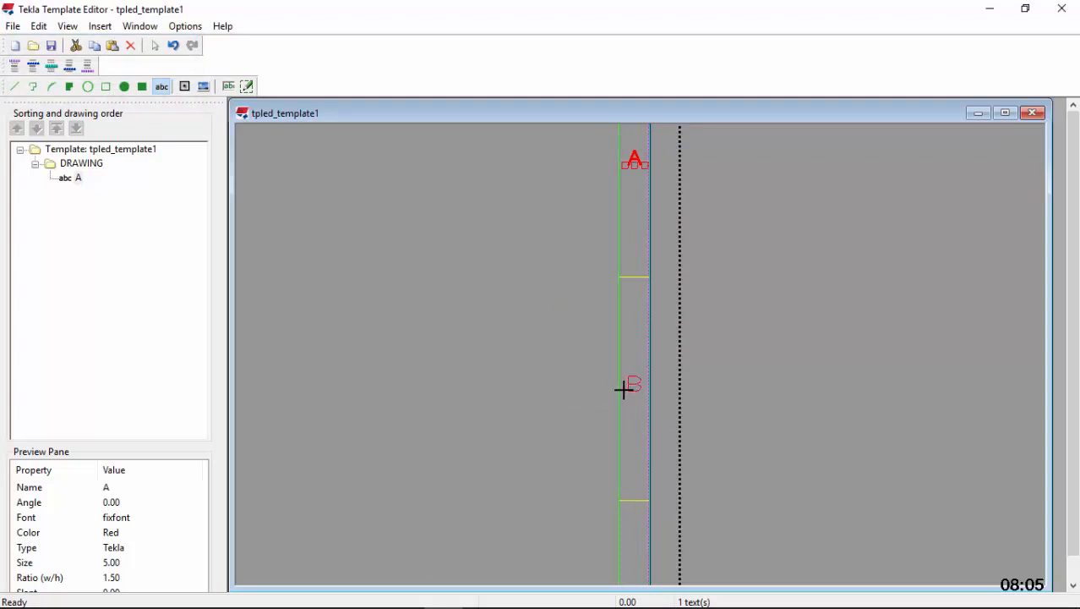
left_click(623, 392)
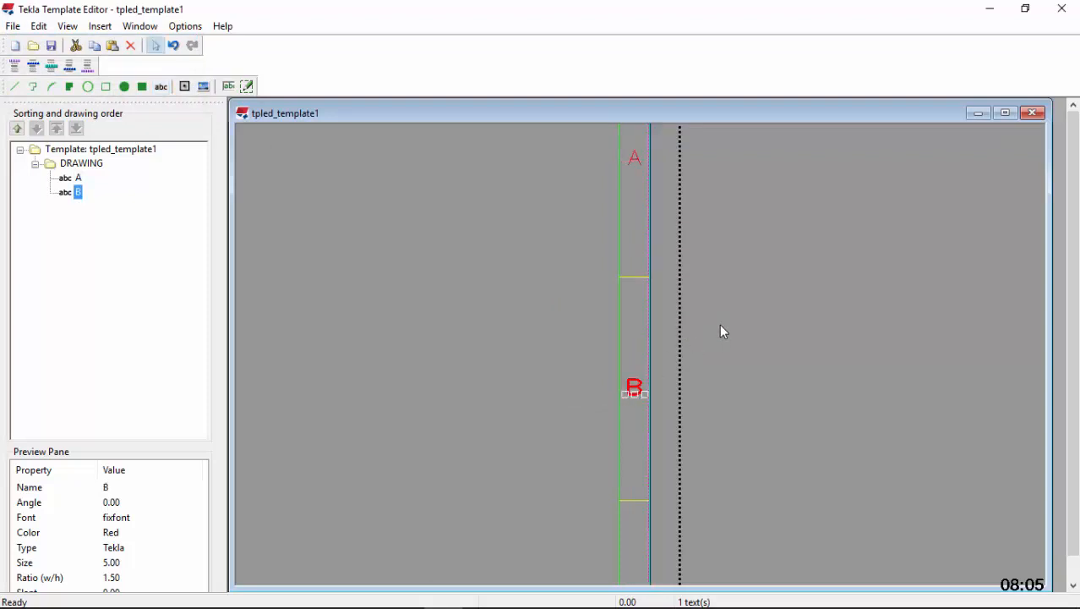
Copy the letter B into the middle of the third cell from the top in the right margin
right_click(635, 389)
left_click(686, 197)
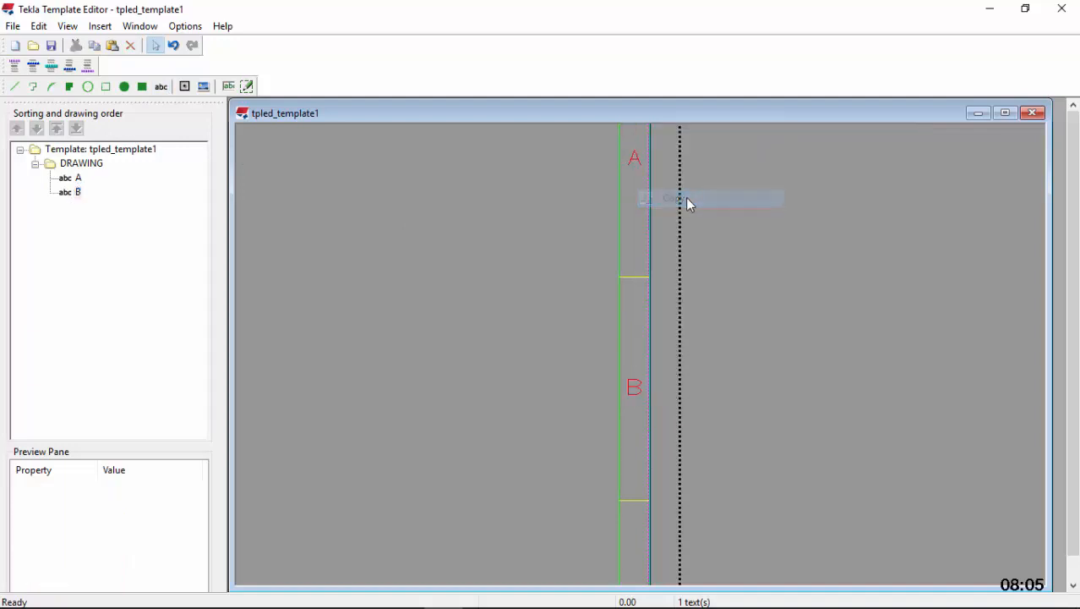
scroll(686, 197, "down", 1)
scroll(651, 482, "up", 1)
left_click(651, 462)
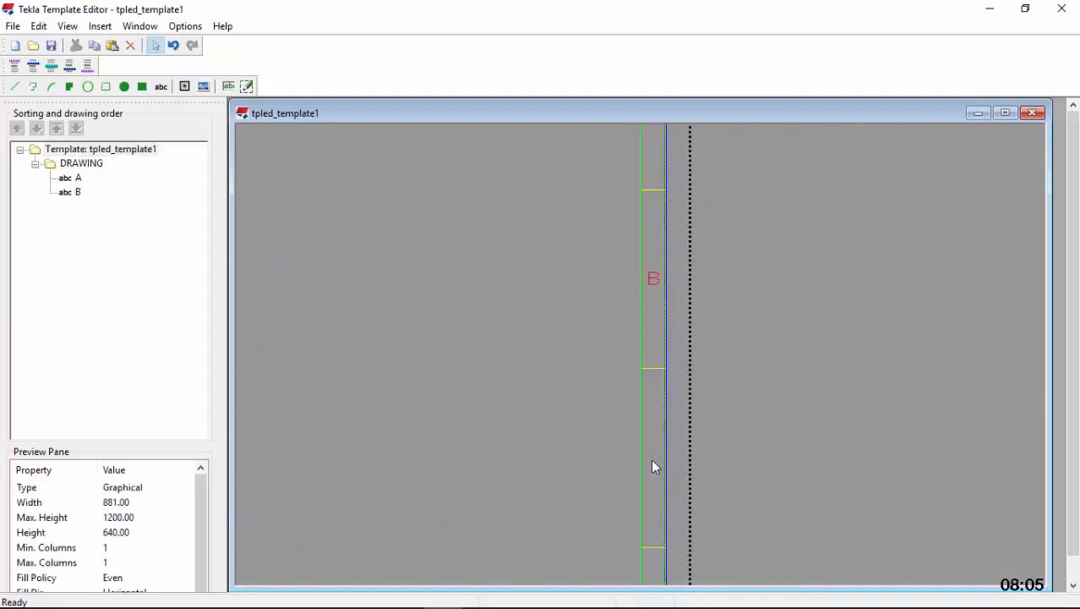
right_click(652, 462)
left_click(716, 296)
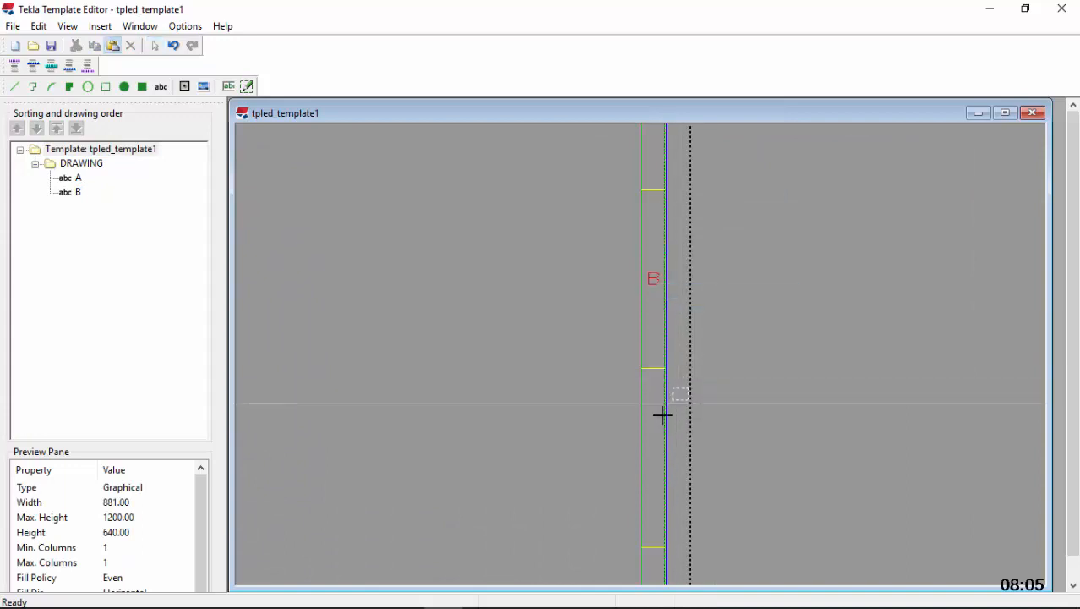
left_click(663, 458)
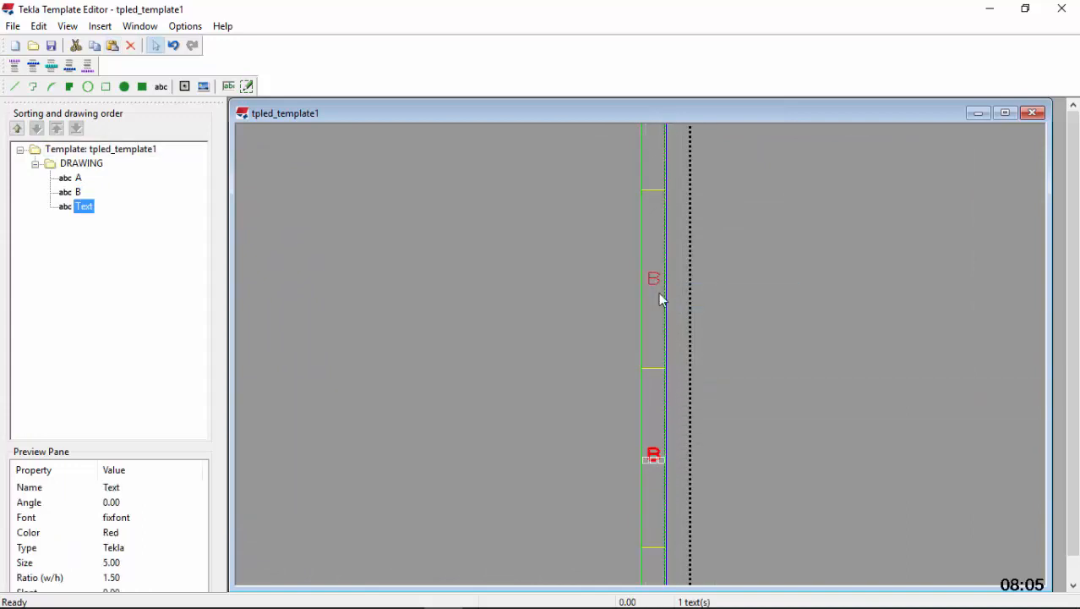
Change the copied letter in the right margin's third cell to "C"
scroll(658, 295, "down", 3)
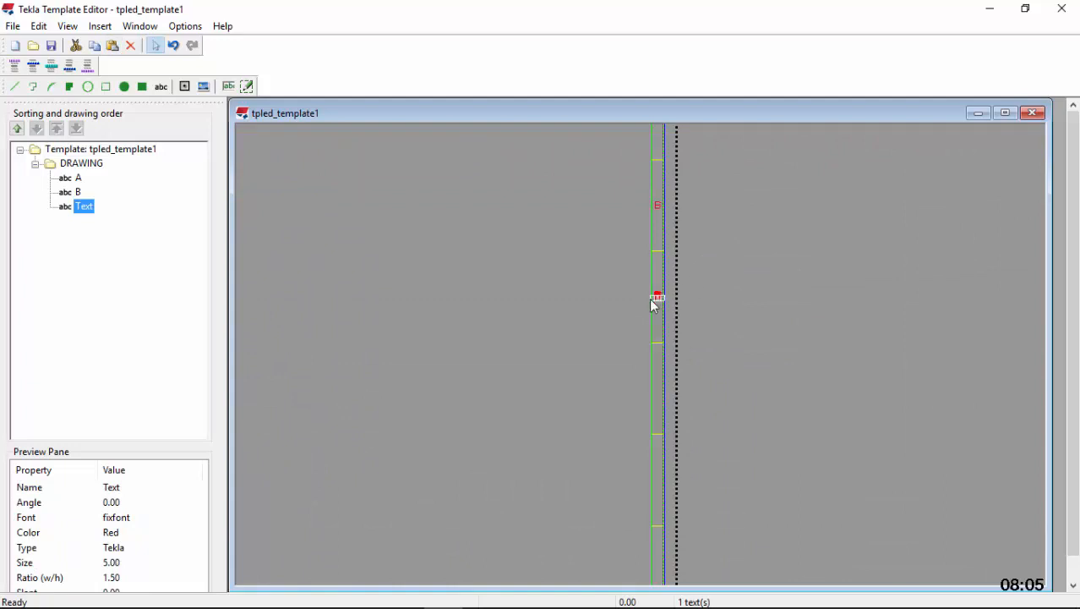
scroll(655, 297, "up", 4)
double_click(668, 292)
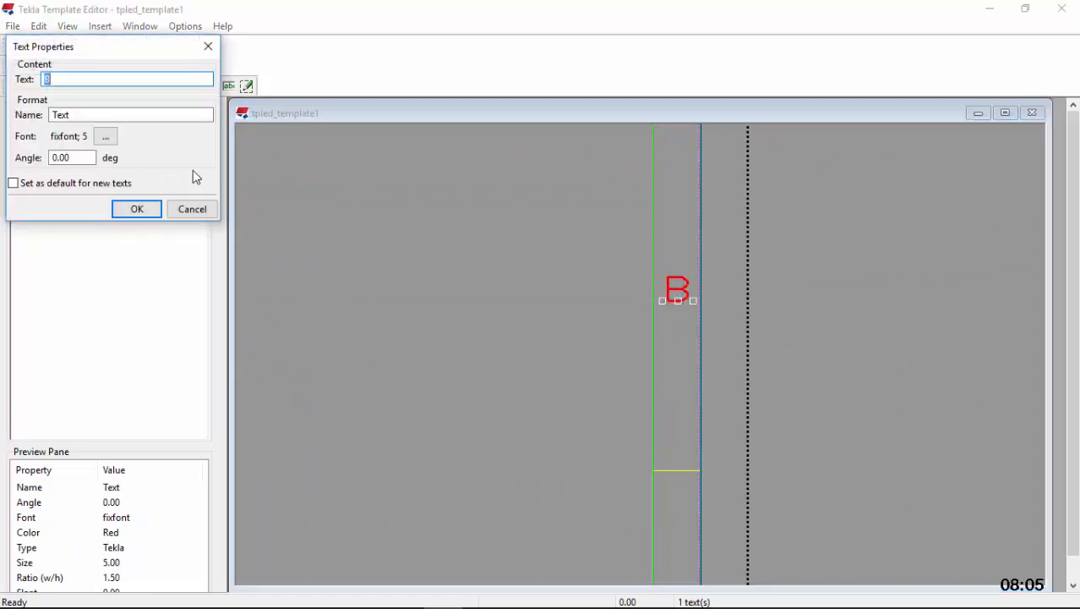
left_click(138, 209)
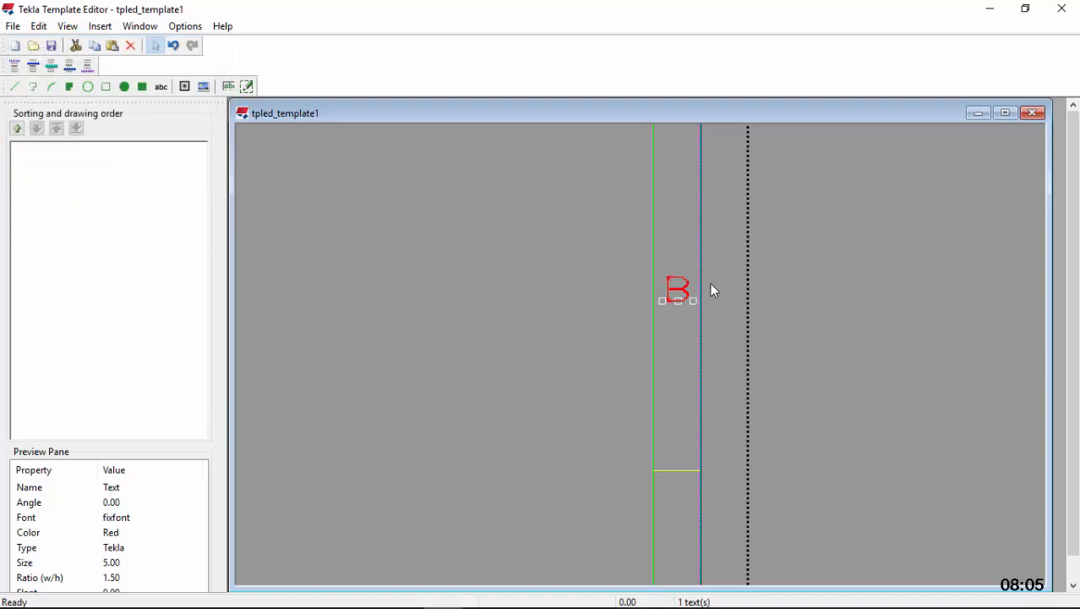
Copy the letter C into the middle of the fourth cell from the top in the right margin
right_click(669, 283)
left_click(743, 349)
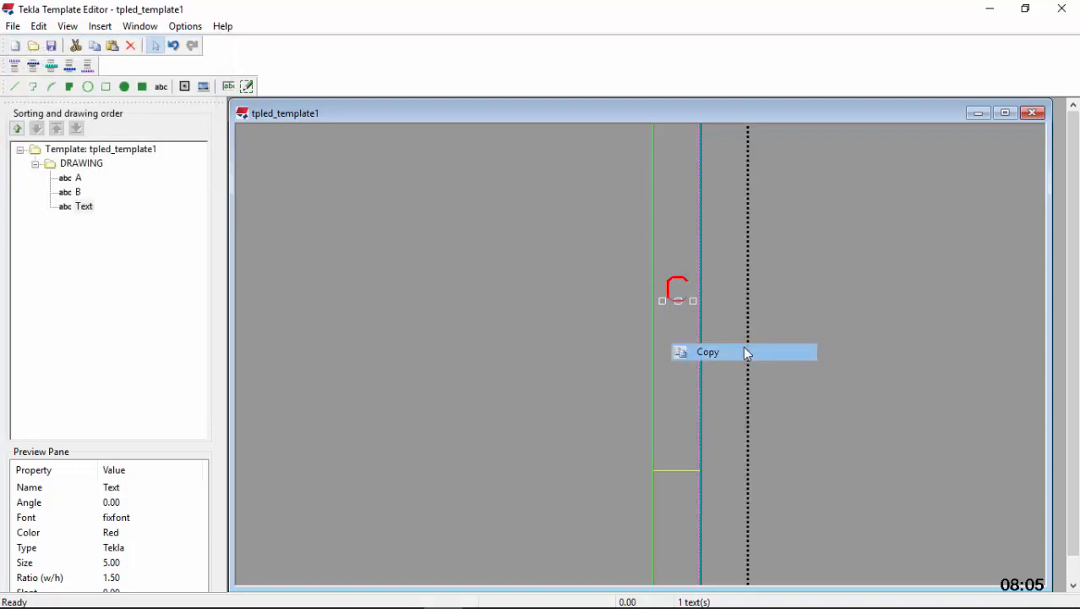
scroll(673, 247, "down", 4)
scroll(670, 401, "up", 1)
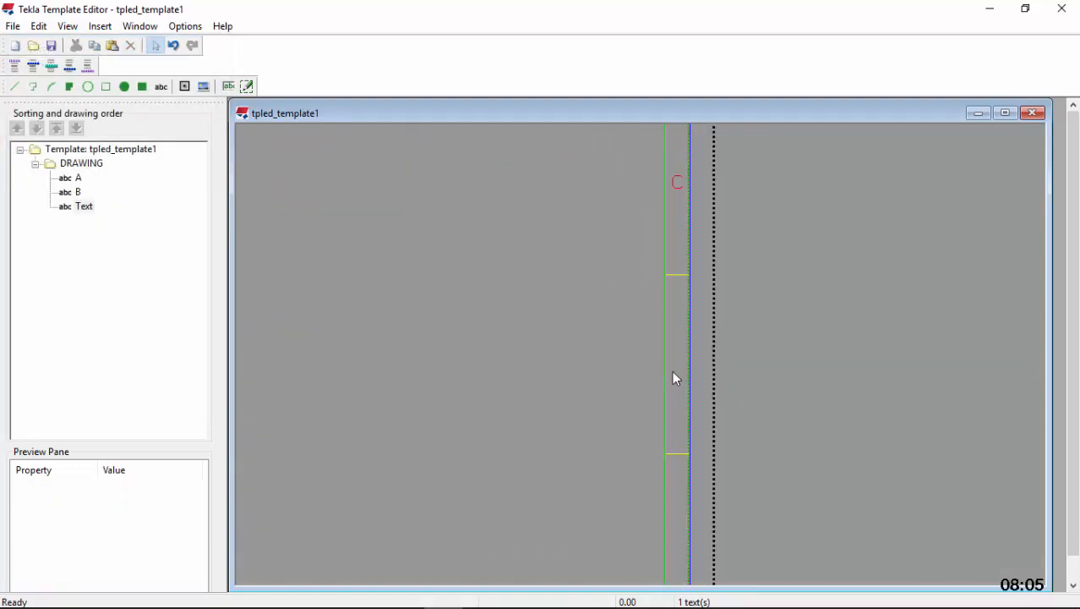
left_click(673, 368)
right_click(673, 369)
left_click(729, 203)
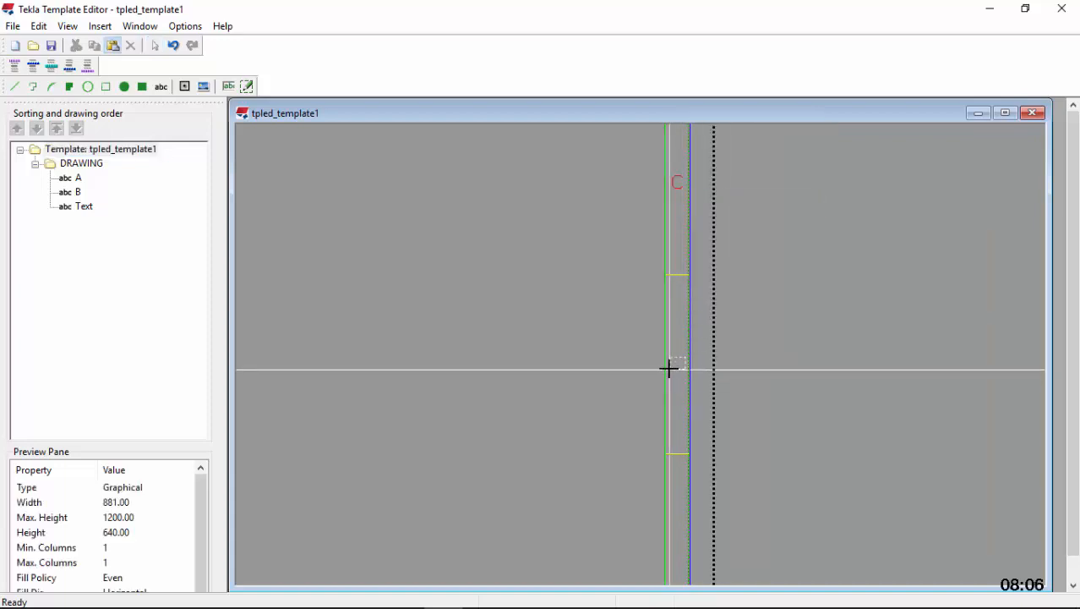
left_click(668, 369)
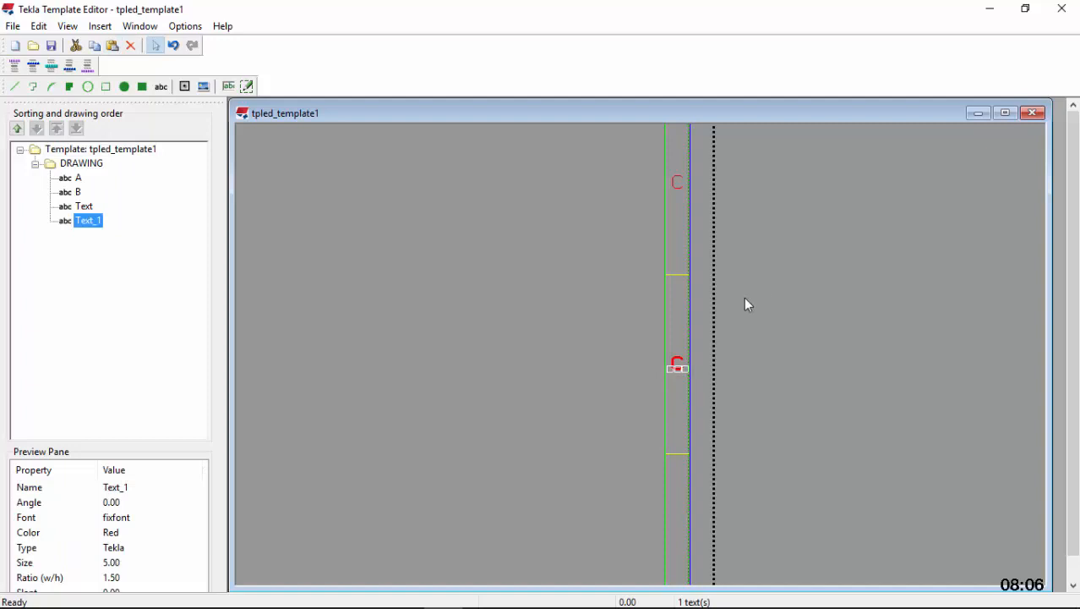
Change the copied letter in the right margin's fourth cell to "D"
double_click(677, 367)
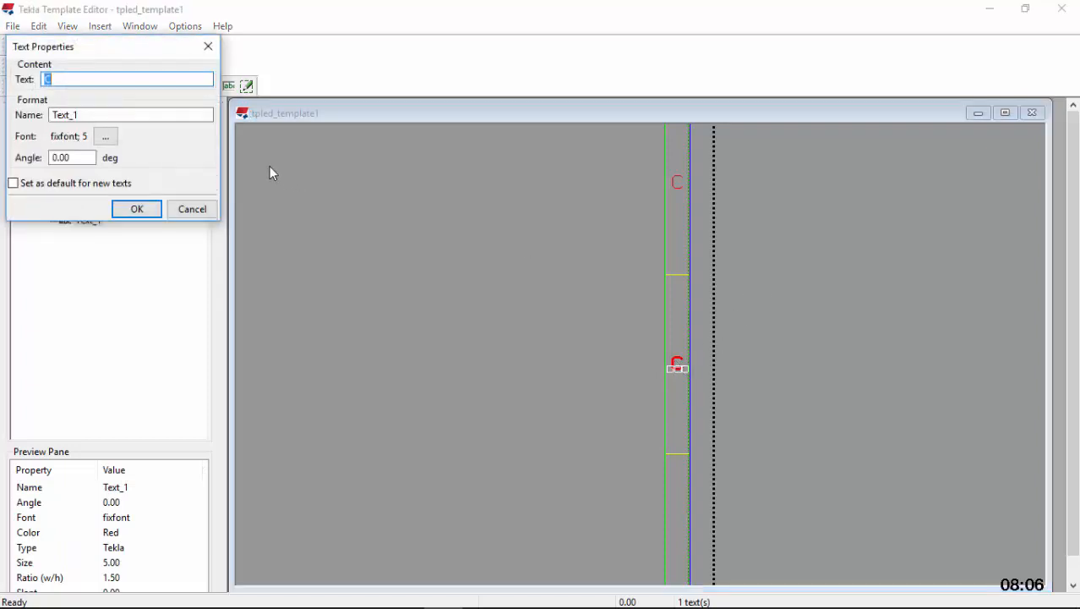
type("D")
left_click(151, 212)
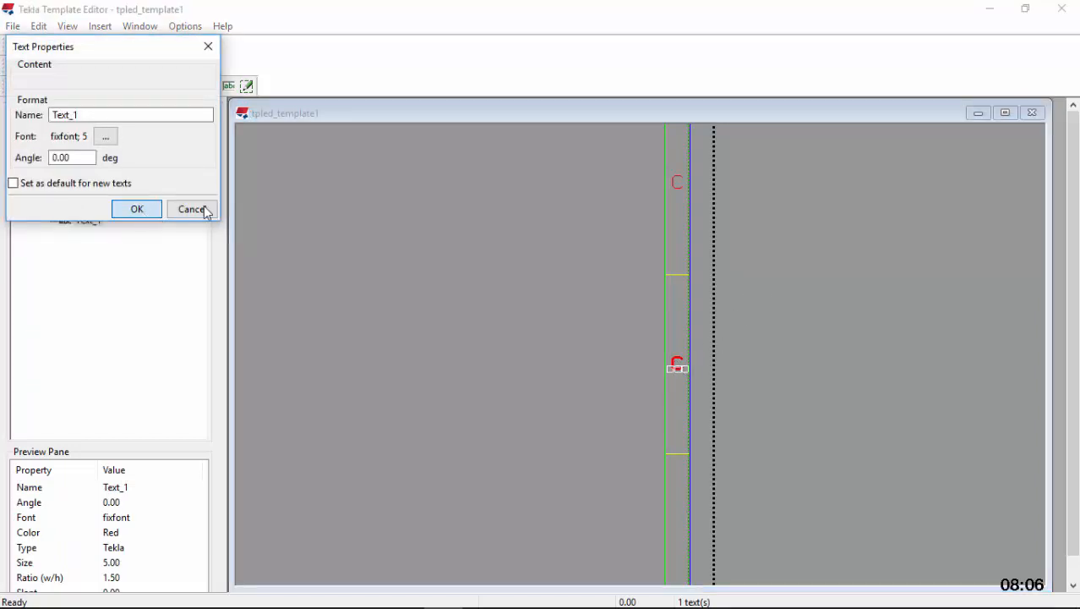
Copy the letter D into the middle of the fifth cell from the top in the right margin
right_click(677, 365)
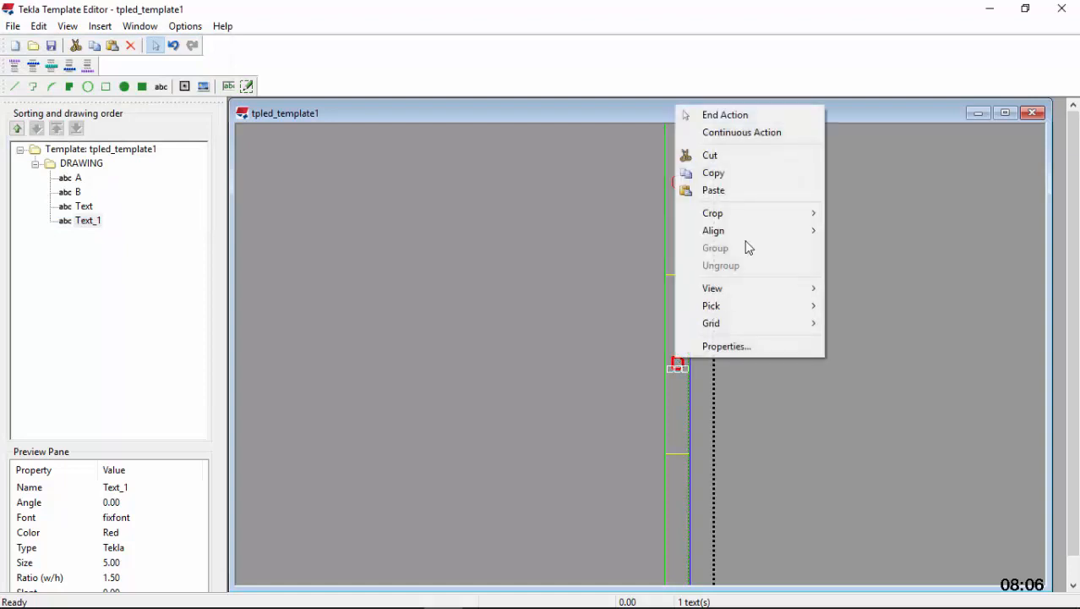
left_click(730, 174)
scroll(712, 258, "down", 2)
scroll(712, 262, "up", 2)
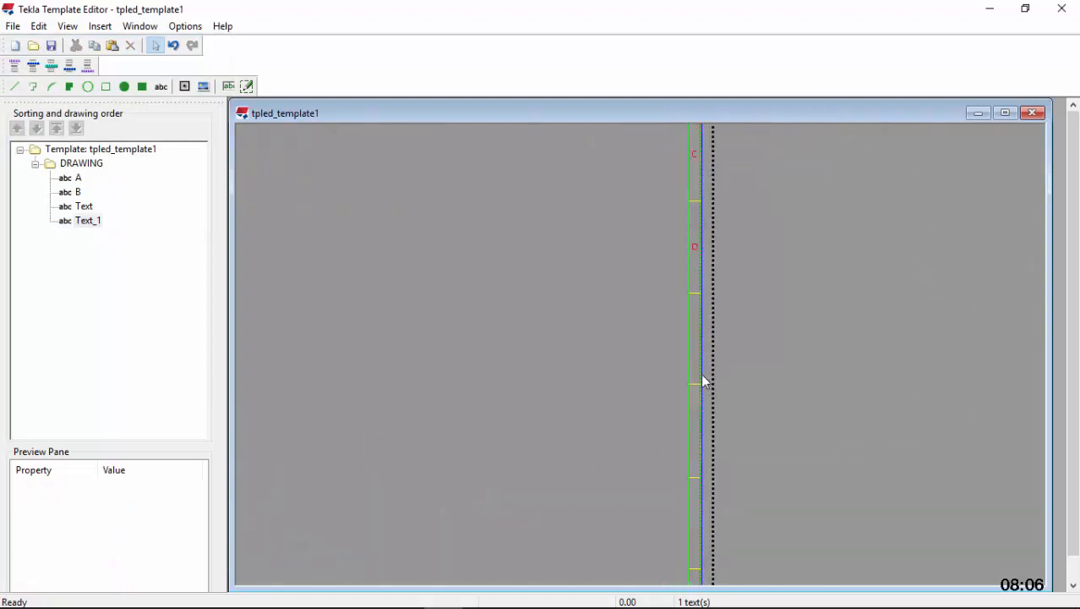
right_click(685, 319)
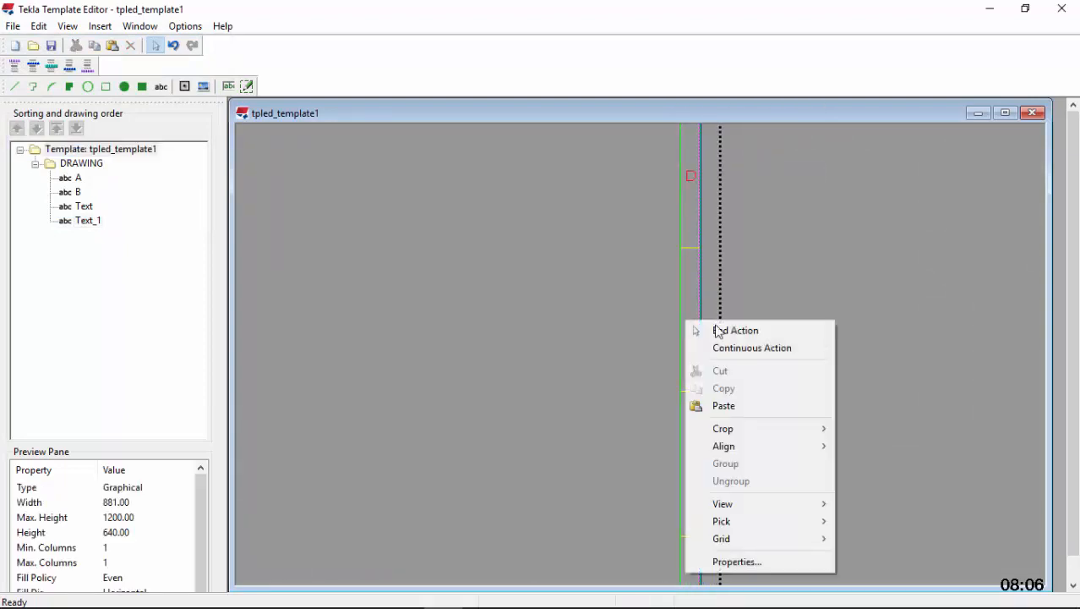
left_click(739, 407)
scroll(686, 322, "up", 2)
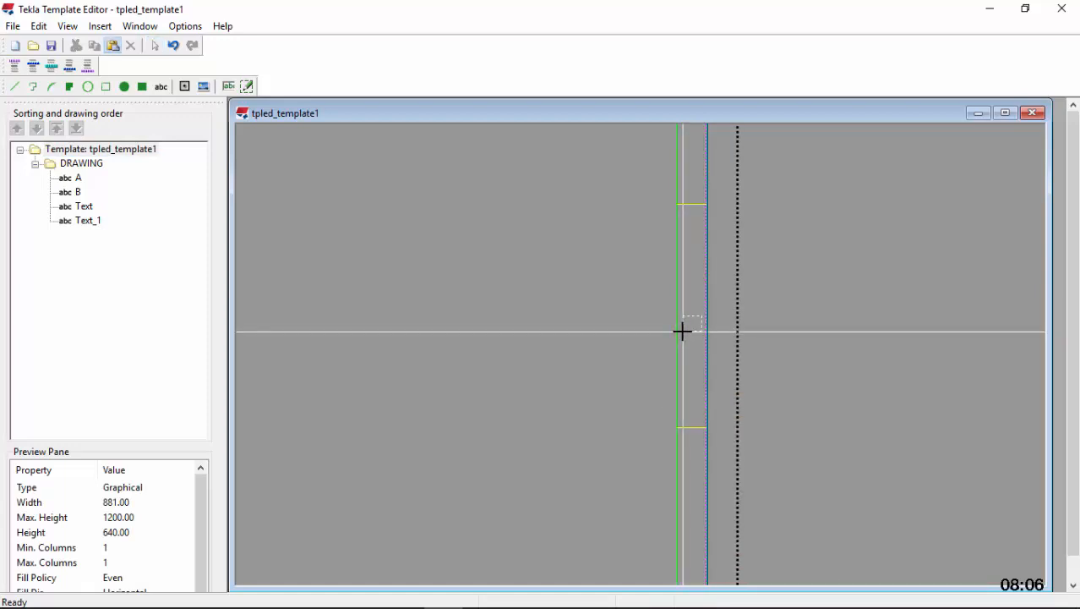
left_click(683, 331)
Paste another copy of the letter D into the middle of the right margin's sixth cell from the top
scroll(736, 277, "down", 2)
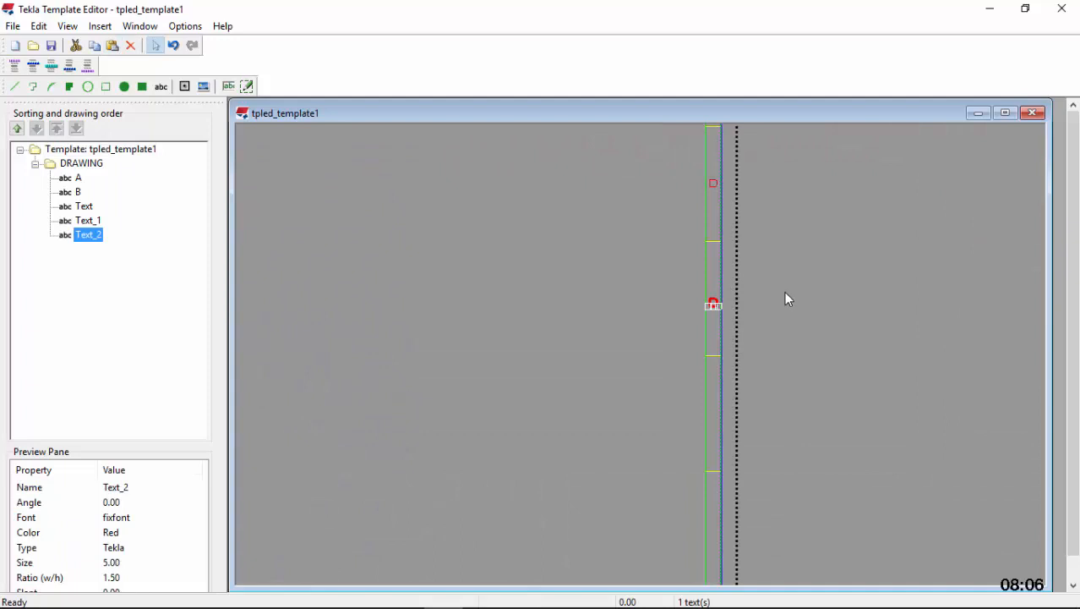
right_click(786, 292)
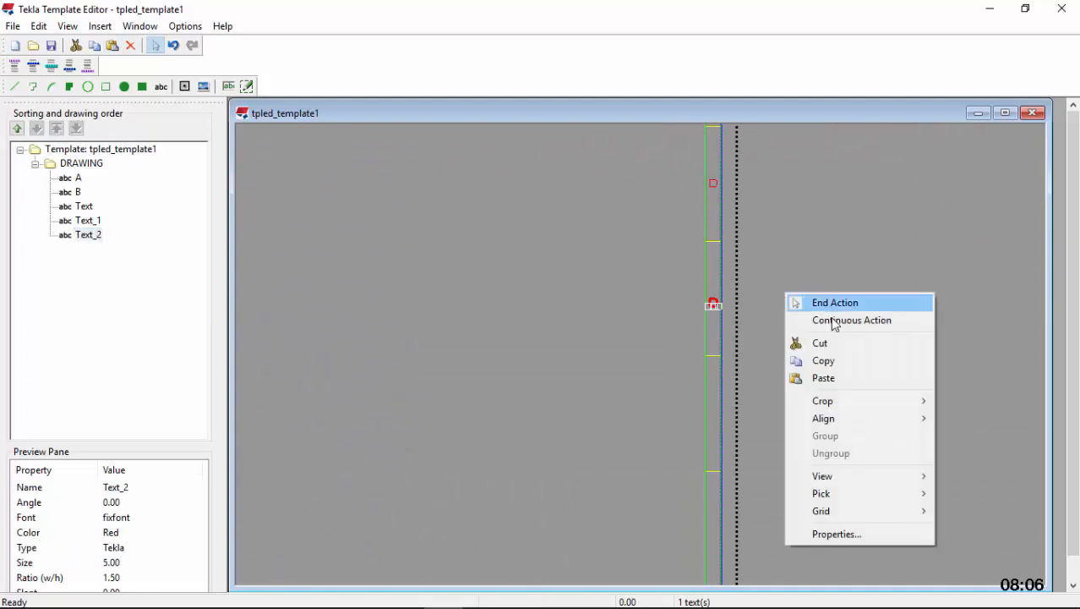
left_click(836, 379)
scroll(710, 410, "up", 3)
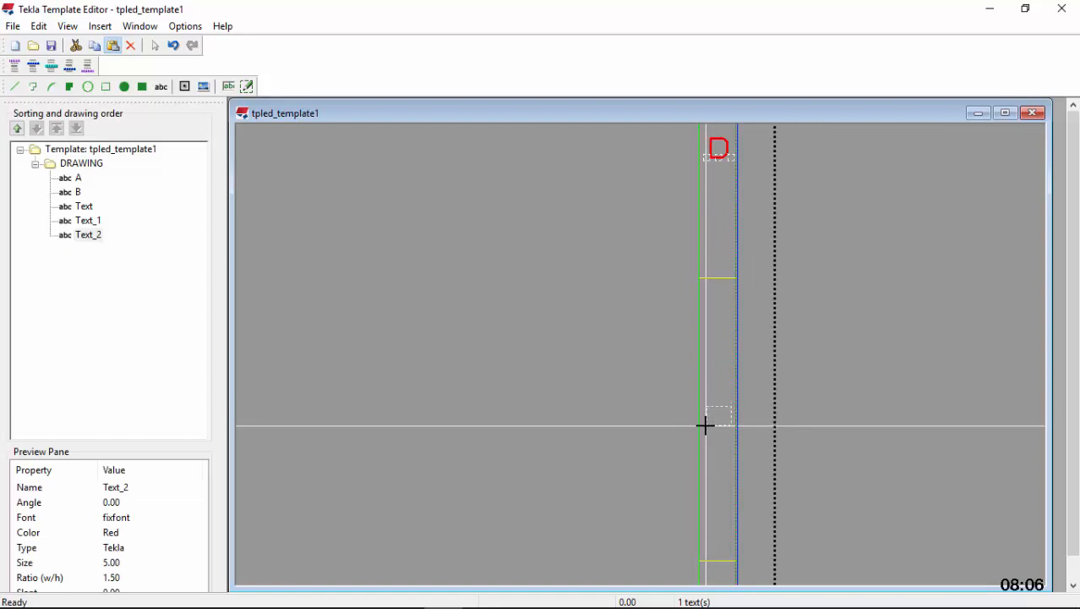
left_click(706, 425)
Change the copied letter in the right margin's fifth cell to "E"
scroll(687, 309, "down", 5)
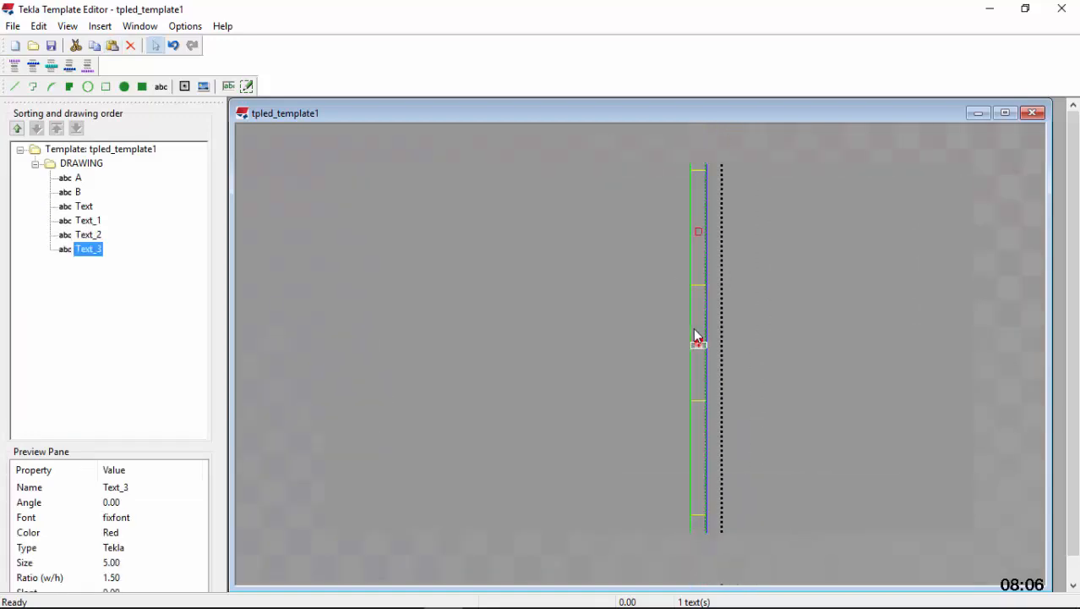
scroll(697, 245, "up", 5)
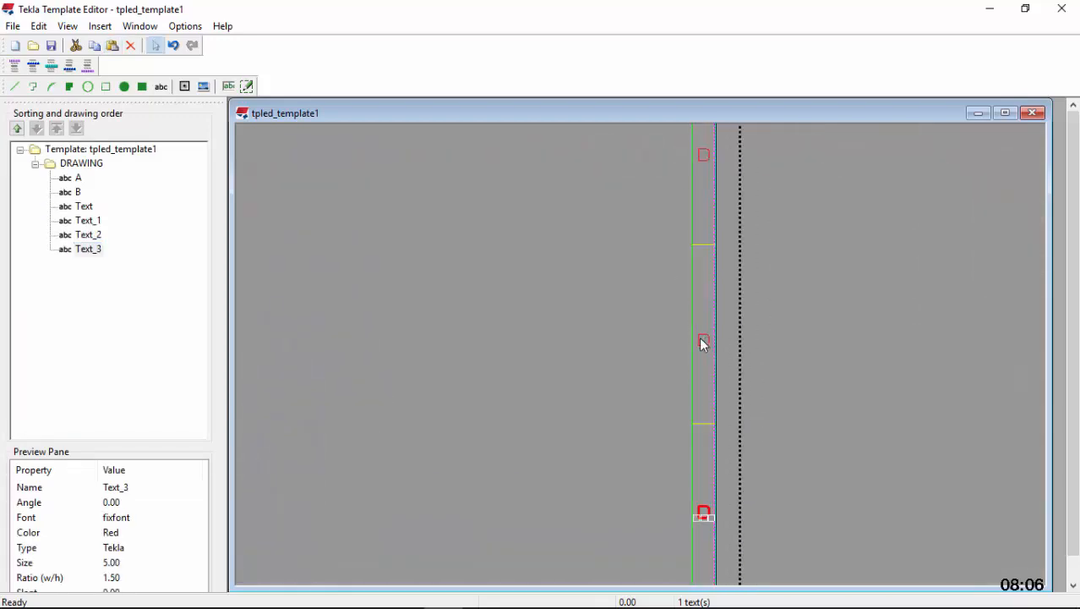
double_click(704, 343)
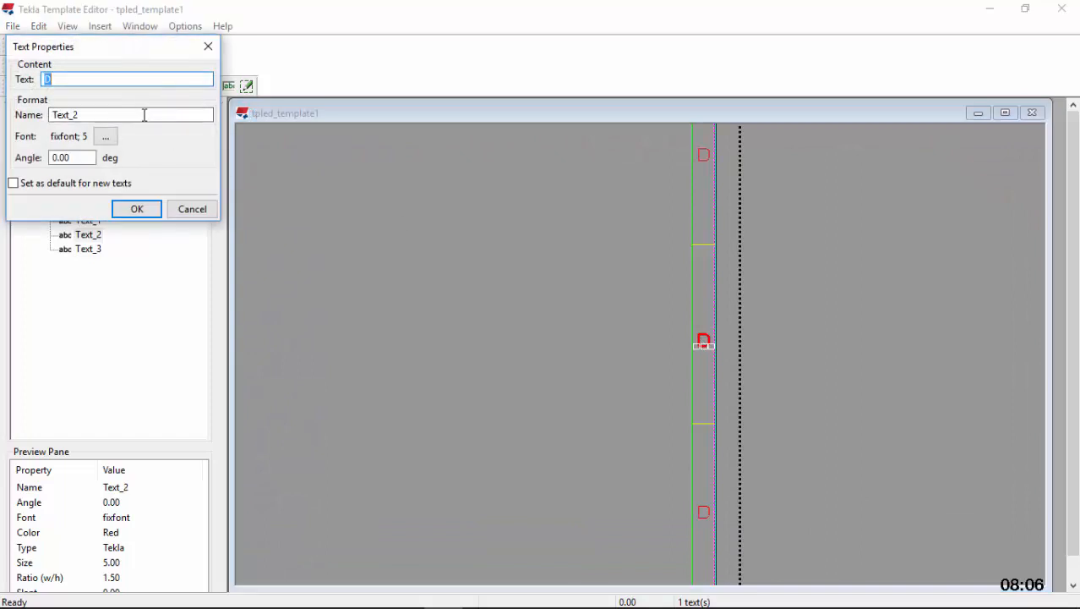
type("e")
left_click(136, 209)
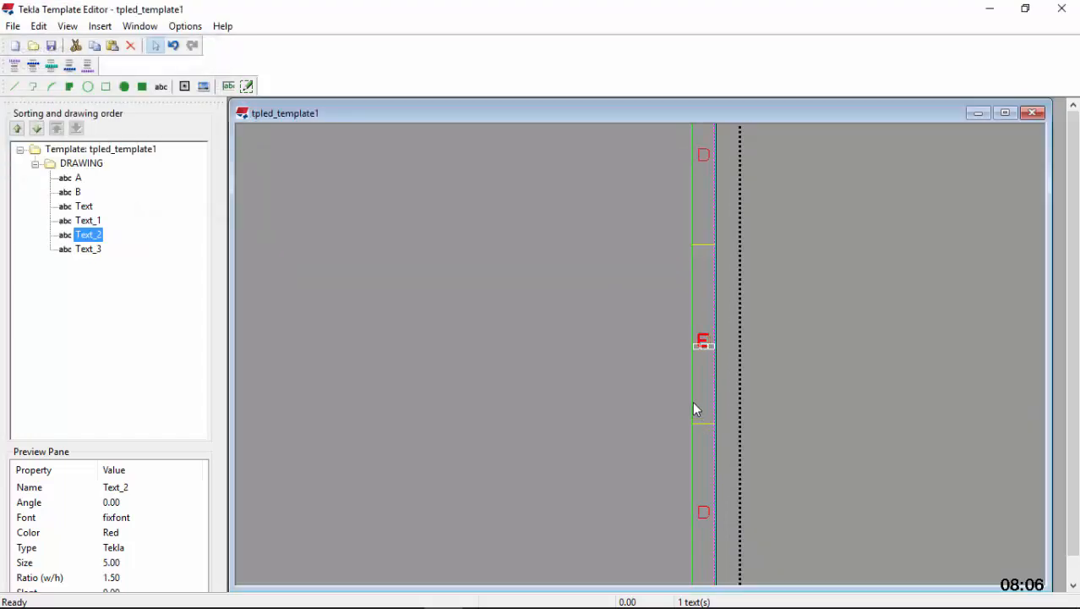
Change the copied letter in the right margin's sixth cell from the top to "F"
scroll(705, 525, "up", 2)
double_click(702, 513)
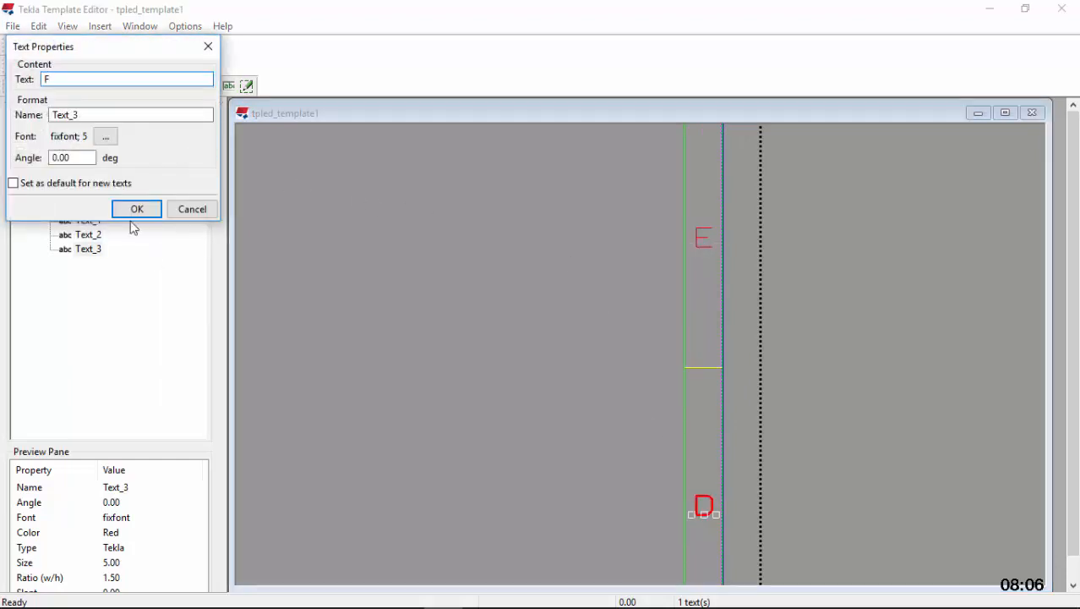
left_click(136, 209)
Paste a copy of the letter D into the middle of the right margin's seventh cell from the top
scroll(617, 250, "down", 3)
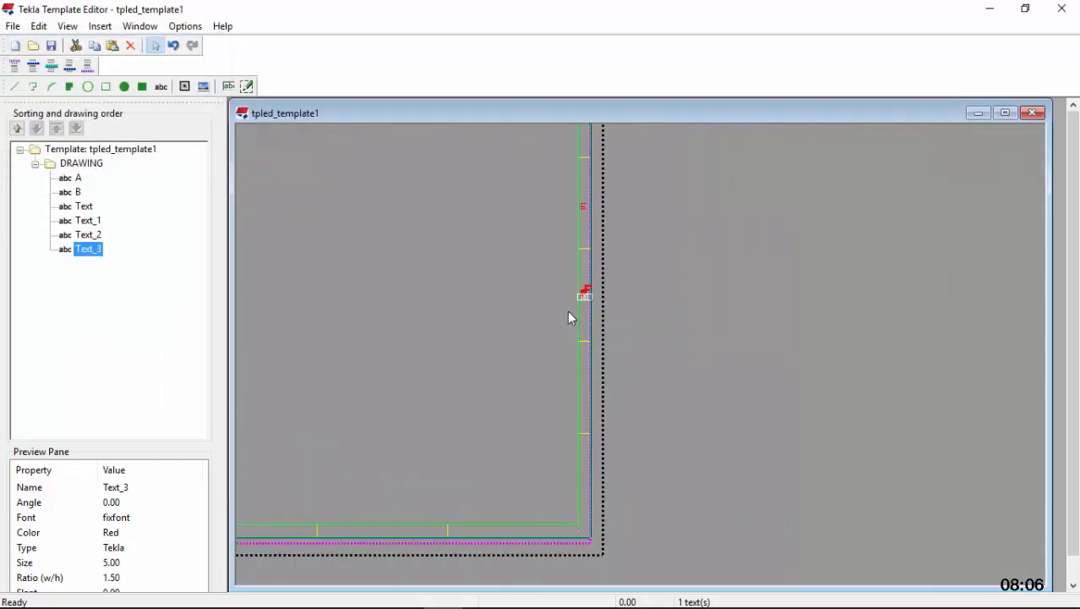
scroll(575, 355, "up", 3)
right_click(601, 457)
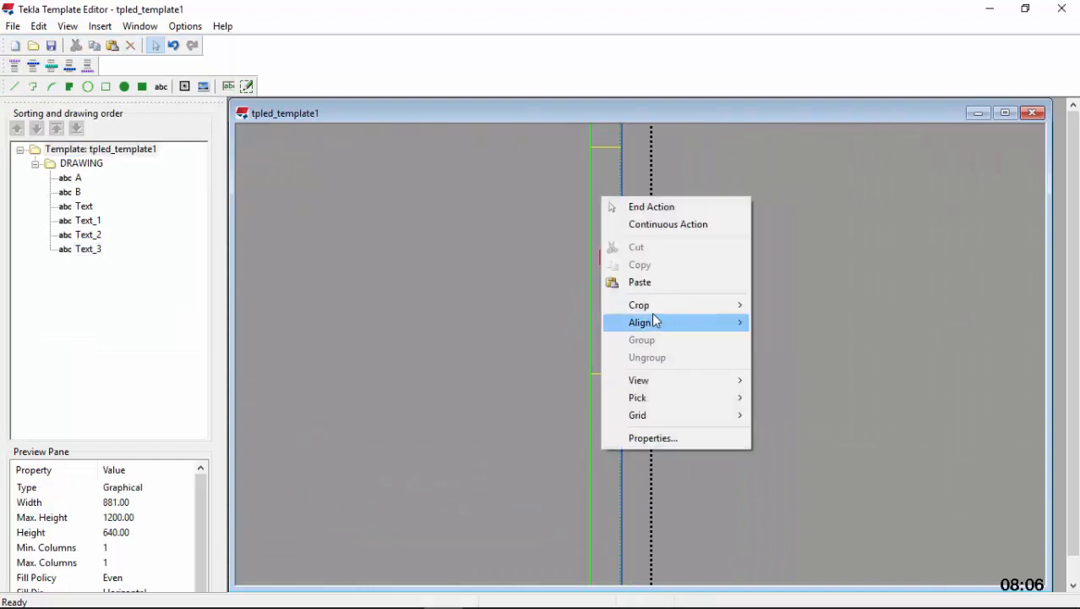
left_click(647, 282)
scroll(605, 263, "down", 5)
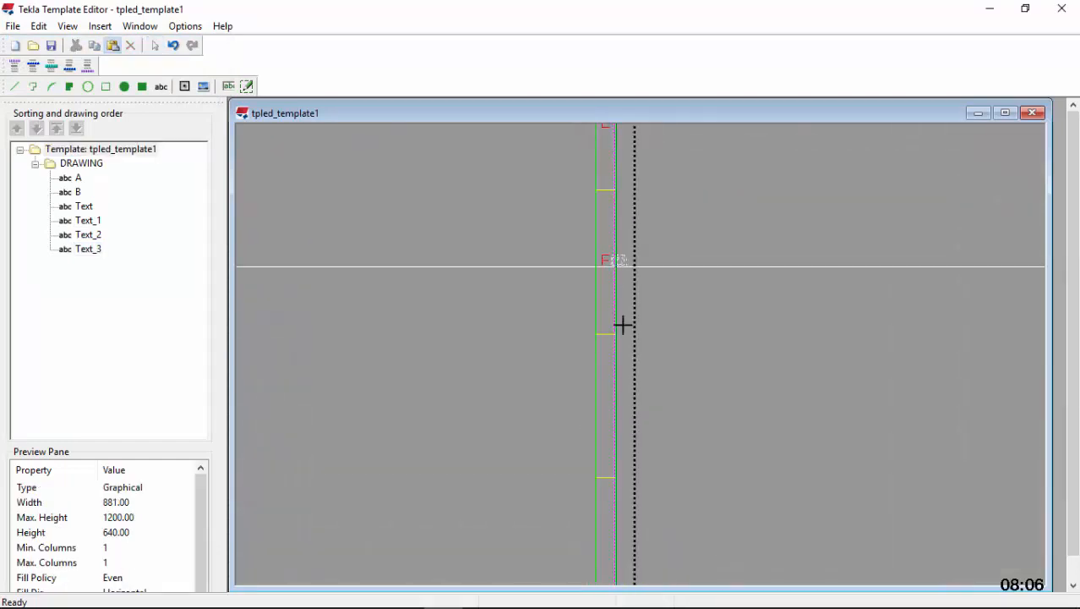
scroll(619, 351, "up", 3)
scroll(604, 355, "up", 3)
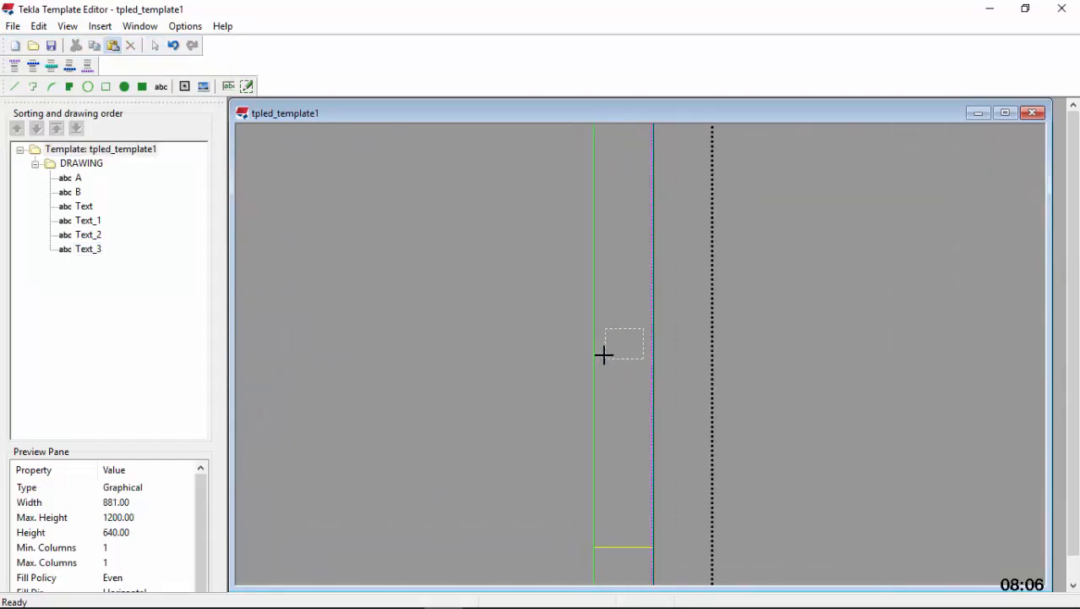
scroll(604, 357, "down", 4)
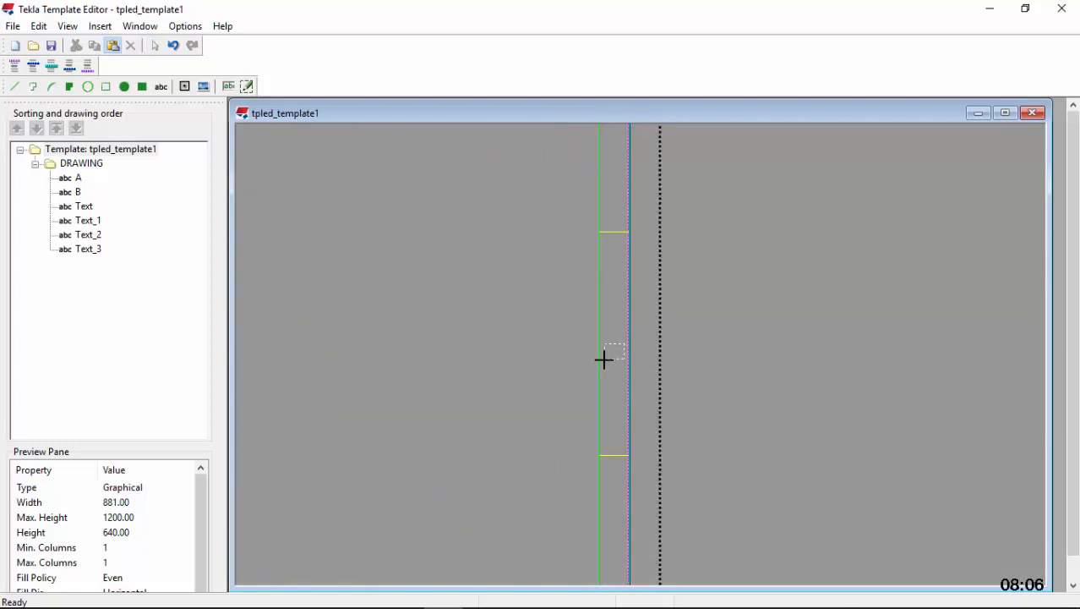
left_click(604, 359)
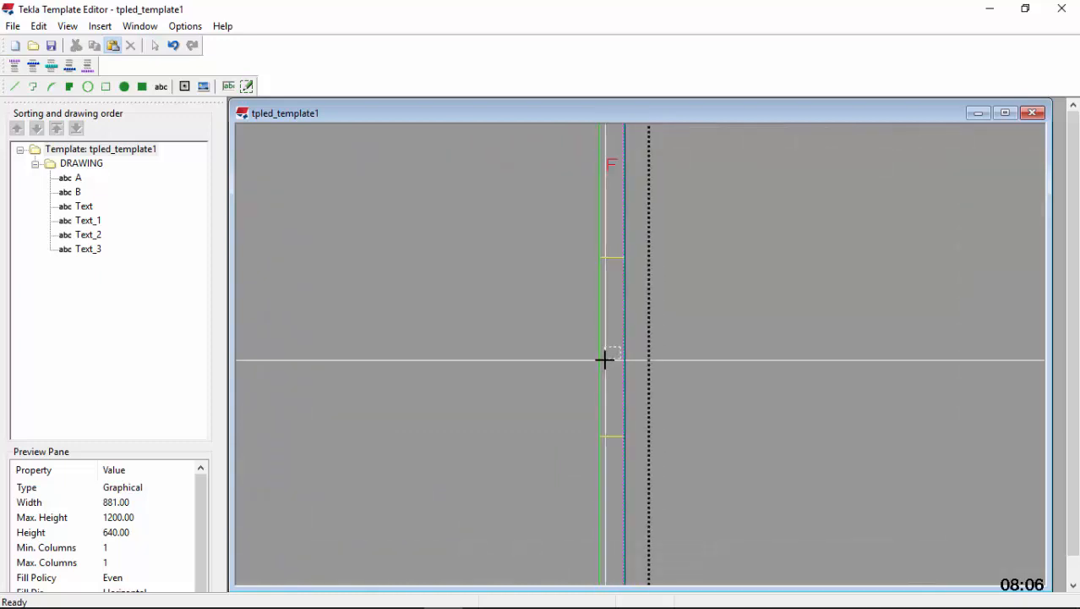
left_click(605, 360)
Change the copied letter in the right margin's seventh cell to "G"
double_click(614, 358)
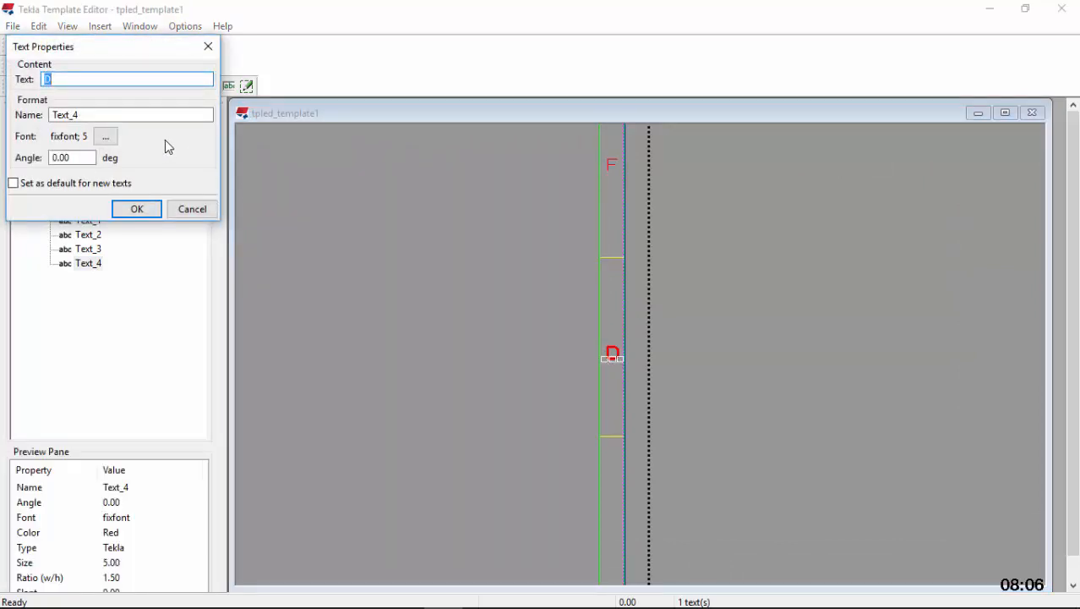
type("G")
left_click(137, 209)
Paste a copy of the letter D into the middle of the right margin's lowest cell
scroll(626, 297, "down", 4)
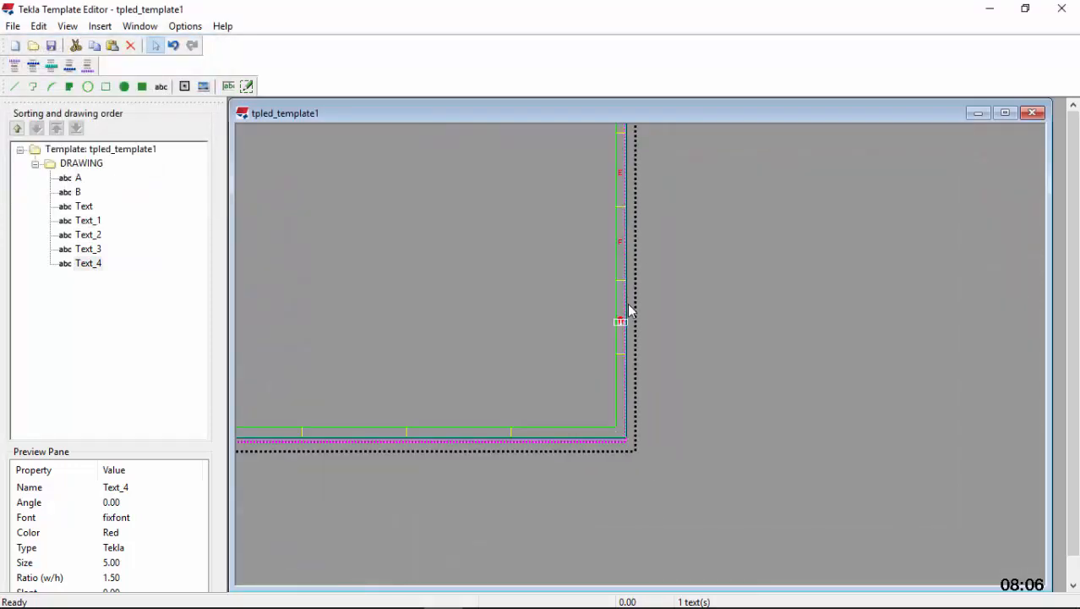
scroll(622, 323, "up", 3)
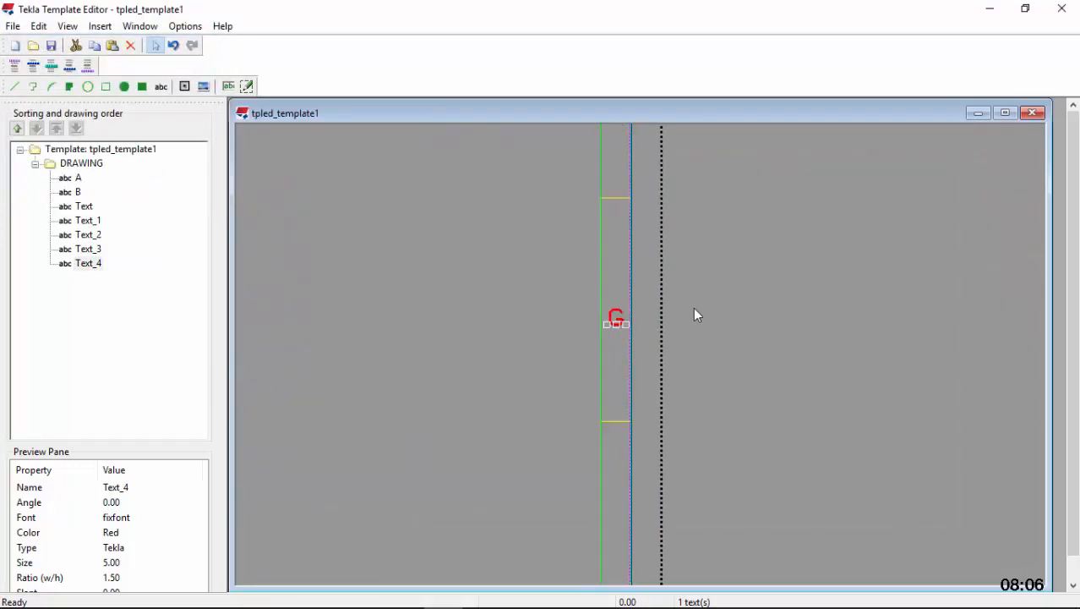
left_click(612, 465)
right_click(612, 464)
left_click(653, 295)
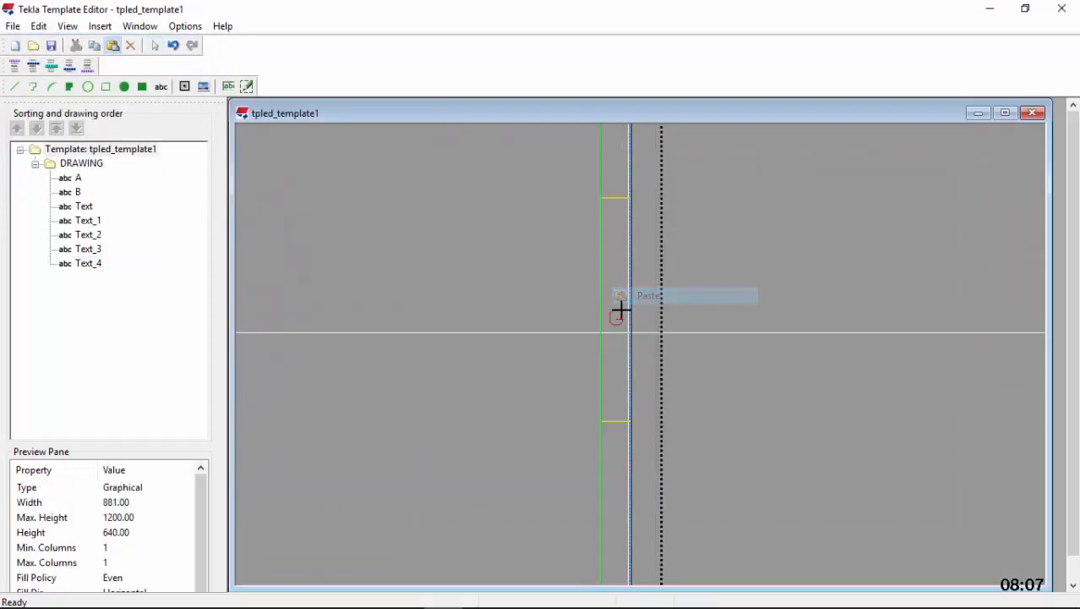
scroll(608, 507, "down", 2)
scroll(608, 470, "up", 2)
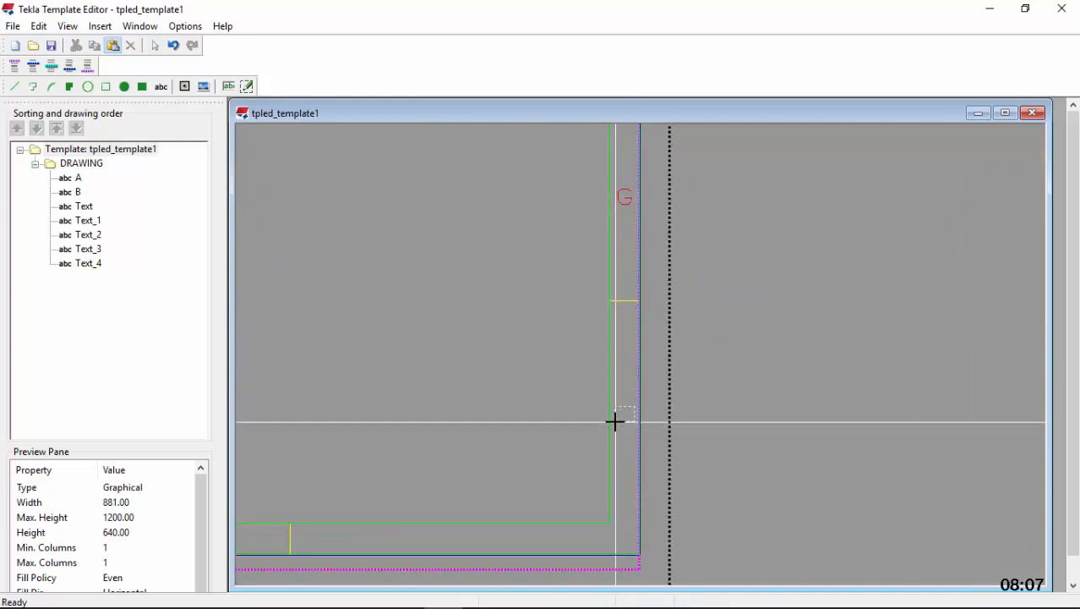
left_click(615, 421)
Change the copied letter in the right margin's lowest cell to "H"
double_click(625, 423)
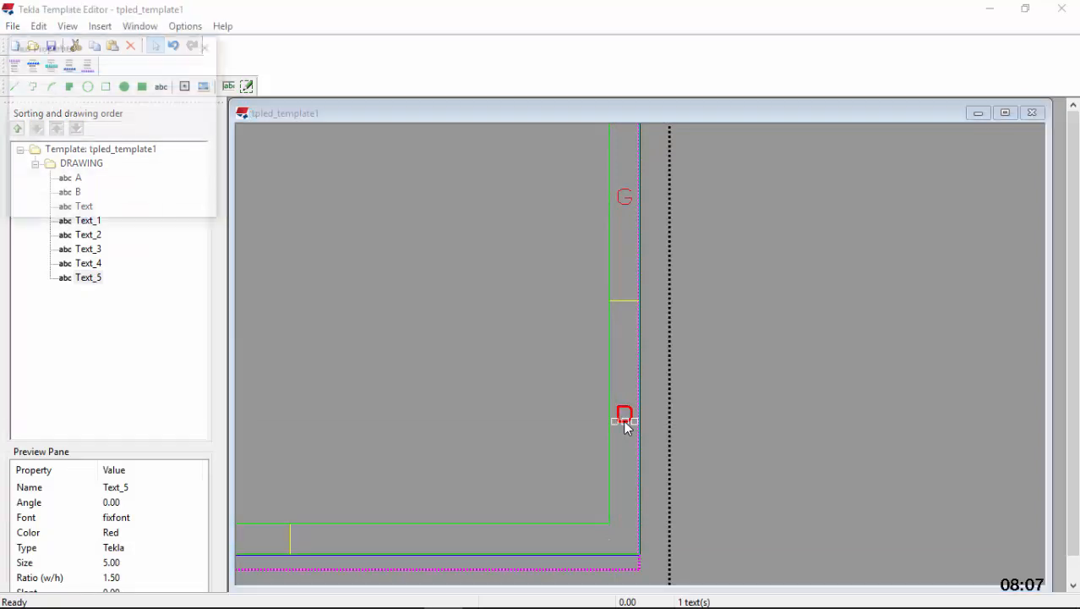
type("H")
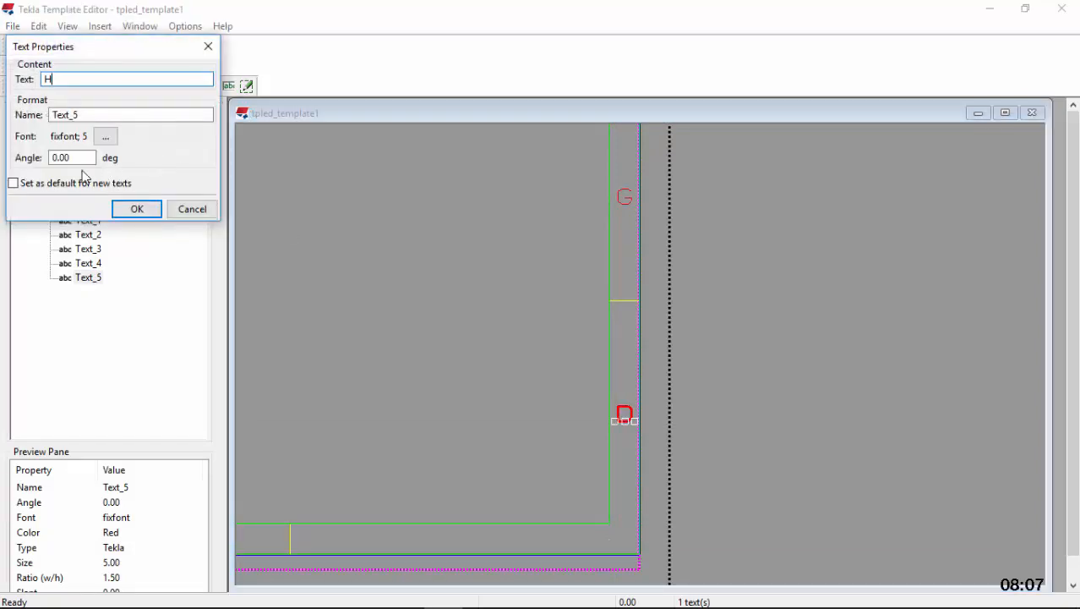
left_click(144, 210)
Paste a copy of the letter D into the middle of the bottom margin's rightmost cell
scroll(508, 350, "down", 3)
scroll(612, 409, "down", 4)
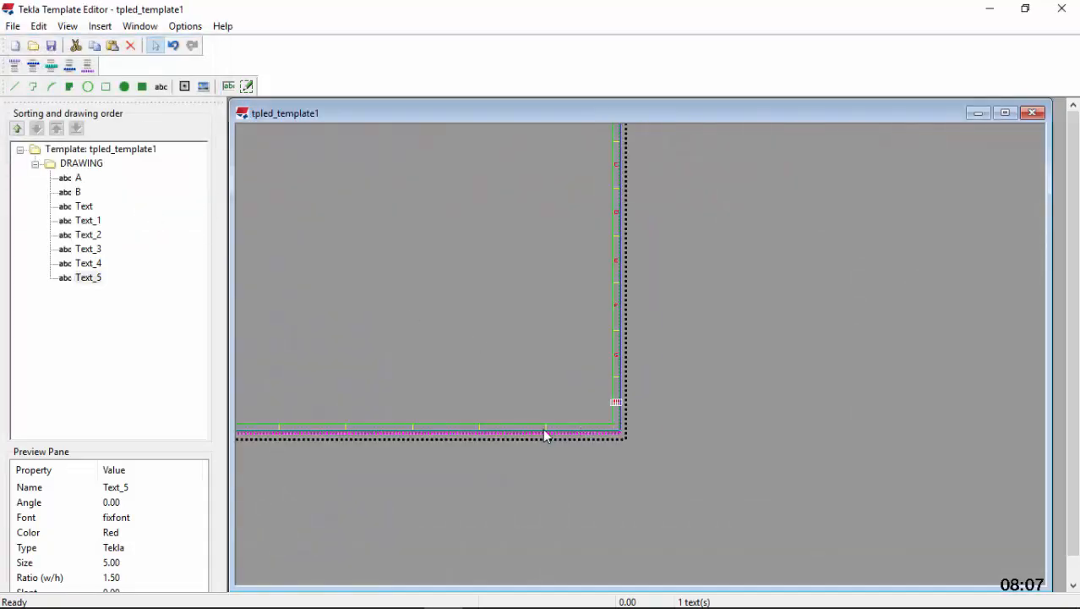
scroll(544, 427, "up", 5)
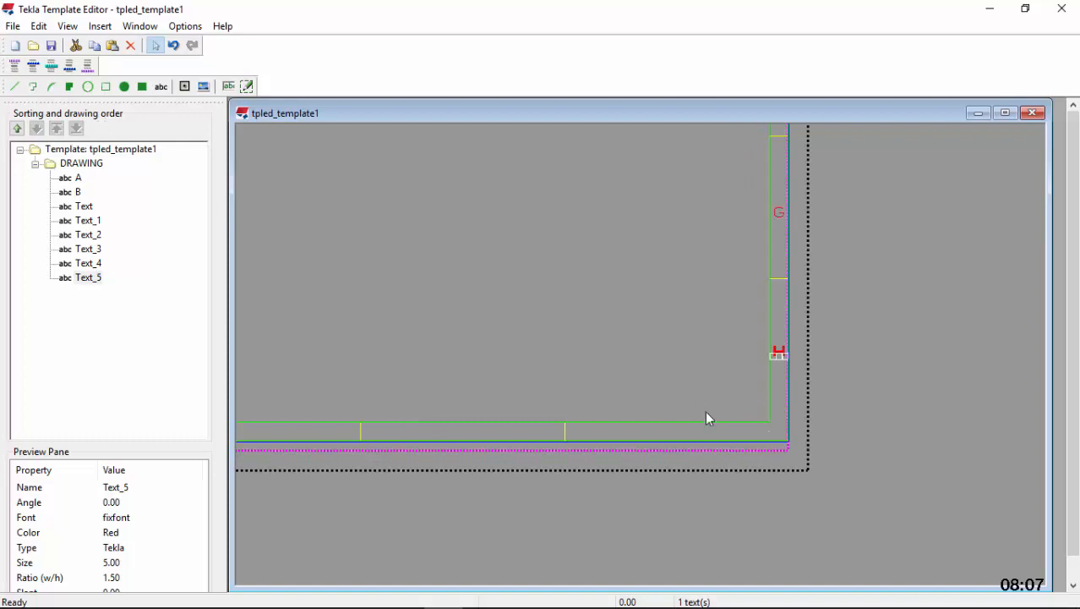
scroll(653, 441, "up", 2)
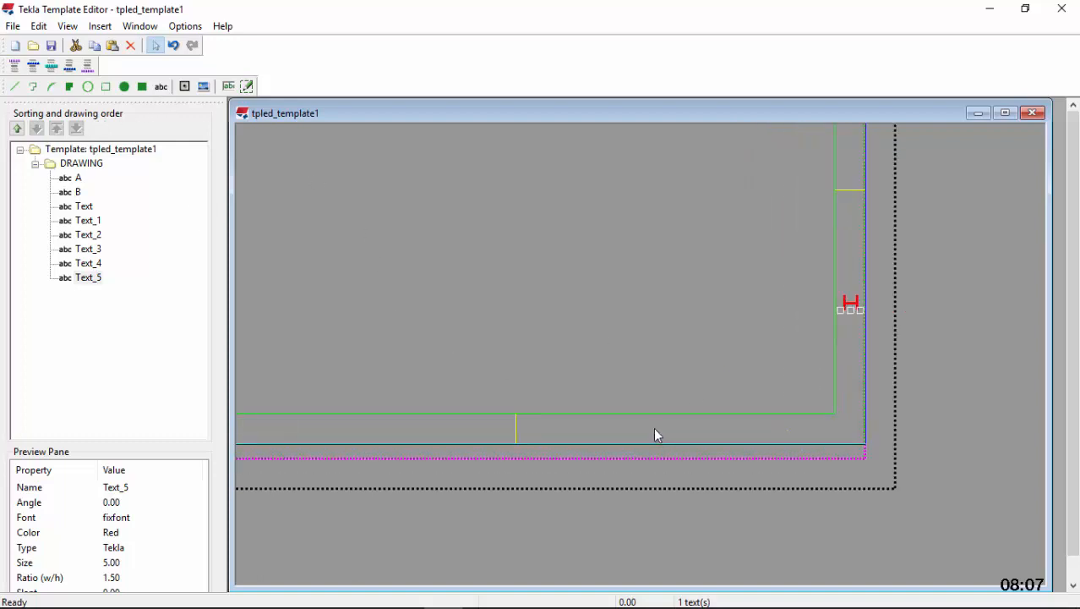
right_click(653, 427)
left_click(693, 257)
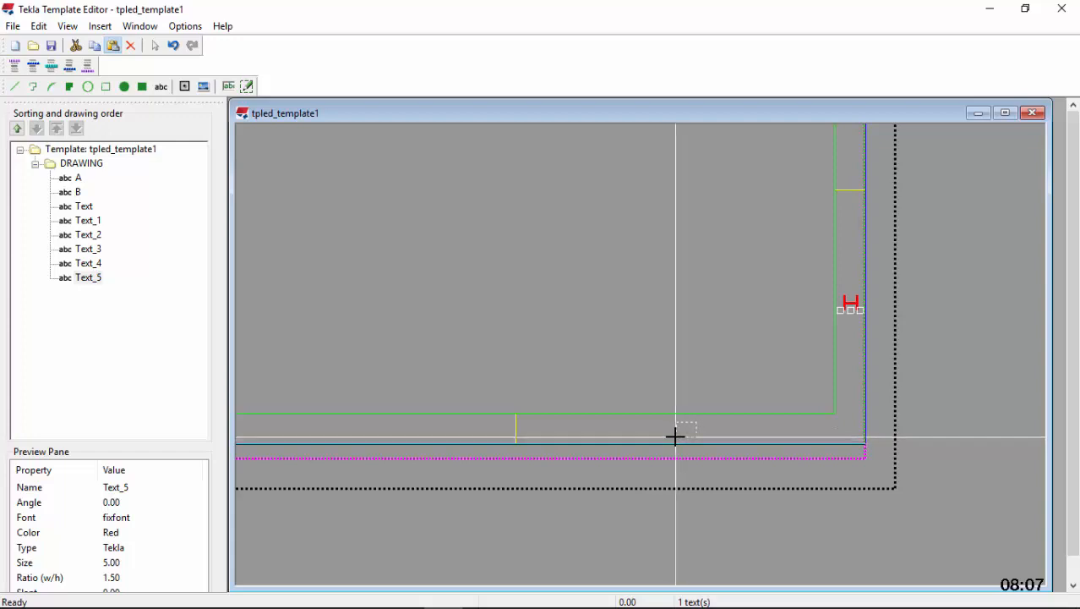
left_click(677, 435)
Change the copied letter in the bottom margin's rightmost cell to "1"
double_click(696, 429)
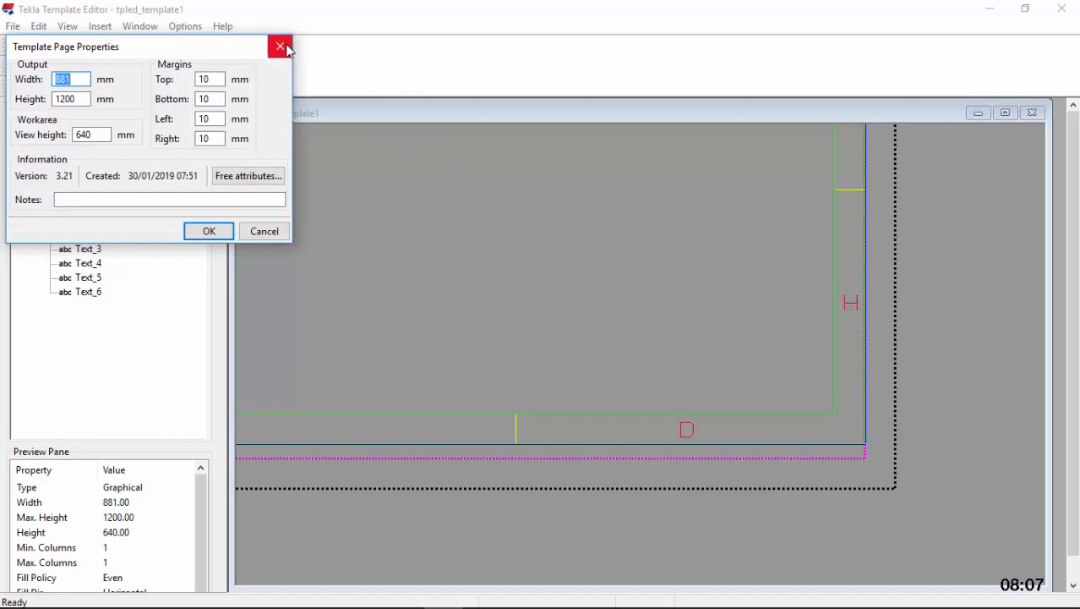
left_click(281, 46)
double_click(693, 426)
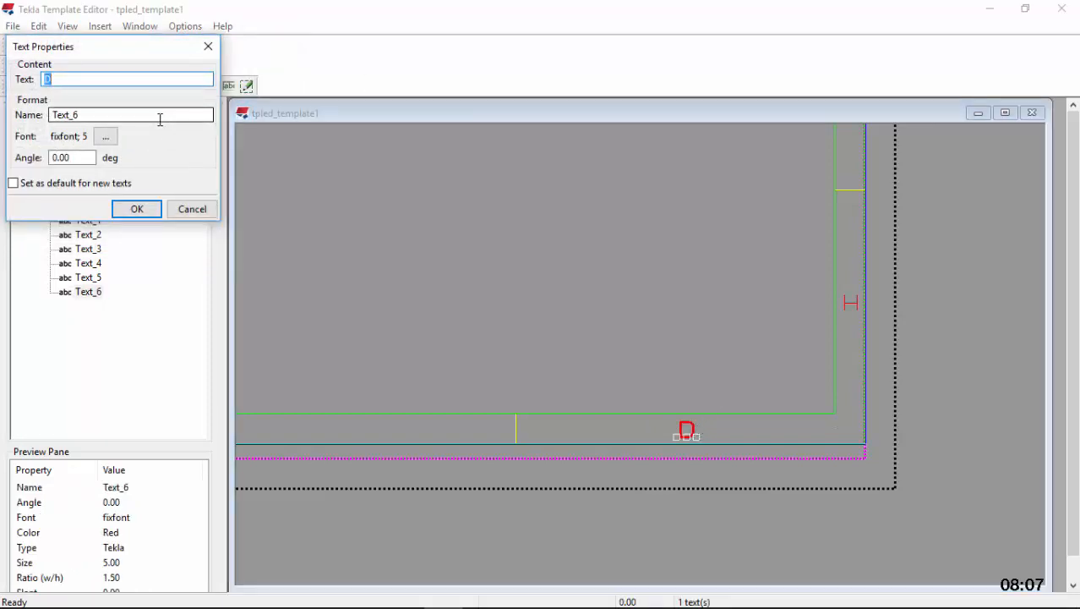
left_click(137, 209)
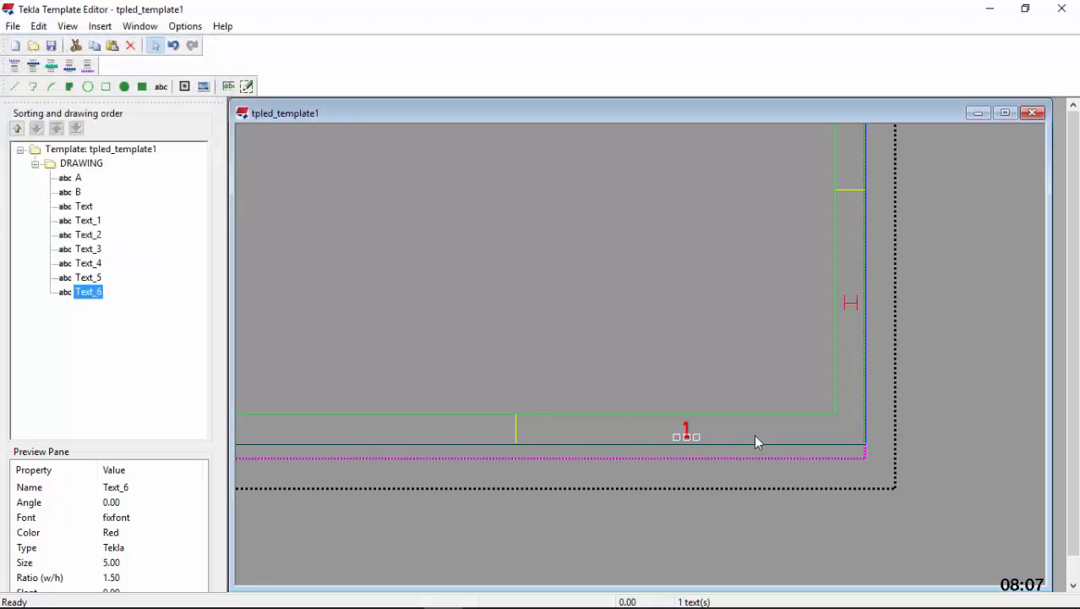
Paste a copy of the letter D into the bottom margin's second cell from the right and change its text to "2"
scroll(803, 422, "down", 2)
scroll(471, 432, "up", 3)
right_click(516, 418)
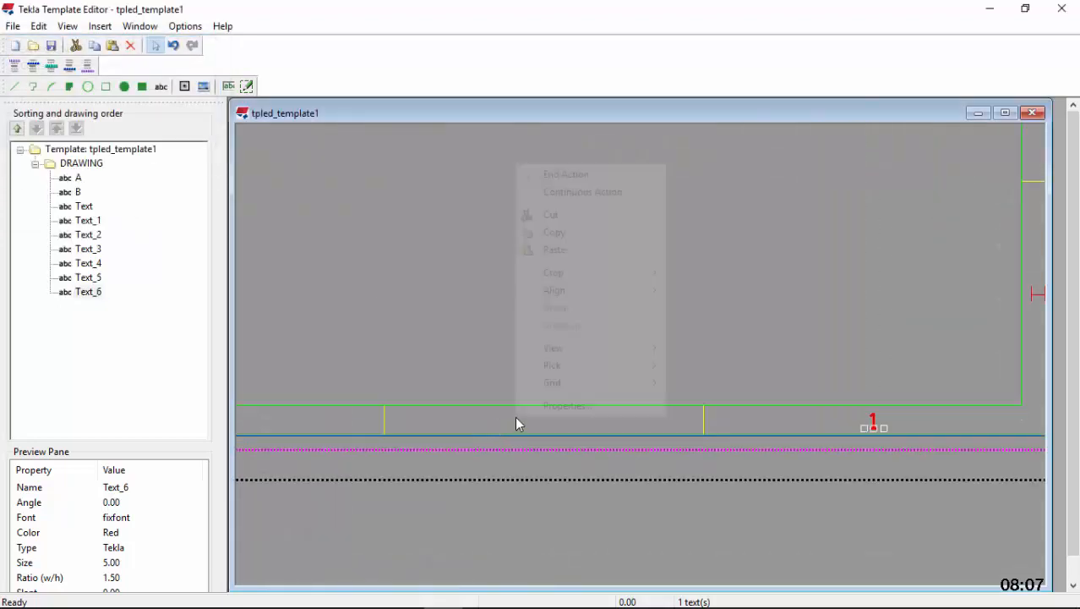
left_click(556, 250)
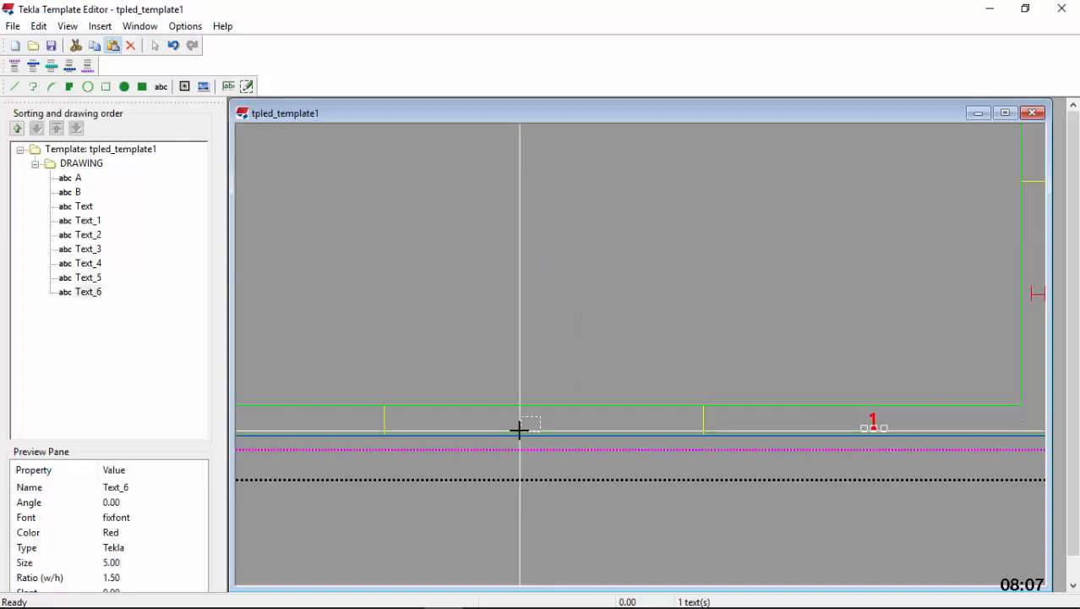
left_click(519, 429)
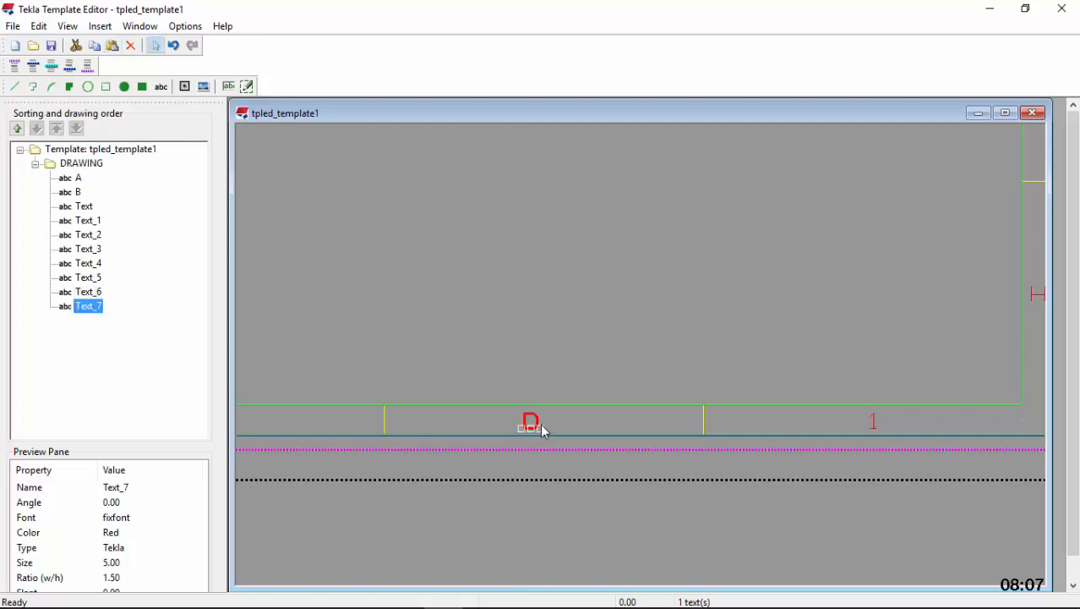
double_click(538, 420)
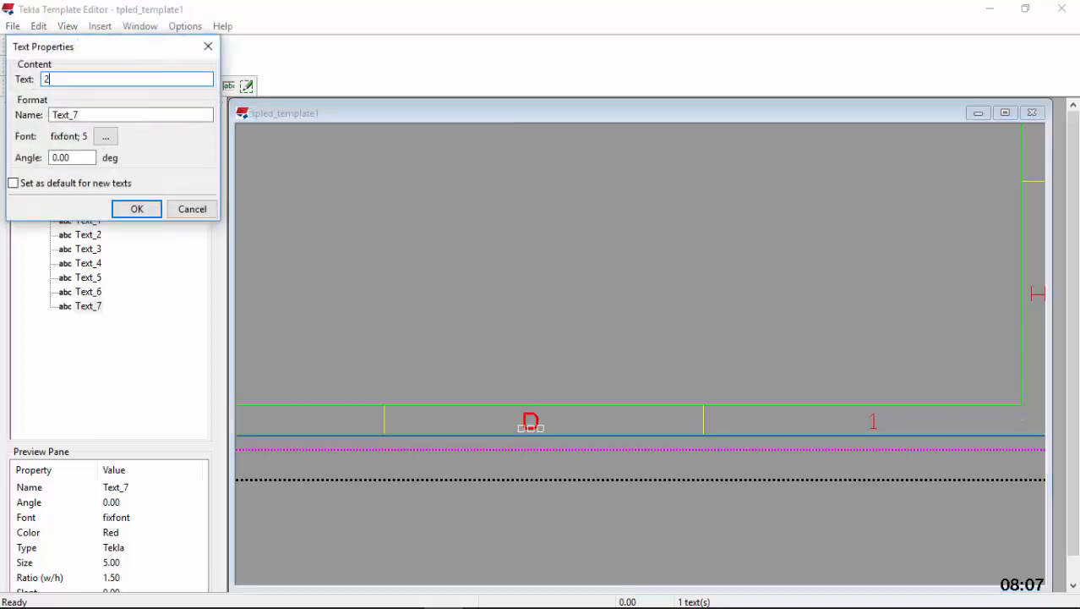
left_click(139, 209)
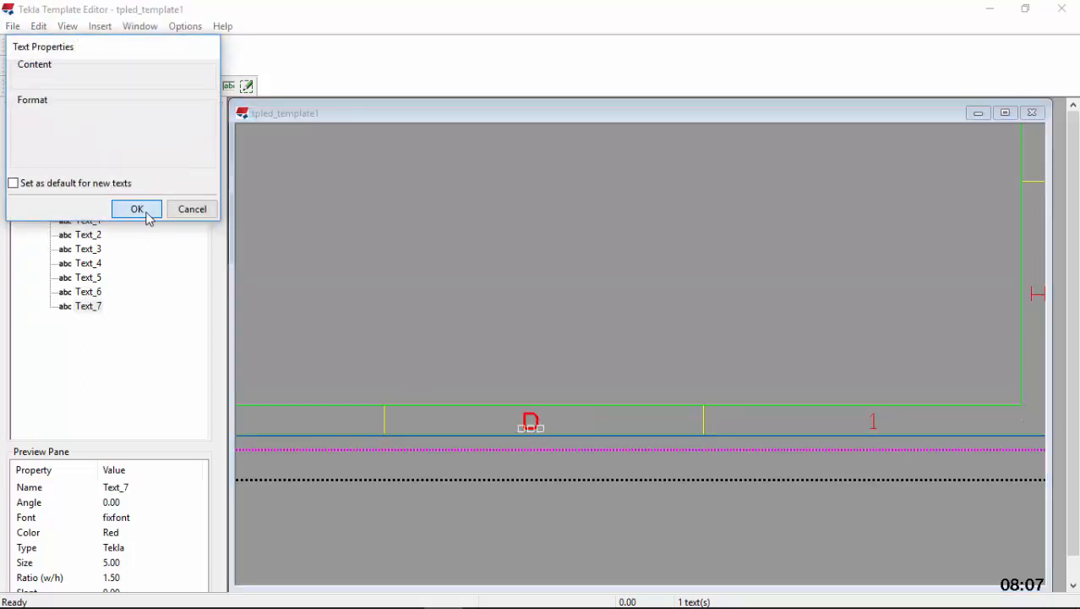
left_click(594, 422)
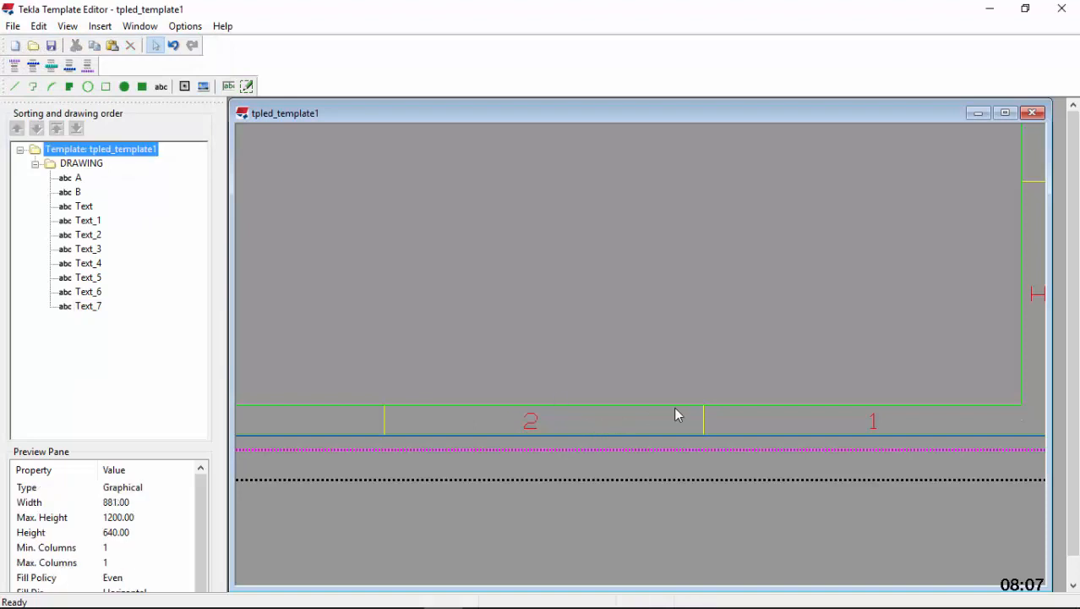
Paste a copy of the letter D into the bottom margin's third cell from the right and change its text to "3"
scroll(776, 397, "down", 3)
scroll(613, 410, "up", 4)
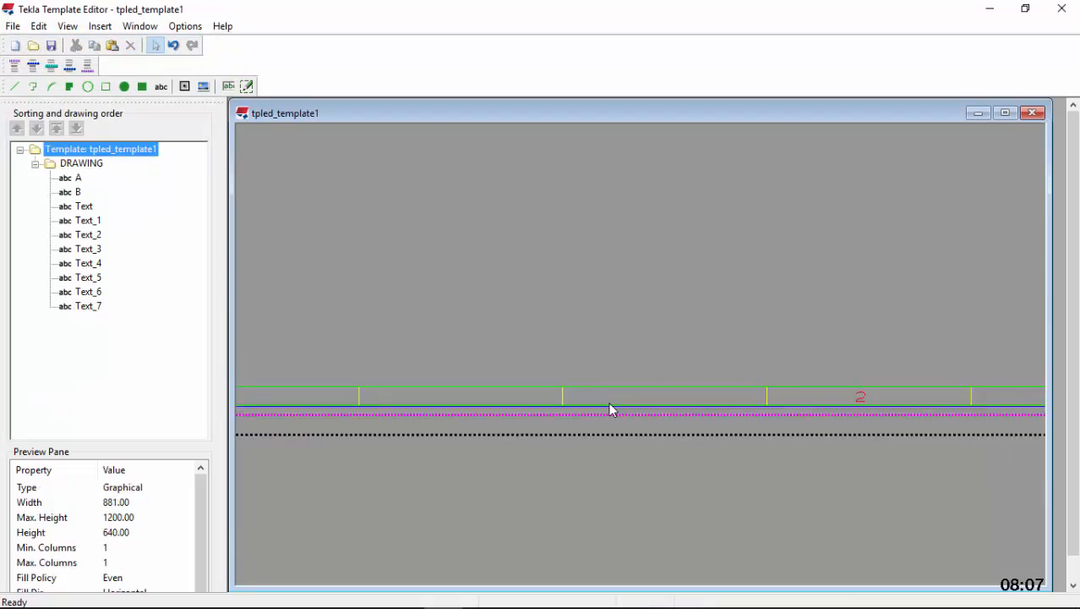
right_click(629, 401)
left_click(677, 228)
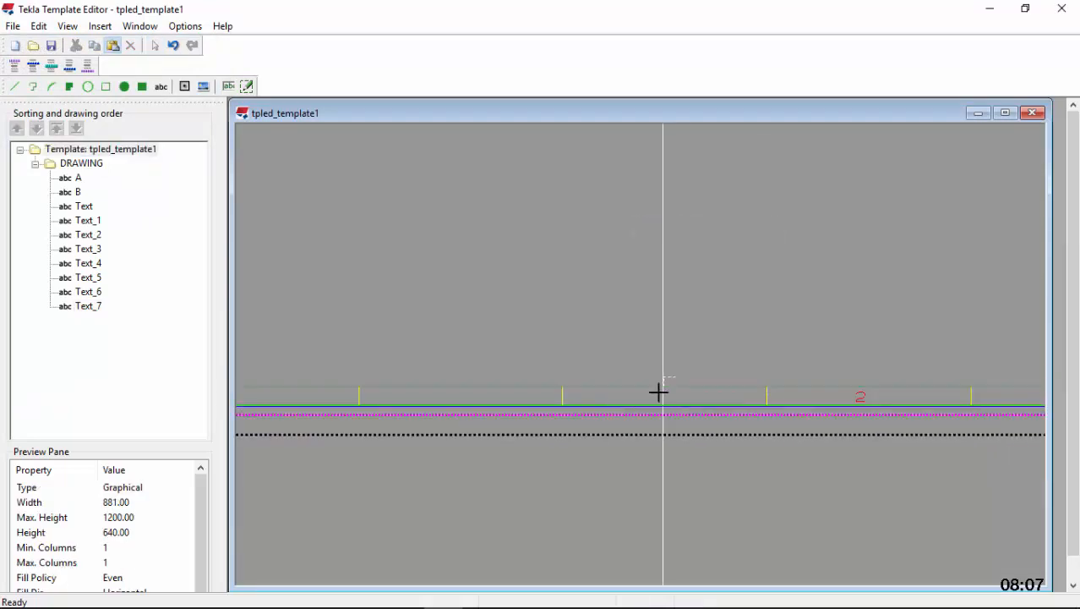
scroll(649, 399, "up", 1)
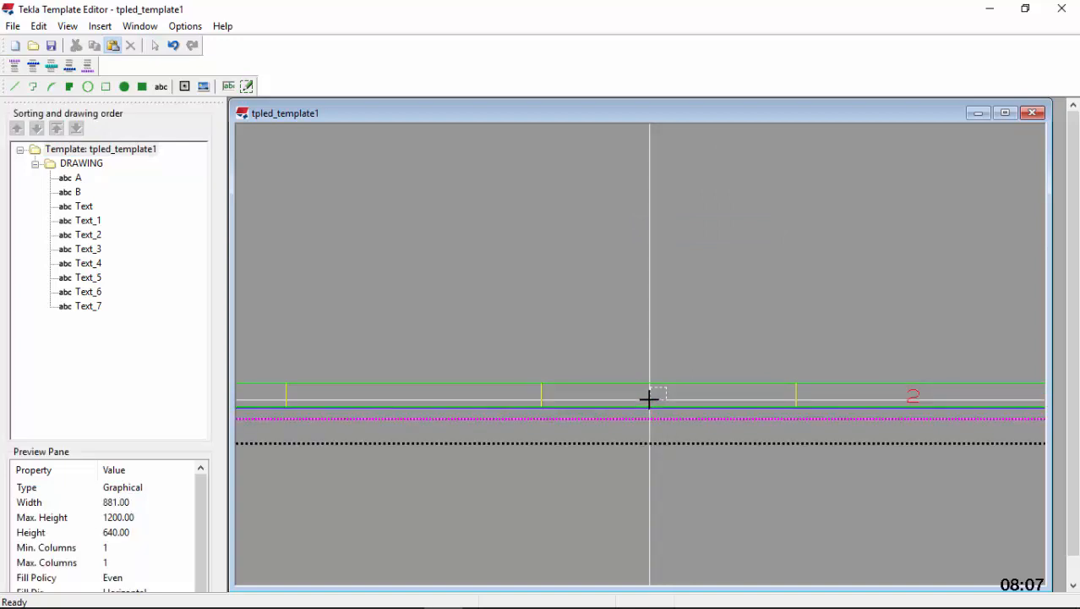
left_click(649, 399)
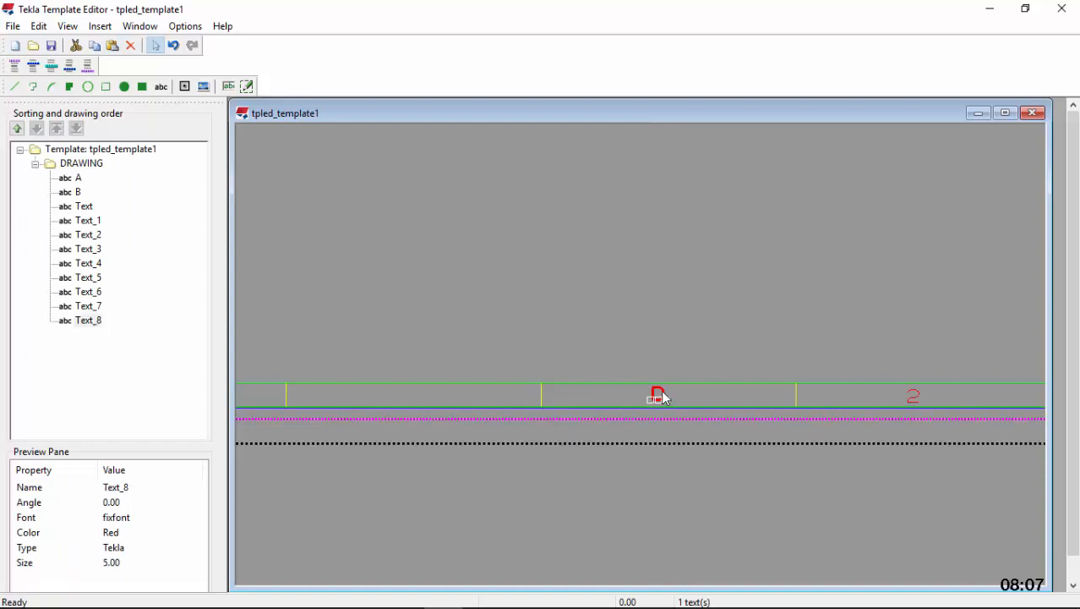
double_click(662, 396)
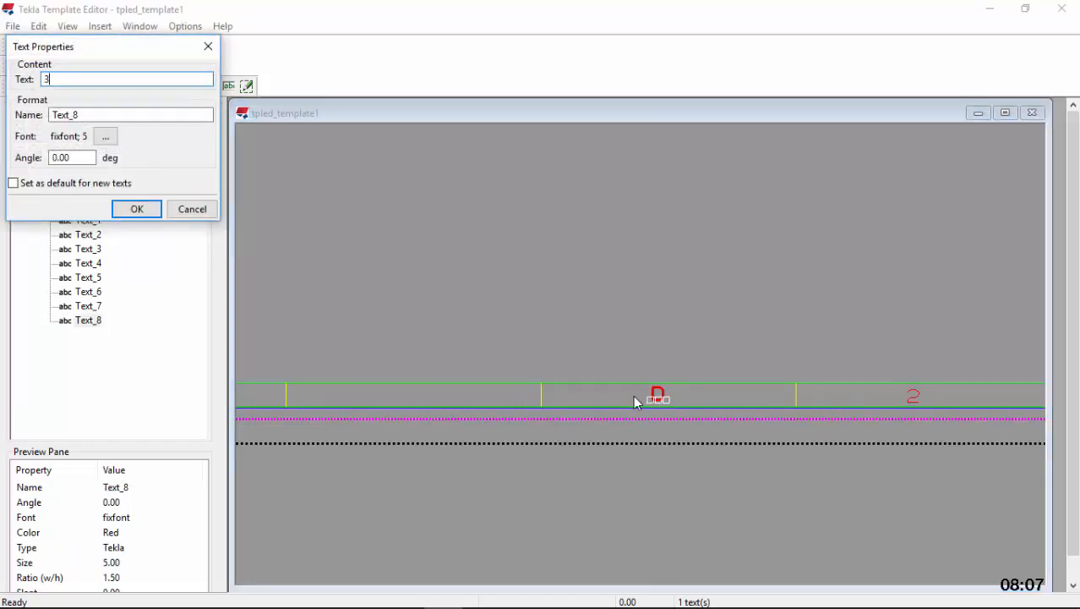
left_click(147, 212)
Paste a copy of the letter D into the bottom margin's fourth cell from the right and change its text to "4"
scroll(931, 323, "down", 3)
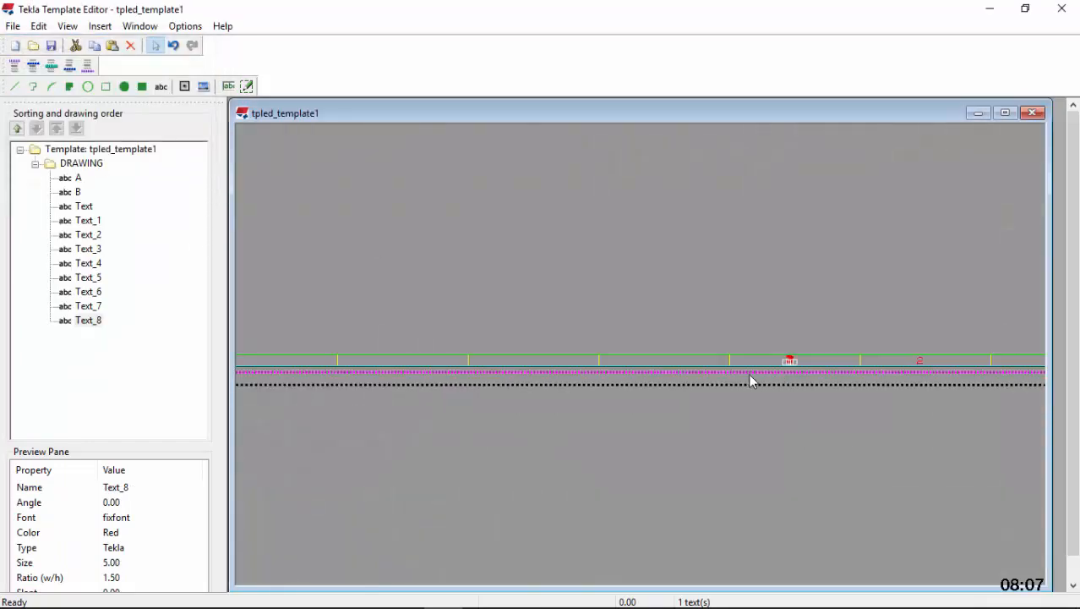
scroll(702, 361, "up", 3)
scroll(700, 365, "up", 1)
right_click(539, 356)
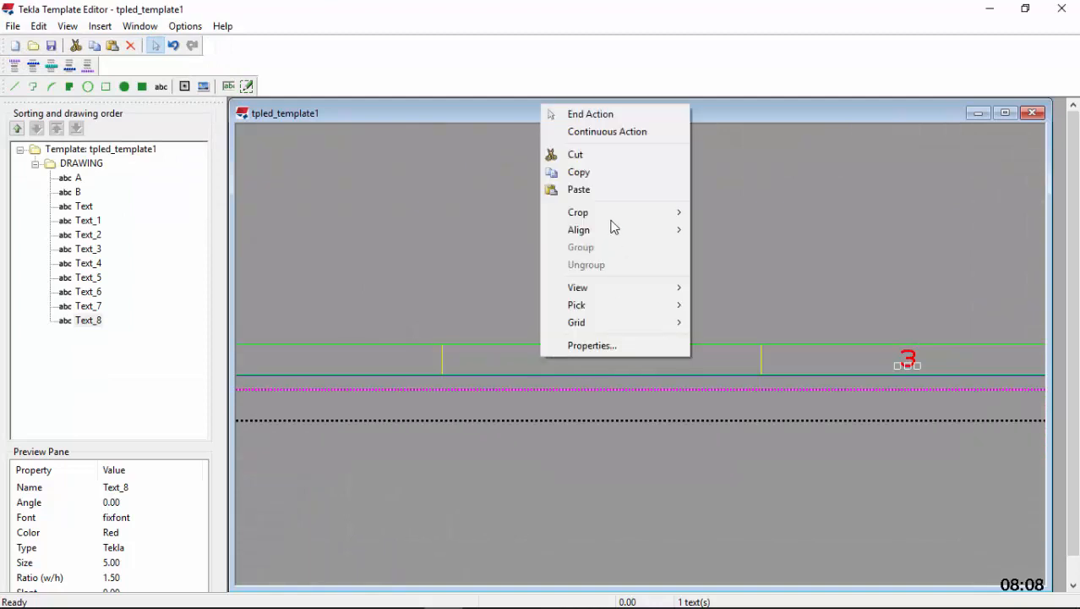
left_click(601, 191)
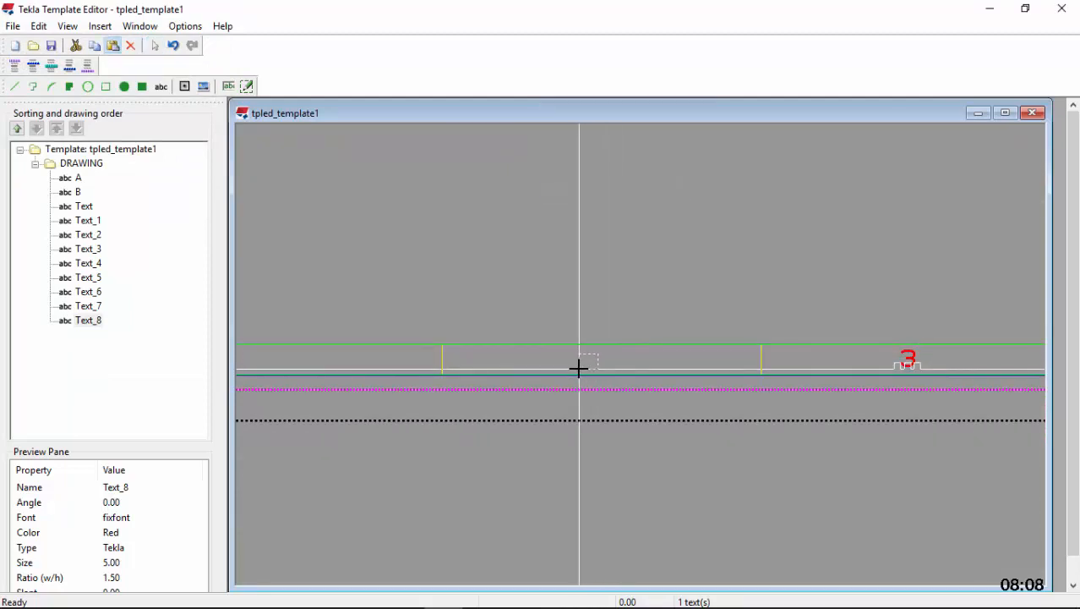
left_click(580, 368)
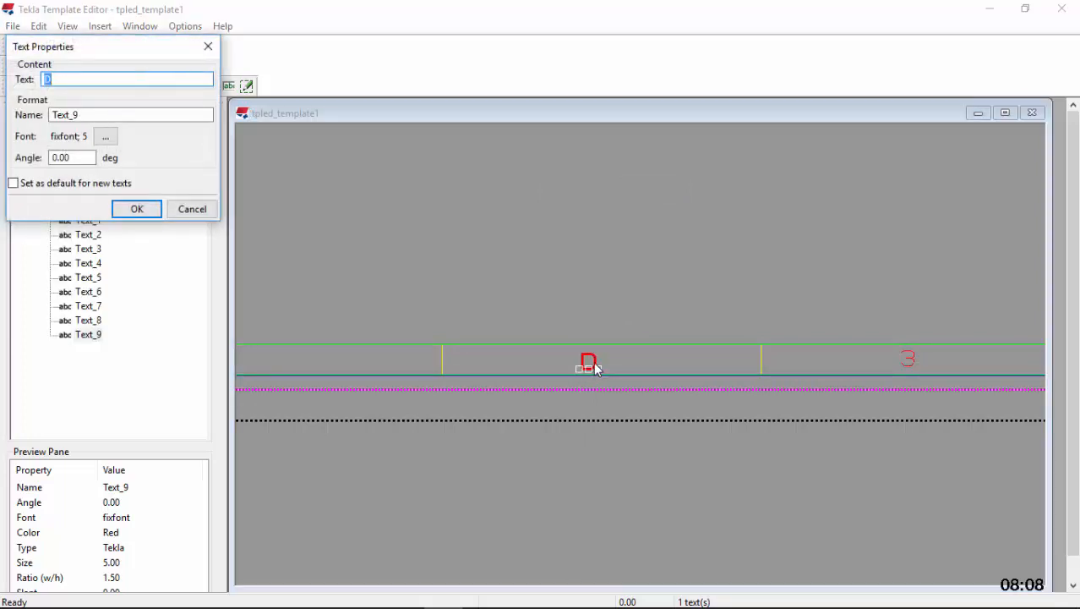
left_click(135, 209)
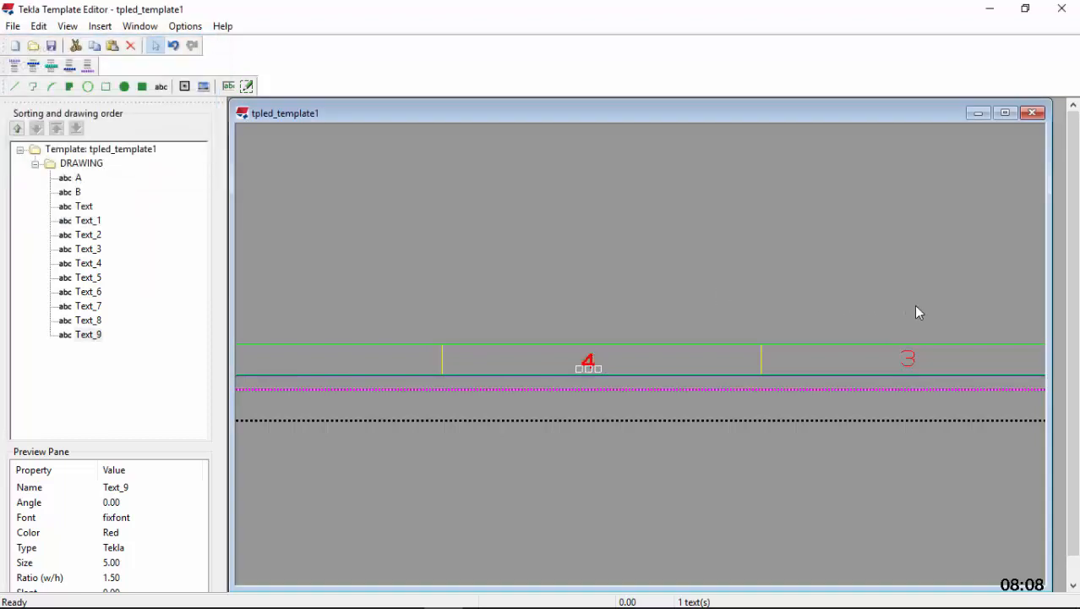
Paste a copy of the letter D into the bottom margin's fifth cell from the right and change its text to "5"
scroll(912, 313, "down", 2)
scroll(620, 335, "up", 3)
right_click(578, 338)
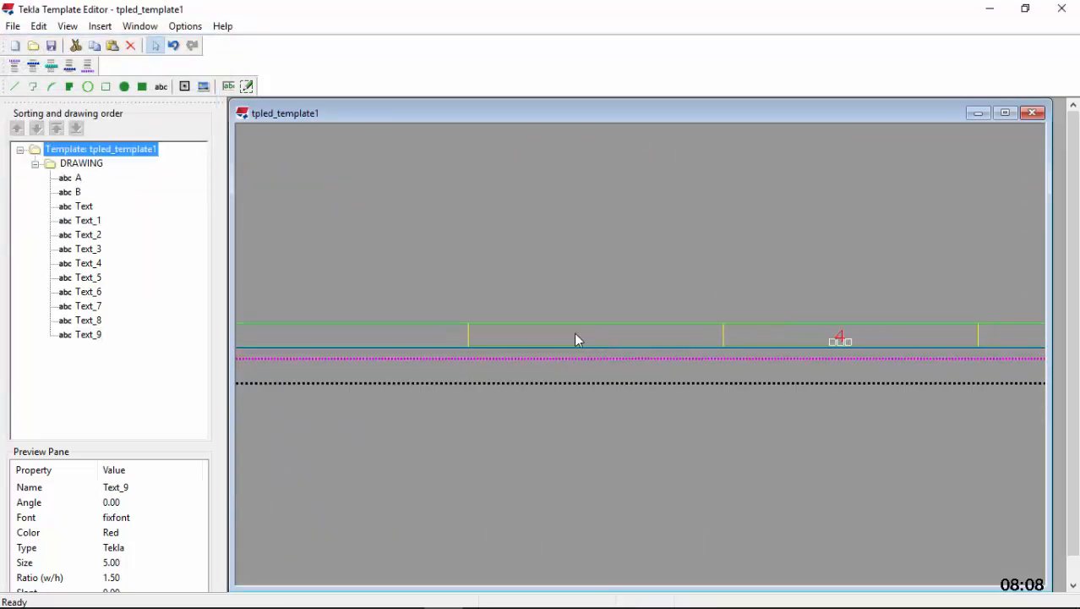
left_click(647, 419)
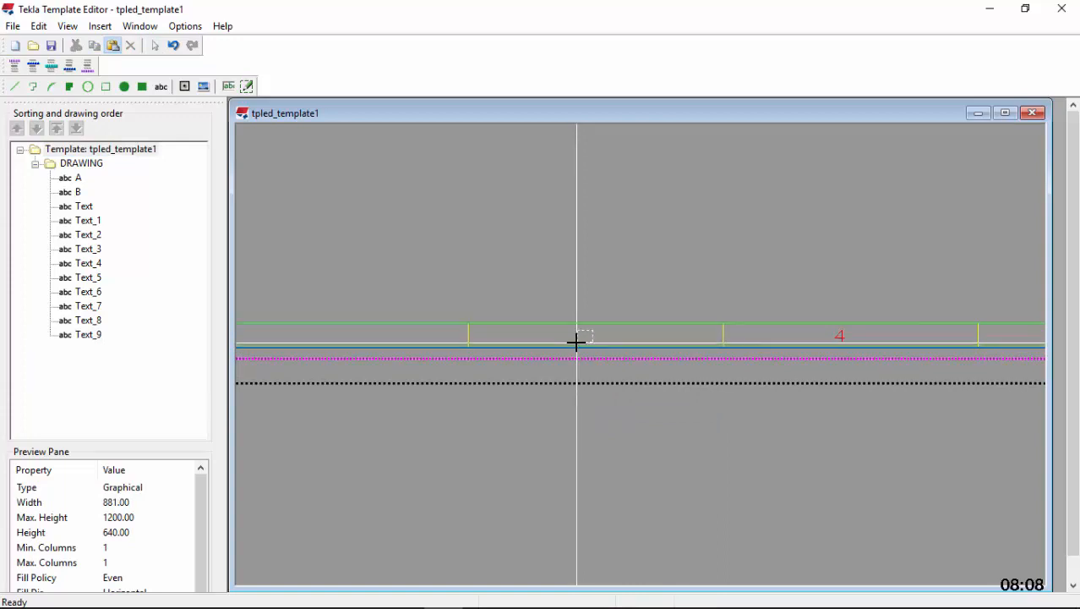
left_click(576, 339)
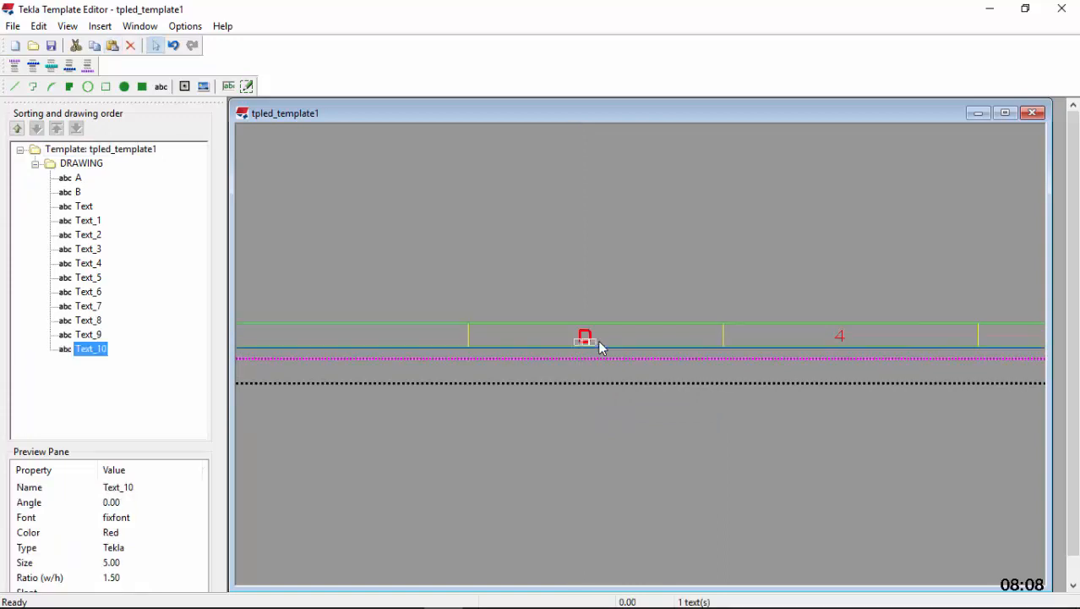
double_click(590, 334)
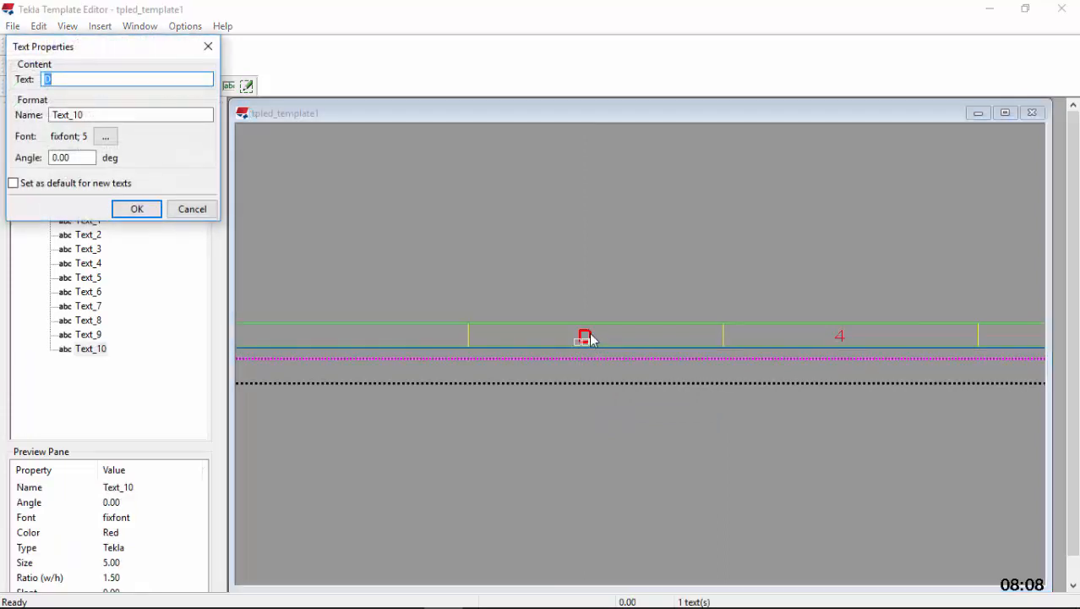
left_click(154, 209)
Paste a copy of the letter D into the bottom margin's sixth cell from the right and change its text to "6"
scroll(977, 345, "down", 3)
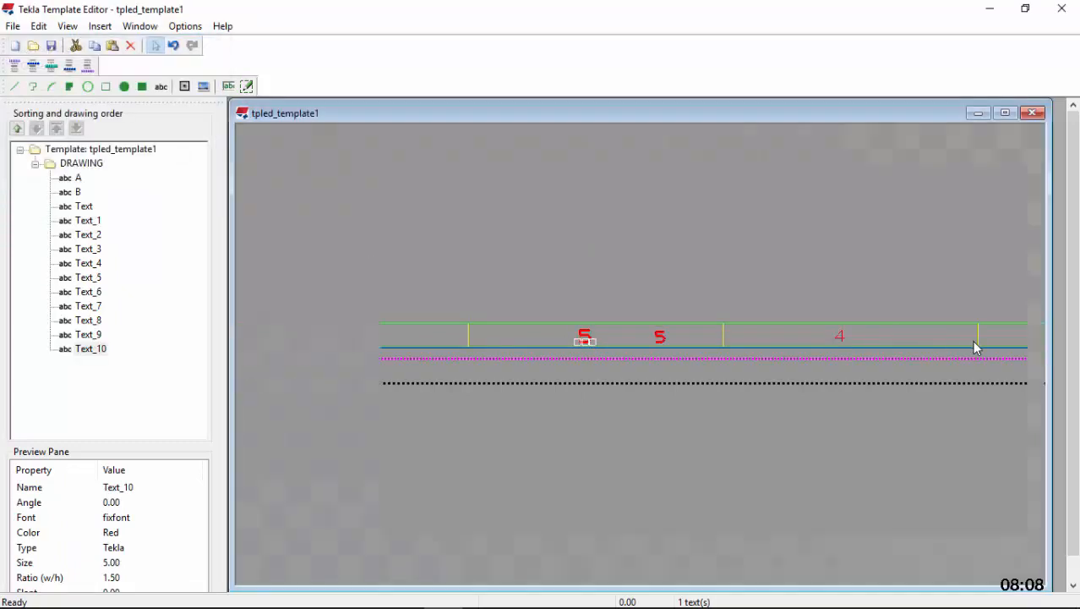
scroll(649, 330, "up", 3)
right_click(608, 342)
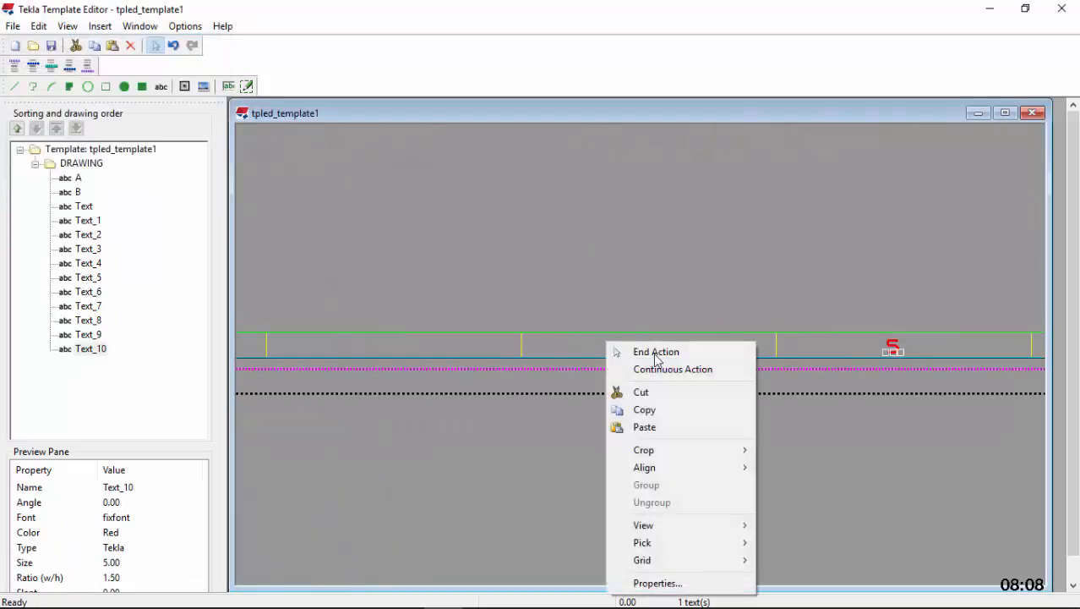
left_click(665, 427)
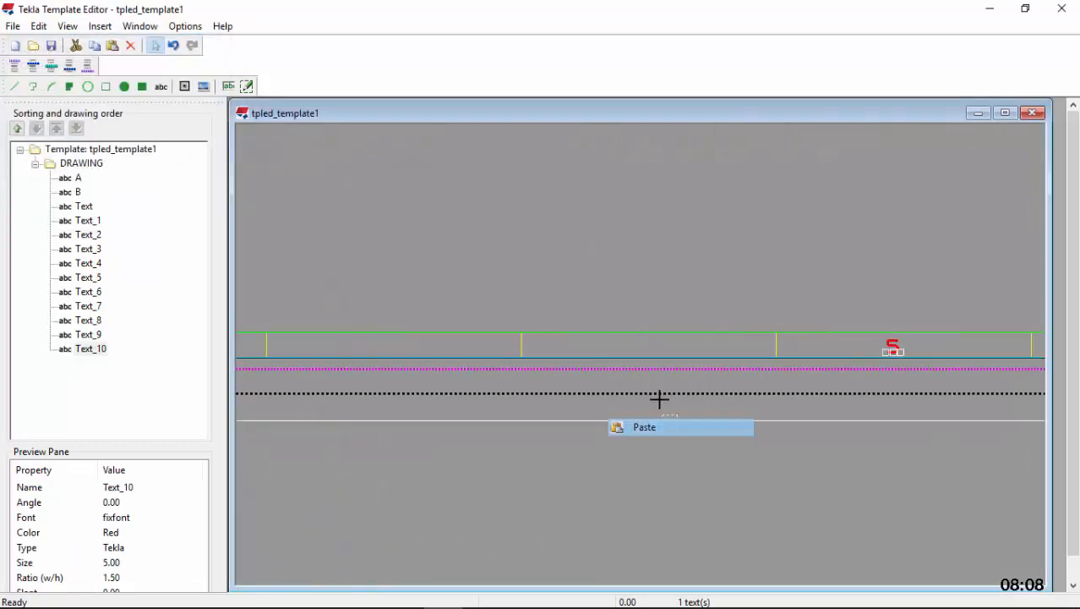
left_click(629, 348)
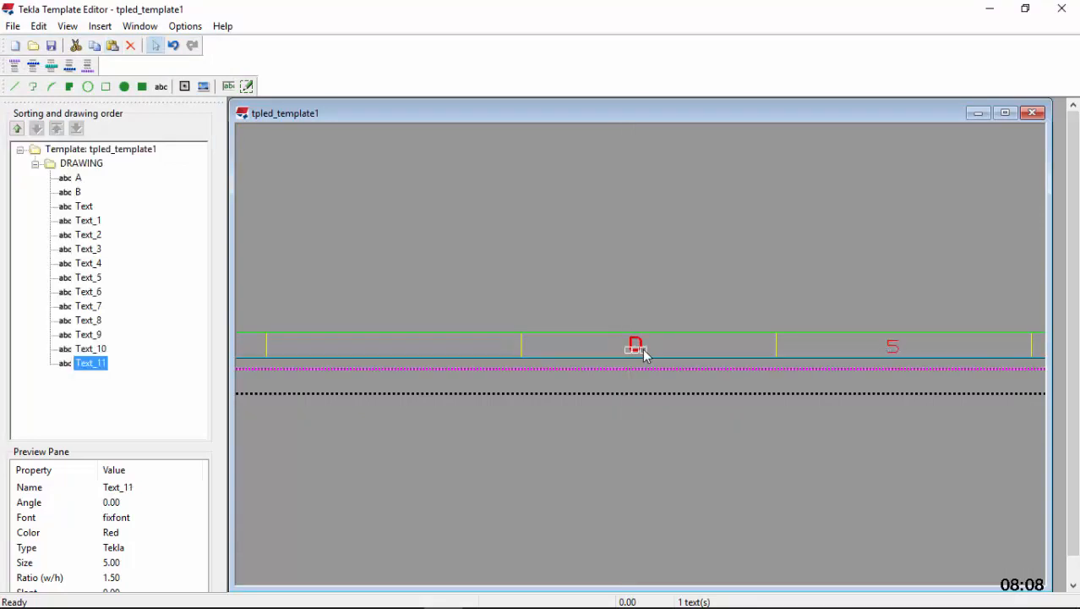
double_click(643, 345)
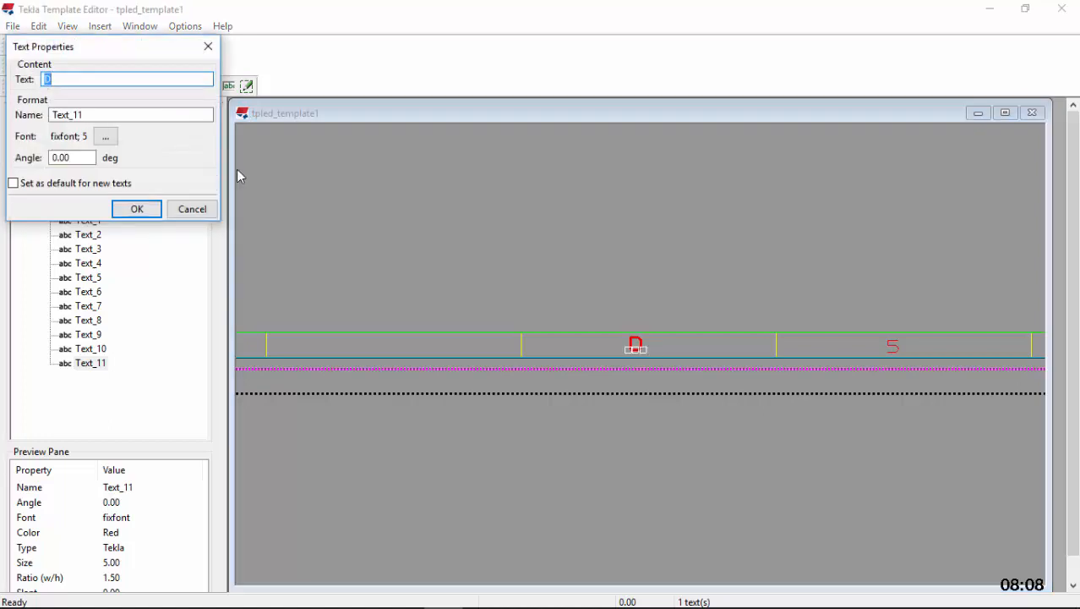
type("4")
left_click(137, 209)
Paste a copy of the letter D into the bottom margin's second cell from the left and change its text to "7"
scroll(860, 330, "down", 3)
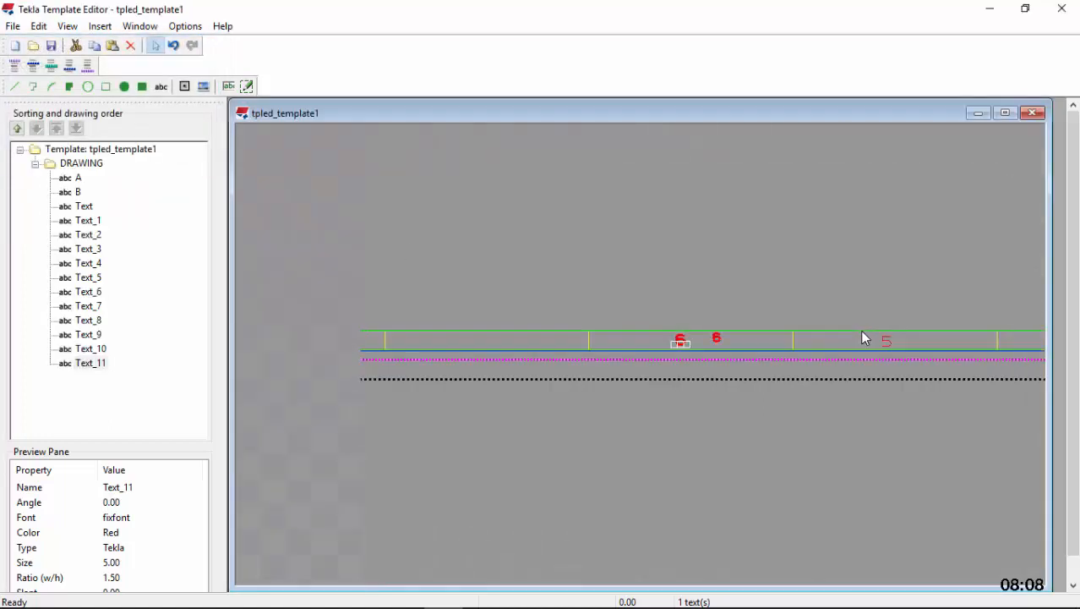
scroll(616, 333, "up", 2)
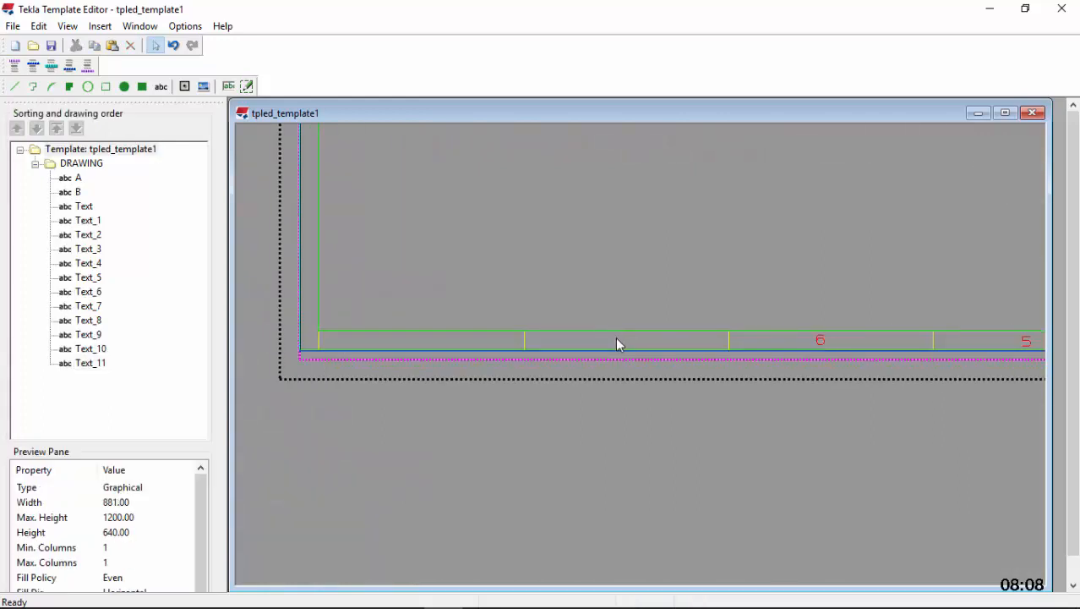
right_click(616, 338)
left_click(685, 427)
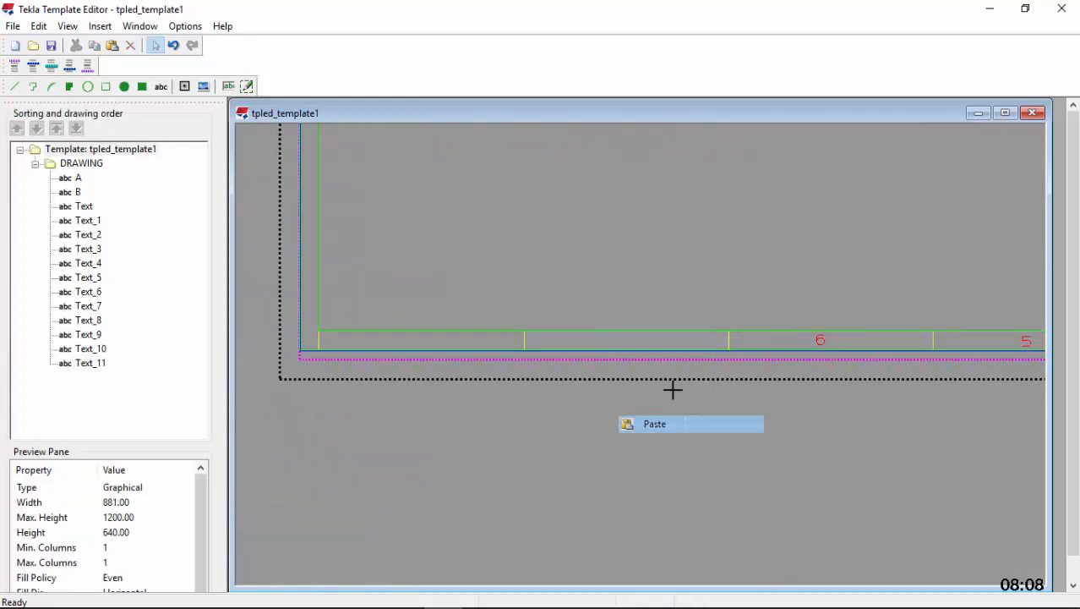
scroll(617, 348, "up", 1)
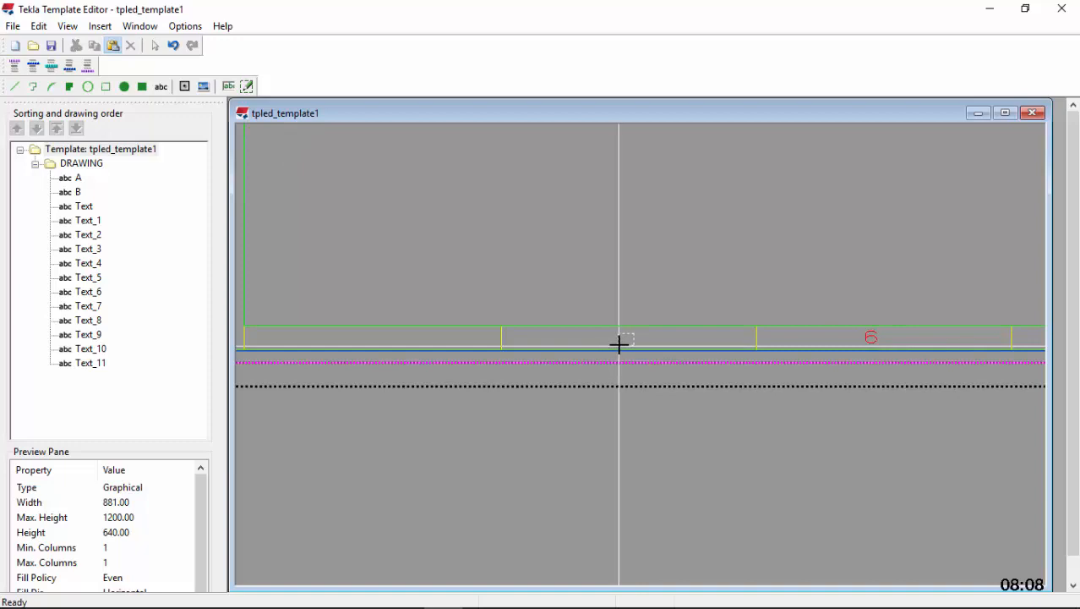
left_click(620, 343)
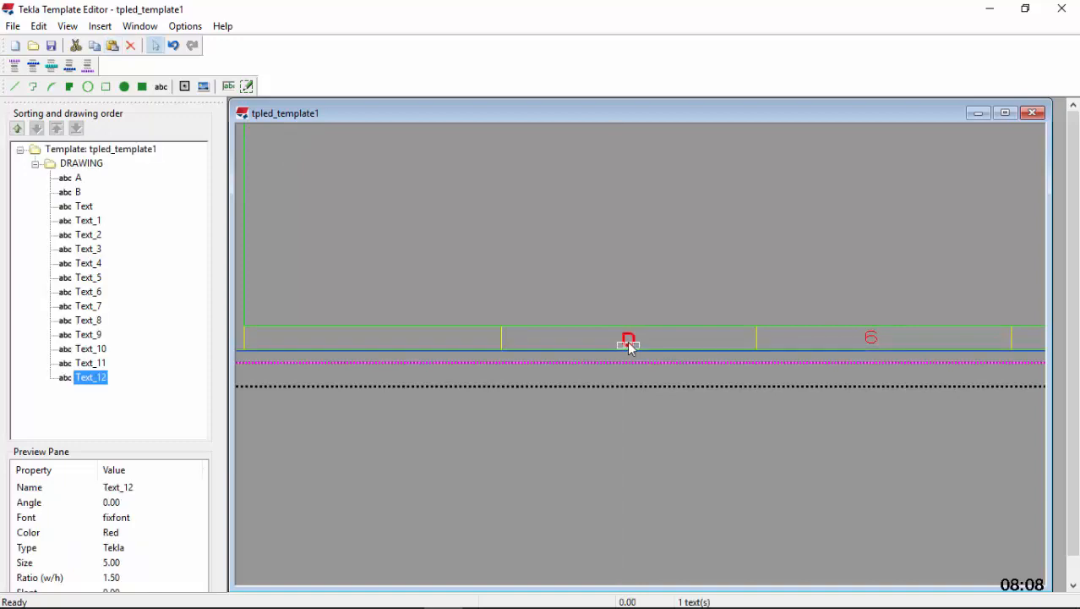
double_click(633, 339)
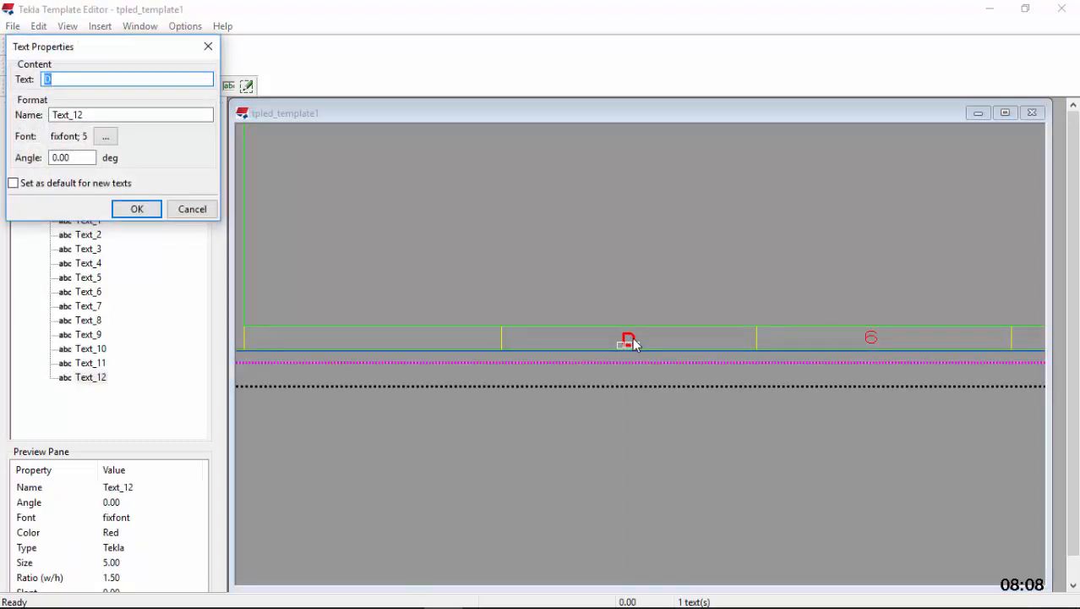
left_click(137, 208)
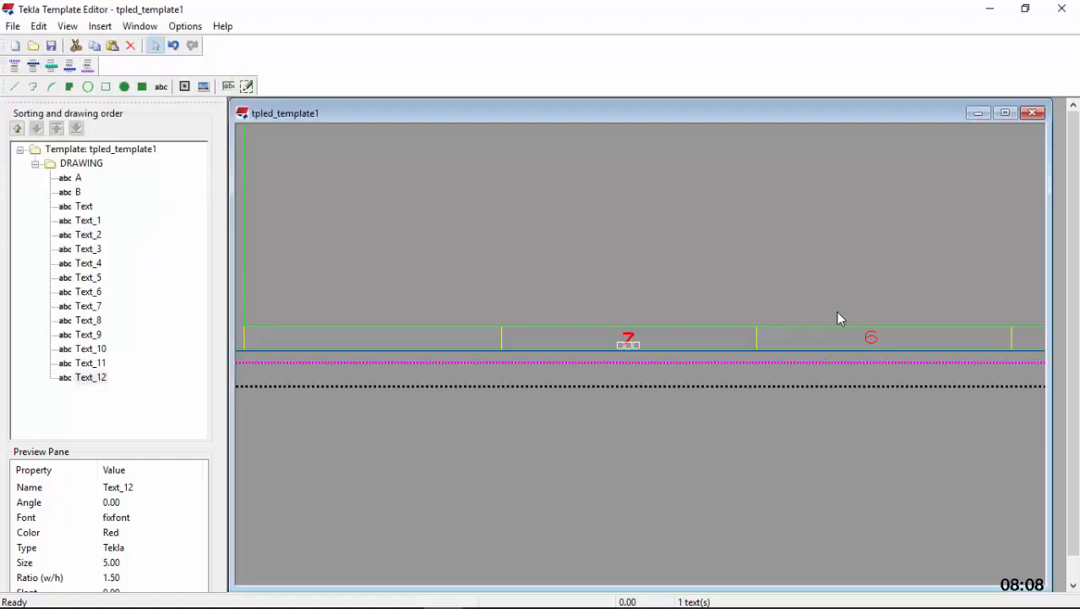
Paste a copy of the letter D into the bottom margin's leftmost cell and change its text to "8"
scroll(835, 310, "down", 2)
scroll(528, 329, "up", 3)
right_click(529, 326)
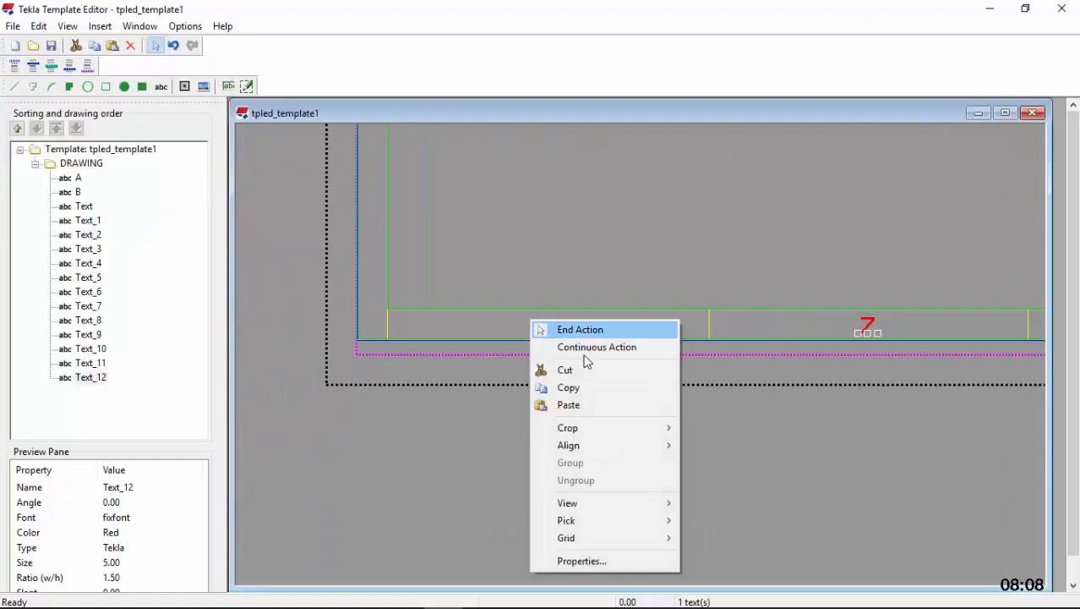
left_click(583, 405)
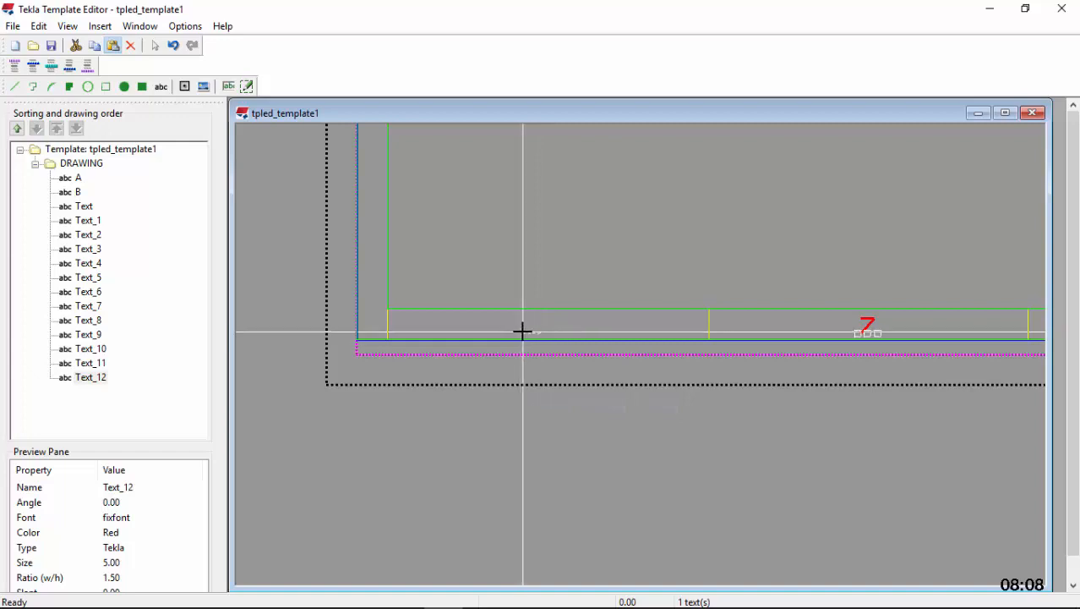
left_click(522, 330)
double_click(540, 326)
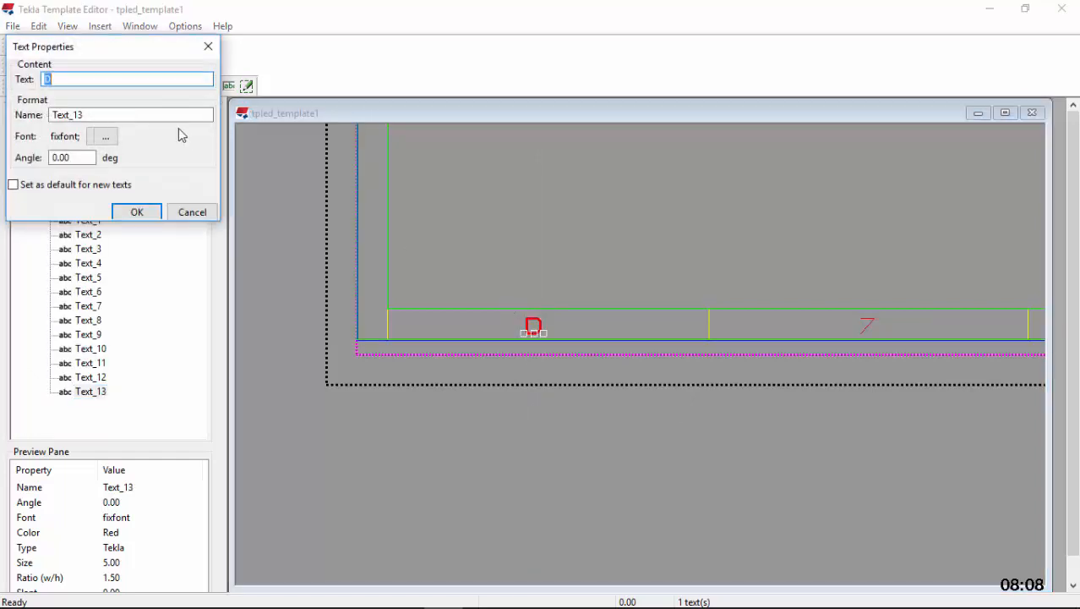
left_click(149, 209)
Delete the short yellow divider line at the left end of the bottom margin
left_click(392, 331)
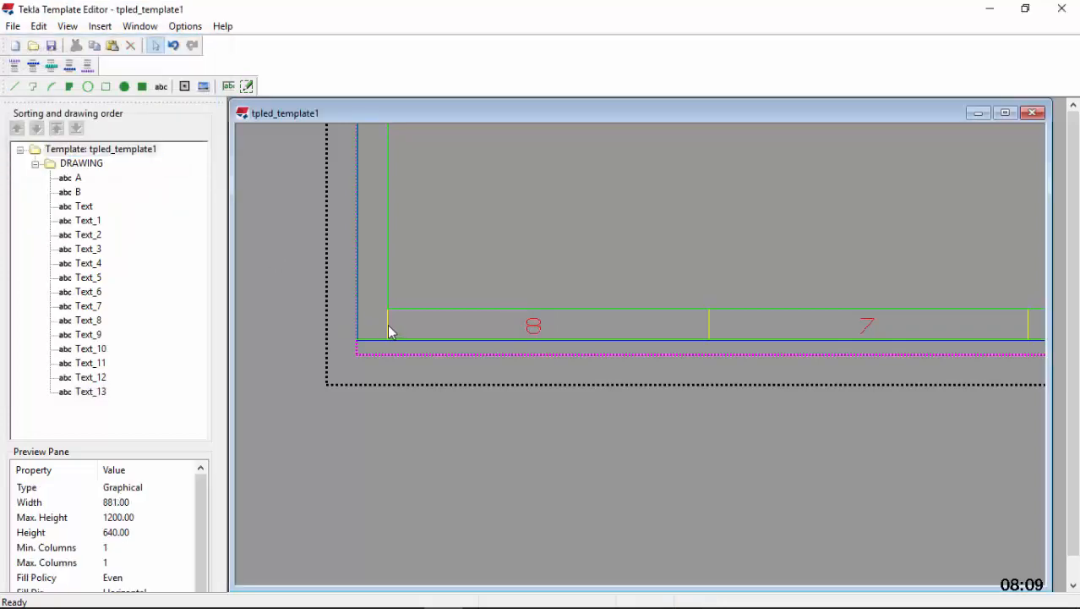
left_click(389, 330)
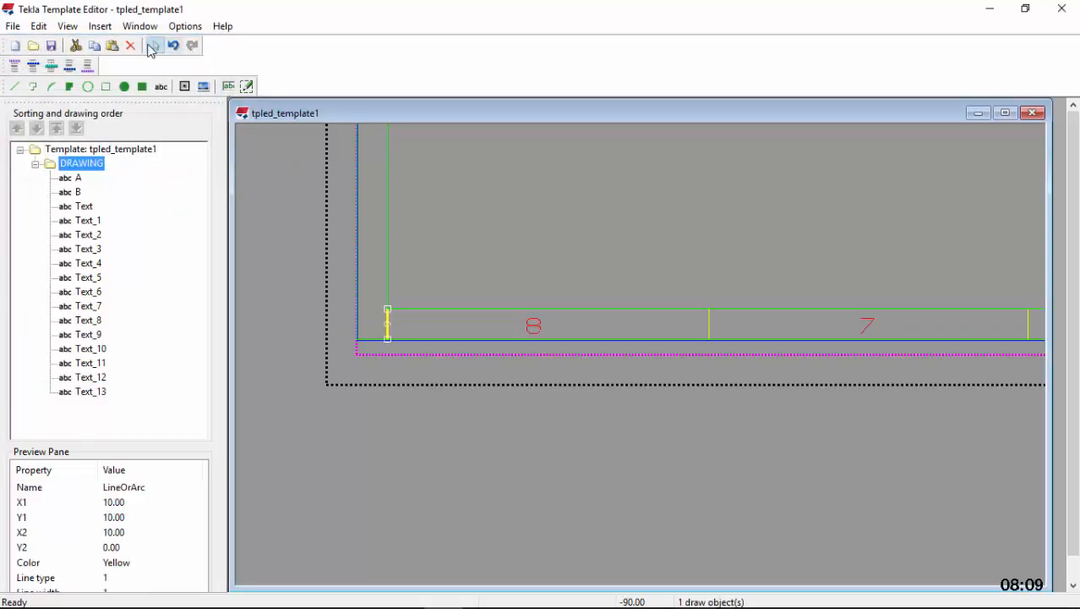
left_click(533, 338)
Format all eight numbers in the bottom margin together as ISOCPEUR, Regular, size 6 mm, in black
left_click(533, 326)
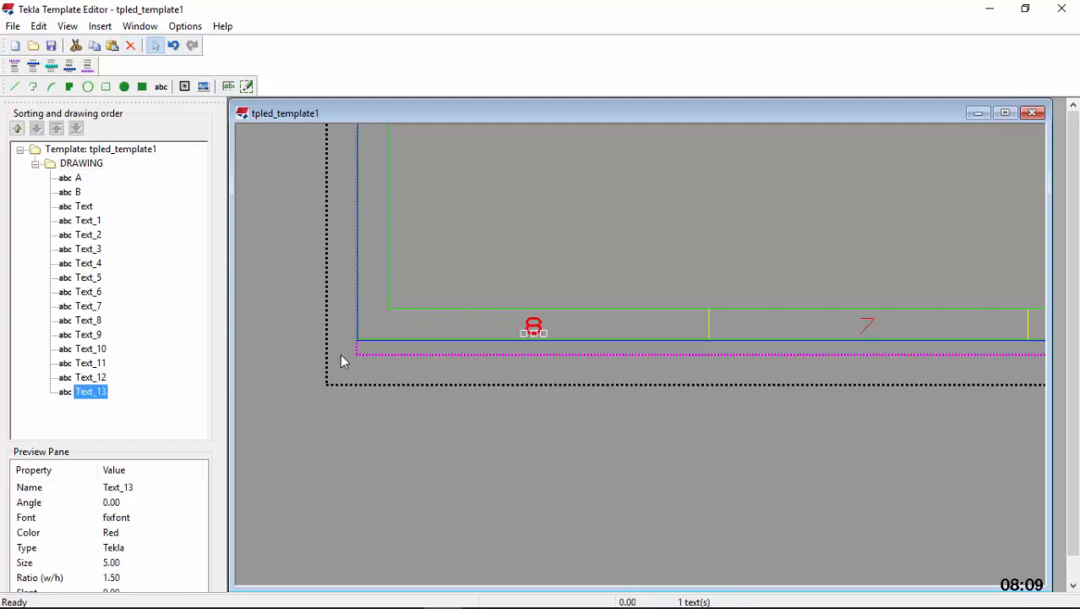
scroll(340, 353, "down", 2)
scroll(556, 361, "up", 2)
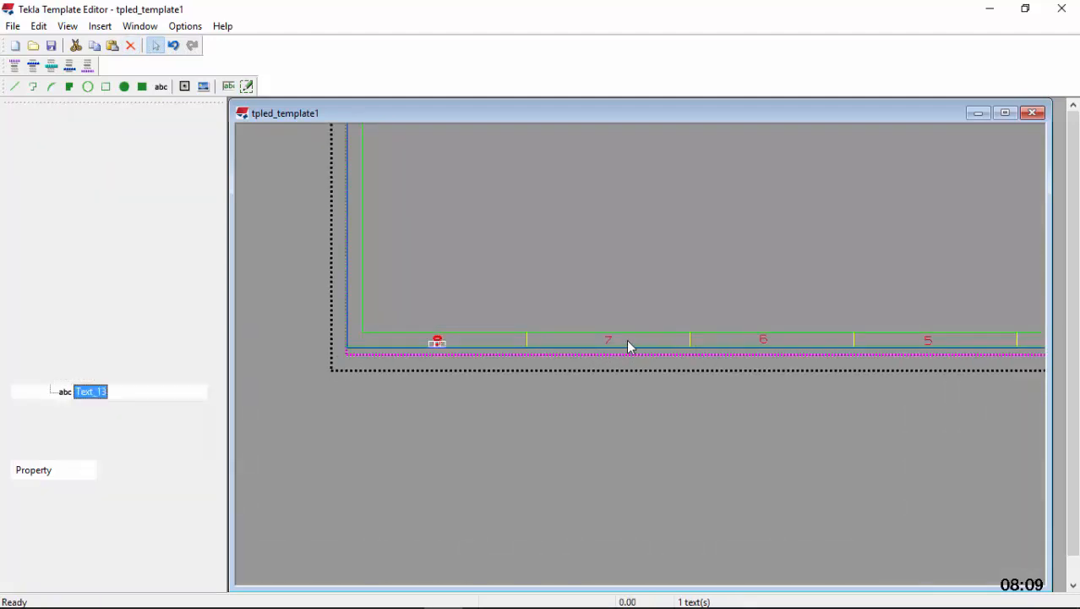
left_click(612, 342, "shift")
left_click(766, 342, "shift")
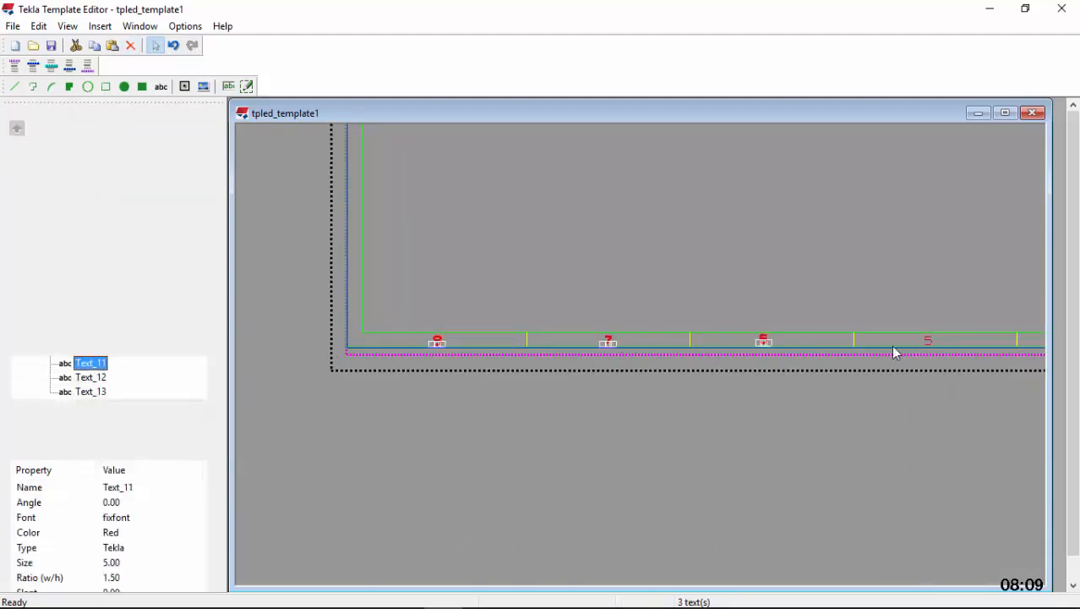
left_click(930, 342, "shift")
scroll(332, 400, "down", 1)
scroll(788, 370, "up", 3)
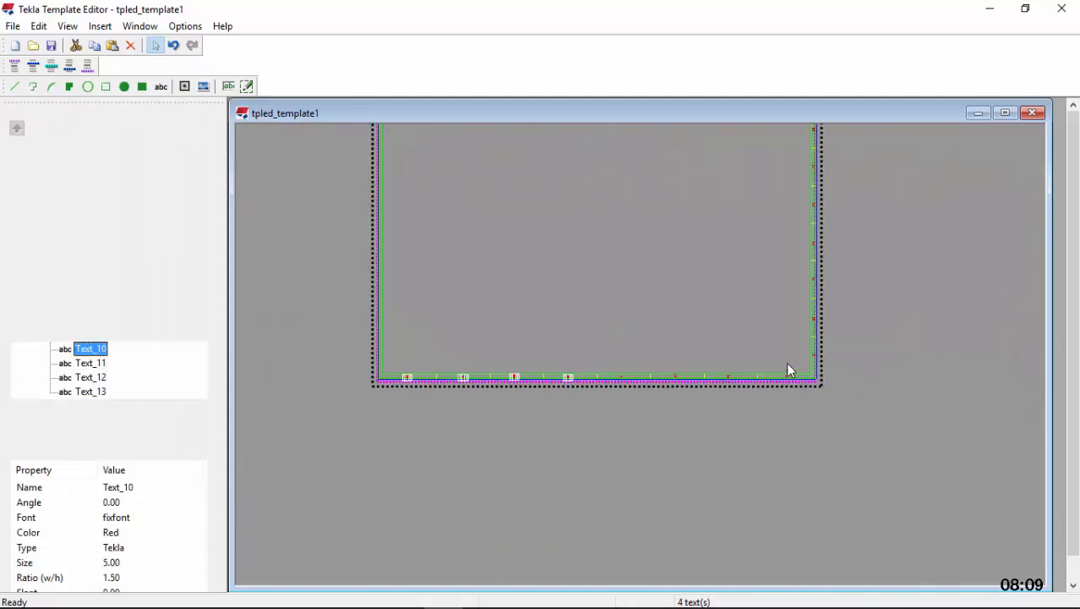
left_click(759, 379, "shift")
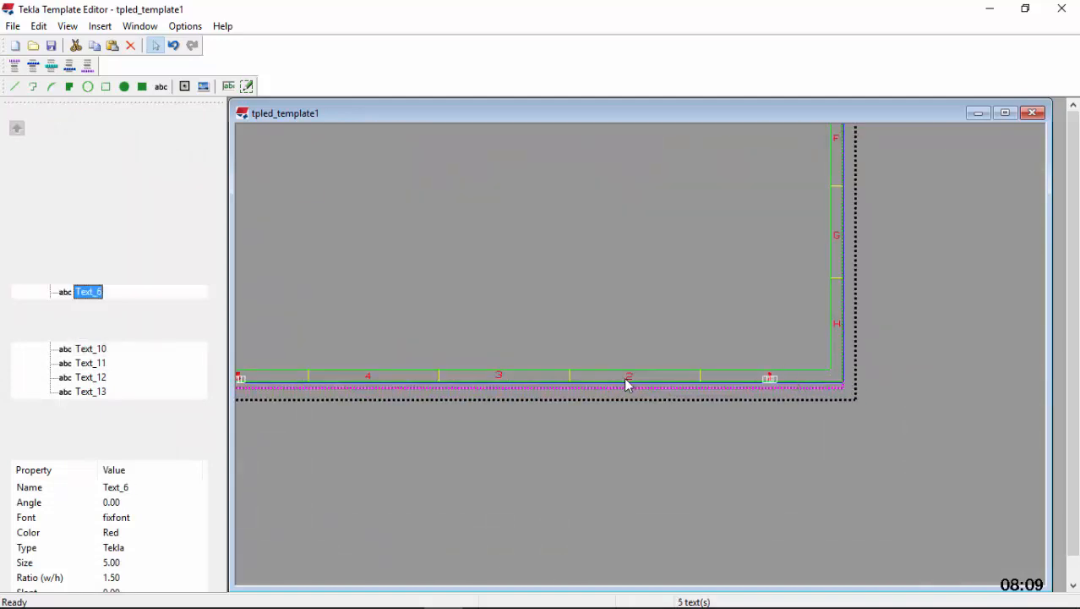
left_click(629, 379, "shift")
left_click(500, 377, "shift")
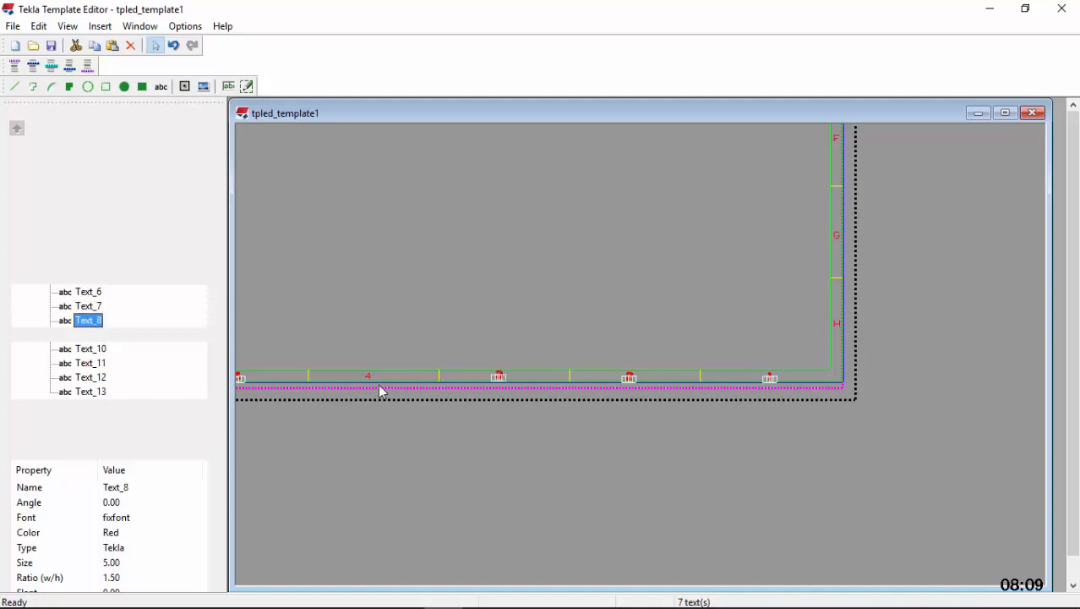
left_click(369, 379)
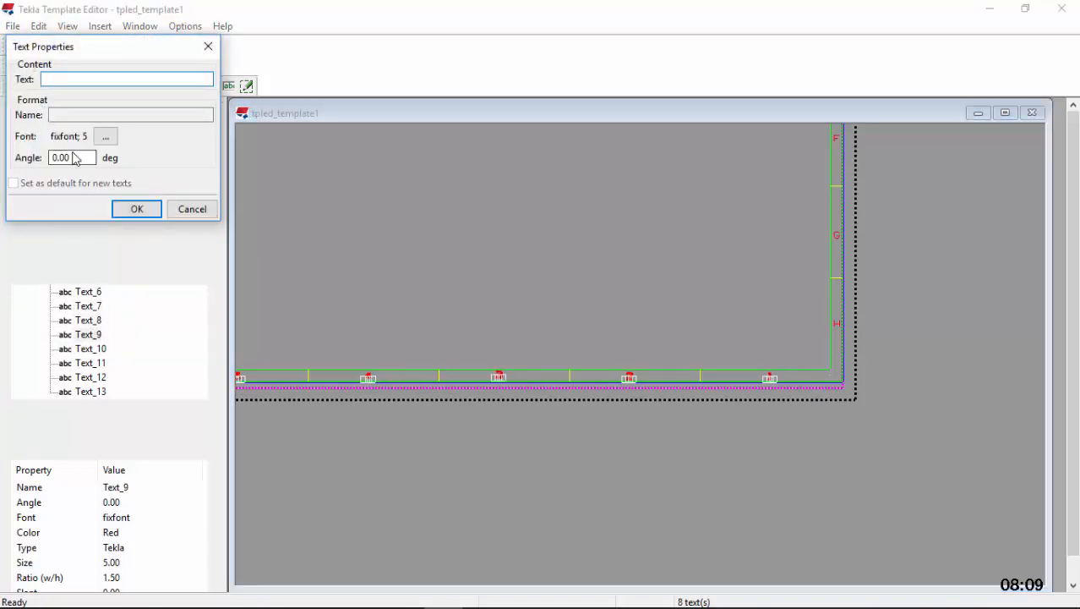
left_click(104, 138)
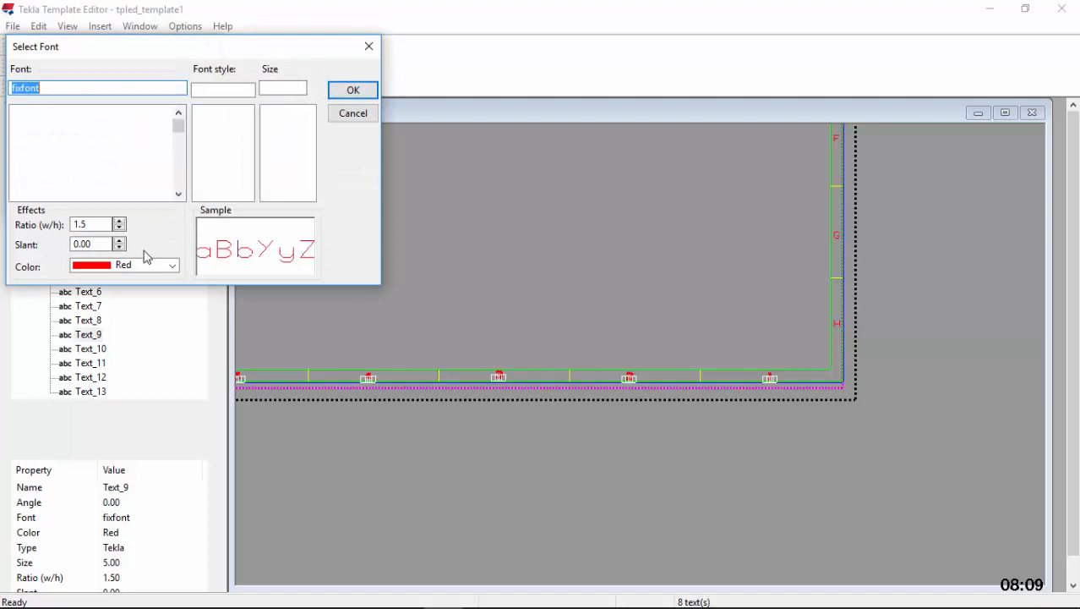
left_click(172, 265)
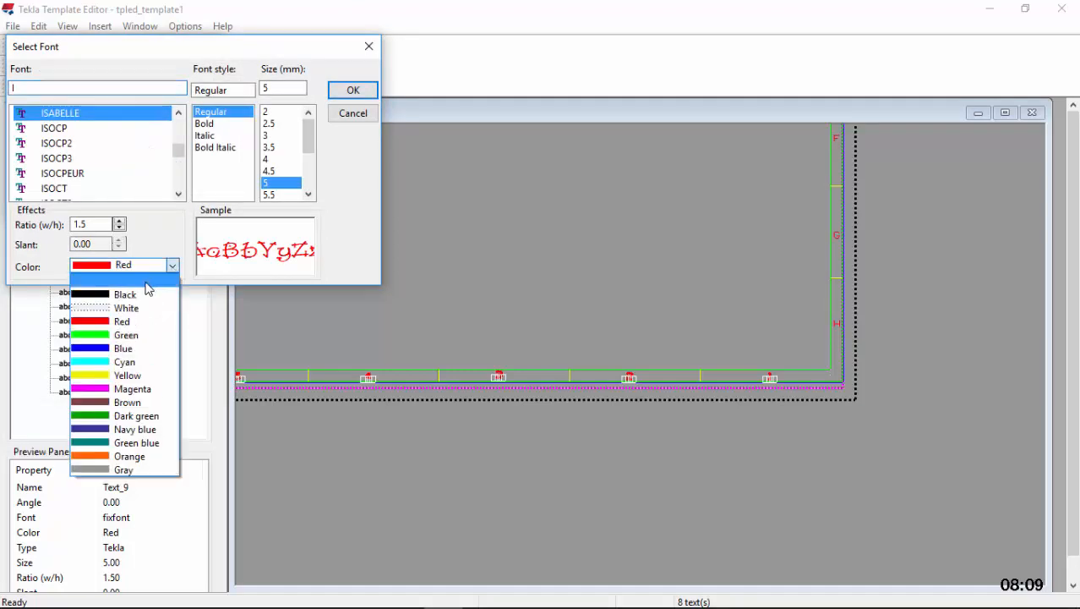
left_click(133, 292)
left_click(81, 174)
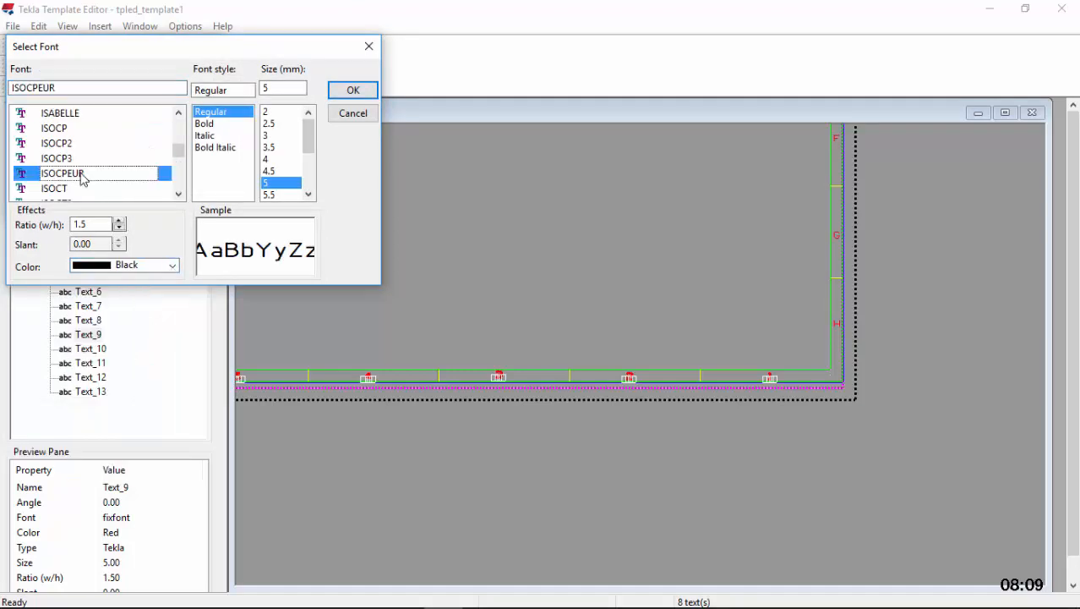
left_click(307, 194)
left_click(271, 196)
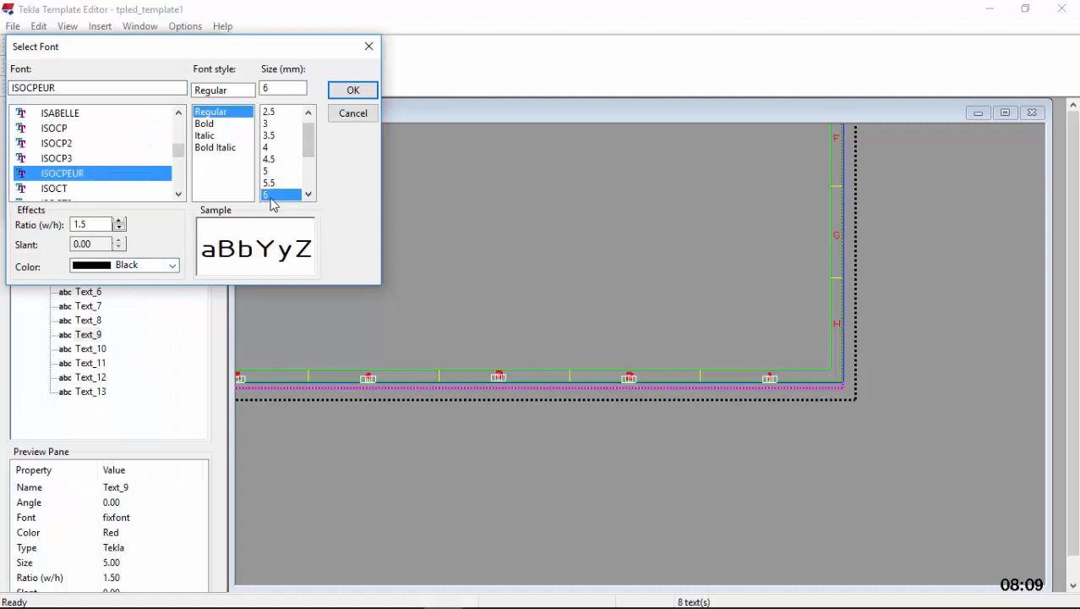
left_click(342, 96)
left_click(138, 209)
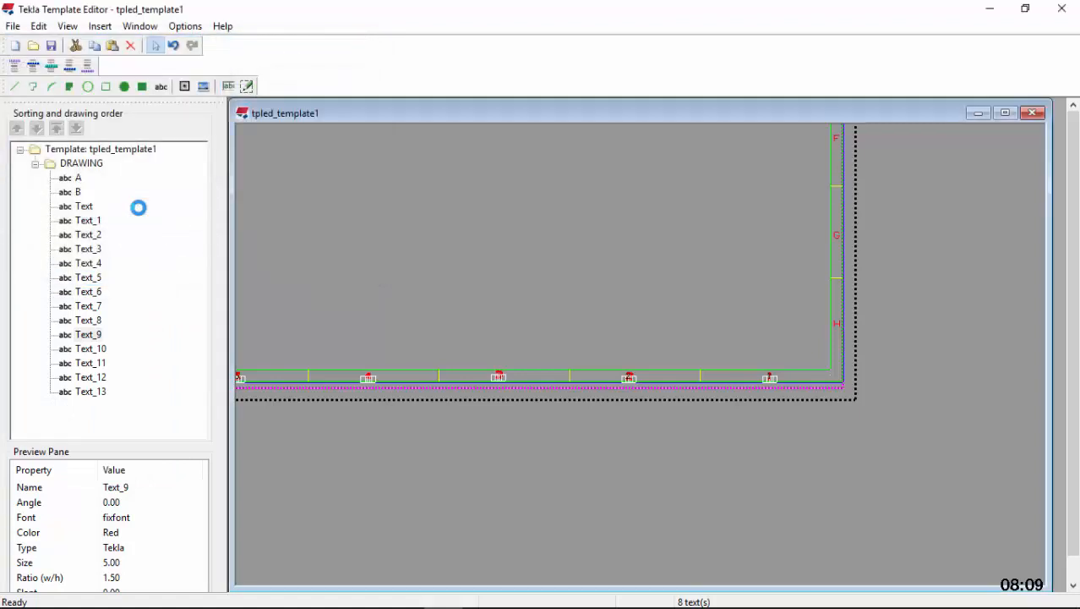
Format all eight letters A to H in the right margin together as ISOCPEUR, size 6 mm, in black
scroll(795, 382, "up", 3)
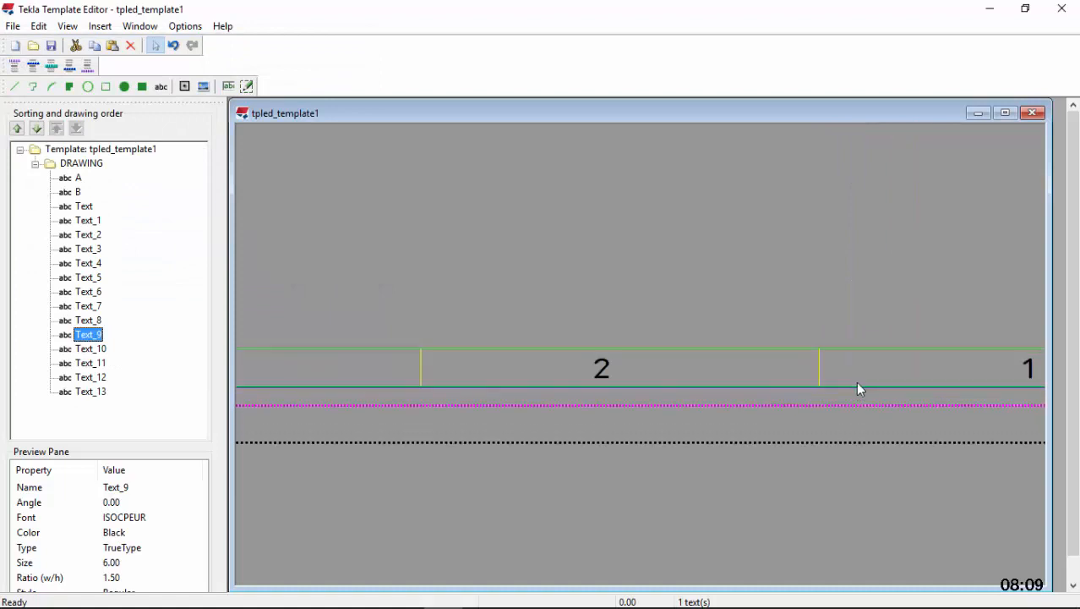
scroll(514, 419, "down", 6)
scroll(705, 364, "up", 4)
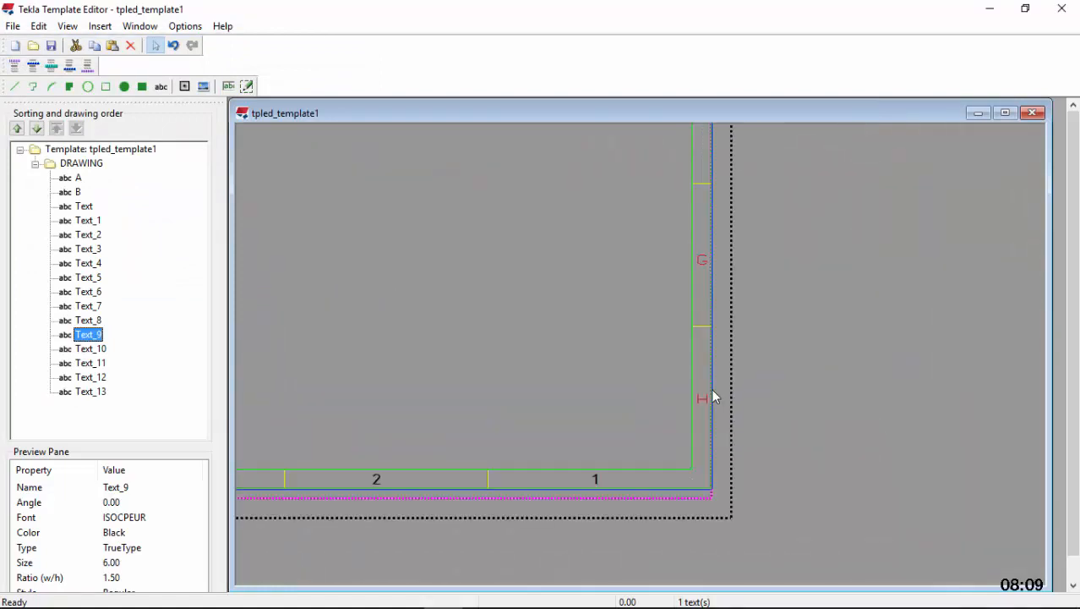
left_click(707, 399)
scroll(701, 401, "down", 2)
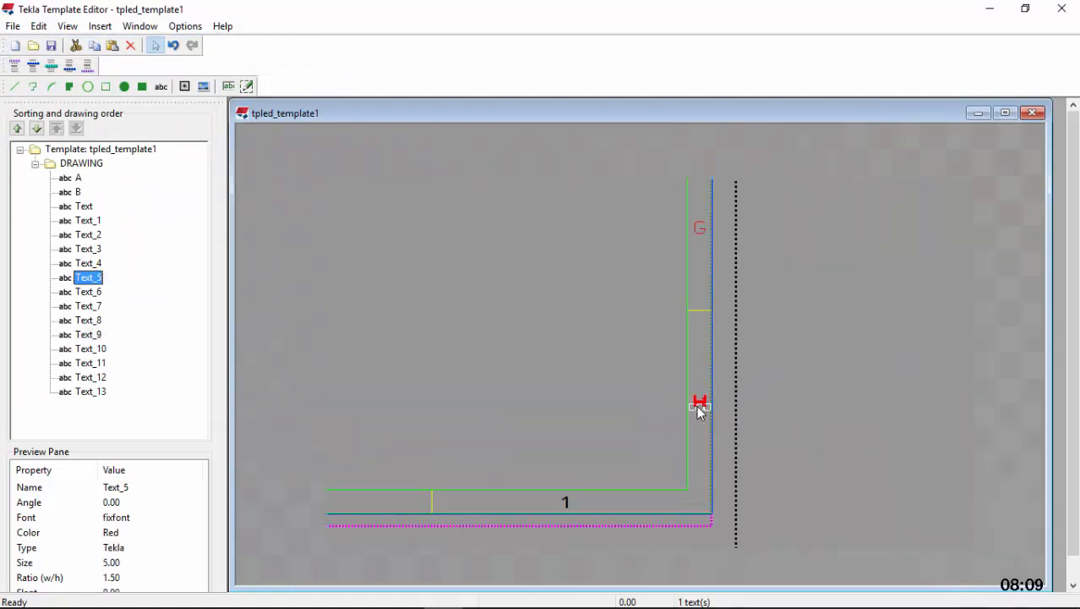
scroll(699, 295, "up", 2)
left_click(699, 299)
scroll(689, 372, "down", 2)
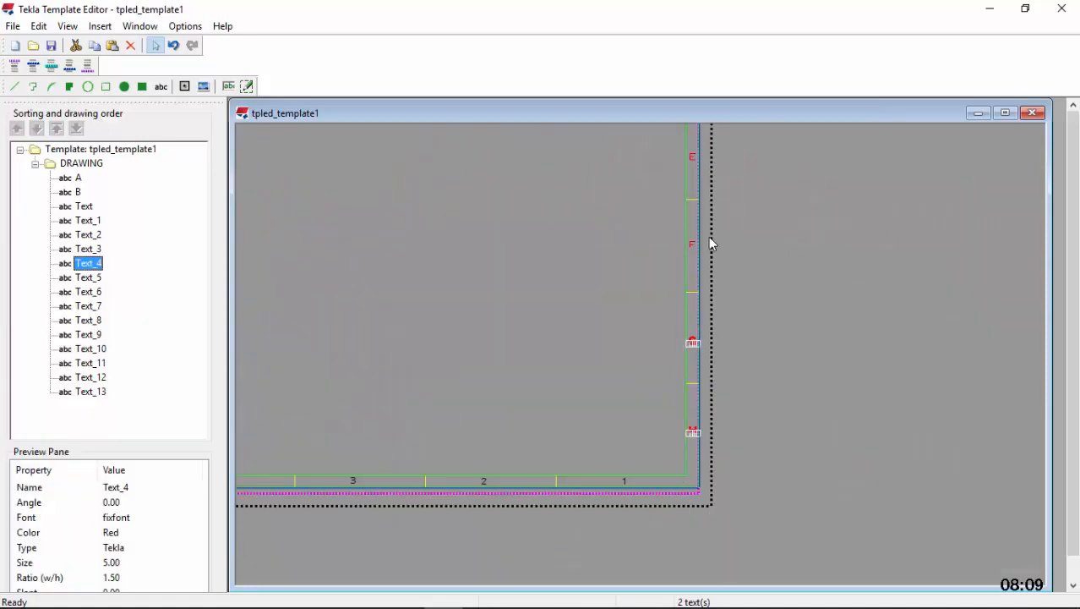
scroll(686, 229, "up", 2)
scroll(697, 256, "up", 2)
left_click(697, 261)
scroll(687, 339, "down", 2)
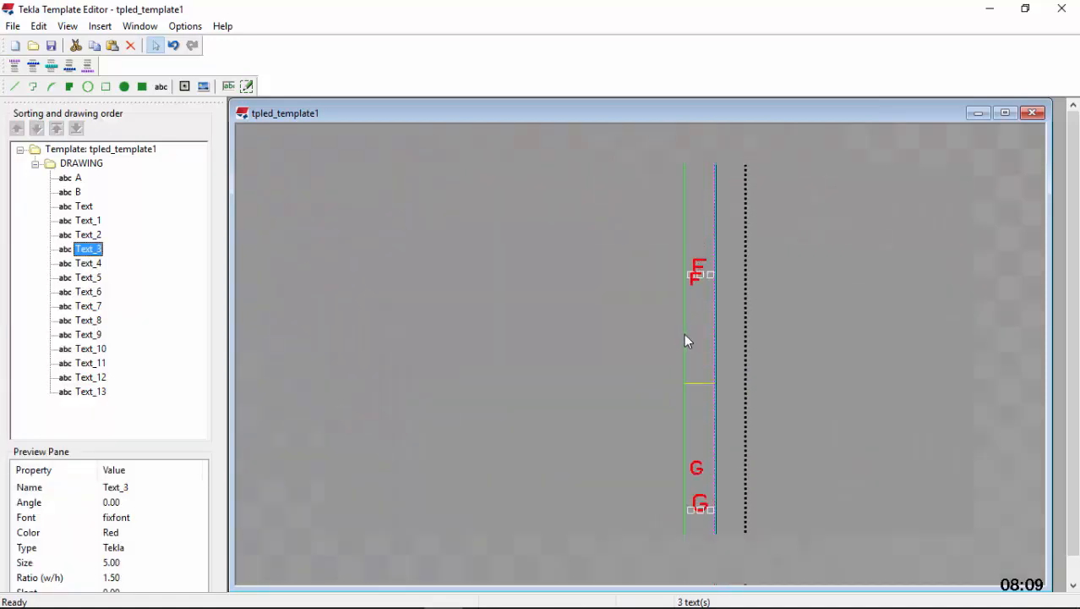
scroll(690, 196, "up", 2)
left_click(697, 187)
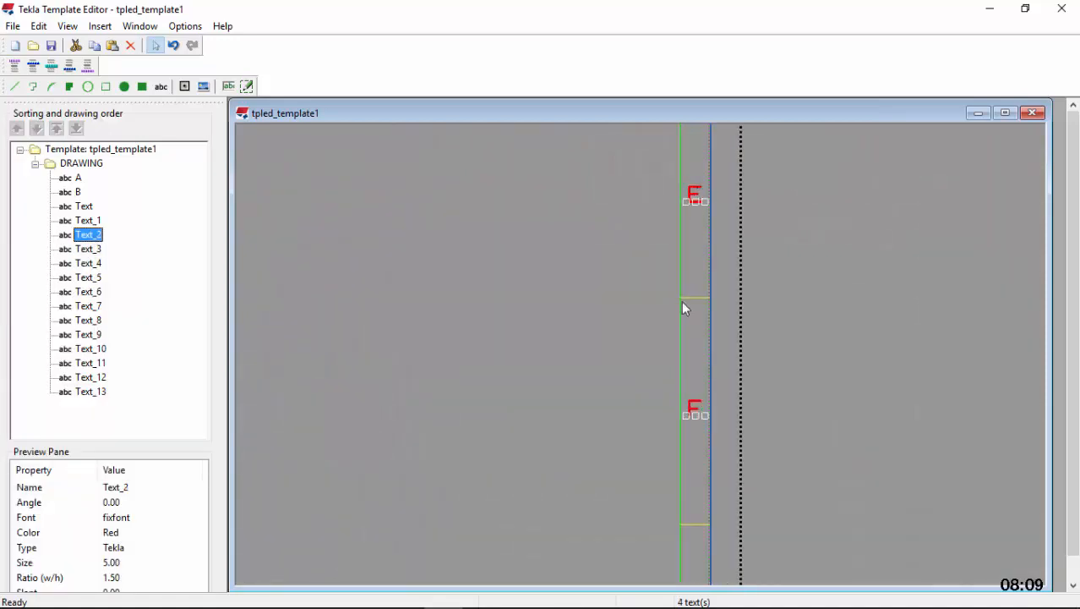
scroll(692, 211, "down", 2)
scroll(687, 176, "up", 3)
left_click(684, 179)
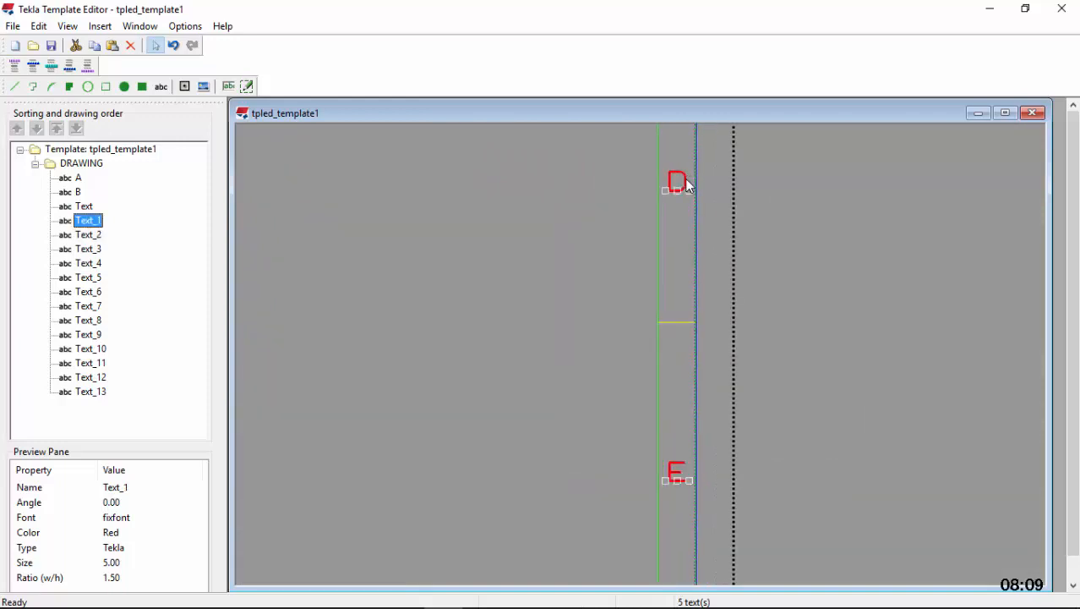
scroll(689, 366, "down", 1)
scroll(689, 359, "down", 4)
scroll(690, 200, "up", 5)
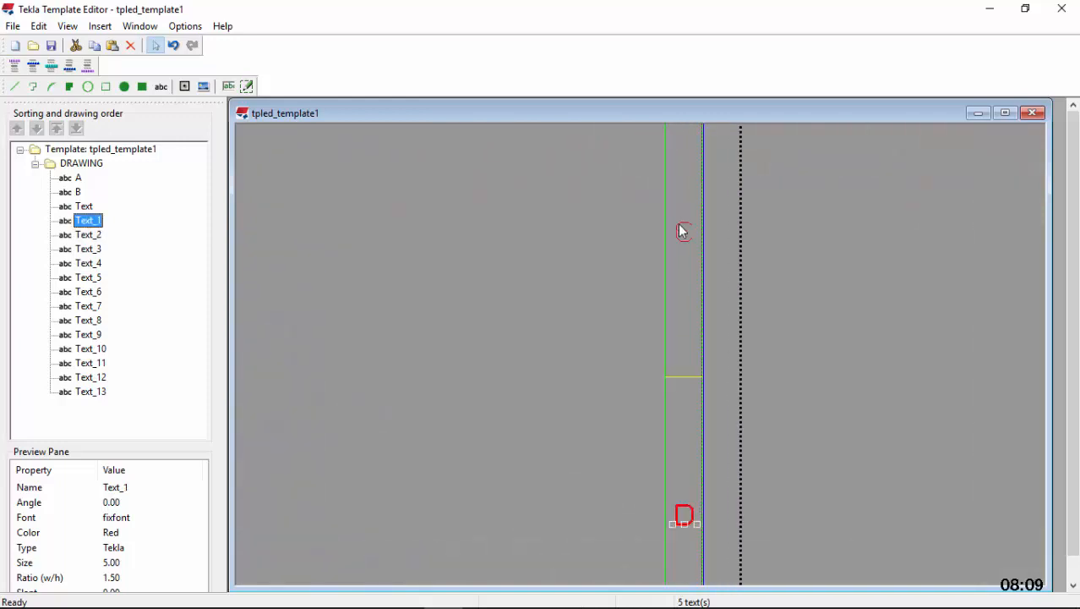
left_click(679, 223, "ctrl")
scroll(677, 342, "down", 4)
scroll(681, 164, "up", 4)
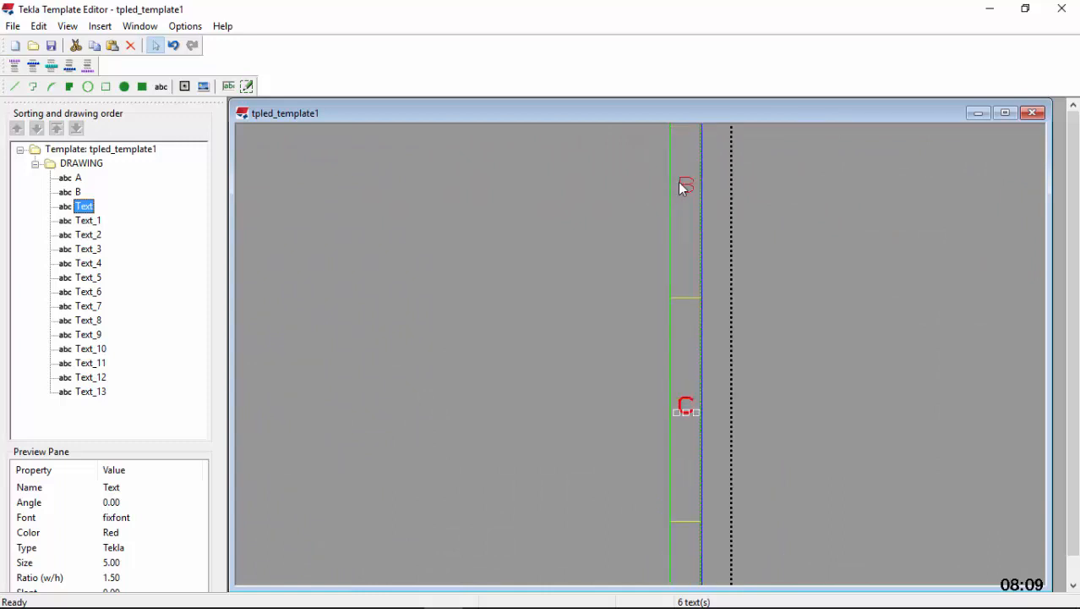
left_click(684, 186, "ctrl")
scroll(687, 254, "down", 4)
scroll(693, 254, "up", 5)
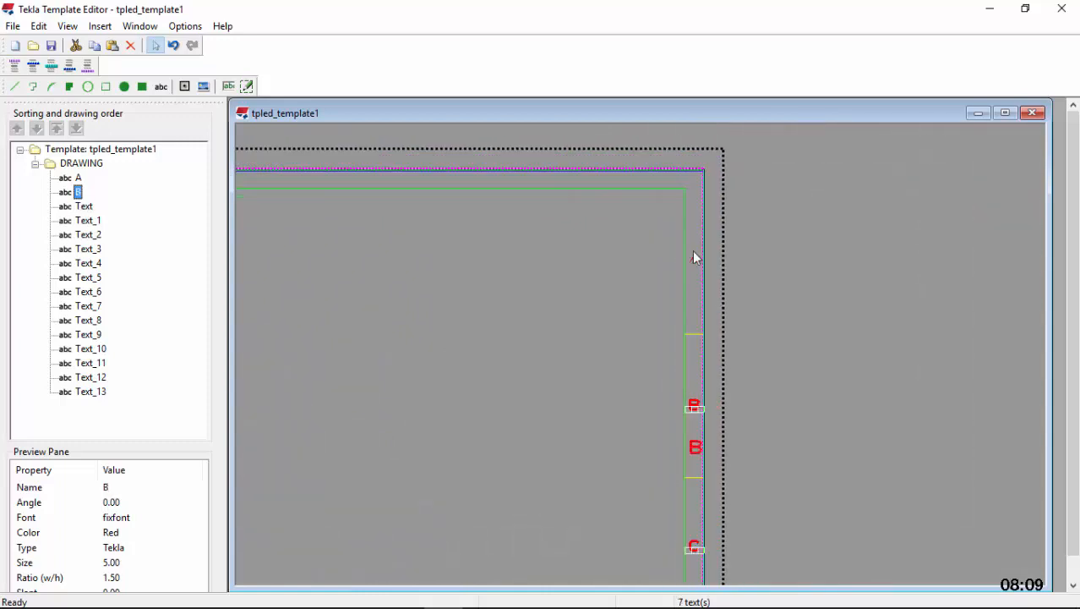
double_click(701, 276, "ctrl")
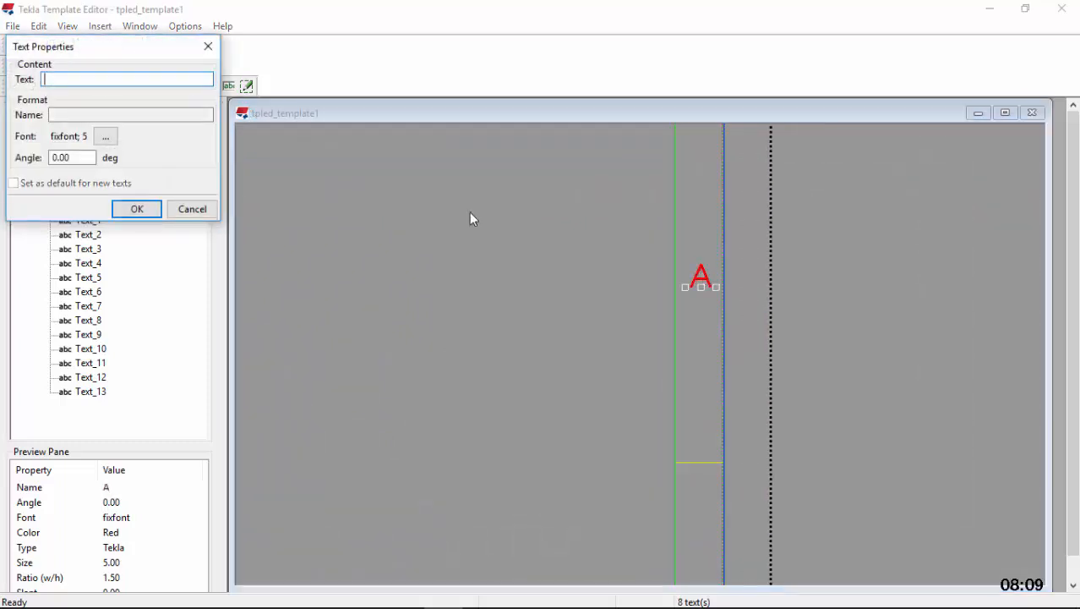
left_click(104, 137)
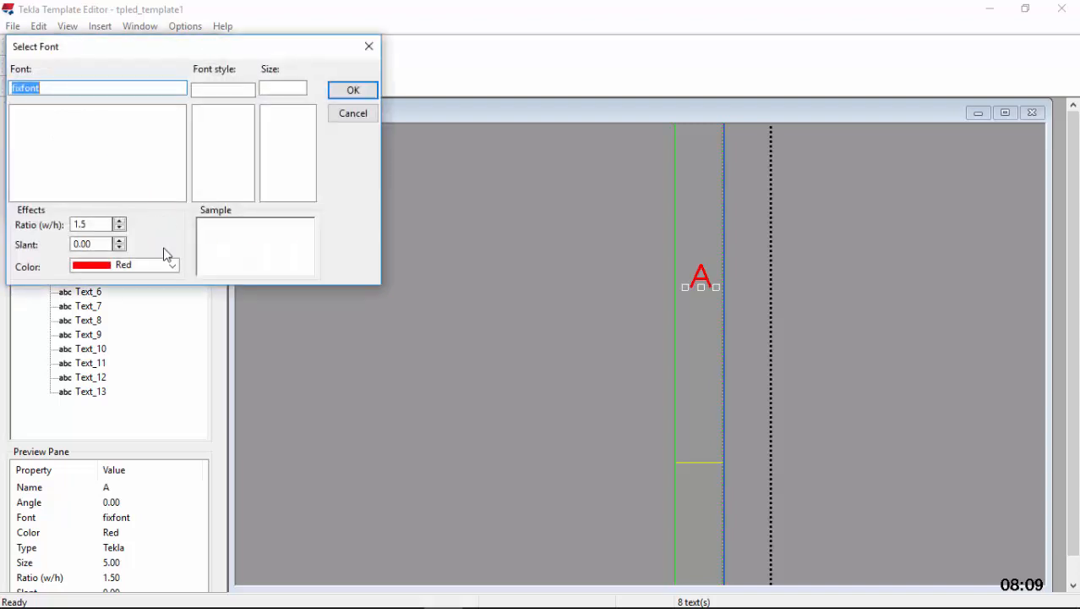
type("I")
left_click(173, 269)
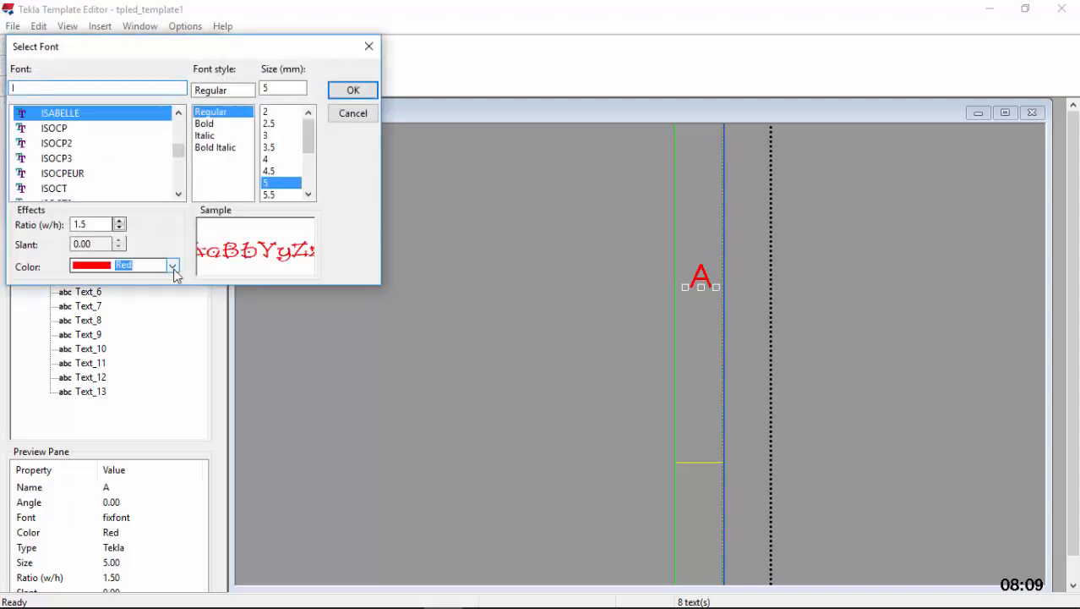
left_click(173, 269)
left_click(118, 293)
left_click(84, 175)
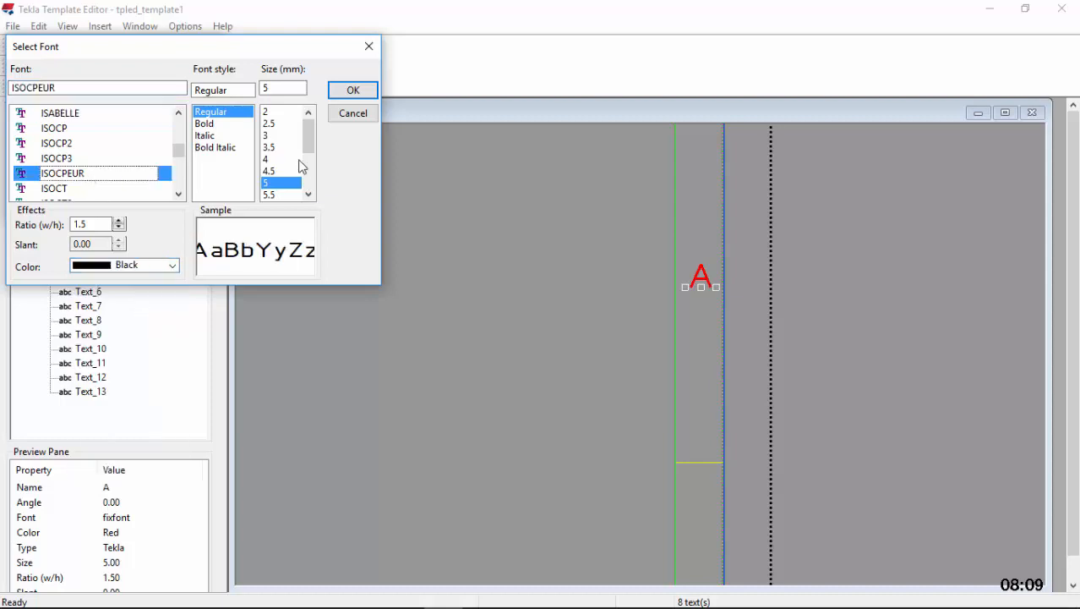
left_click(308, 194)
left_click(273, 194)
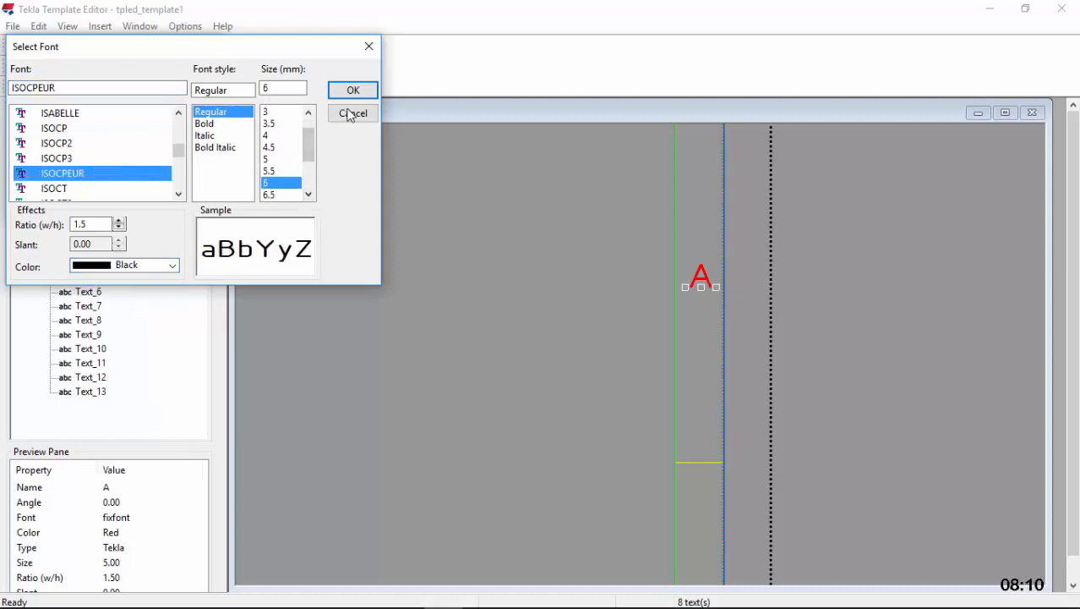
left_click(352, 92)
left_click(138, 209)
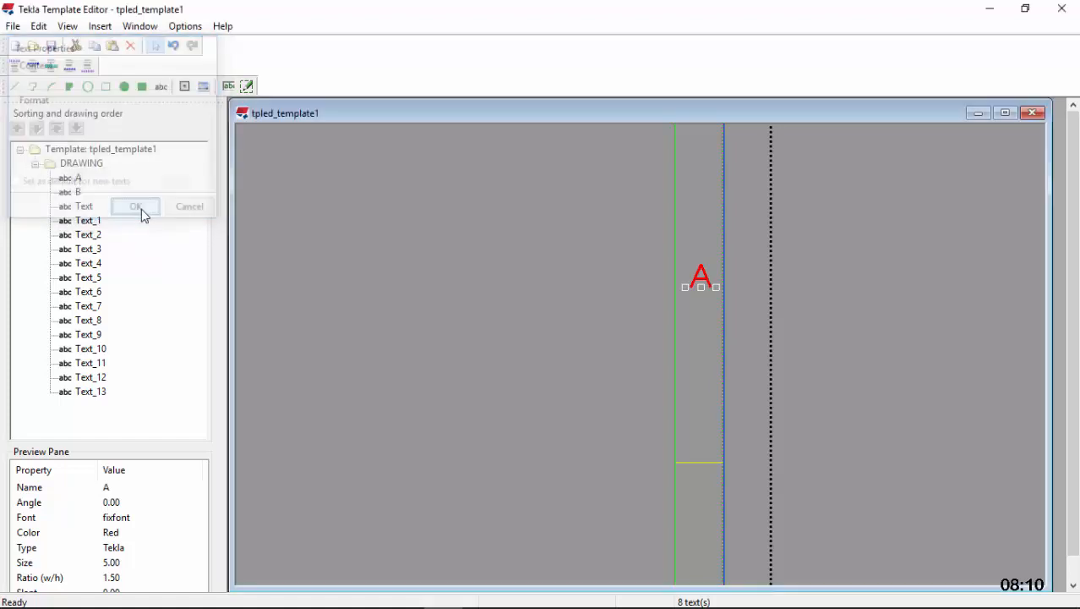
Select the letters A, B and C in the right margin together with the yellow divider line below each
scroll(776, 242, "down", 3)
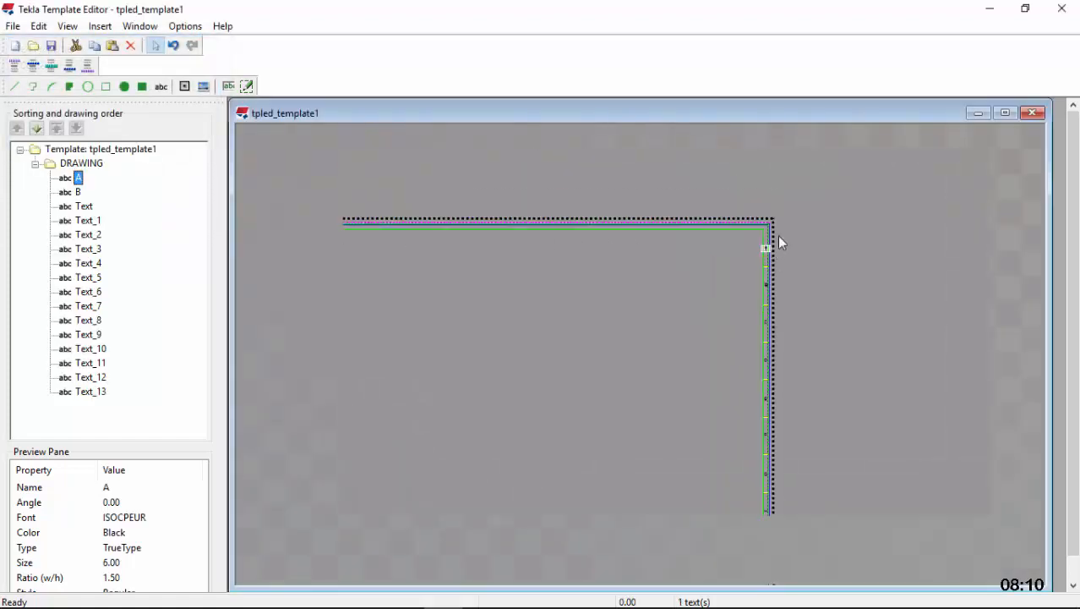
scroll(795, 232, "down", 1)
scroll(807, 249, "up", 5)
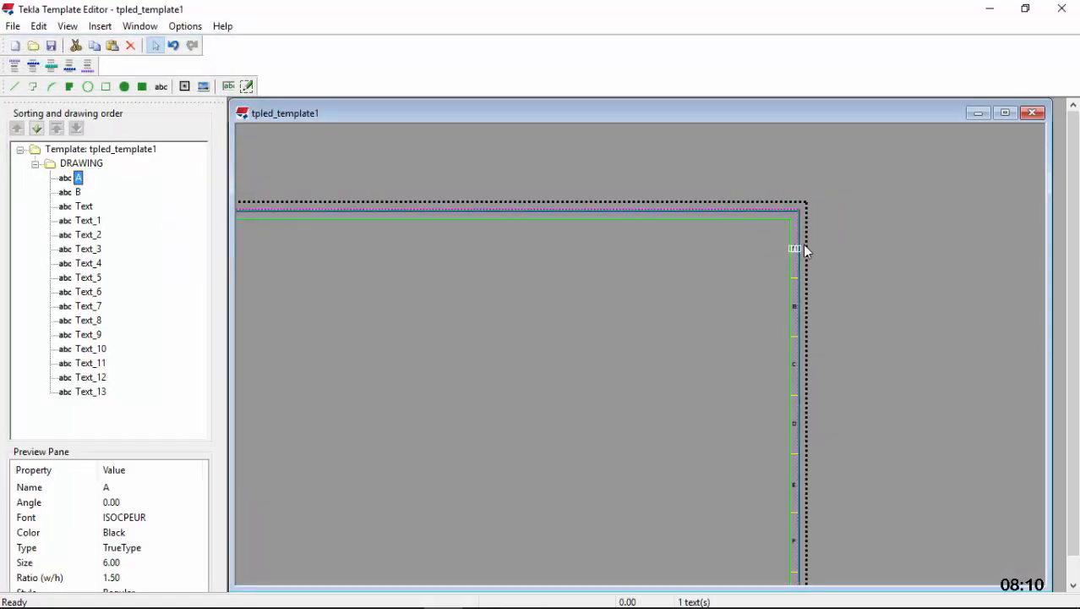
scroll(774, 220, "down", 4)
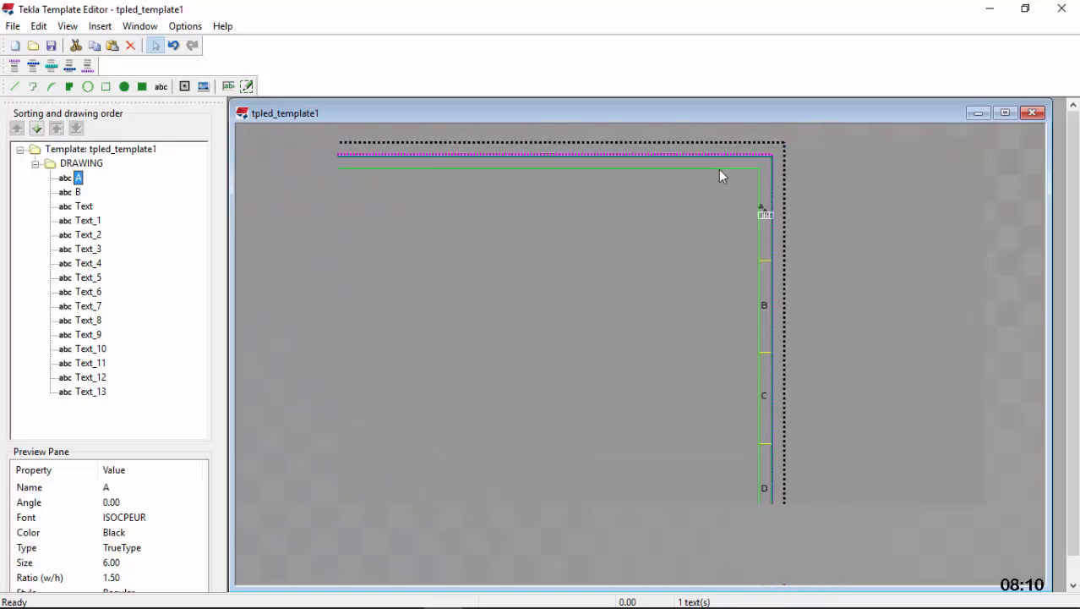
scroll(760, 212, "up", 3)
scroll(759, 193, "up", 2)
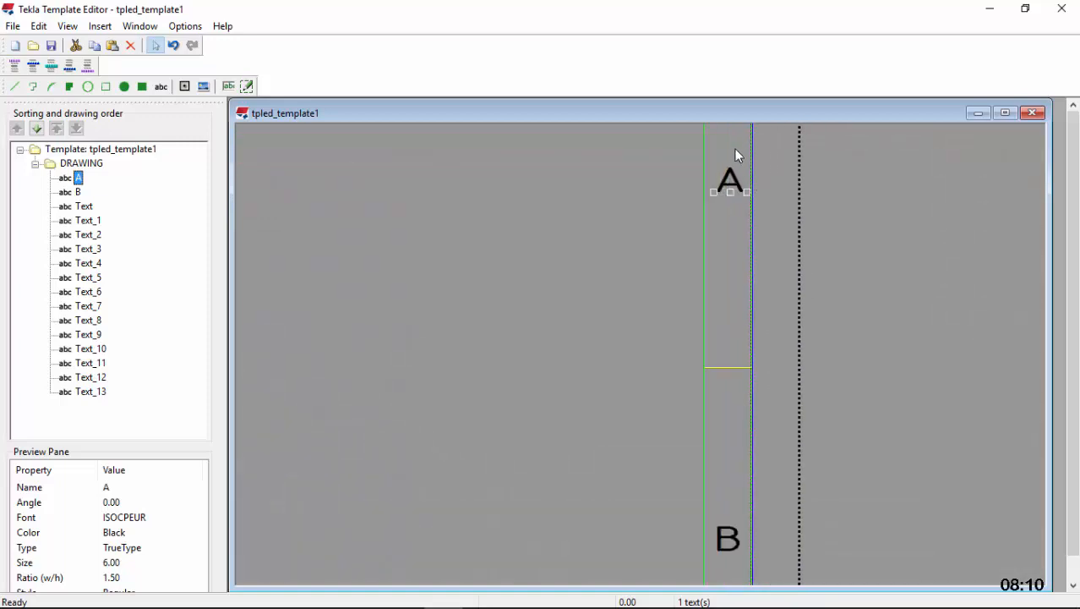
left_click_drag(732, 500, 726, 544)
scroll(684, 210, "down", 4)
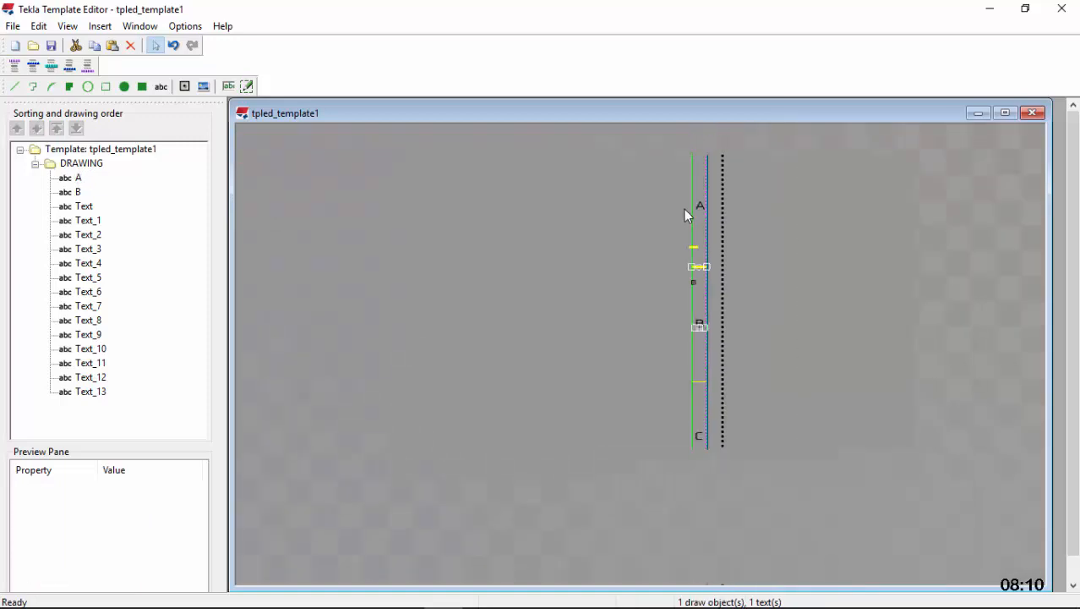
scroll(701, 250, "up", 2)
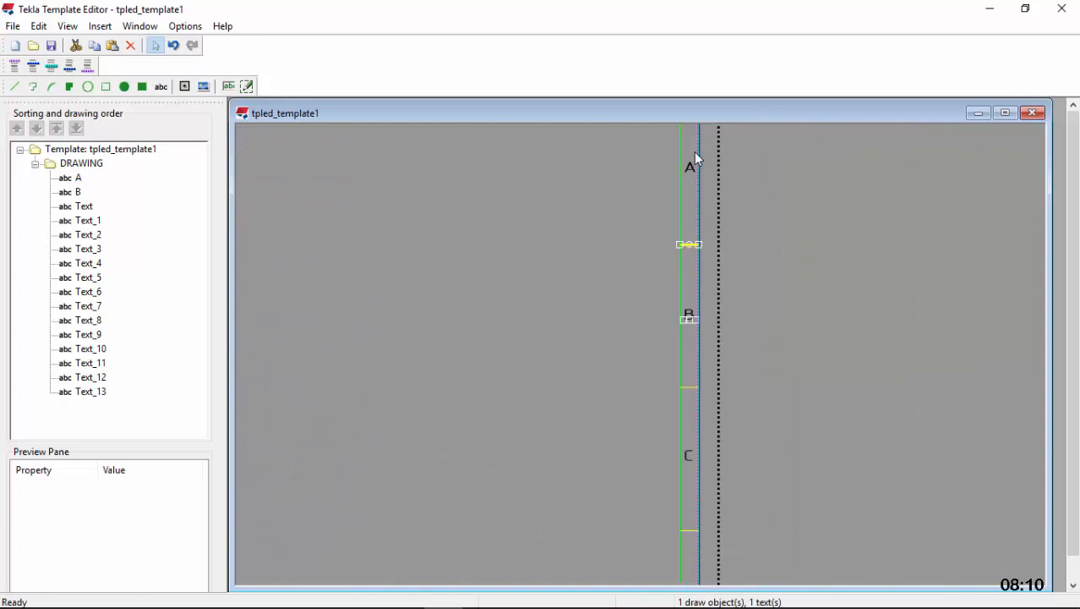
left_click_drag(692, 141, 689, 539)
scroll(676, 245, "down", 3)
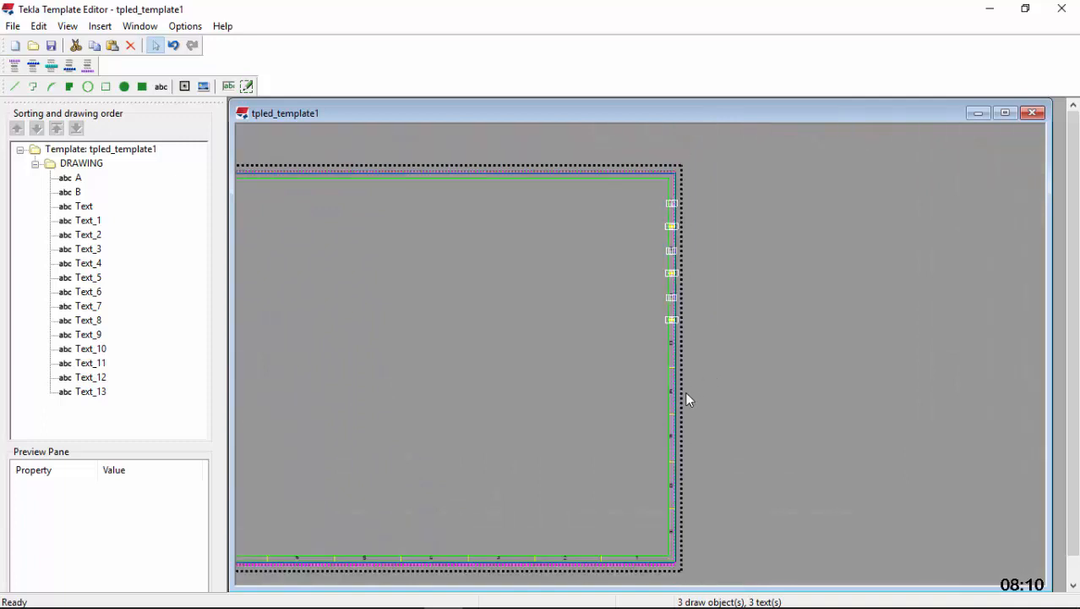
scroll(677, 372, "up", 4)
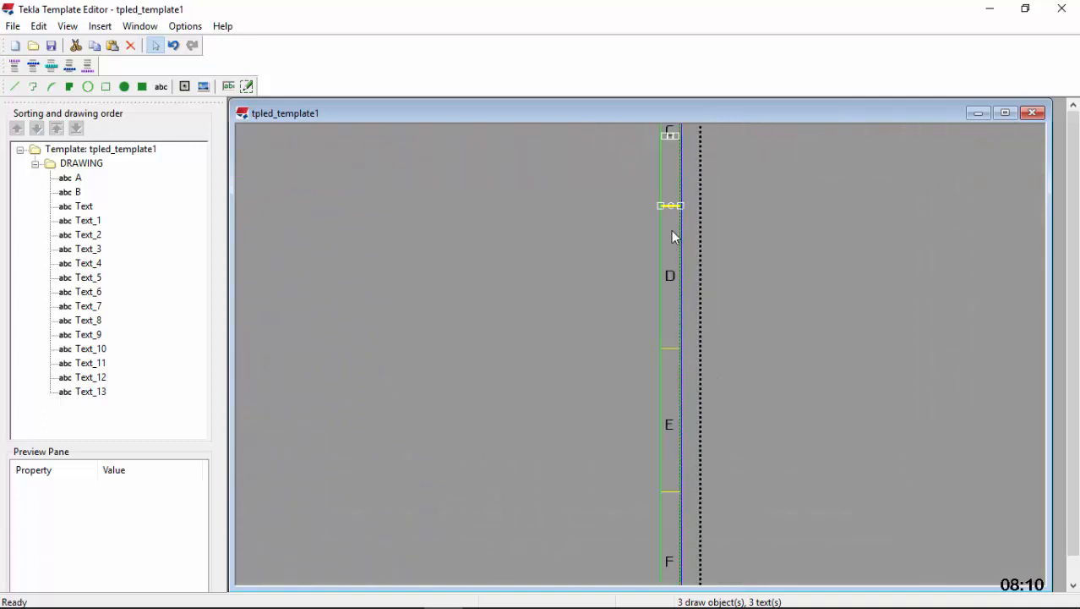
Add the letters D to H and their remaining yellow dividers in the right margin to the selection and copy everything
left_click(668, 271, "shift")
left_click(670, 348, "shift")
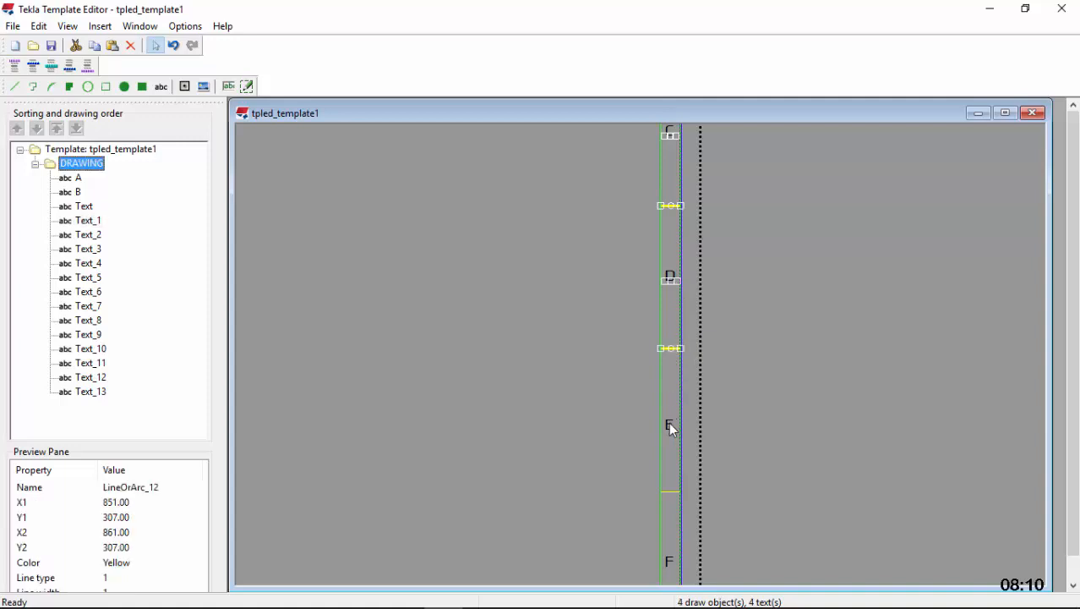
left_click(668, 422, "shift")
left_click(669, 491, "shift")
scroll(620, 222, "down", 3)
scroll(637, 321, "up", 3)
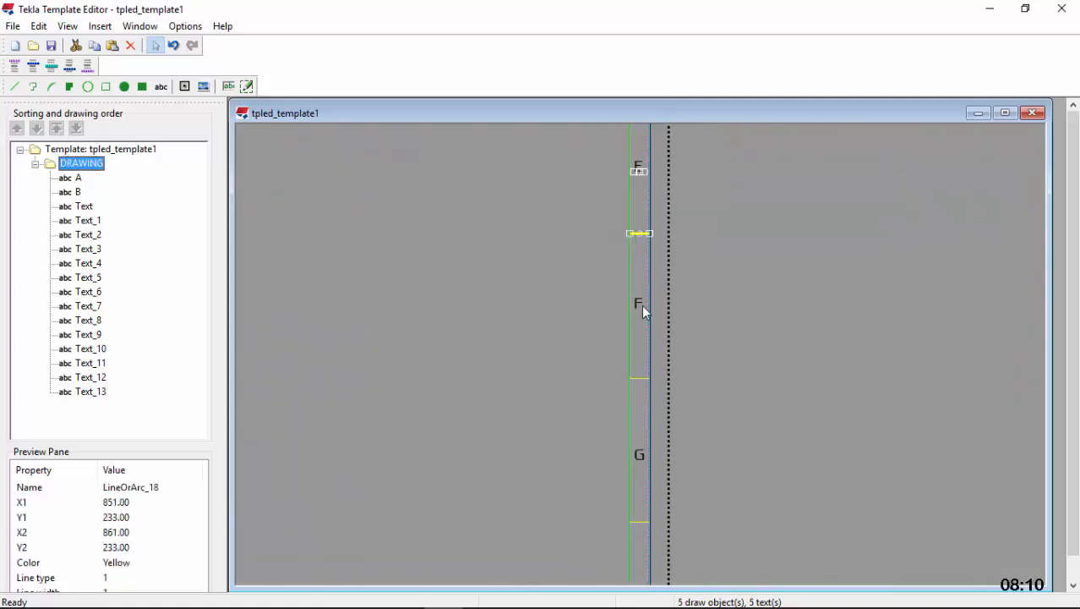
left_click(640, 306, "shift")
left_click(641, 378, "shift")
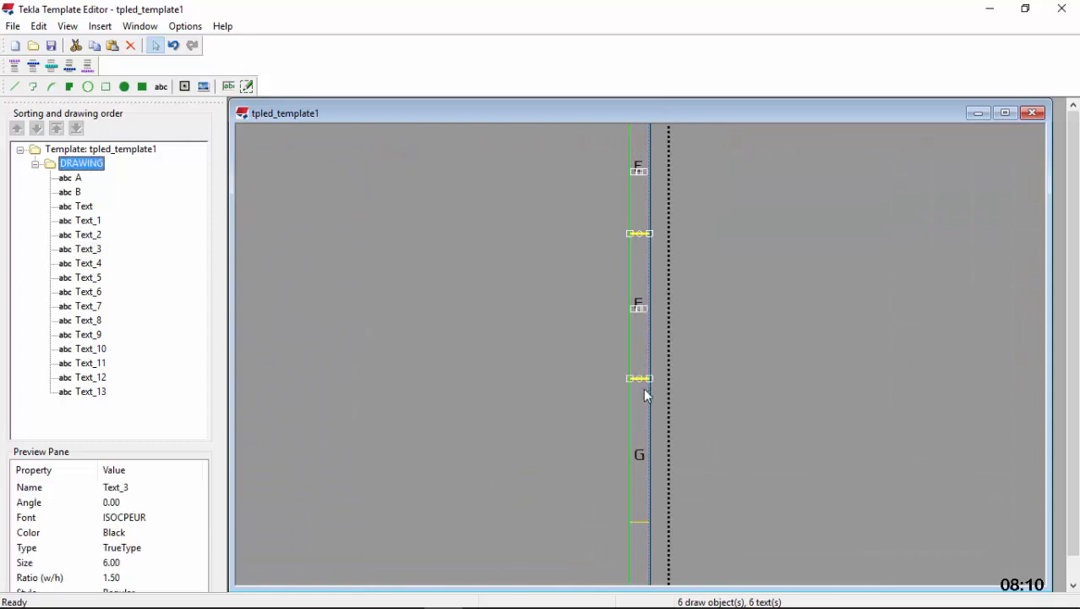
left_click(640, 455, "shift")
left_click(640, 522, "shift")
scroll(640, 385, "down", 4)
scroll(638, 394, "up", 4)
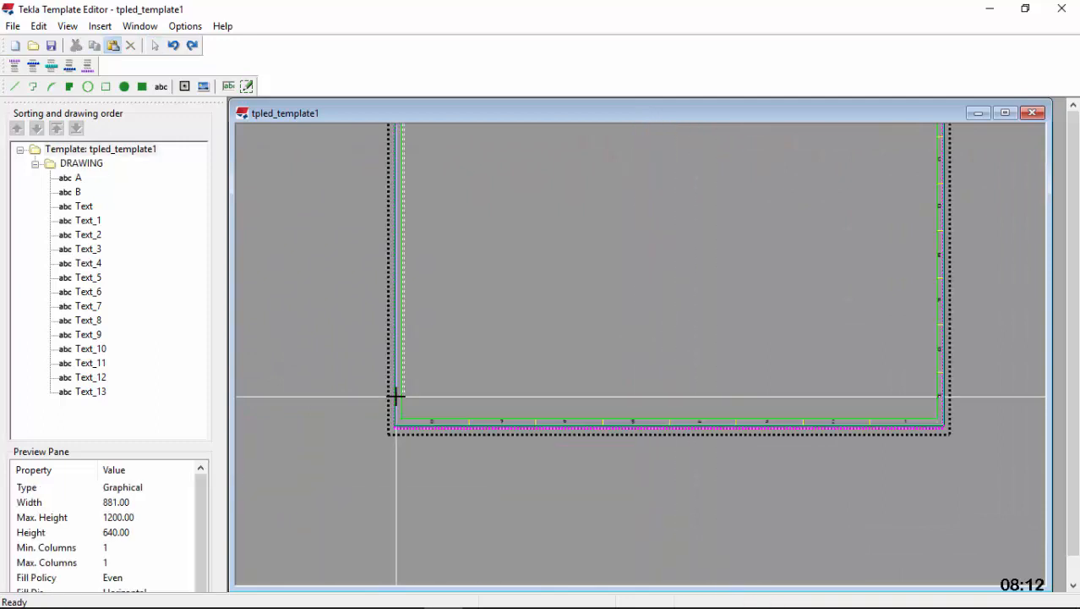
scroll(392, 396, "up", 1)
Paste the copied letters A to H and seven dividers into the left margin, level with those in the right margin
scroll(385, 396, "down", 2)
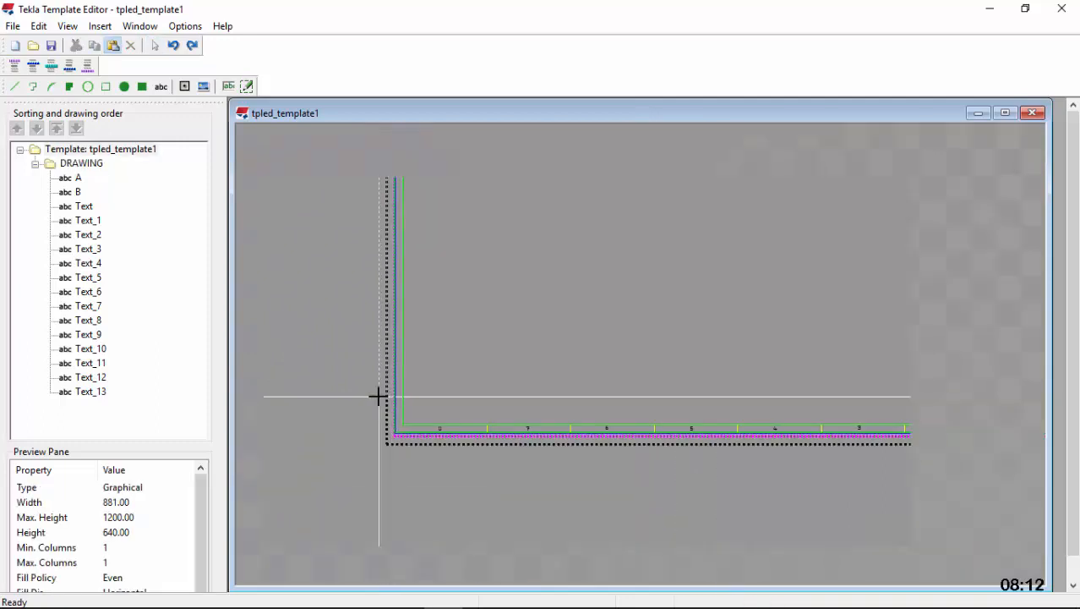
scroll(379, 395, "up", 1)
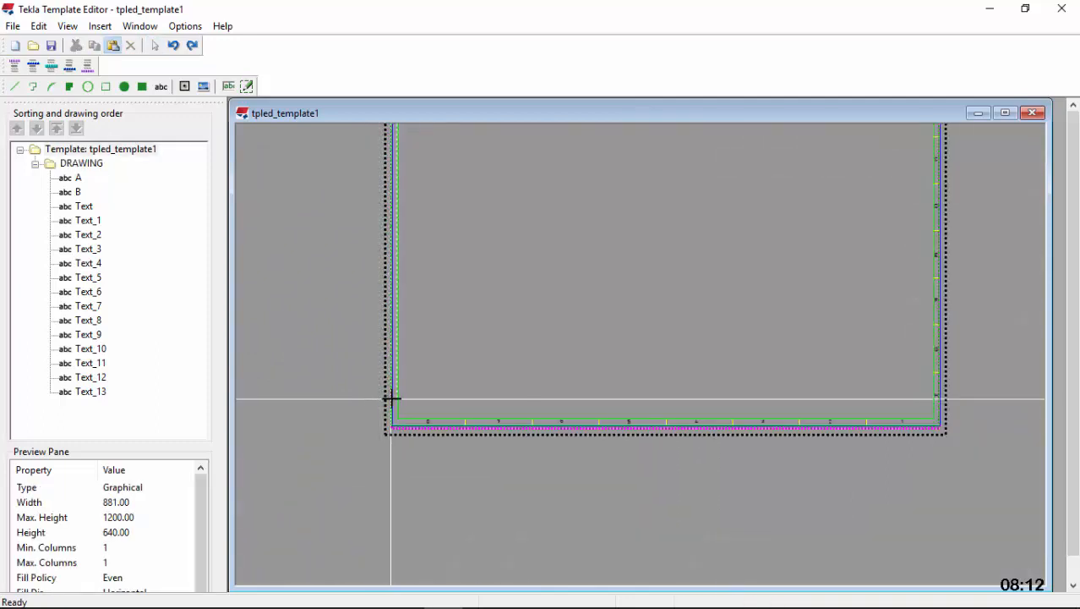
left_click(391, 397)
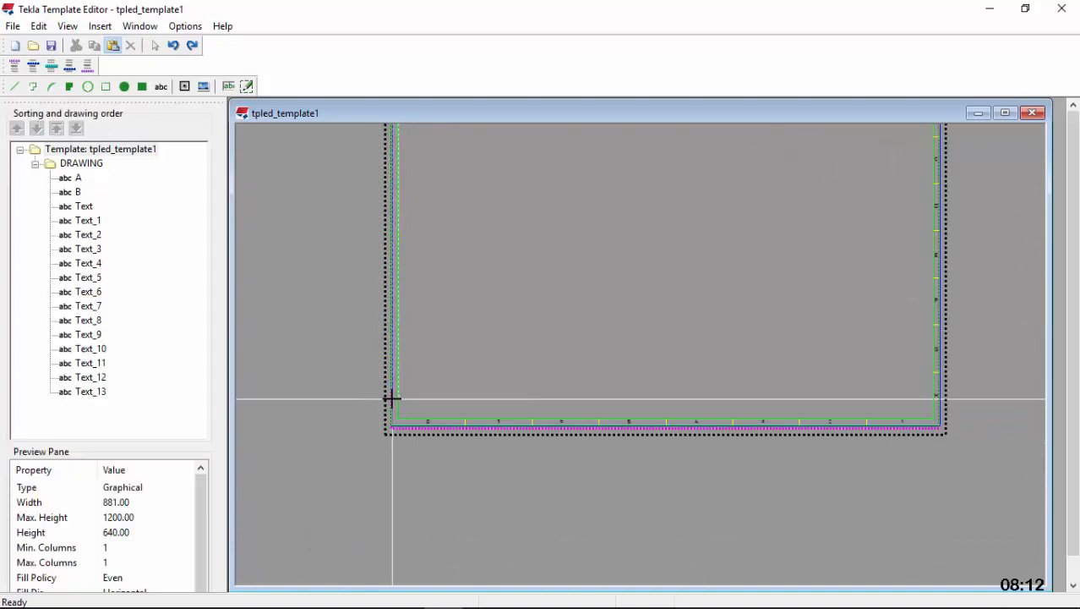
scroll(400, 368, "up", 1)
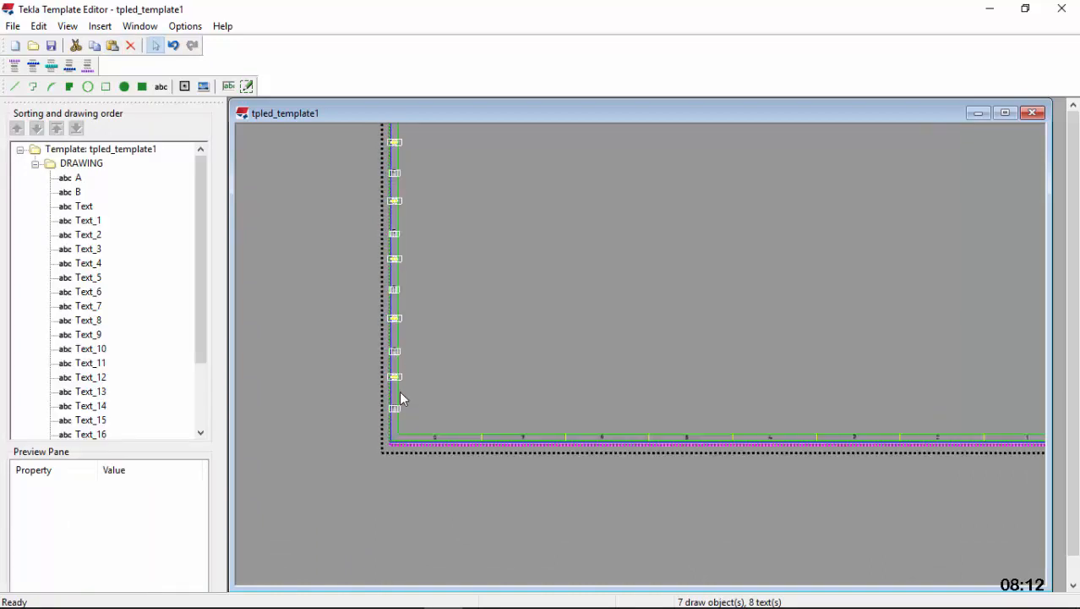
scroll(390, 439, "up", 4)
scroll(370, 476, "down", 5)
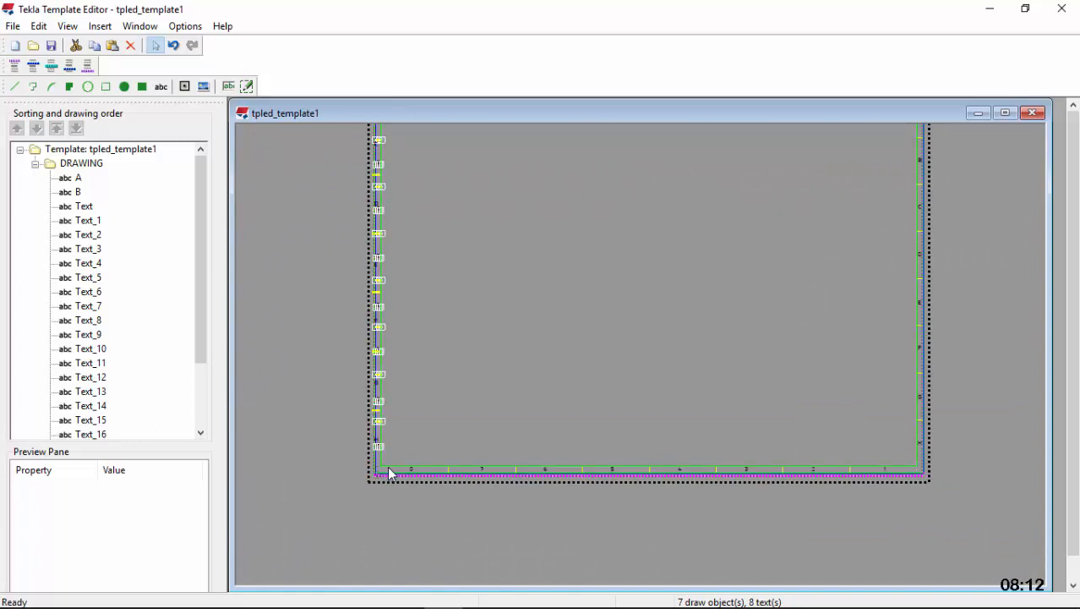
scroll(385, 472, "up", 1)
scroll(308, 470, "down", 1)
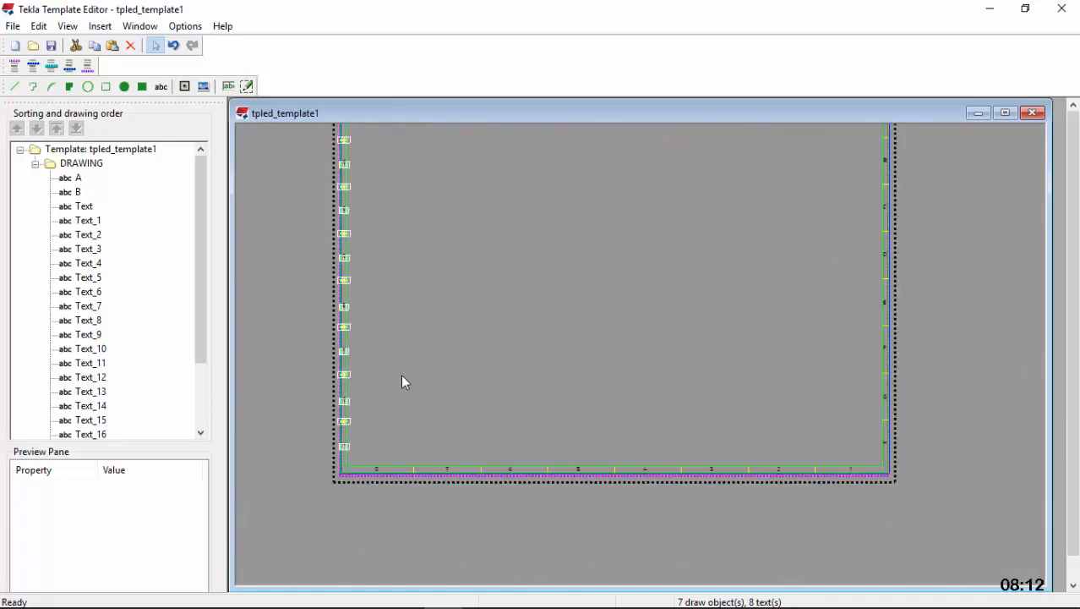
Select all numbers 1 to 8 and the seven yellow dividers in the bottom margin and copy them
scroll(430, 425, "down", 2)
scroll(743, 480, "up", 4)
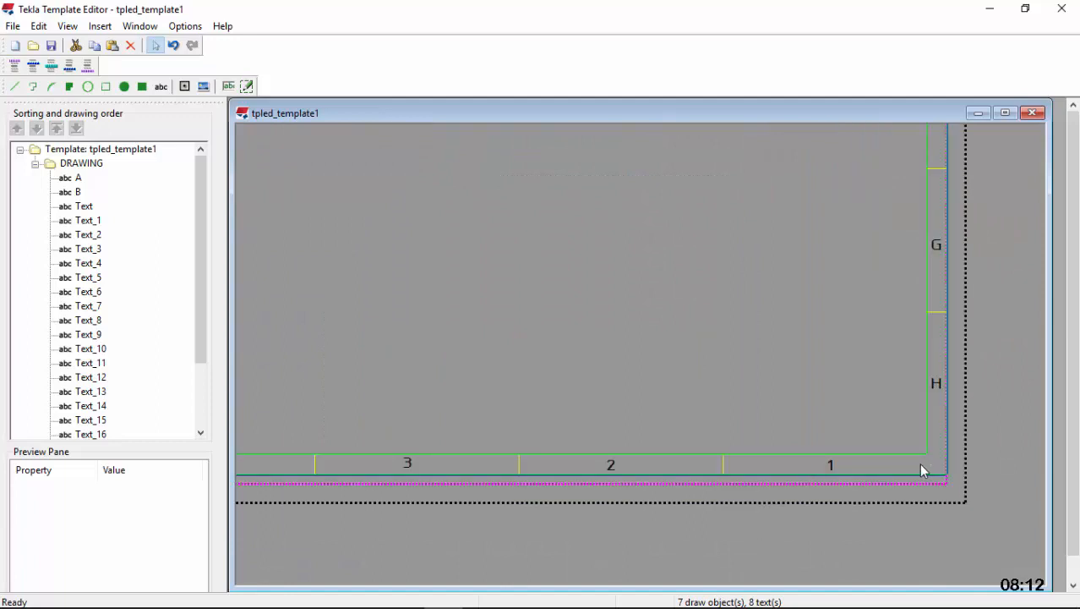
scroll(922, 469, "down", 2)
scroll(923, 472, "down", 1)
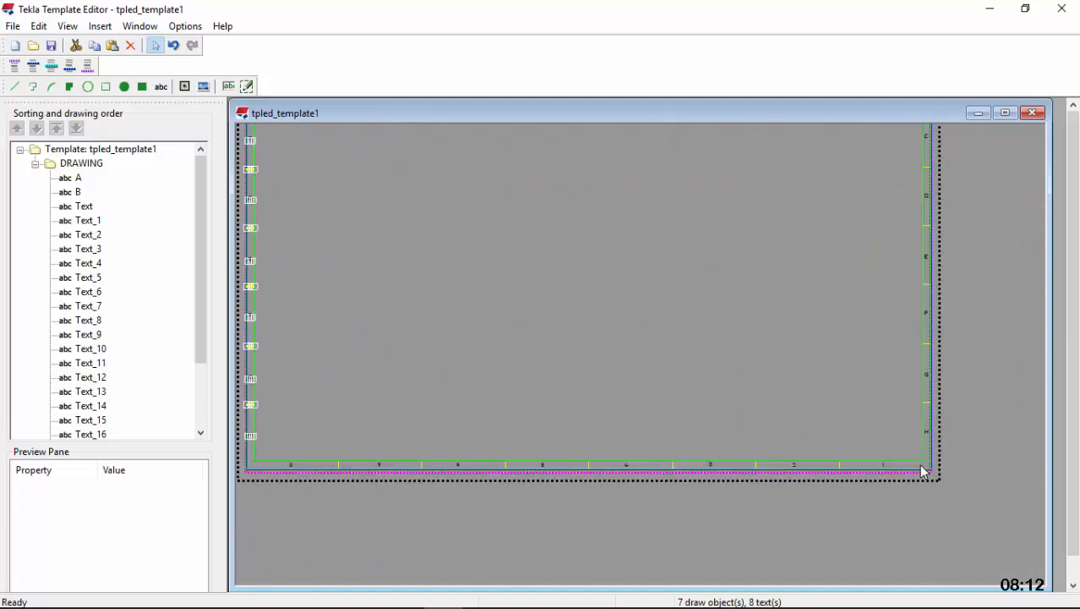
left_click_drag(699, 468, 289, 470)
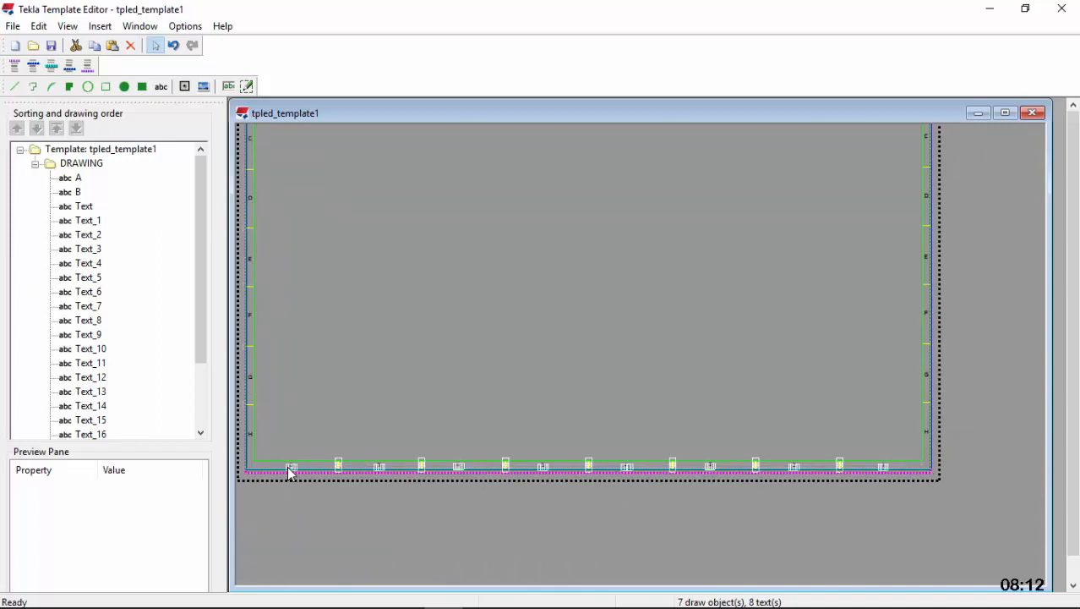
right_click(601, 324)
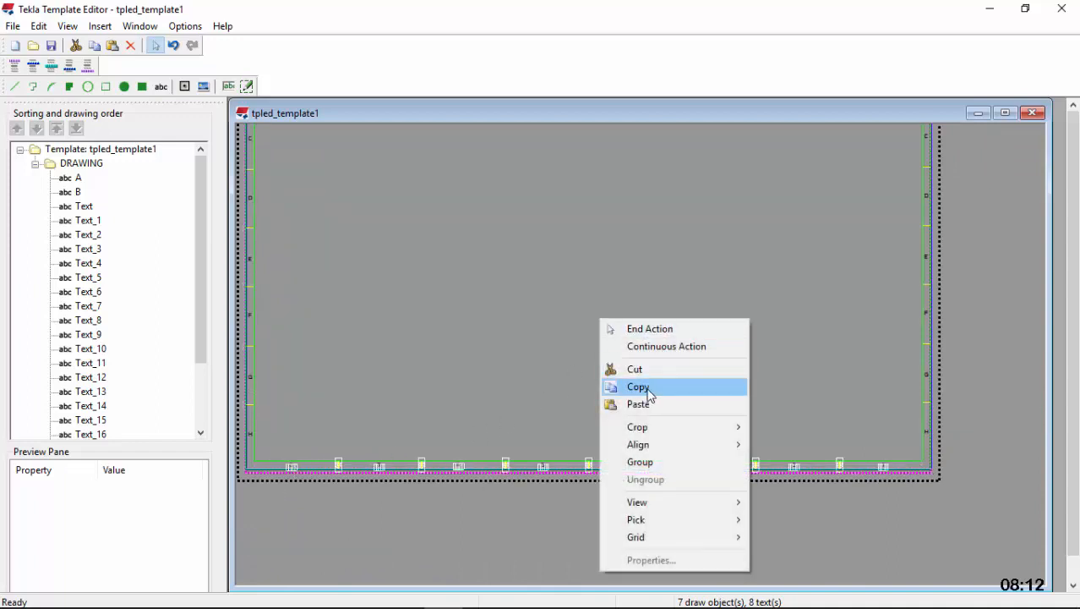
left_click(649, 387)
Paste the copied numbers and dividers into the top margin, lined up above those in the bottom margin, and deselect them
scroll(841, 471, "down", 3)
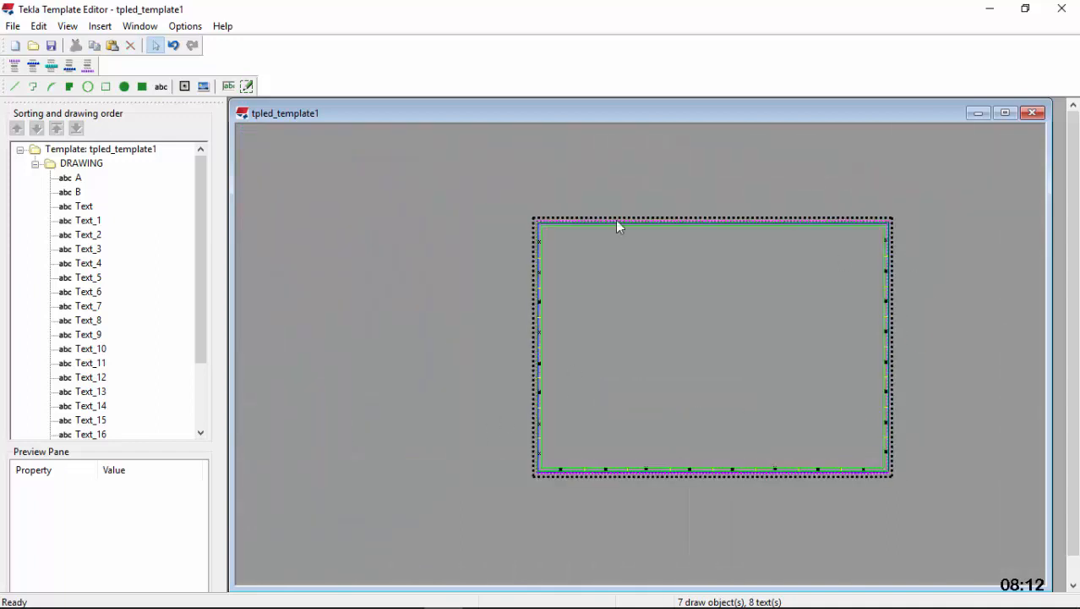
scroll(503, 224, "up", 5)
scroll(504, 224, "up", 1)
right_click(505, 225)
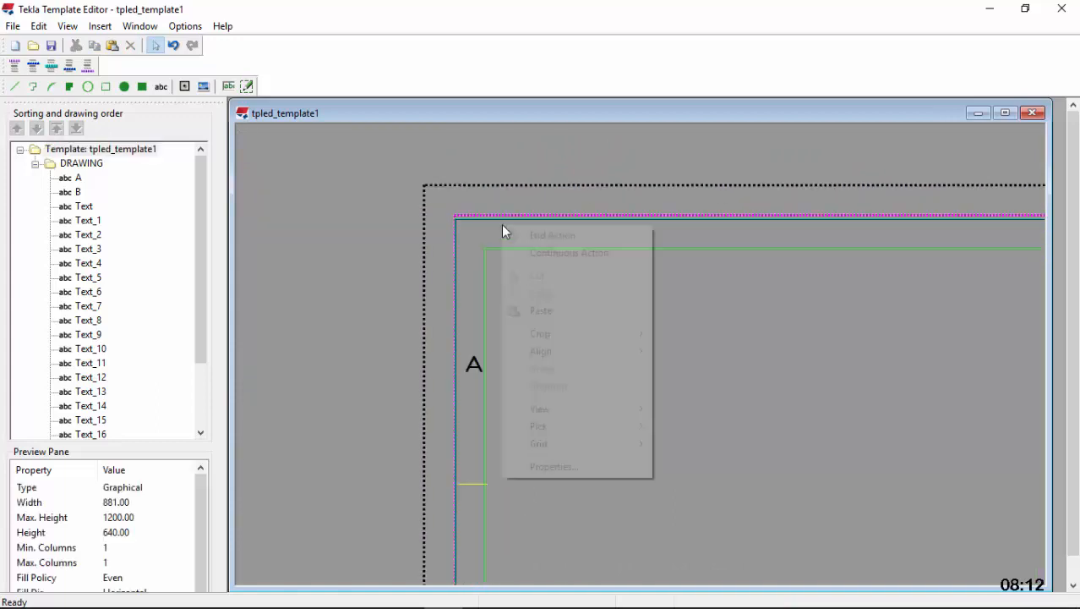
left_click(572, 308)
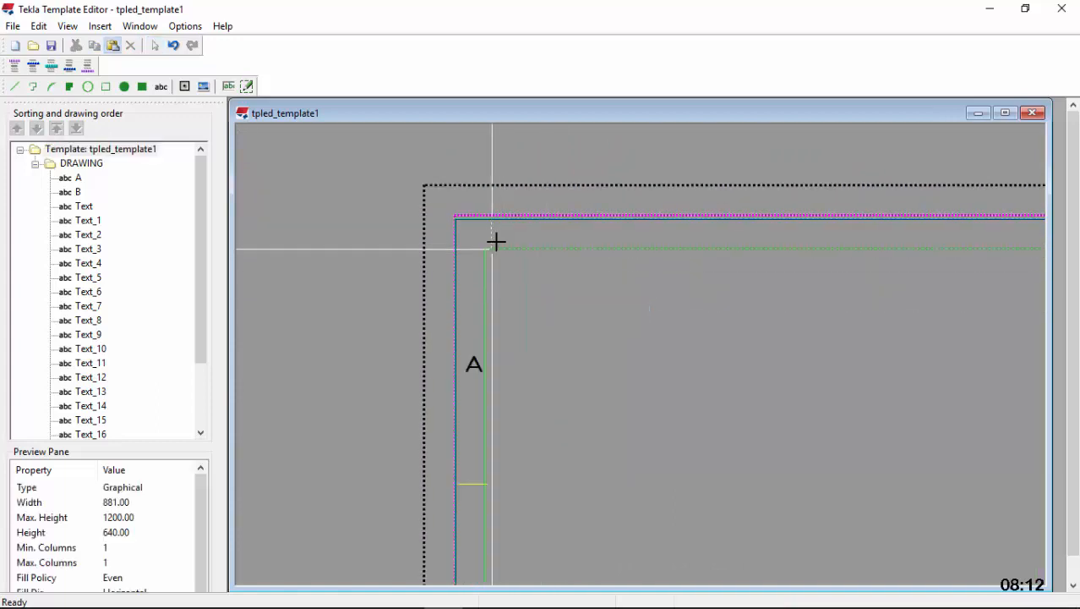
scroll(506, 240, "down", 2)
scroll(517, 239, "down", 4)
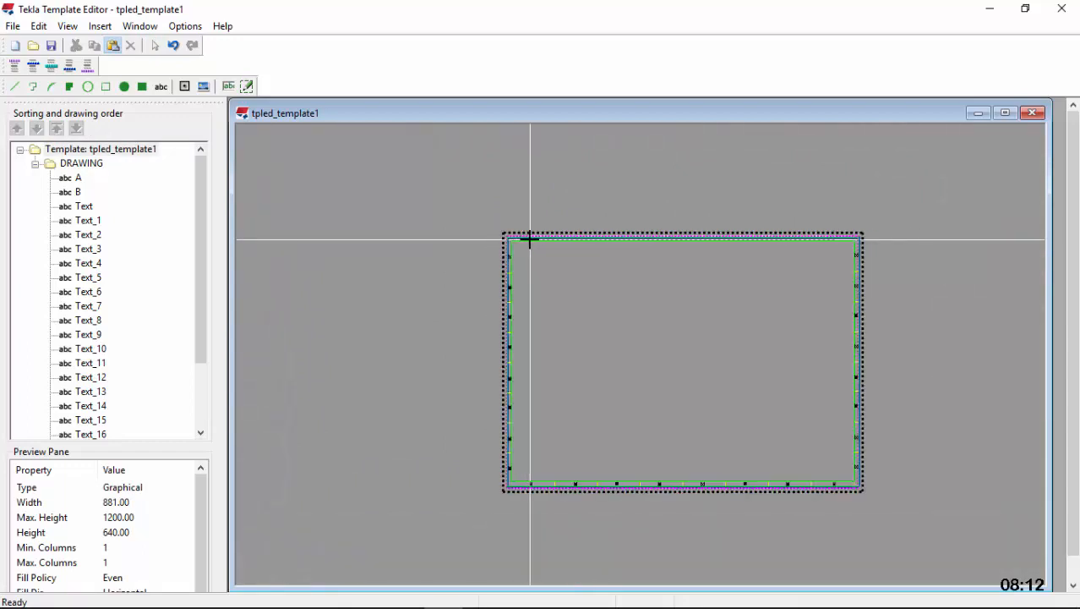
scroll(529, 240, "up", 1)
scroll(530, 239, "up", 2)
scroll(533, 239, "down", 3)
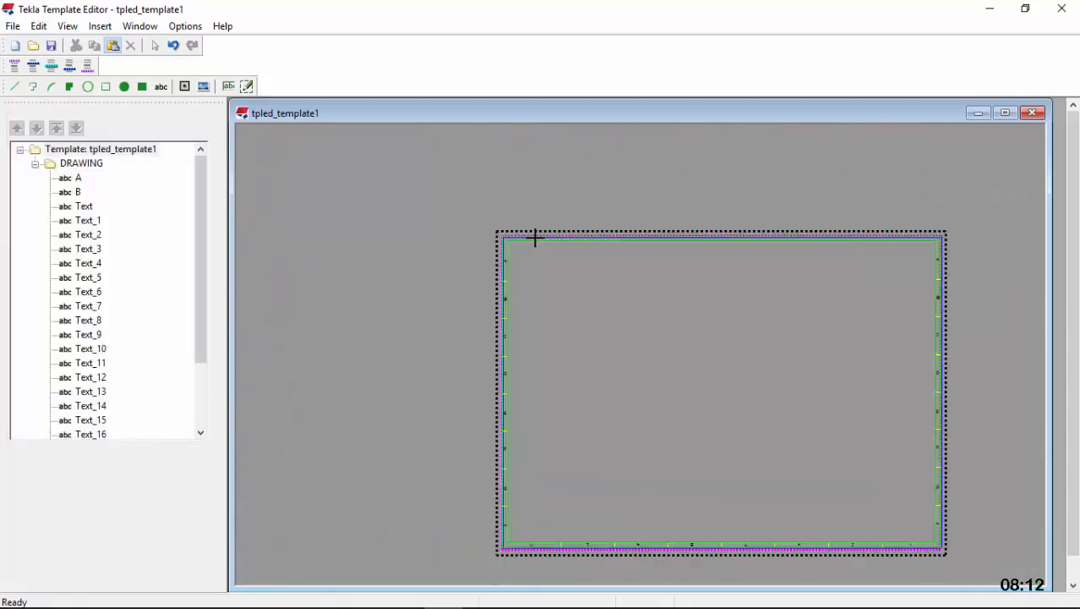
scroll(536, 240, "up", 2)
scroll(536, 240, "down", 1)
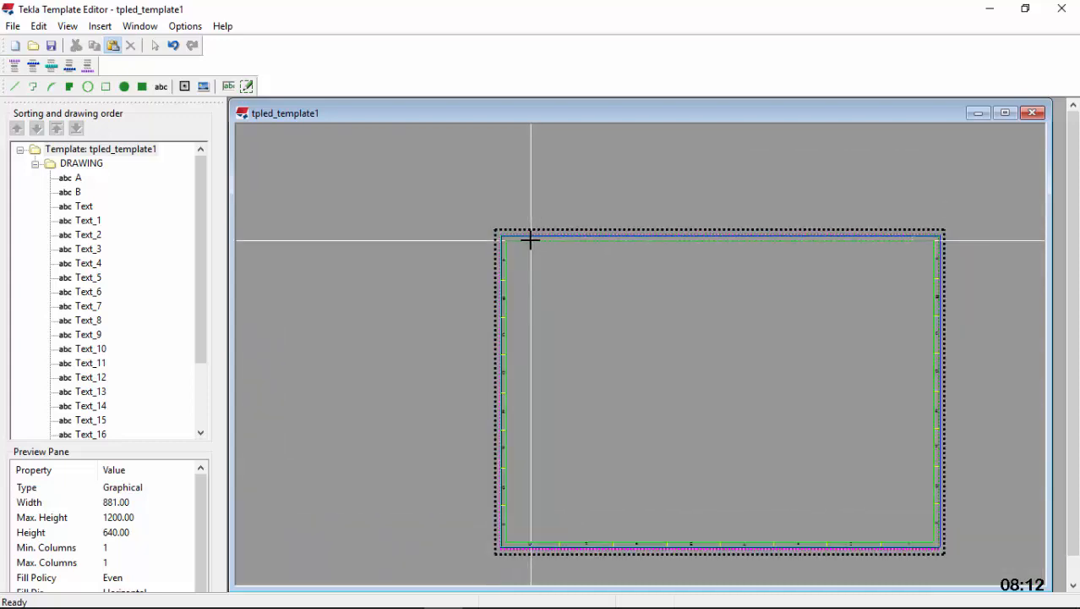
left_click(528, 240)
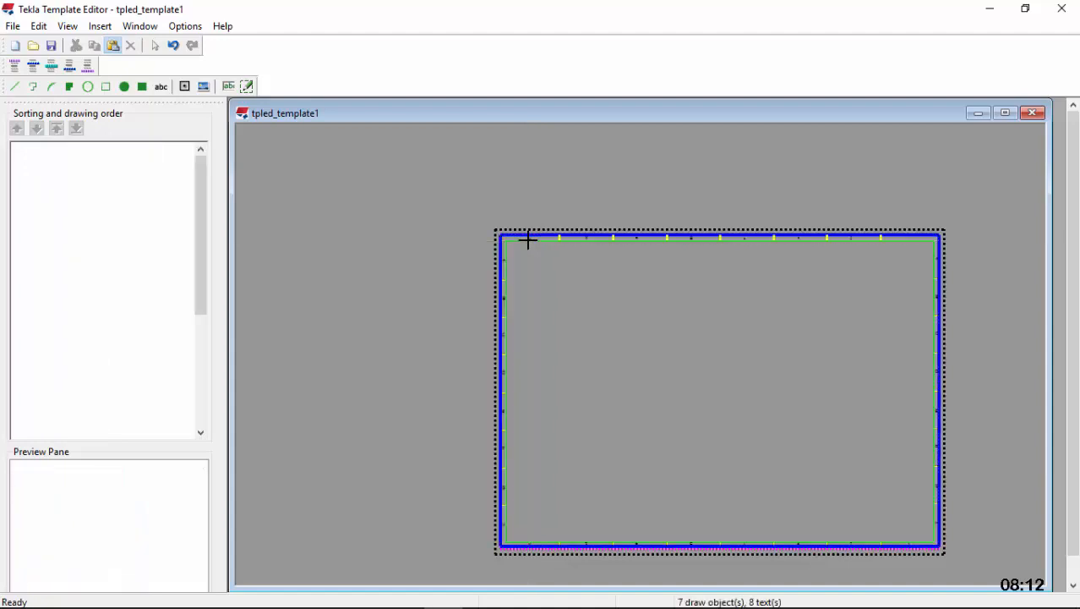
scroll(555, 232, "up", 3)
scroll(556, 231, "up", 1)
left_click(582, 175)
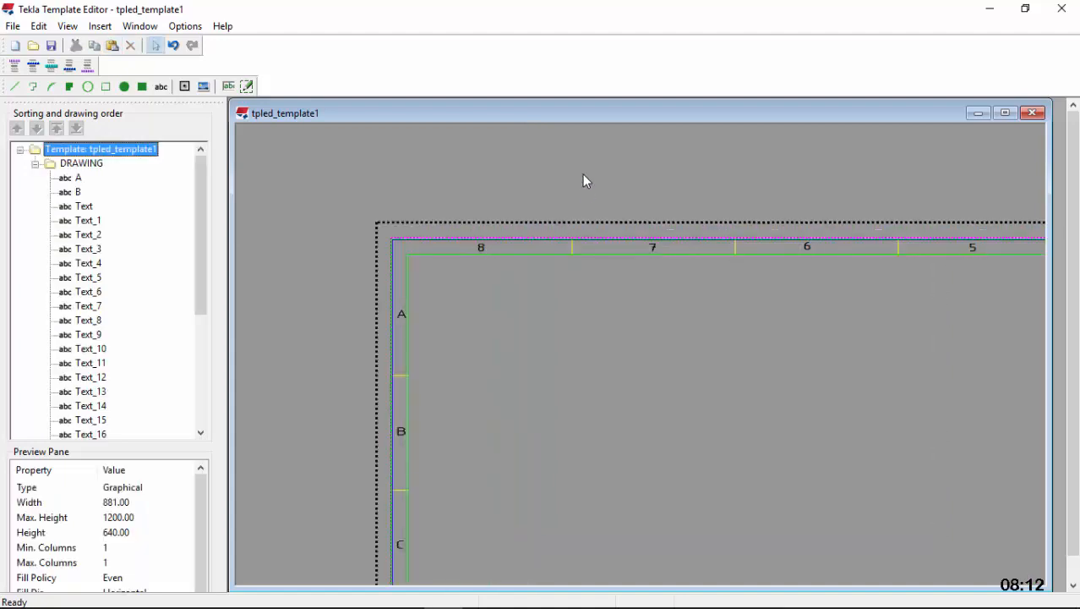
Adjust both ends of the left margin's divider between C and D so it runs from X 0 to X 10
scroll(475, 173, "down", 2)
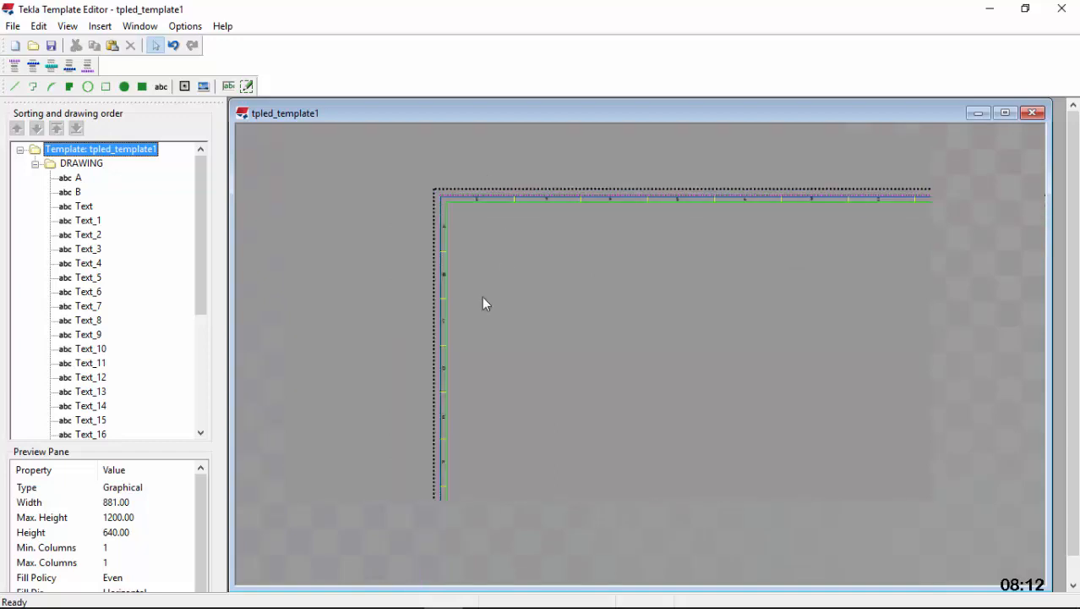
scroll(457, 355, "up", 8)
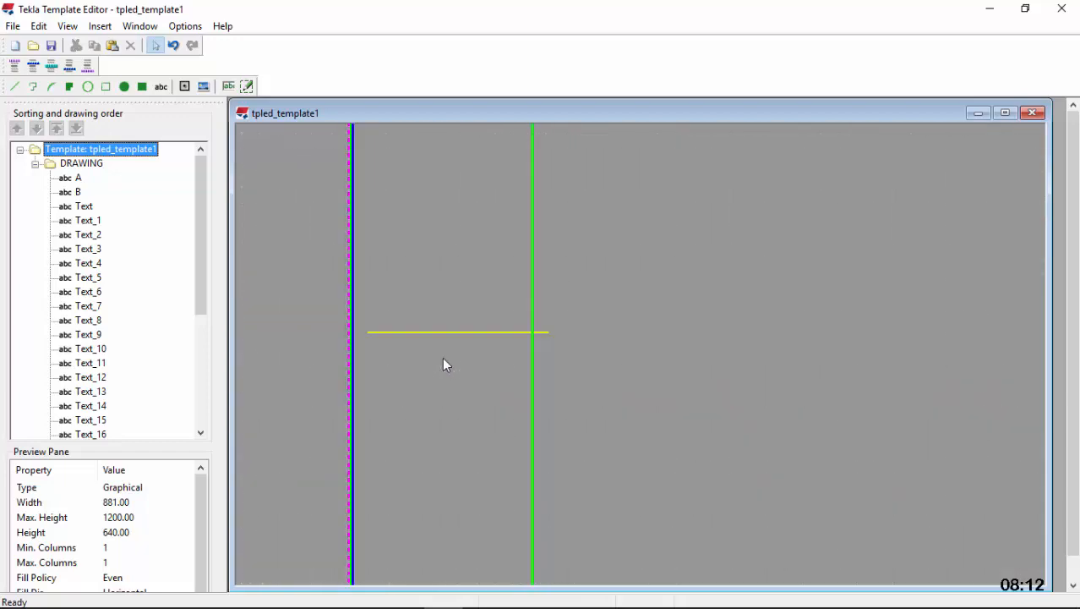
left_click(438, 332)
left_click_drag(368, 331, 352, 330)
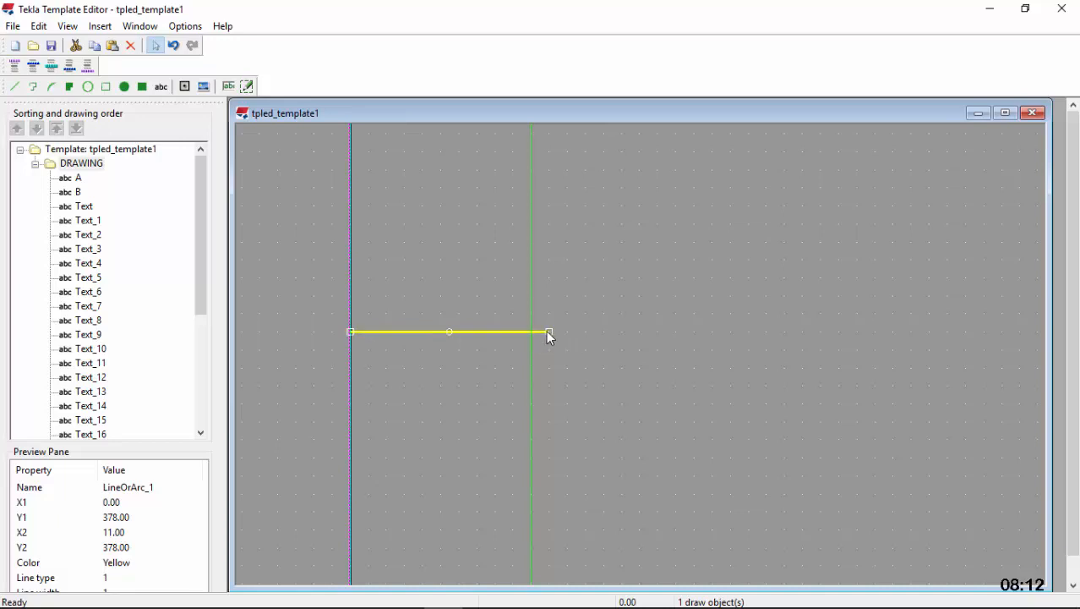
left_click_drag(547, 331, 532, 331)
scroll(492, 272, "down", 10)
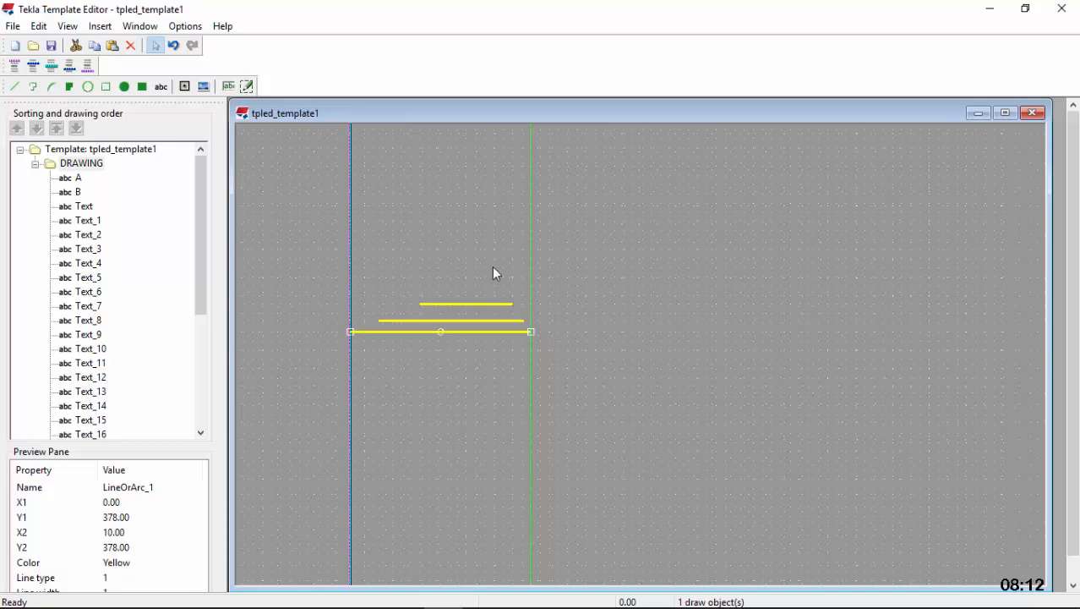
scroll(485, 427, "up", 6)
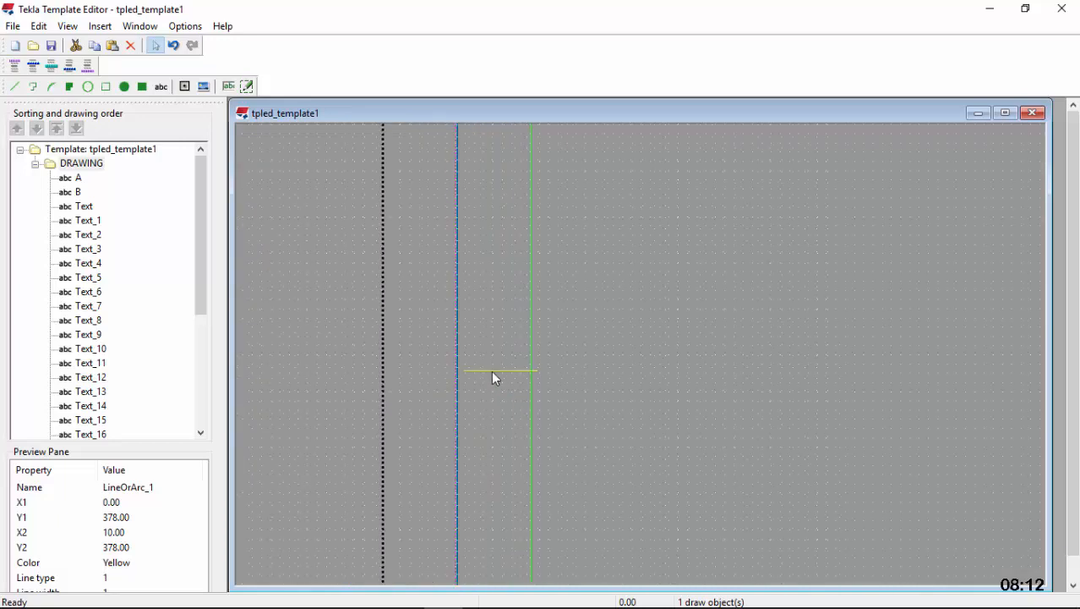
Adjust both ends of the left margin's divider between D and E so it runs from X 0 to X 10
scroll(491, 370, "up", 2)
left_click(489, 365)
left_click(485, 356)
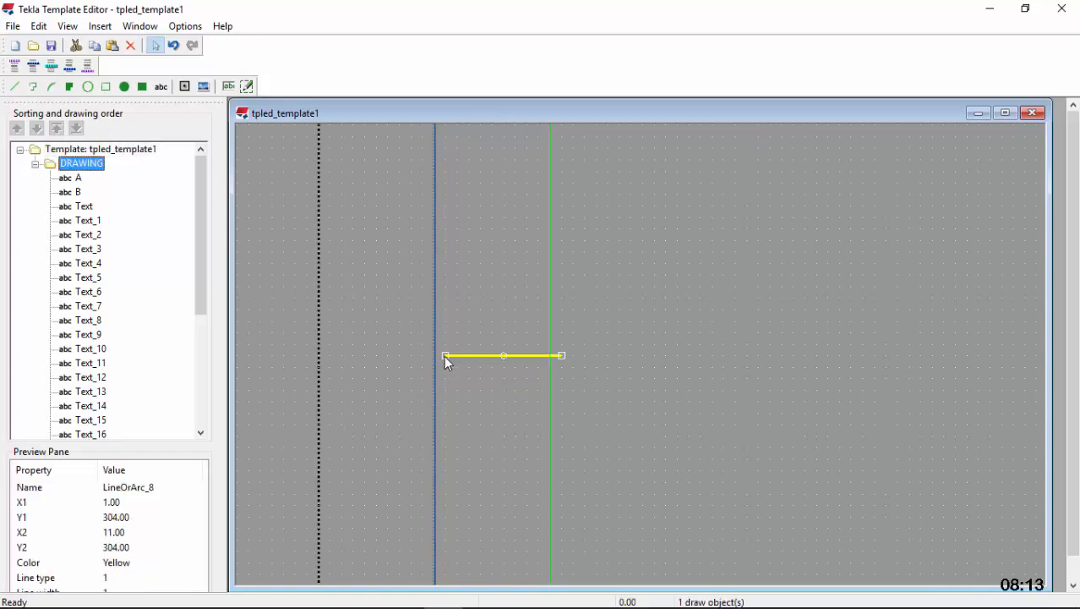
left_click_drag(445, 355, 435, 356)
left_click_drag(562, 355, 552, 355)
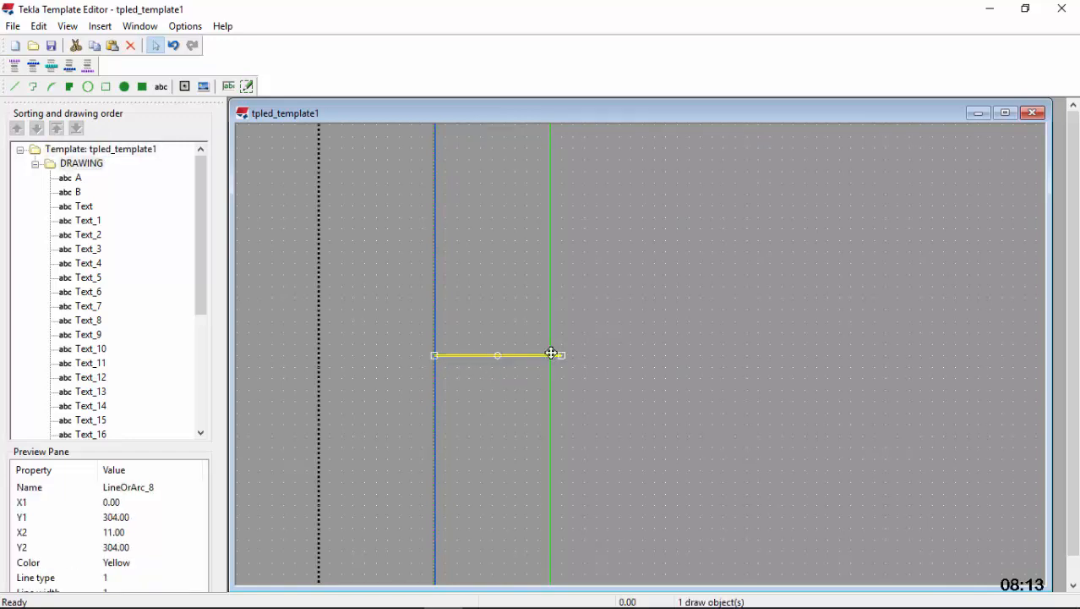
Adjust the left margin's dividers directly above and below F so they run from X 0 to X 10
scroll(508, 294, "down", 5)
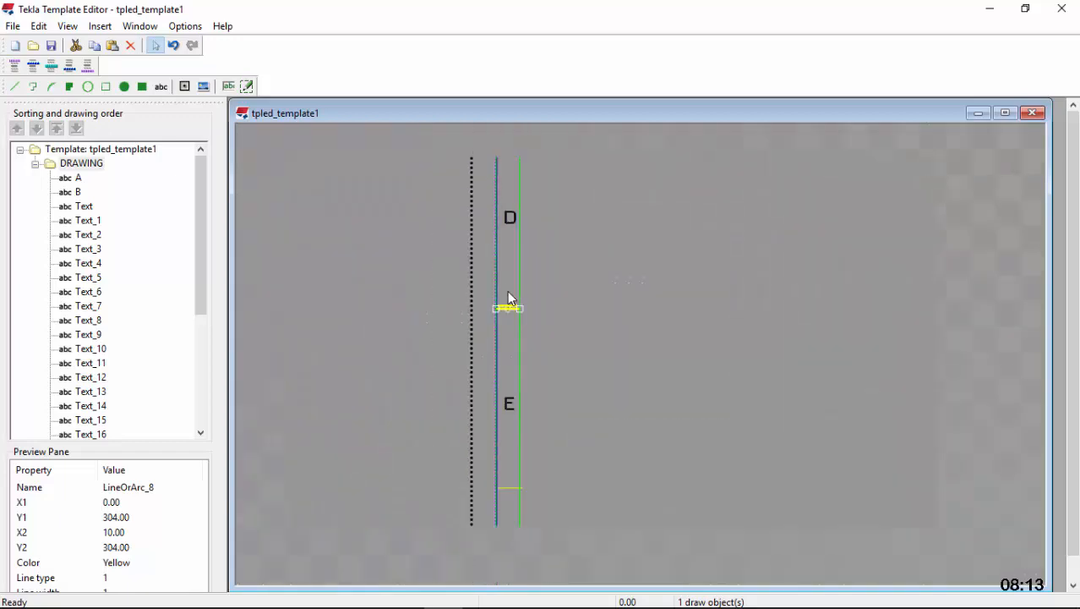
scroll(495, 382, "up", 5)
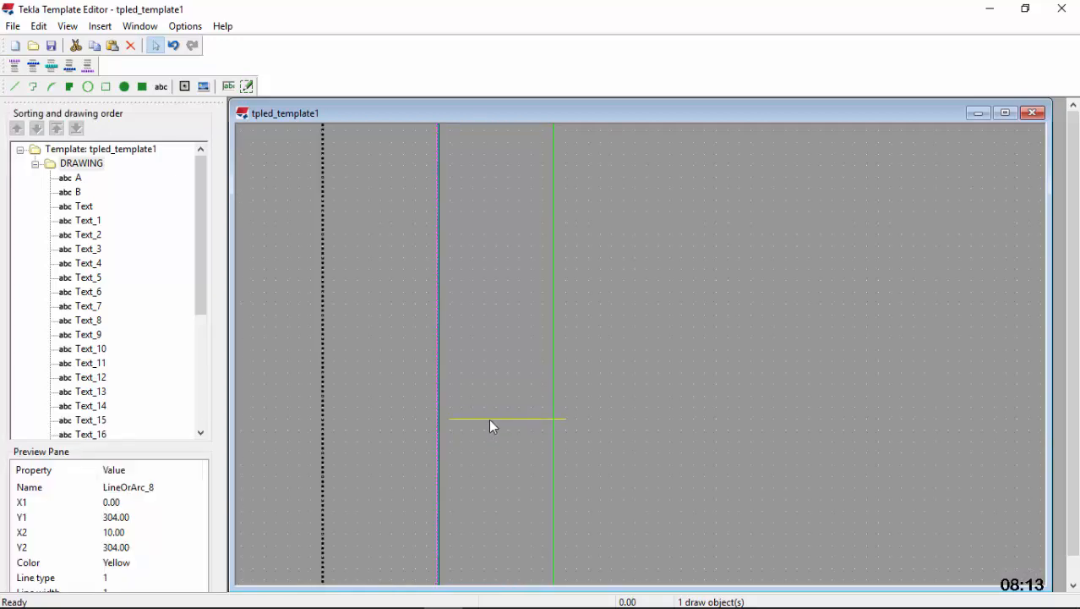
left_click(452, 418)
left_click_drag(565, 419, 555, 418)
scroll(488, 329, "down", 3)
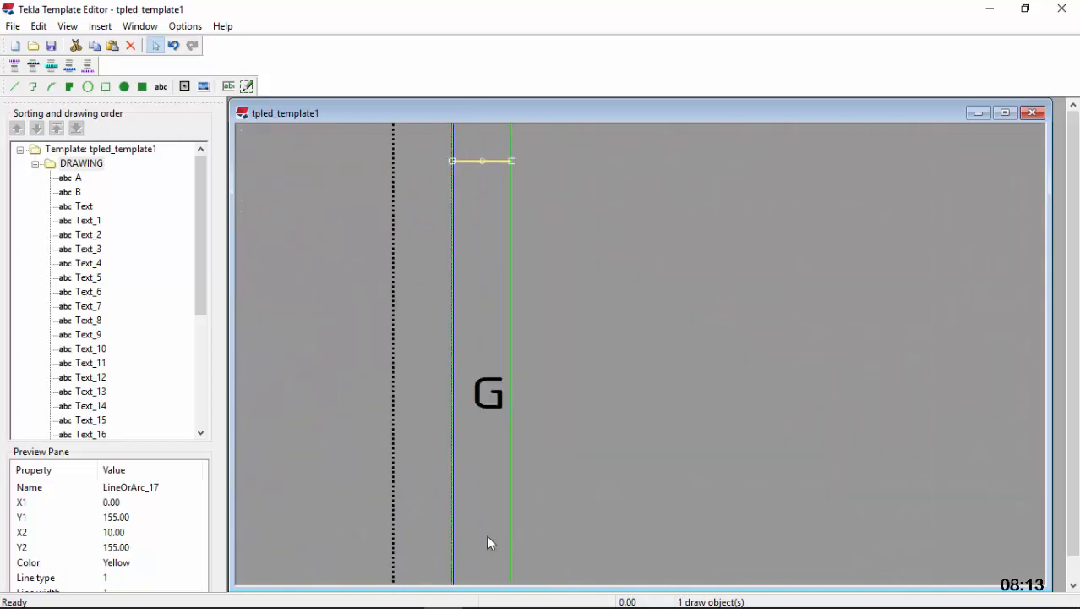
Adjust both ends of the left margin's divider between G and H so it runs from X 0 to X 10
scroll(501, 346, "down", 5)
scroll(495, 440, "up", 5)
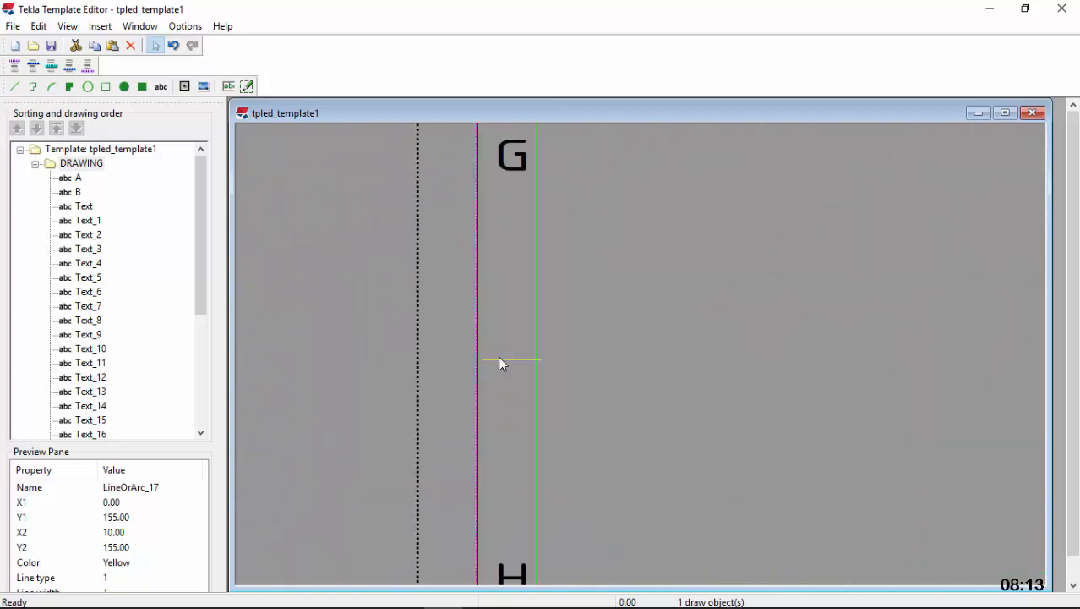
scroll(498, 358, "up", 1)
left_click(499, 358)
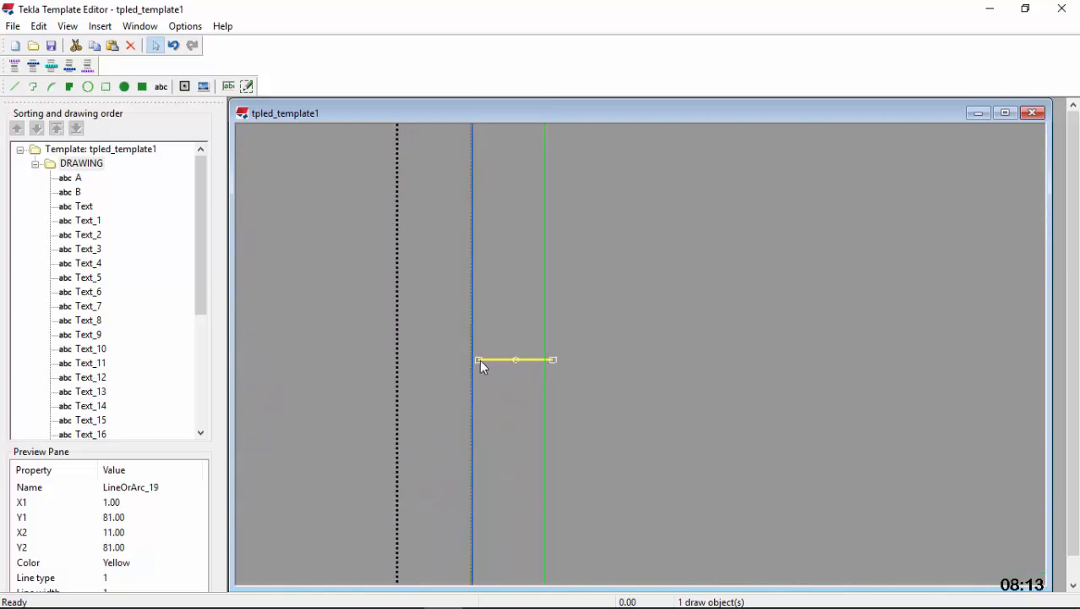
left_click_drag(479, 360, 471, 359)
left_click_drag(555, 361, 548, 360)
Adjust both ends of the left margin's divider between A and B so it runs from X 0 to X 10
scroll(481, 359, "down", 2)
scroll(491, 469, "down", 3)
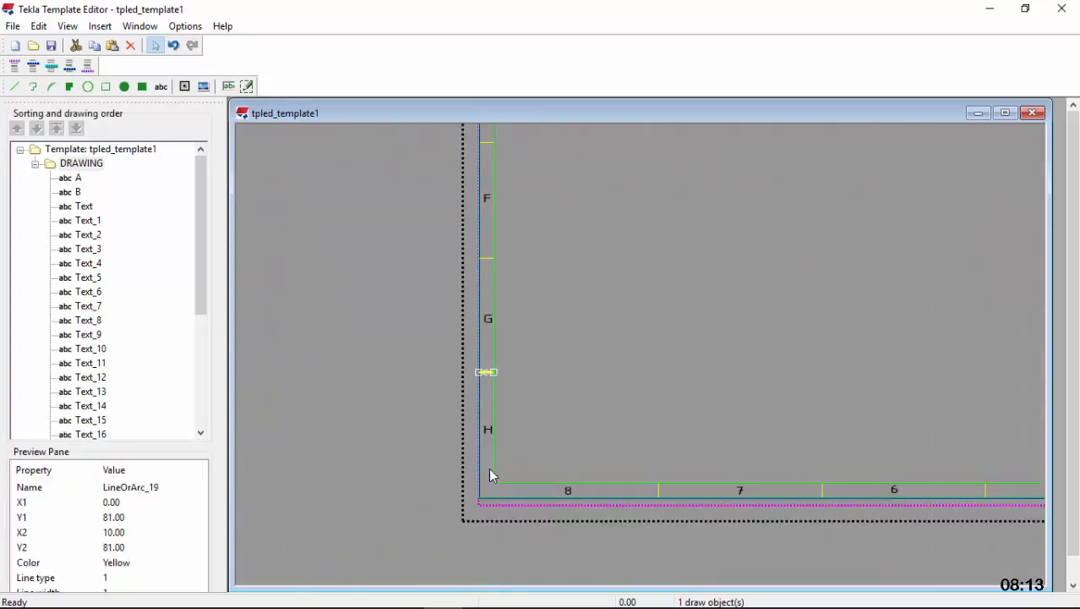
scroll(487, 245, "up", 4)
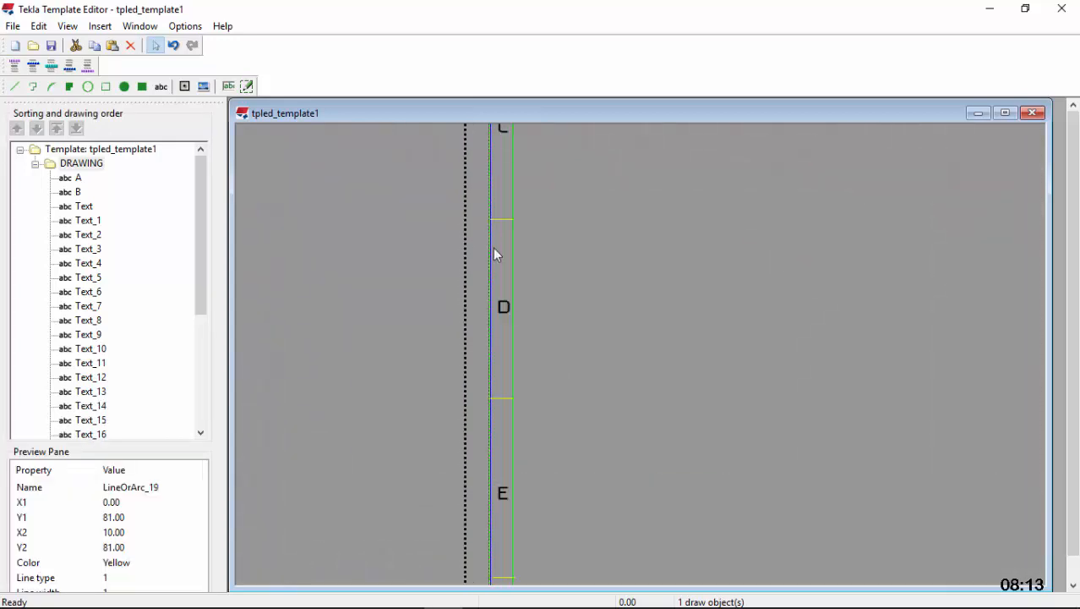
scroll(505, 454, "down", 5)
scroll(508, 199, "up", 5)
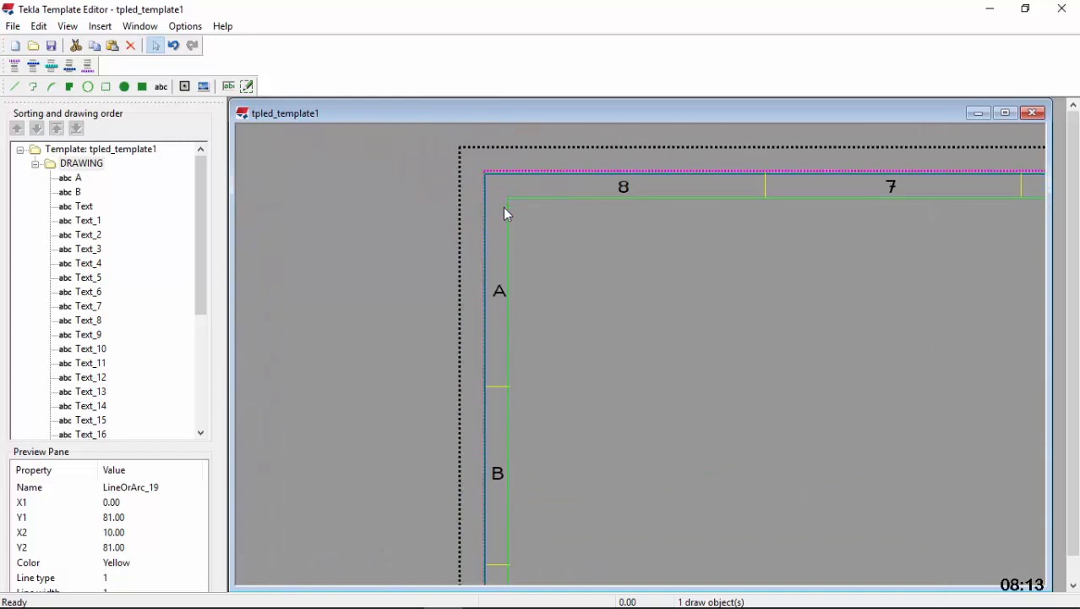
scroll(497, 404, "up", 2)
left_click(480, 375)
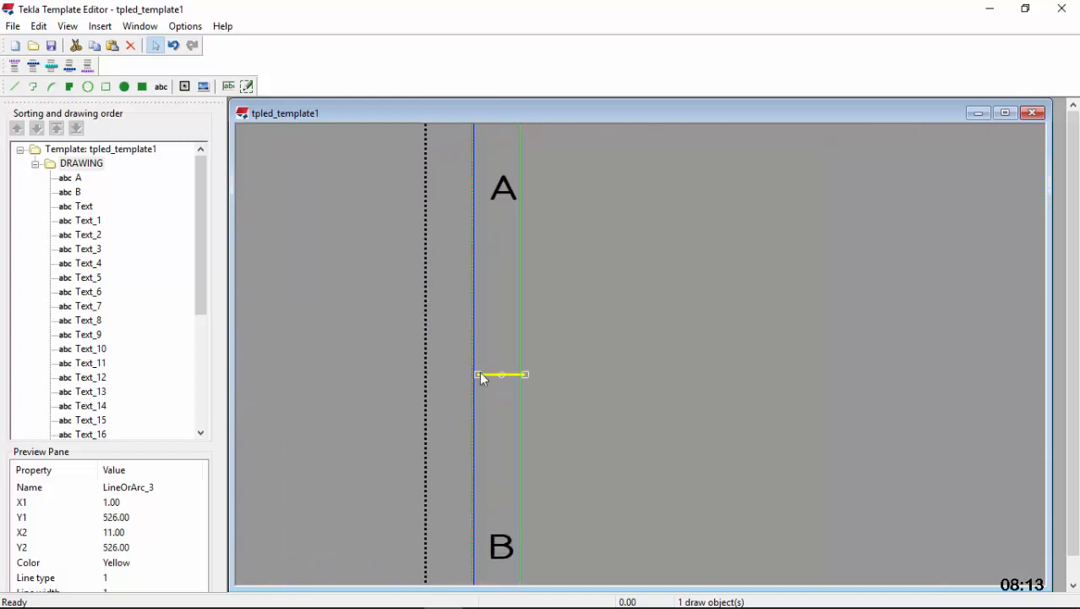
left_click_drag(526, 375, 470, 372)
scroll(479, 379, "up", 2)
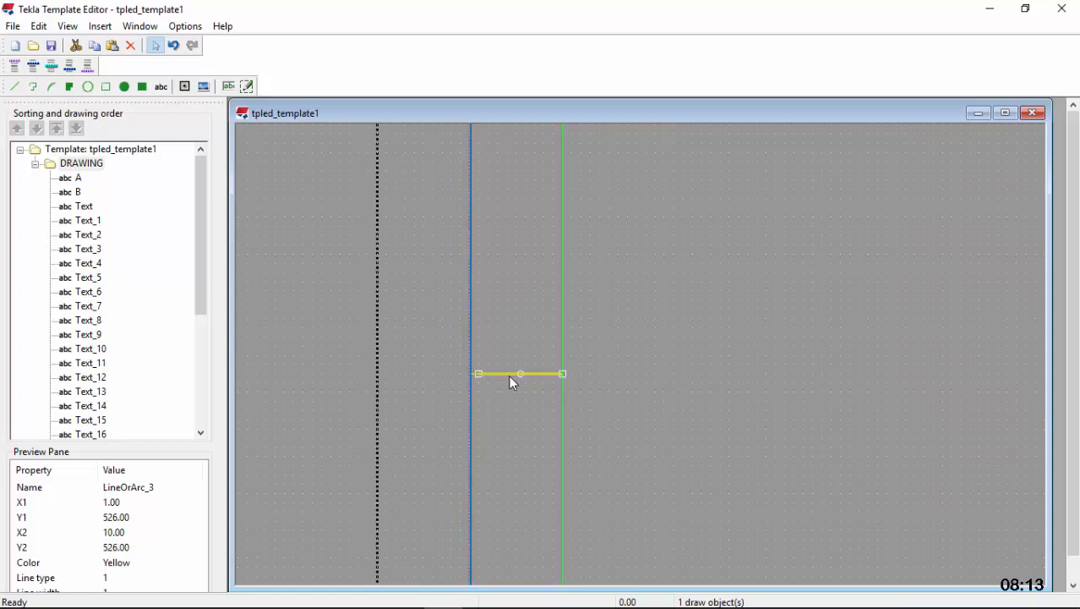
Adjust both ends of the left margin's divider between B and C so it runs from X 0 to X 10
scroll(524, 260, "down", 4)
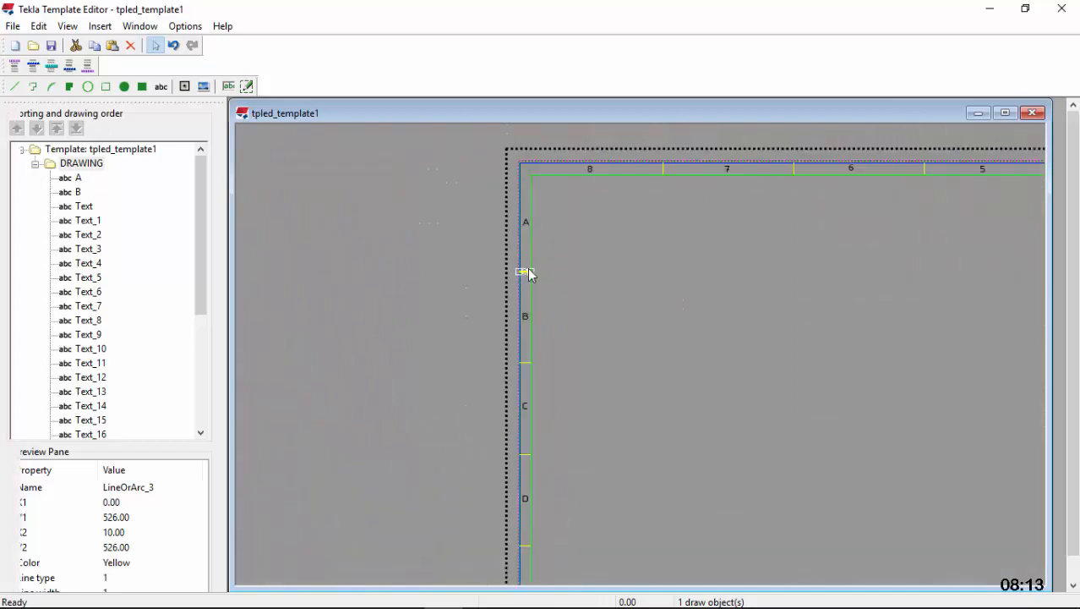
scroll(520, 465, "up", 2)
scroll(526, 274, "up", 4)
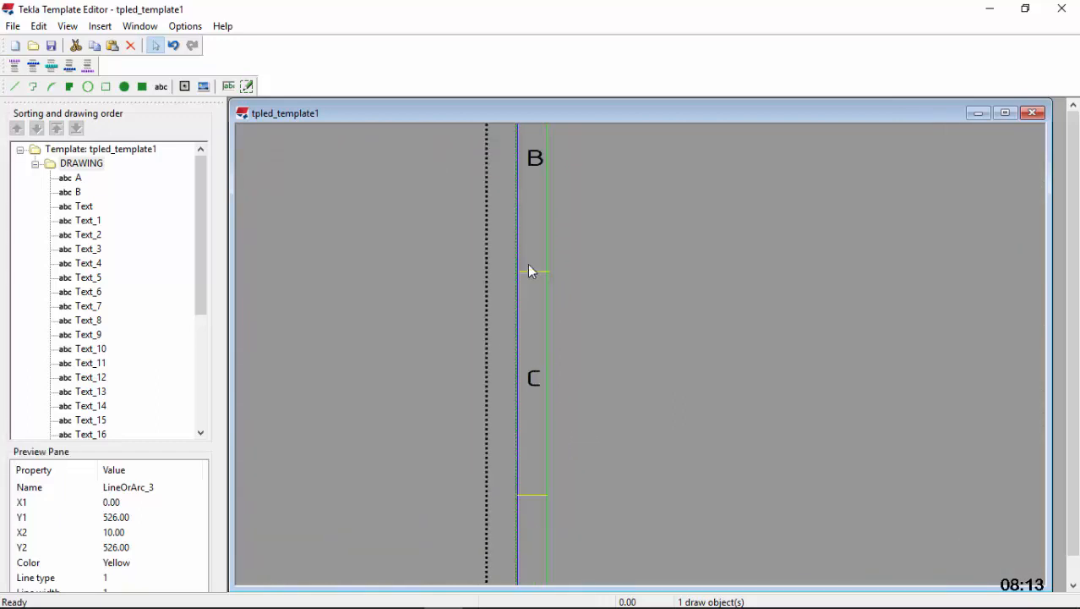
left_click(523, 292)
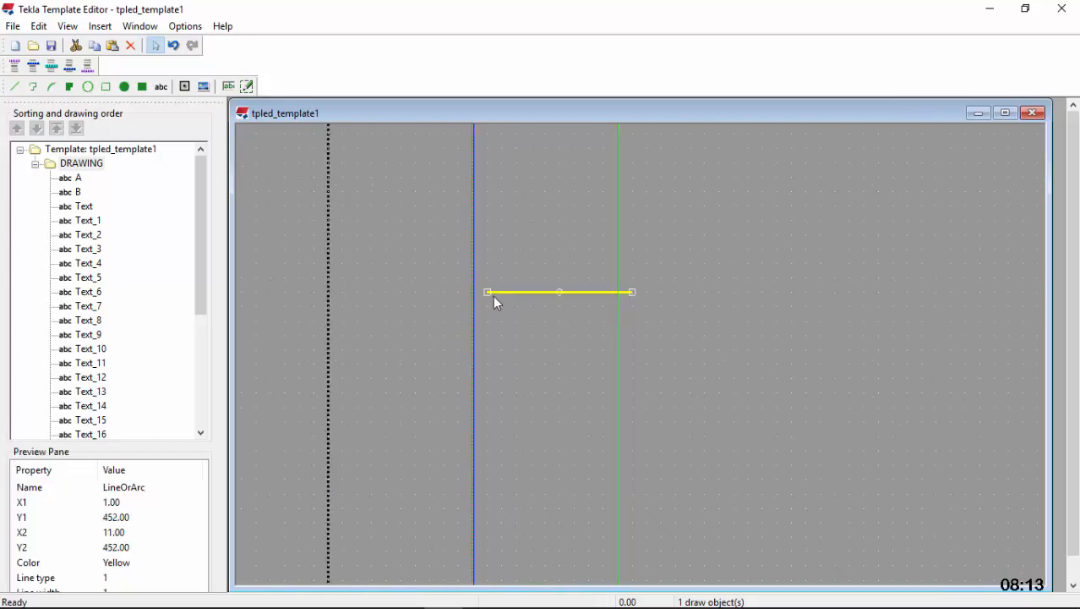
left_click(568, 294)
left_click_drag(632, 291, 618, 292)
Change the inner and outer frame rectangles together to black with a line width of 4, and deselect them
scroll(452, 298, "down", 4)
scroll(458, 297, "down", 5)
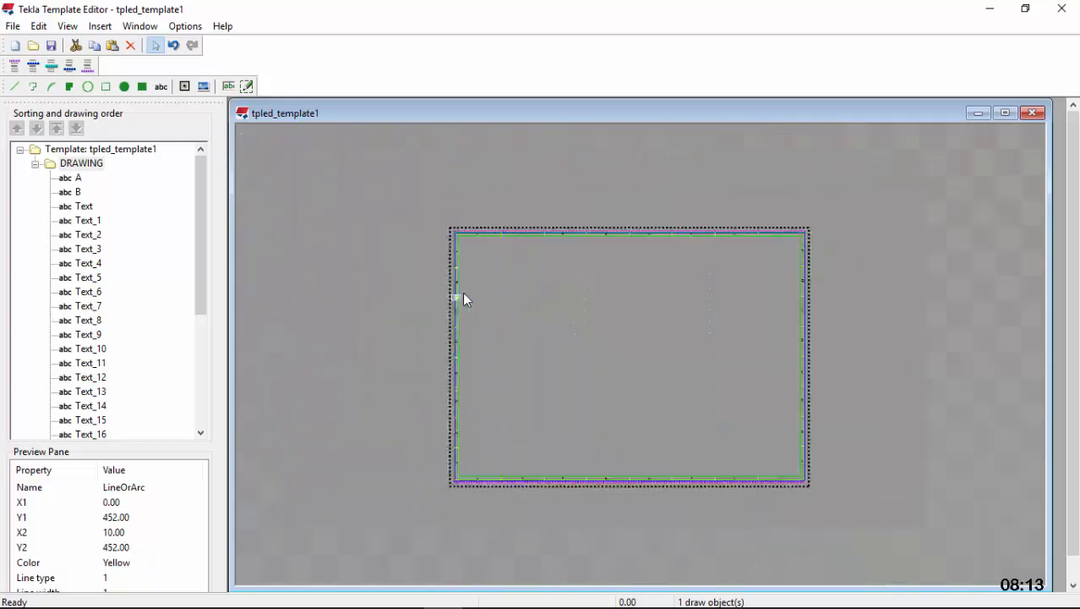
scroll(690, 441, "up", 6)
scroll(627, 490, "up", 3)
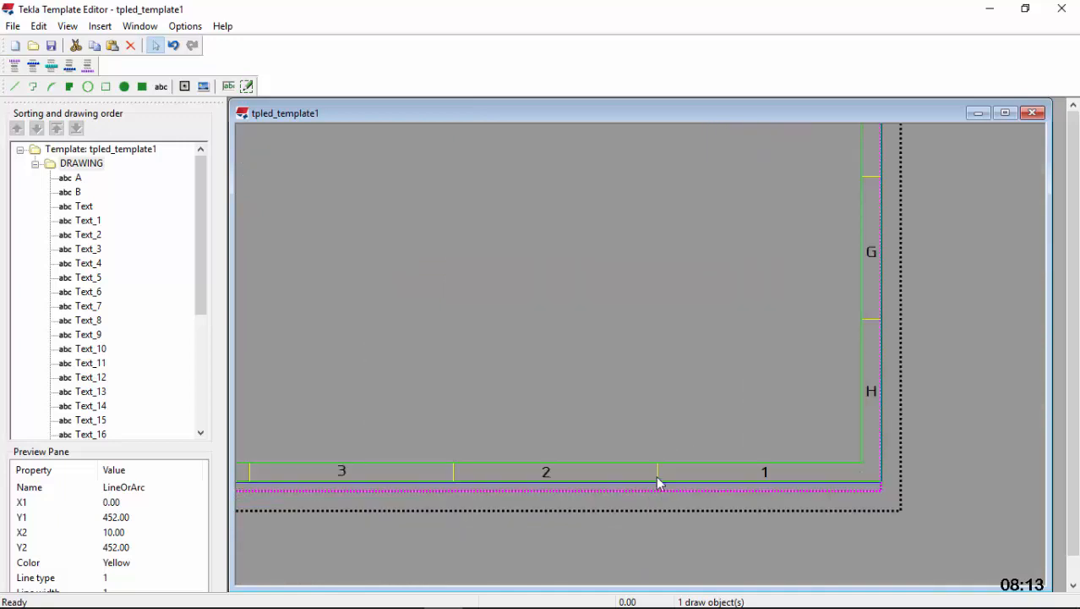
left_click(621, 451)
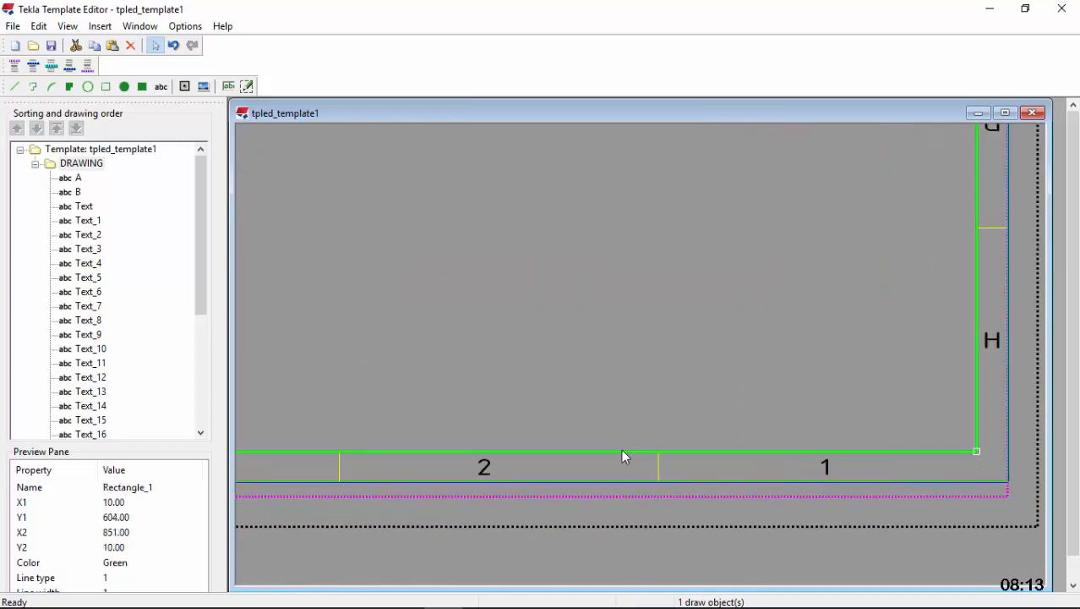
left_click(613, 481, "ctrl")
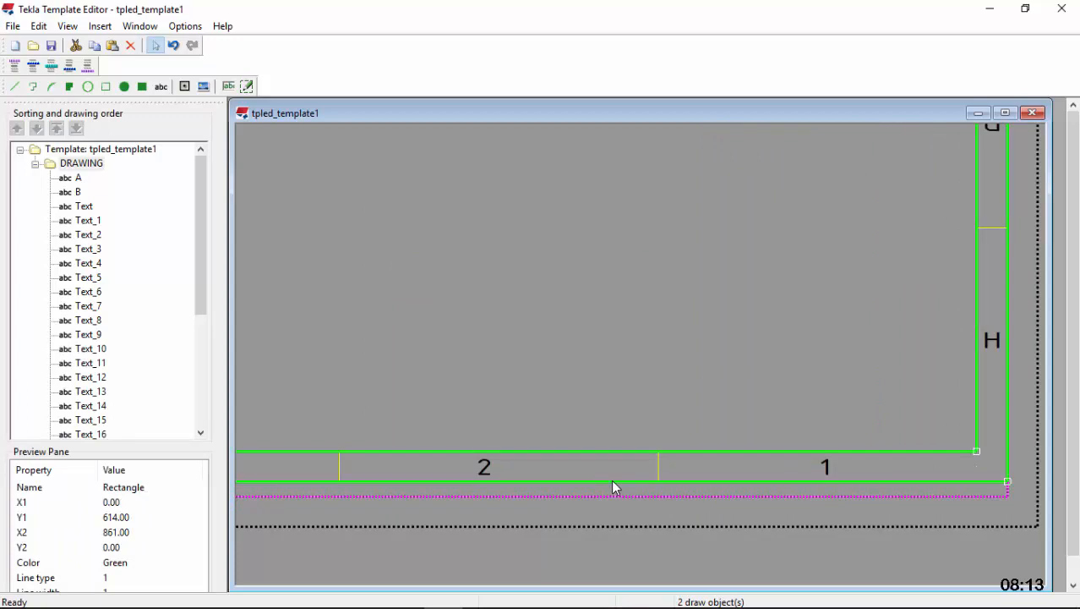
double_click(613, 488)
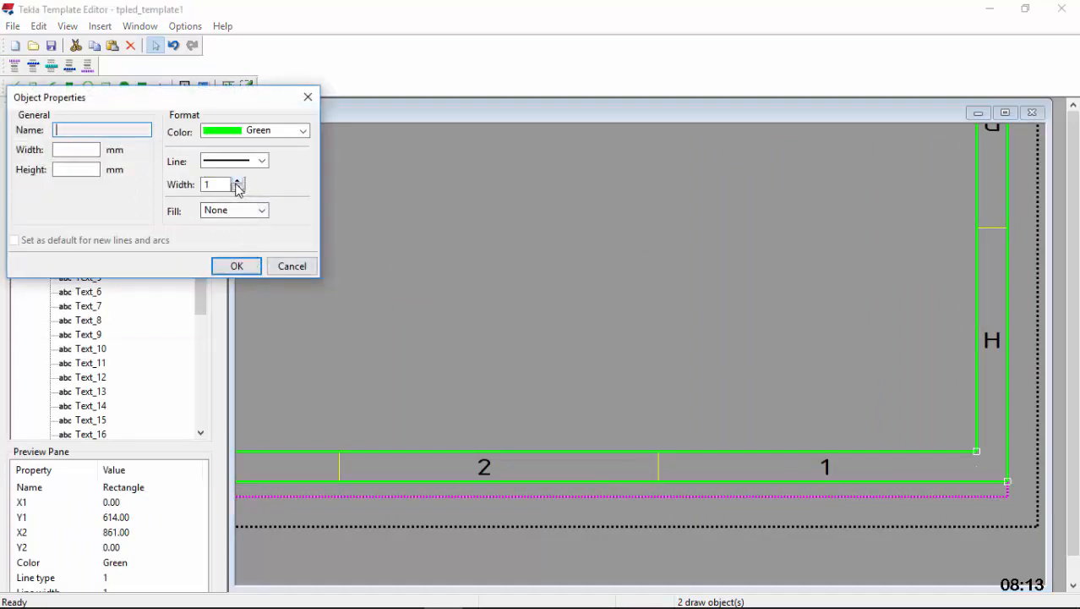
left_click(302, 132)
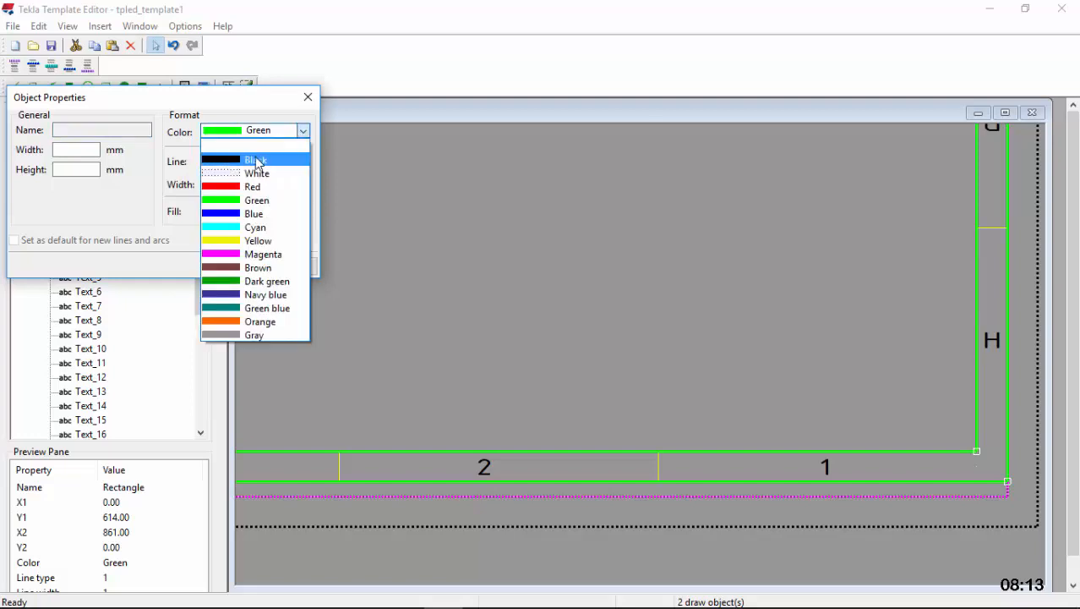
left_click(257, 161)
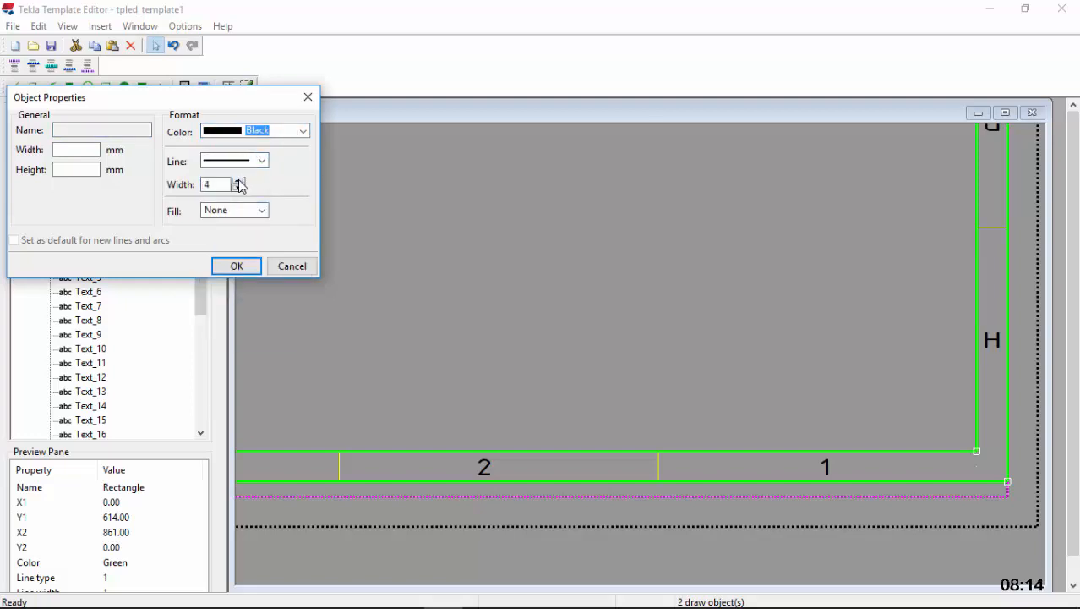
left_click(235, 266)
scroll(835, 404, "down", 5)
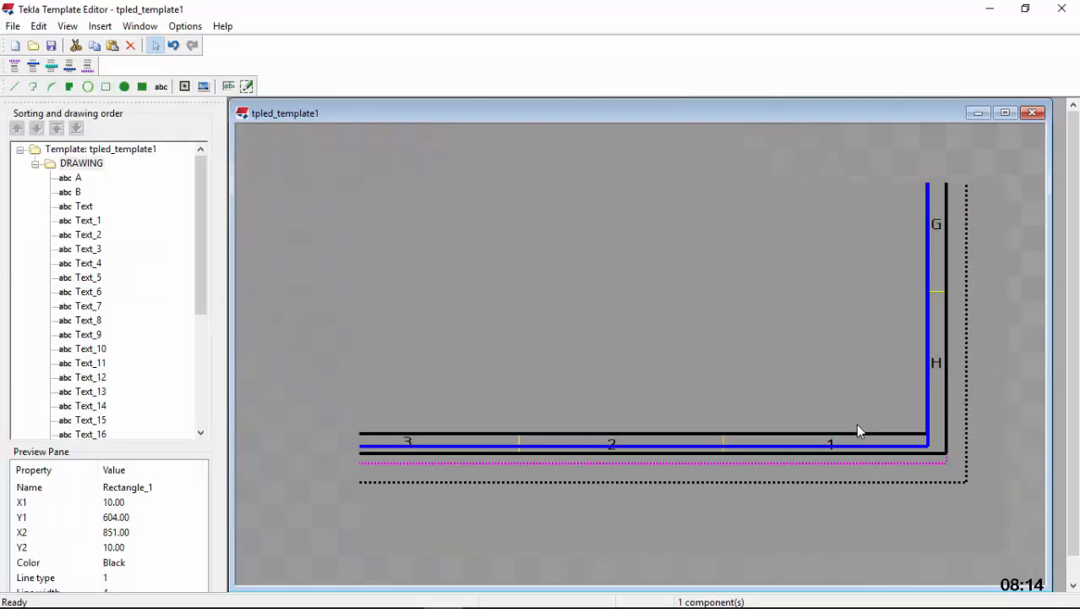
left_click(814, 373)
Select the right margin's dividers between G and H, F and G, and D and E together
scroll(900, 360, "up", 4)
scroll(900, 353, "up", 2)
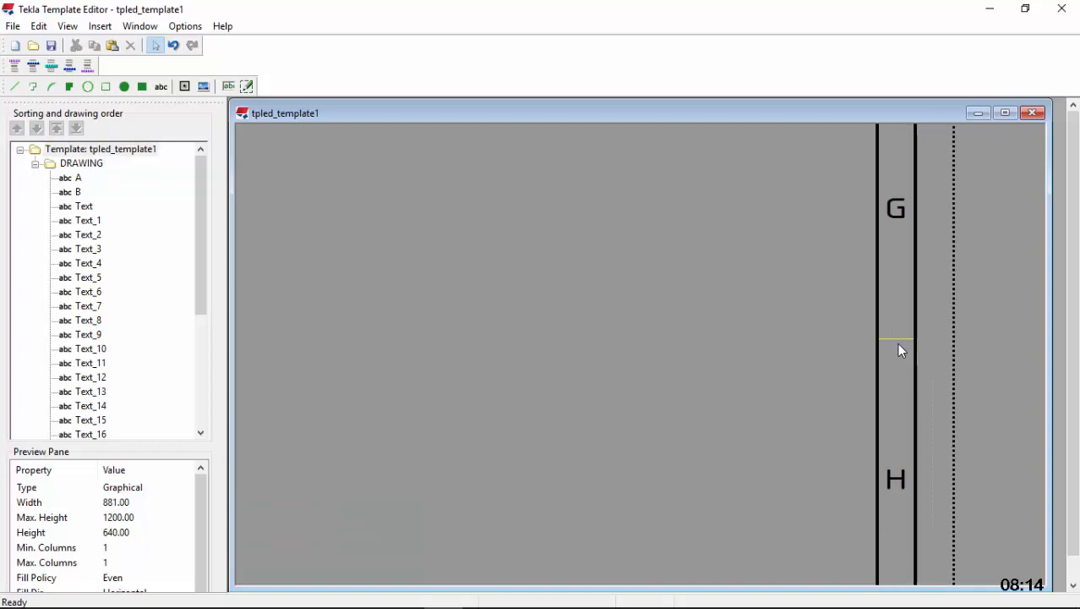
left_click(901, 340)
scroll(896, 364, "down", 4)
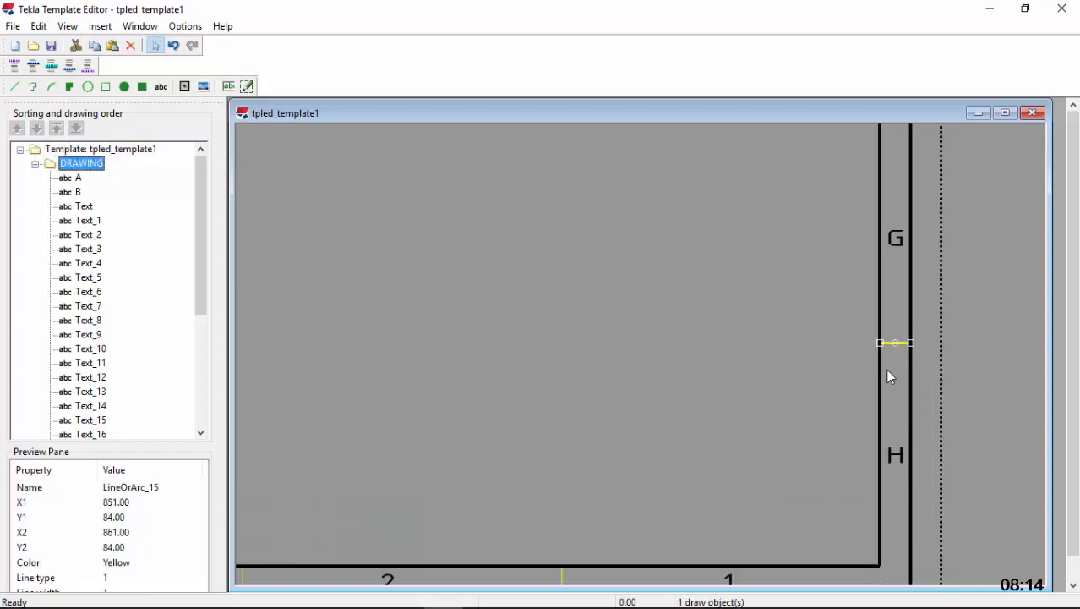
scroll(898, 254, "up", 4)
left_click(888, 277, "ctrl")
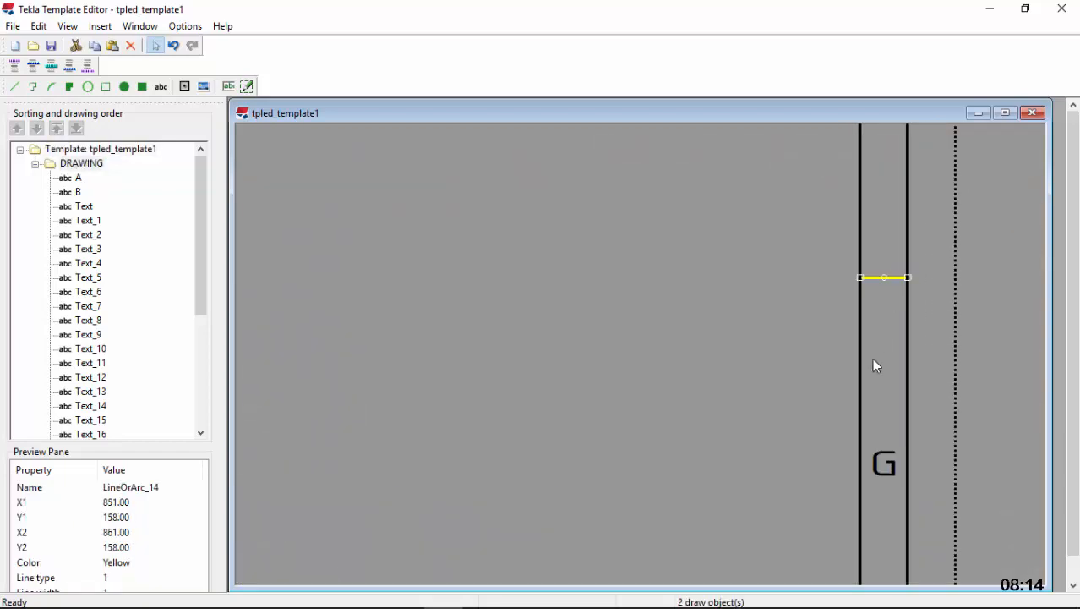
scroll(871, 363, "down", 4)
scroll(879, 239, "up", 4)
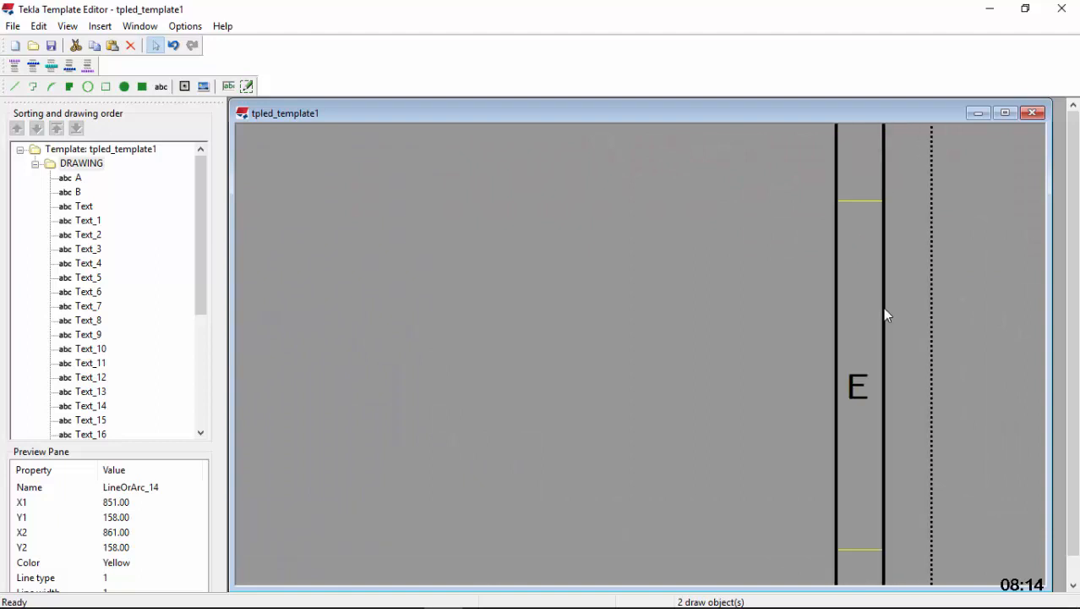
left_click(863, 202, "ctrl")
Add the right margin's dividers between C and D, A and B, and B and C to the selection
scroll(850, 362, "down", 4)
scroll(837, 245, "up", 4)
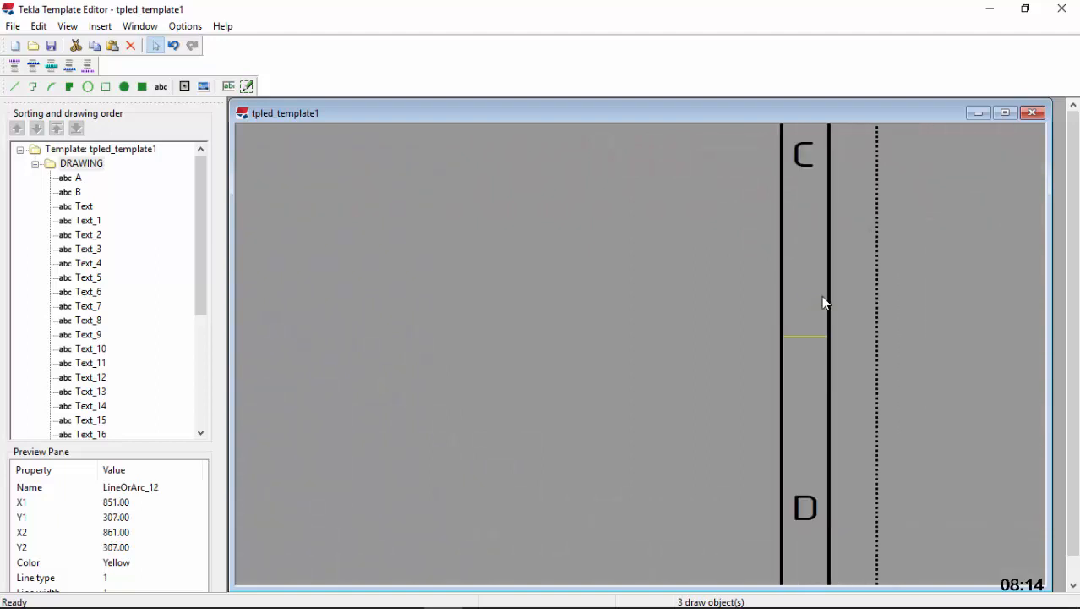
left_click(804, 336, "ctrl")
scroll(803, 359, "down", 4)
scroll(803, 245, "up", 4)
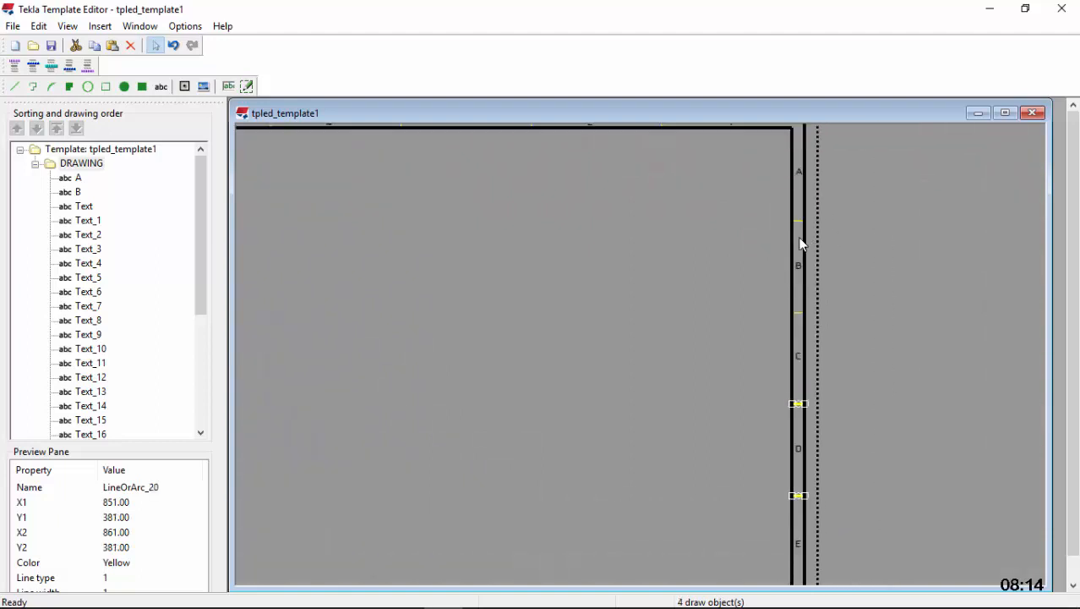
scroll(799, 201, "up", 1)
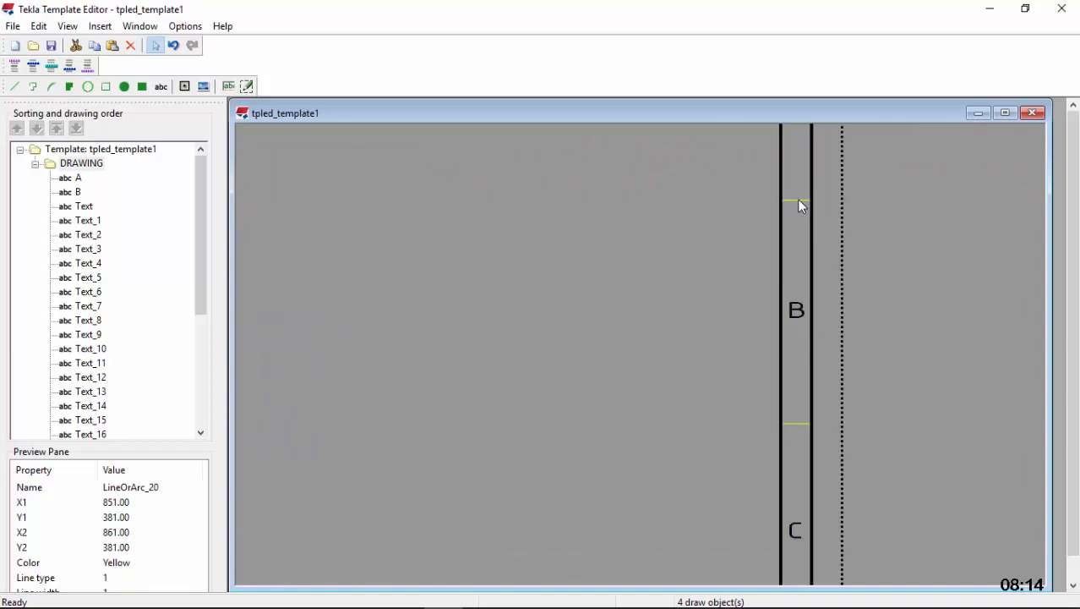
left_click(790, 424, "ctrl")
Add the top margin's dividers between 1 and 2, 2 and 3, 4 and 5, and 3 and 4 to the selection
scroll(799, 398, "down", 4)
scroll(790, 313, "up", 5)
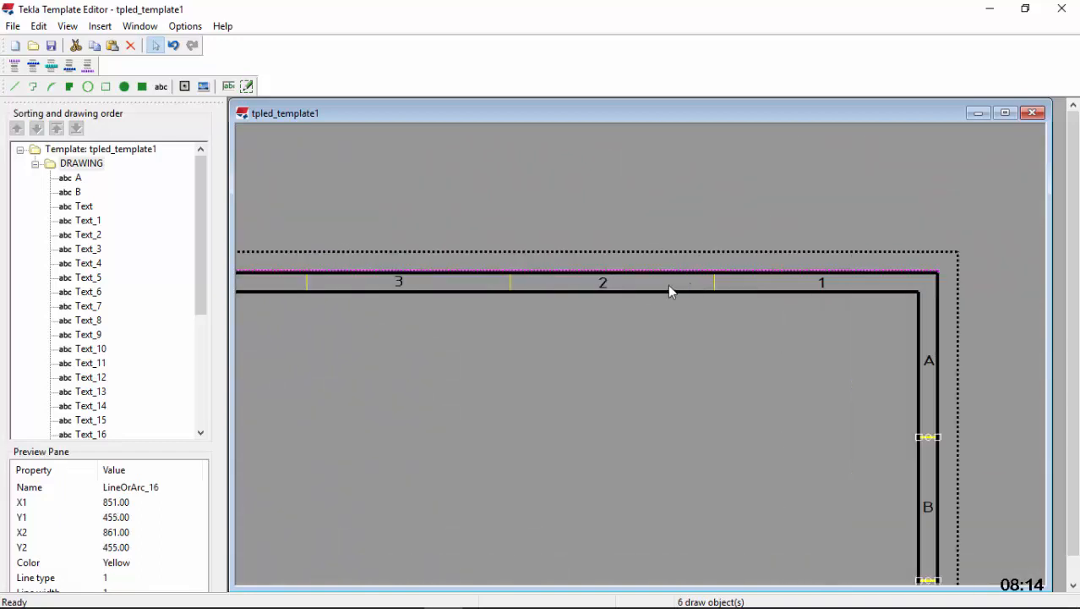
scroll(669, 289, "up", 3)
left_click(757, 275, "ctrl")
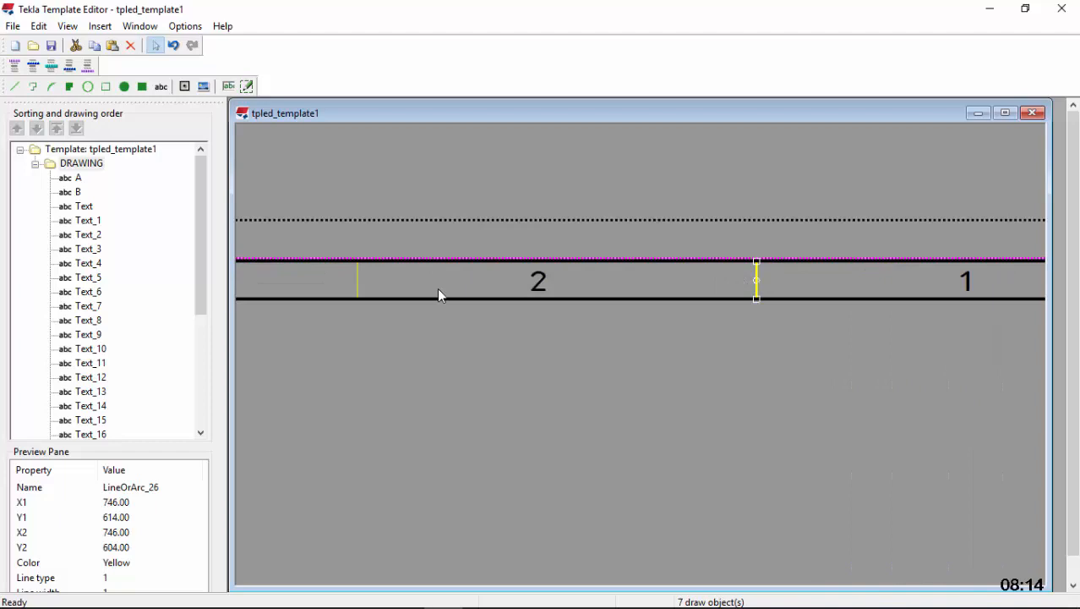
left_click(356, 279, "ctrl")
scroll(382, 272, "down", 4)
scroll(401, 256, "up", 2)
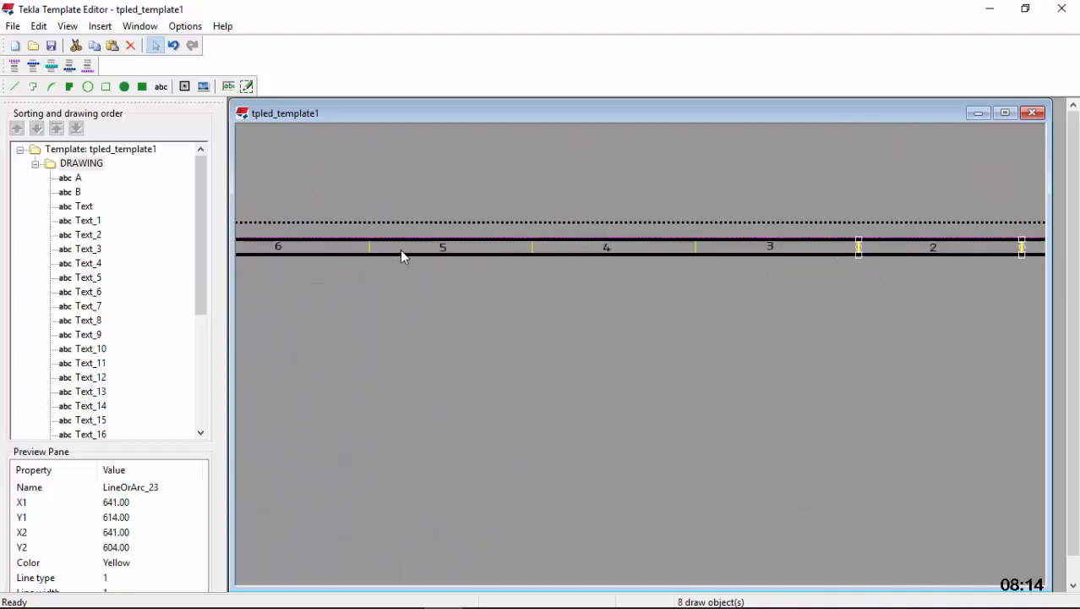
scroll(402, 257, "up", 2)
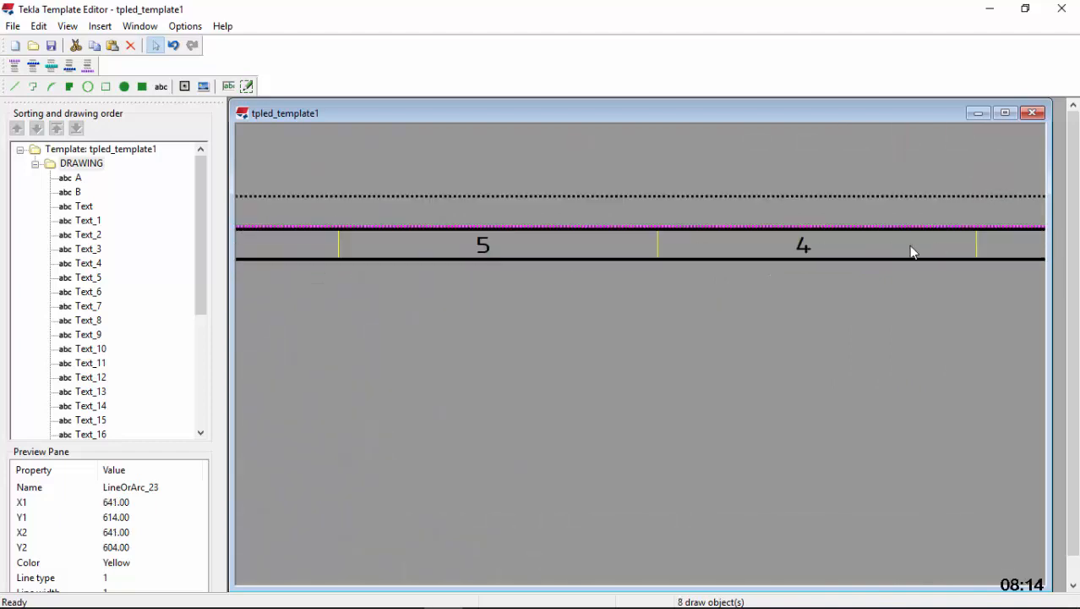
left_click(976, 243, "ctrl")
Add the top margin's dividers between 5 and 6, 6 and 7, and 7 and 8 to the selection
scroll(676, 248, "down", 4)
scroll(566, 253, "up", 1)
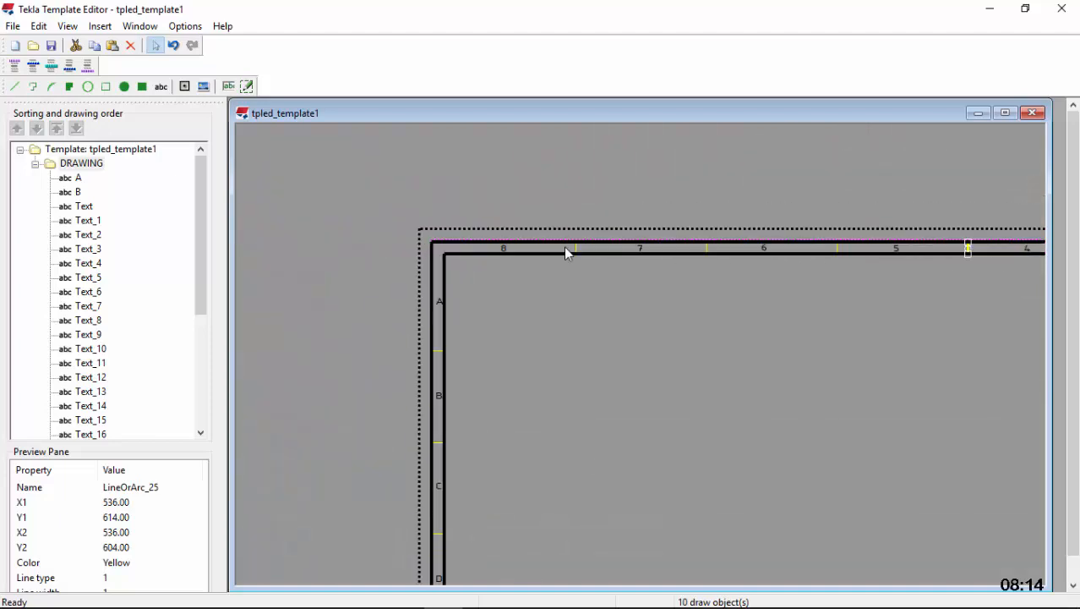
scroll(566, 253, "up", 2)
scroll(774, 259, "down", 1)
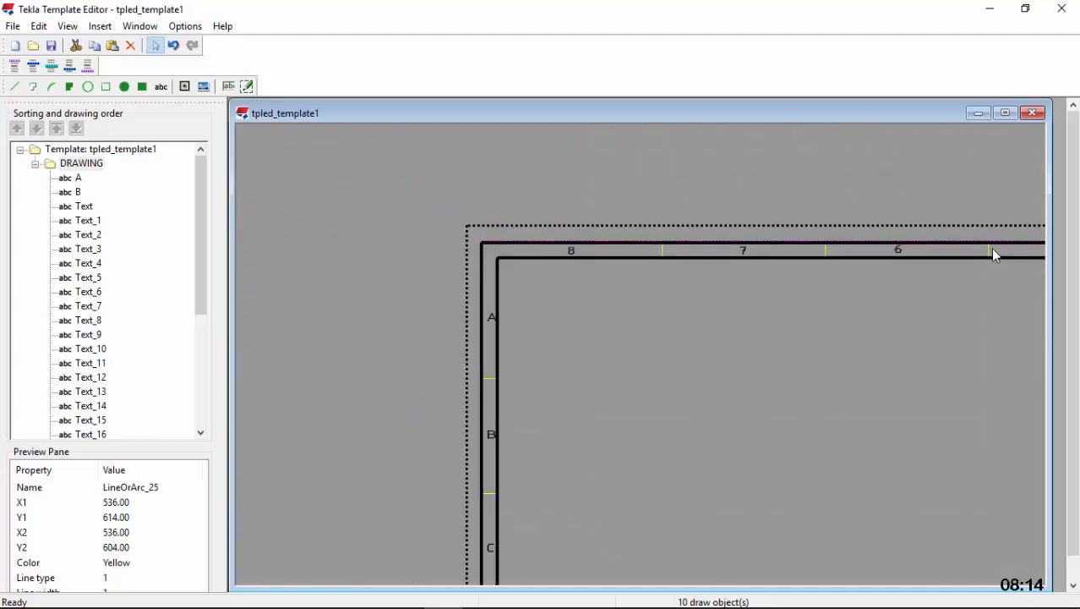
scroll(990, 248, "up", 1)
left_click(987, 248, "ctrl")
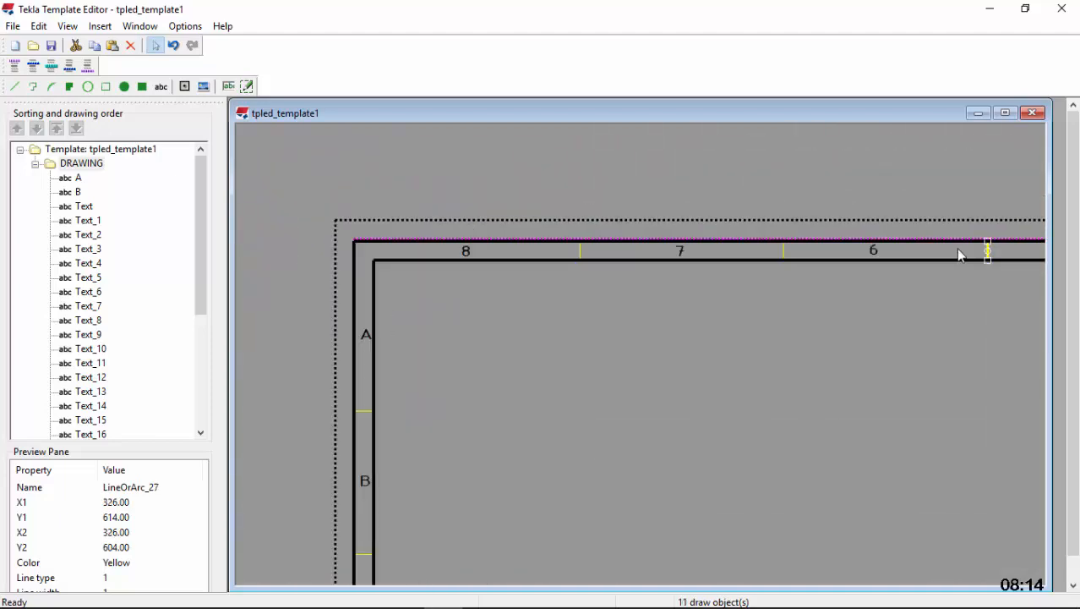
left_click(785, 252, "ctrl")
left_click(580, 251, "ctrl")
Add the left margin's dividers between A and B, B and C, C and D, and D and E to the selection, without the outer rectangle
left_click(356, 414, "ctrl")
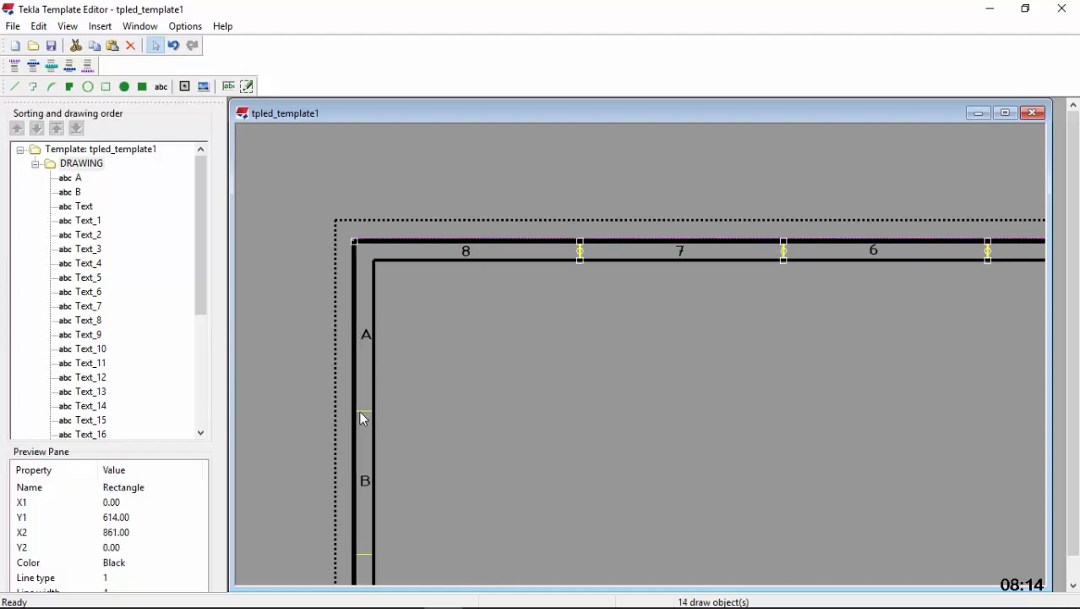
left_click(359, 412, "ctrl")
scroll(490, 253, "down", 3)
scroll(470, 404, "up", 5)
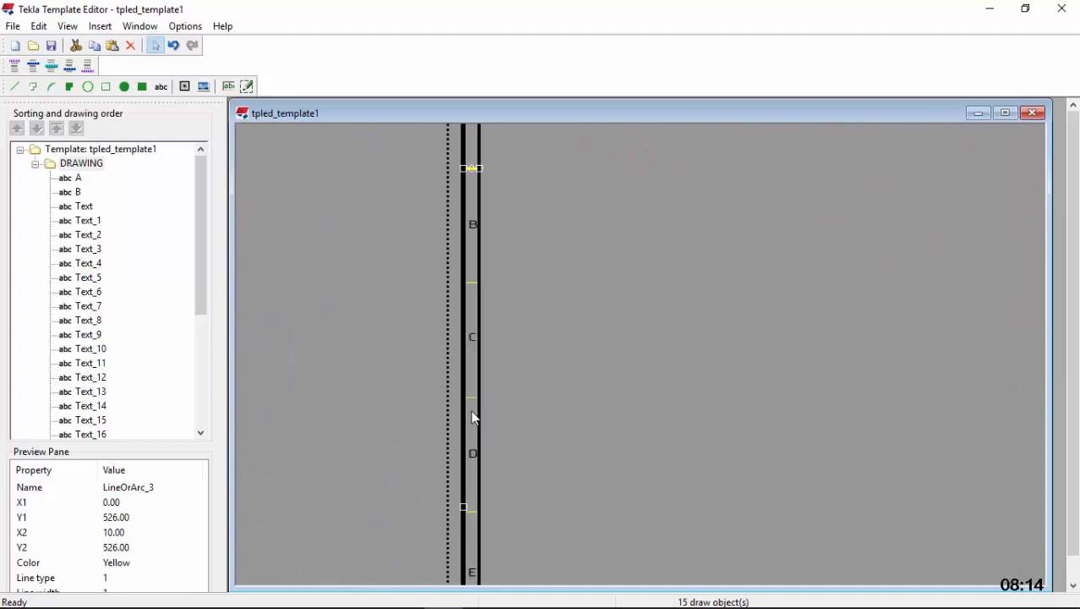
left_click(475, 211, "ctrl")
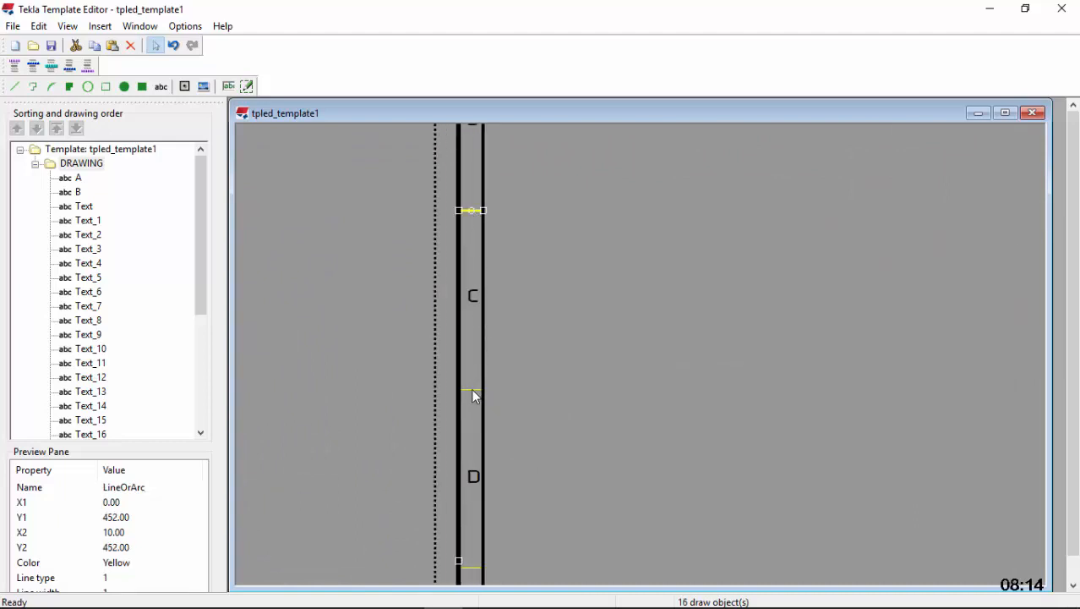
left_click(473, 390, "ctrl")
left_click(459, 357, "ctrl")
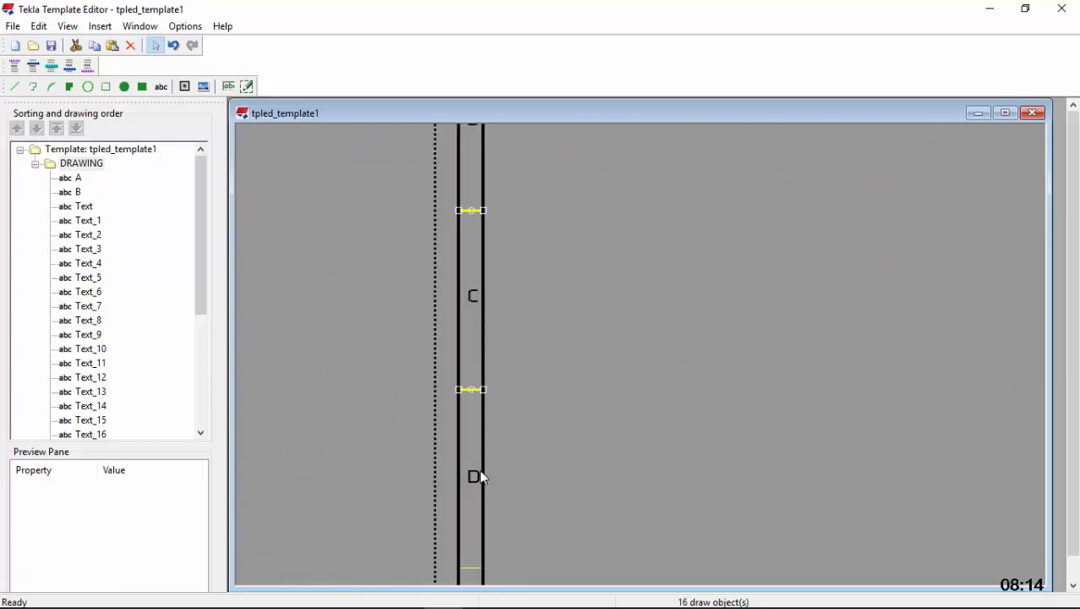
left_click(475, 567, "ctrl")
Add the left margin's dividers between F and G, E and F, and G and H to the selection
scroll(476, 126, "down", 5)
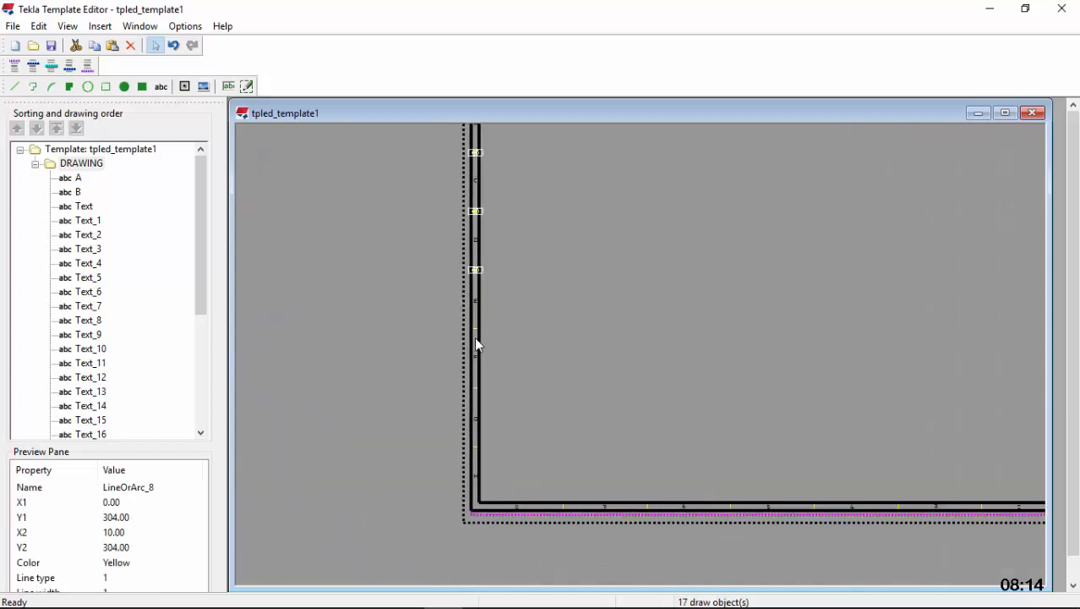
scroll(474, 393, "up", 3)
left_click(474, 378, "ctrl")
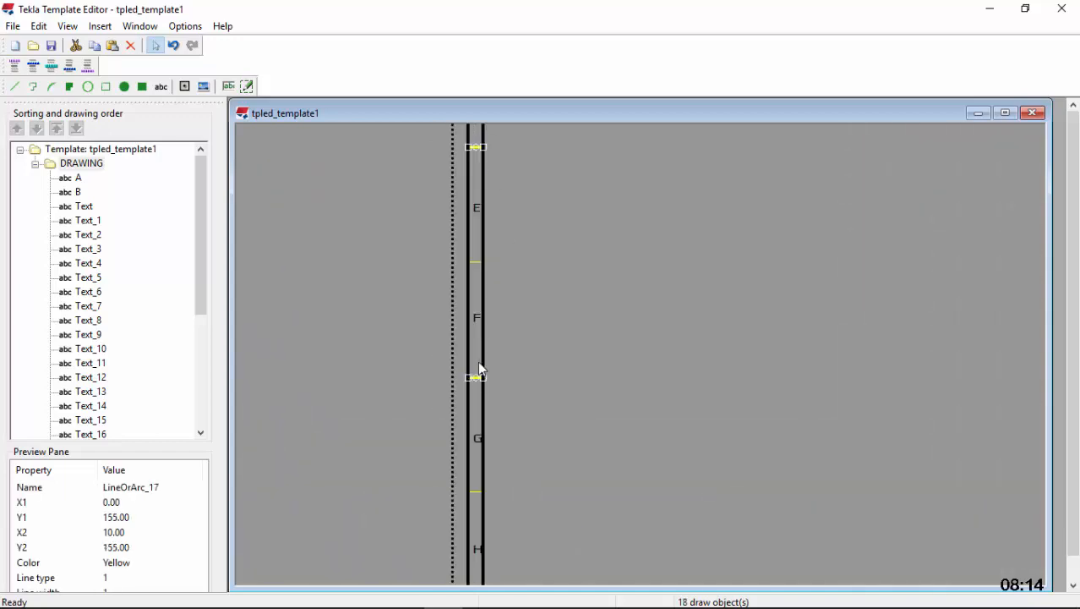
left_click(474, 262, "ctrl")
left_click(476, 493, "ctrl")
Add the bottom margin's dividers between 7 and 8, 6 and 7, 4 and 5, and 5 and 6 to the selection
scroll(470, 338, "down", 4)
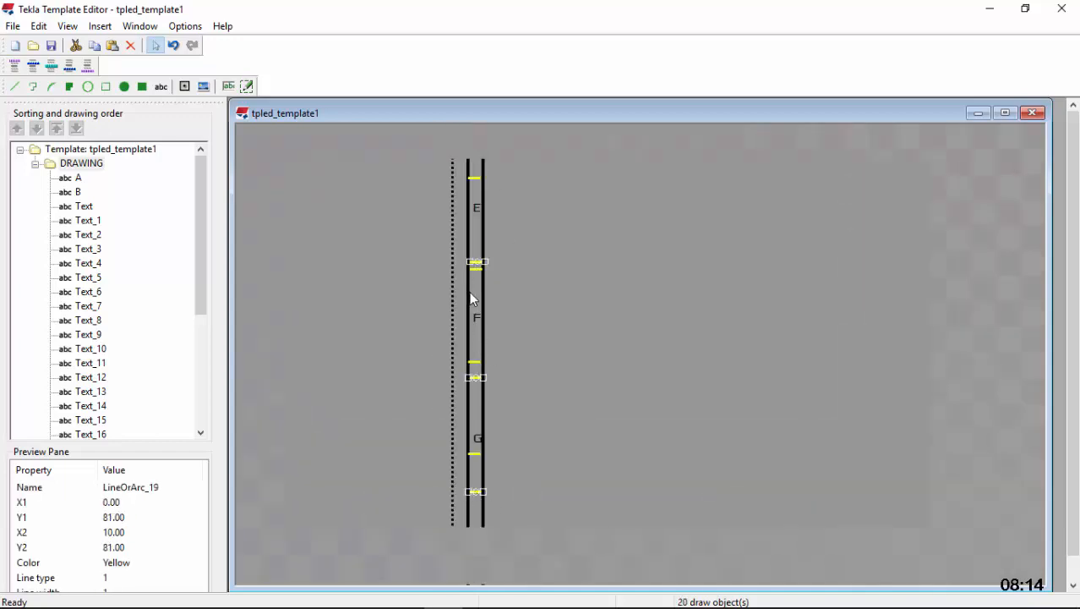
scroll(575, 457, "up", 4)
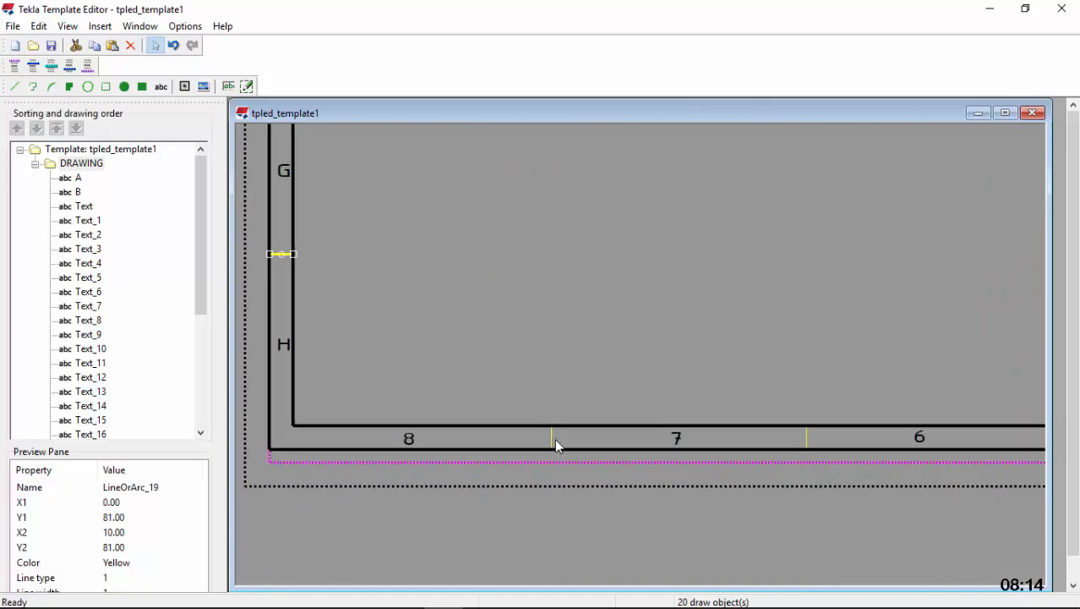
left_click(554, 438, "ctrl")
left_click(808, 438, "ctrl")
scroll(537, 342, "down", 4)
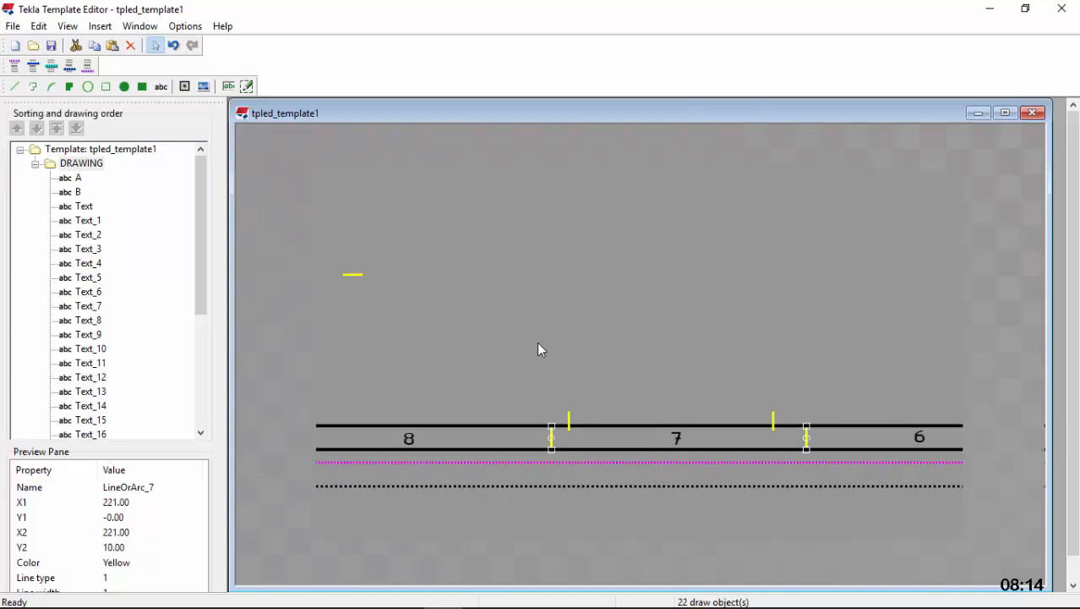
scroll(915, 418, "up", 5)
left_click(847, 393, "ctrl")
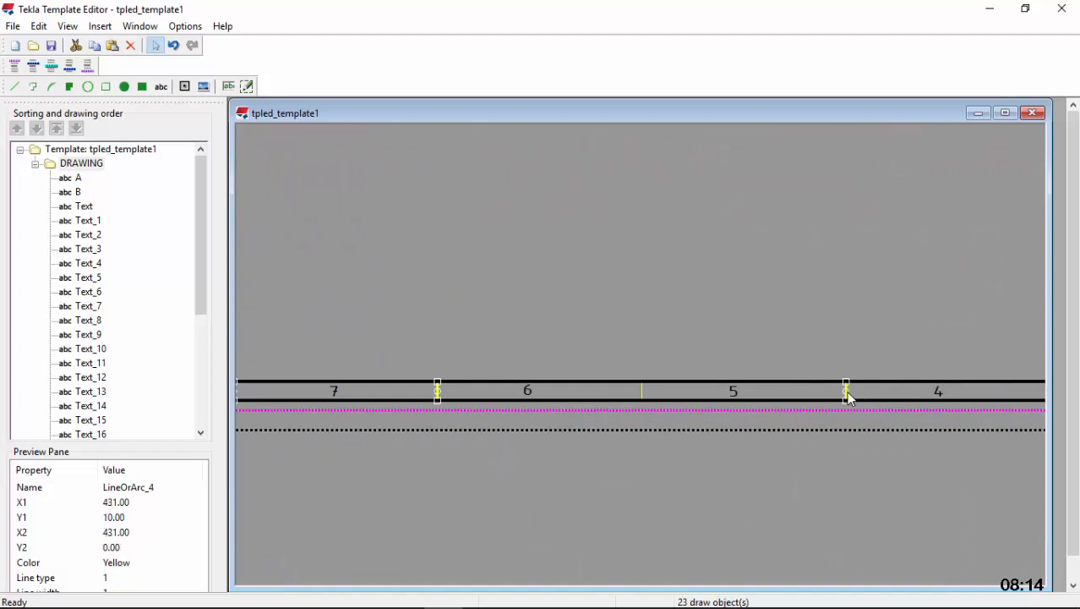
left_click(640, 393, "ctrl")
Add the bottom margin's dividers between 2 and 3 and between 3 and 4 to the selection
scroll(592, 396, "down", 3)
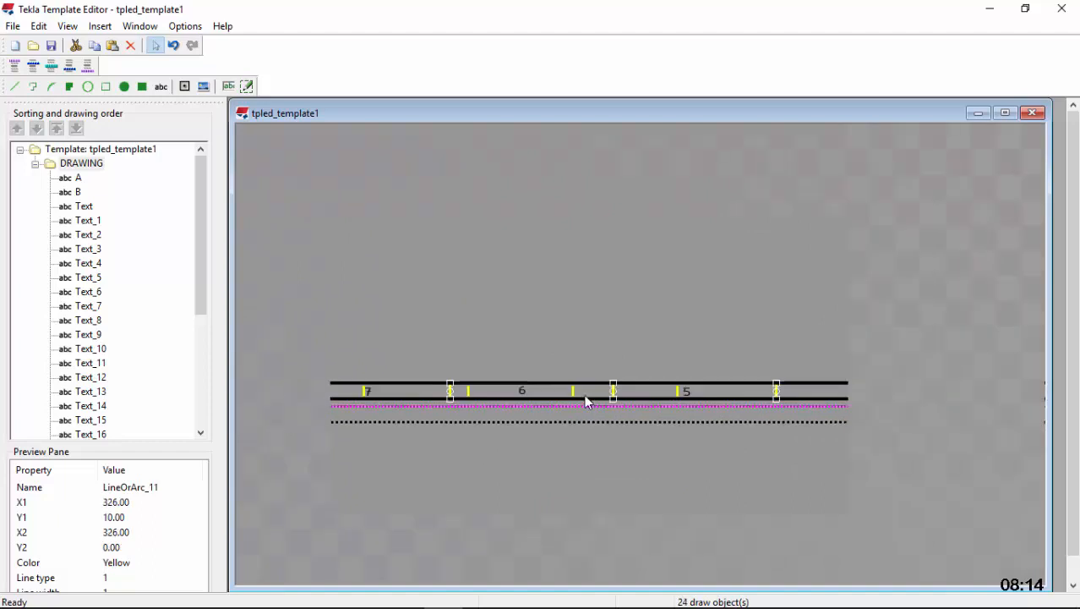
scroll(880, 391, "up", 4)
left_click(895, 395, "ctrl")
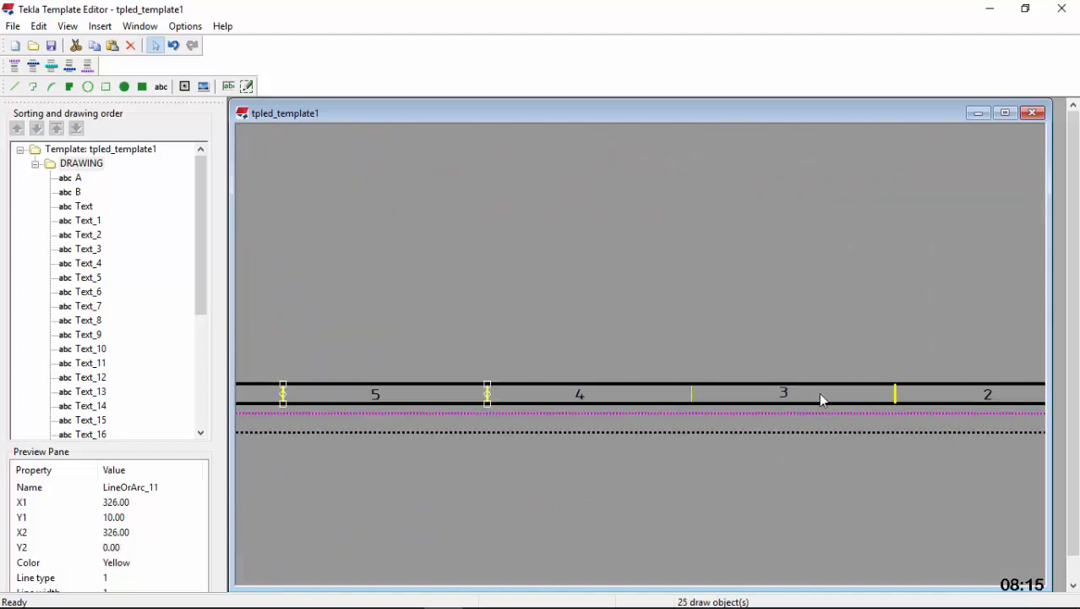
left_click(693, 395, "ctrl")
Include the bottom margin's divider between 1 and 2, and change all selected dividers to black with a line width of 2
scroll(567, 394, "down", 3)
scroll(872, 398, "up", 4)
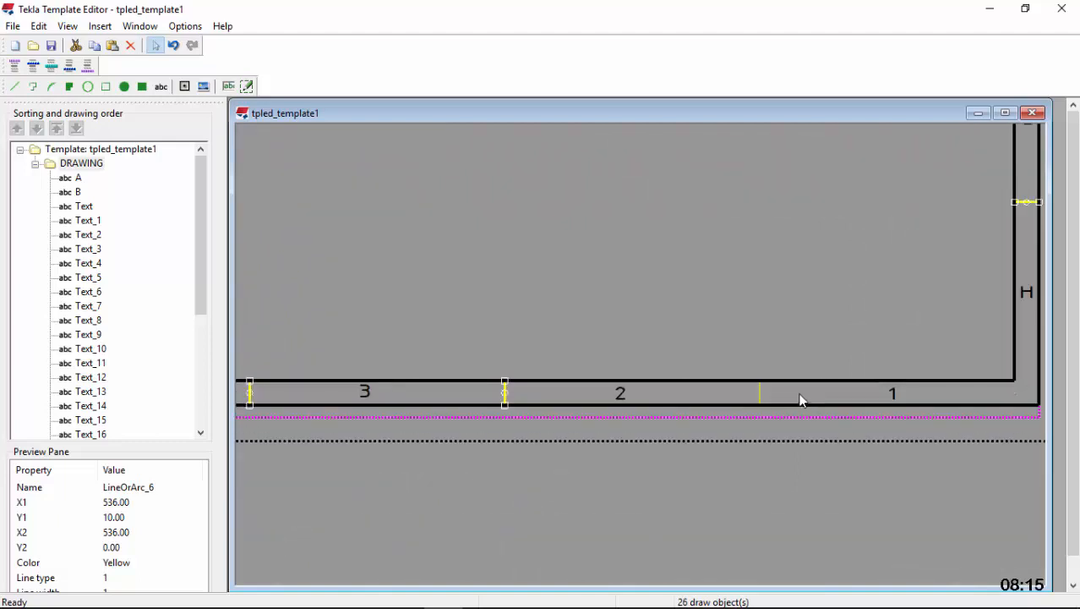
double_click(760, 396, "ctrl")
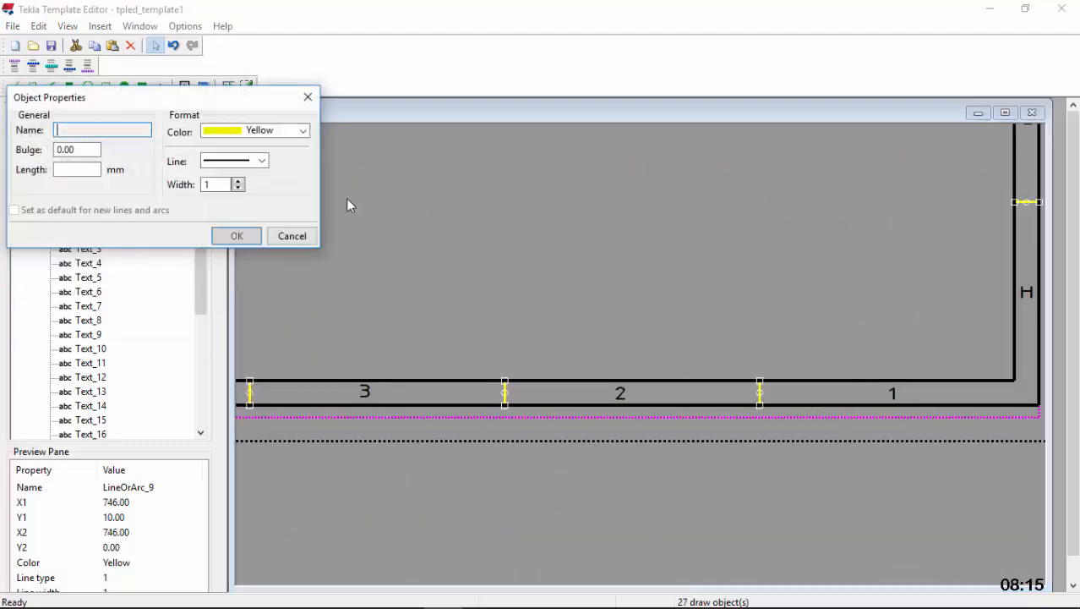
left_click(273, 133)
scroll(271, 156, "up", 1)
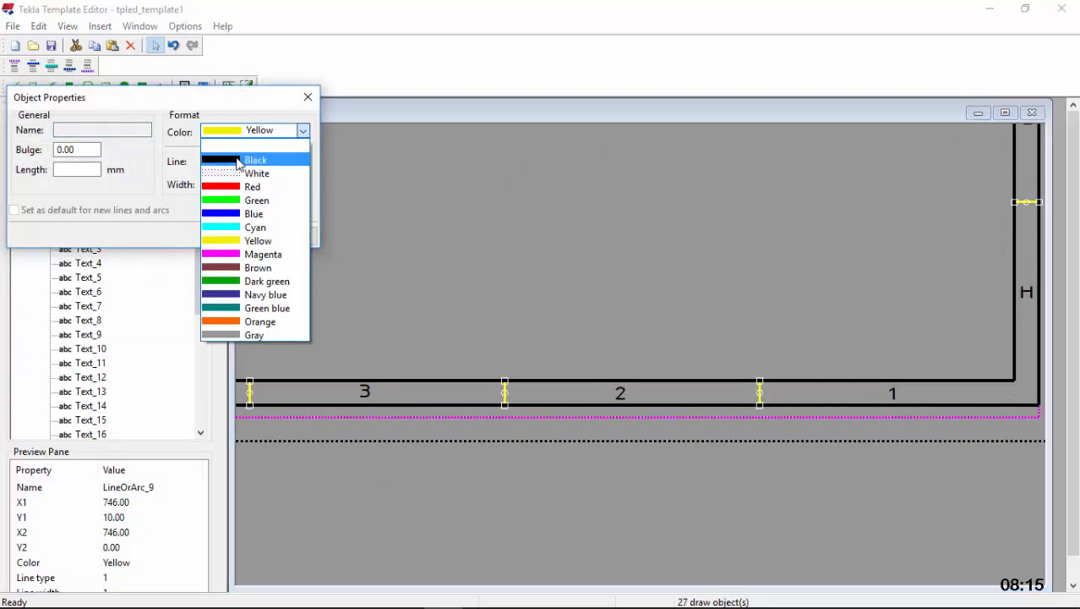
left_click(271, 156)
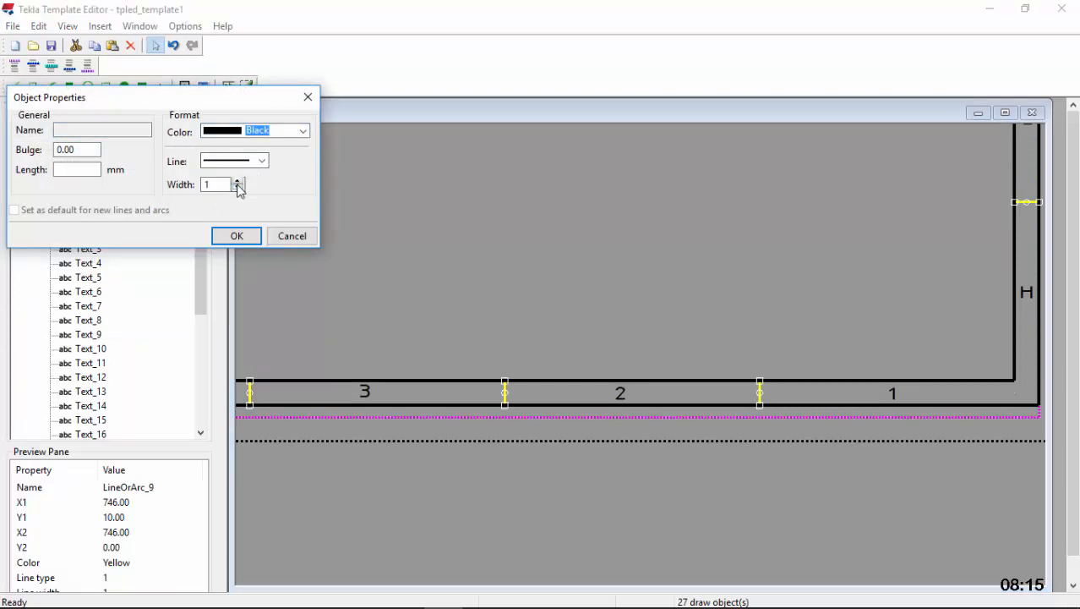
left_click(237, 236)
left_click(733, 289)
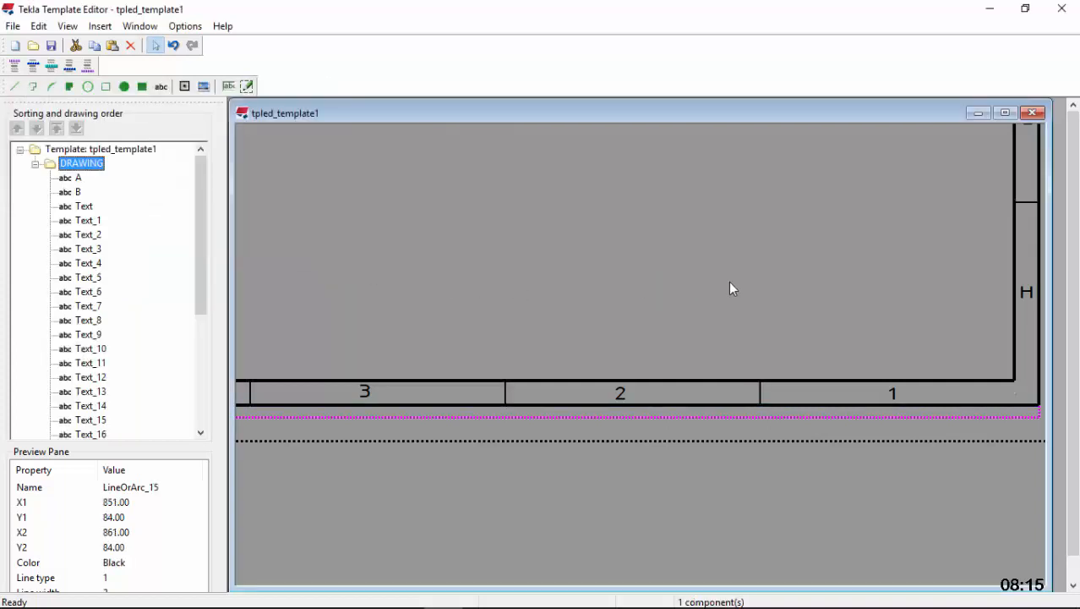
Change the color of the right margin's divider between E and F to black
scroll(809, 371, "down", 3)
scroll(894, 219, "up", 5)
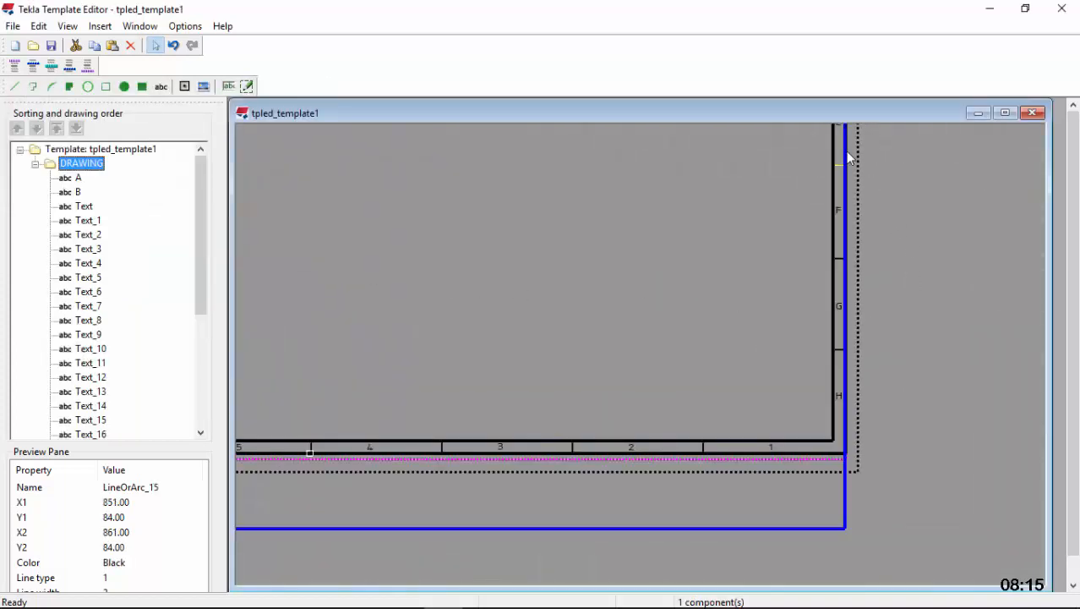
double_click(828, 197)
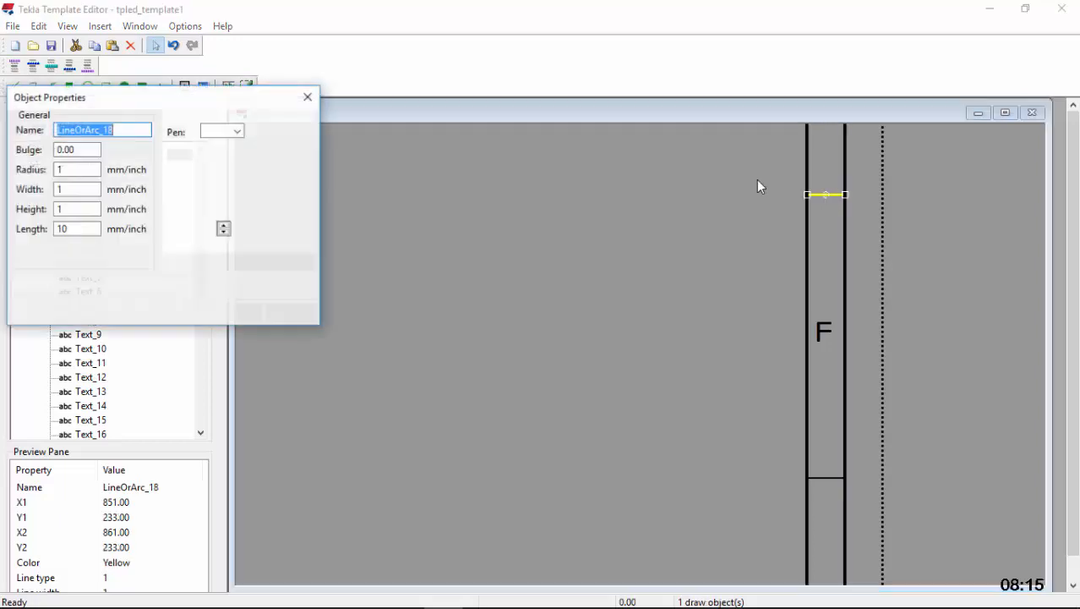
left_click(302, 133)
left_click(245, 144)
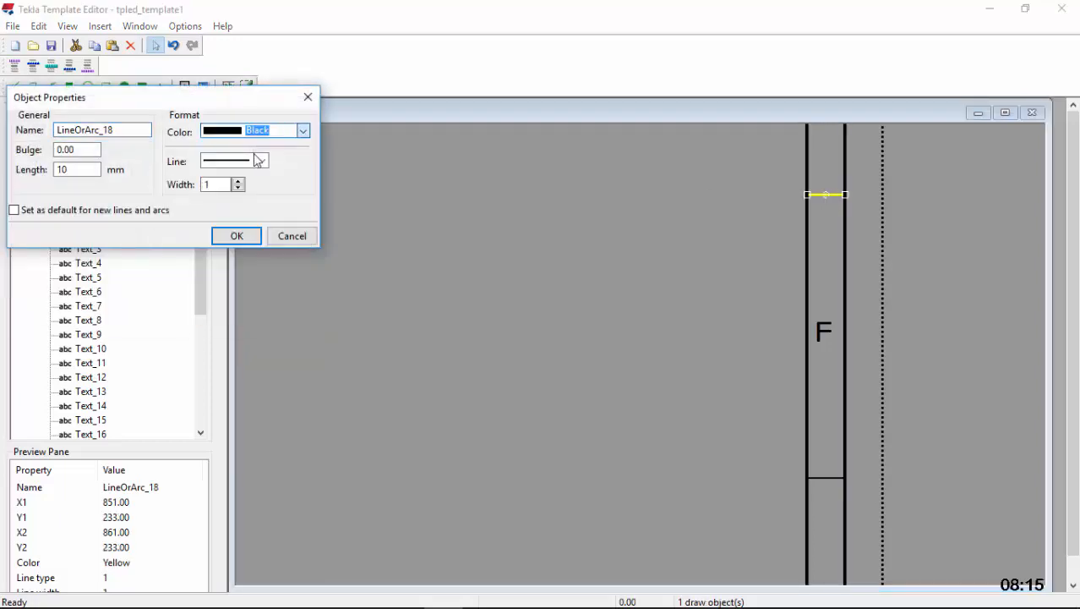
left_click(237, 236)
Maximize the template window and select the template as a whole
scroll(809, 361, "down", 2)
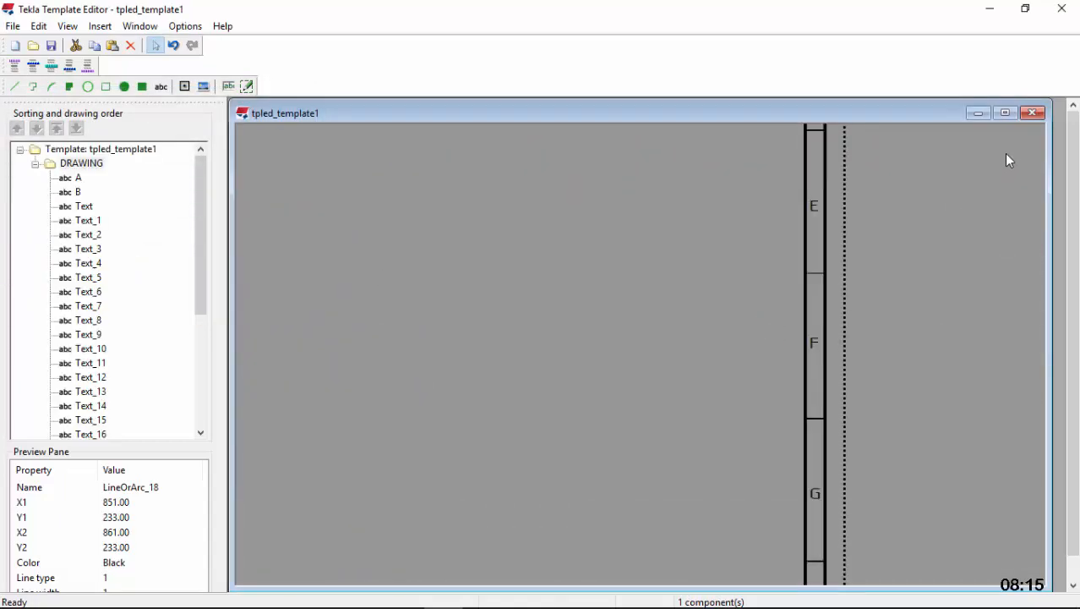
left_click(1006, 114)
scroll(824, 292, "down", 6)
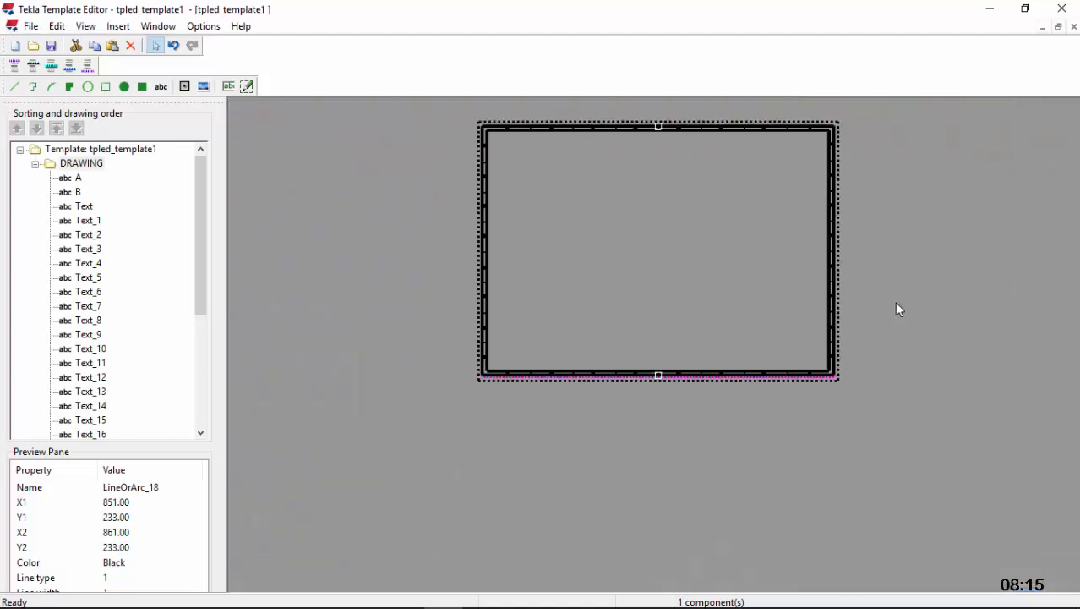
scroll(858, 193, "up", 4)
left_click(649, 183)
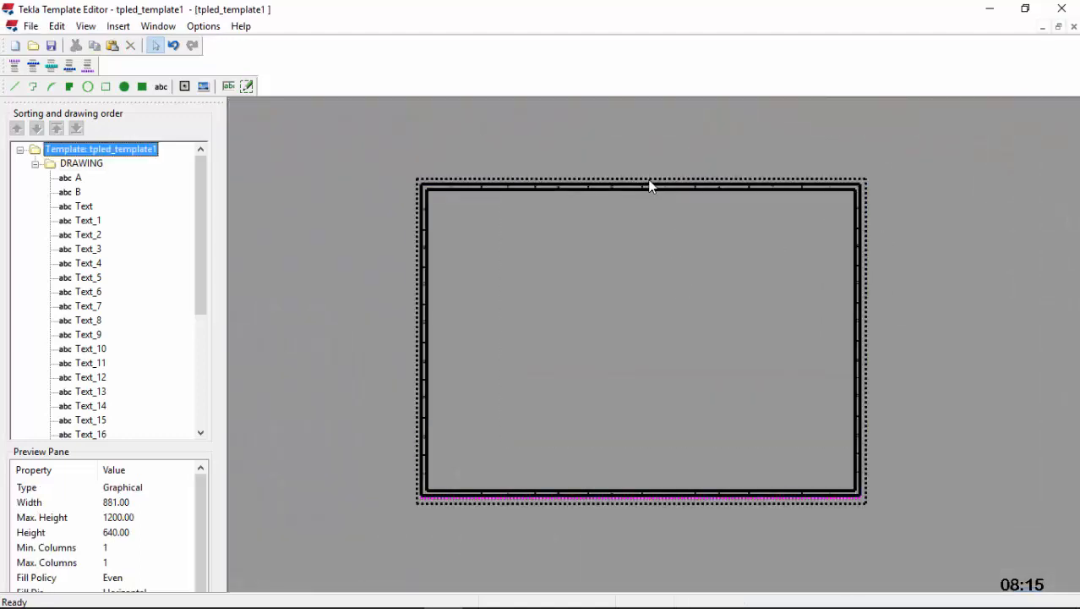
Examine the dividers and labels in the margins around the frame, comparing close-ups with the full template
scroll(651, 182, "up", 2)
scroll(668, 173, "down", 2)
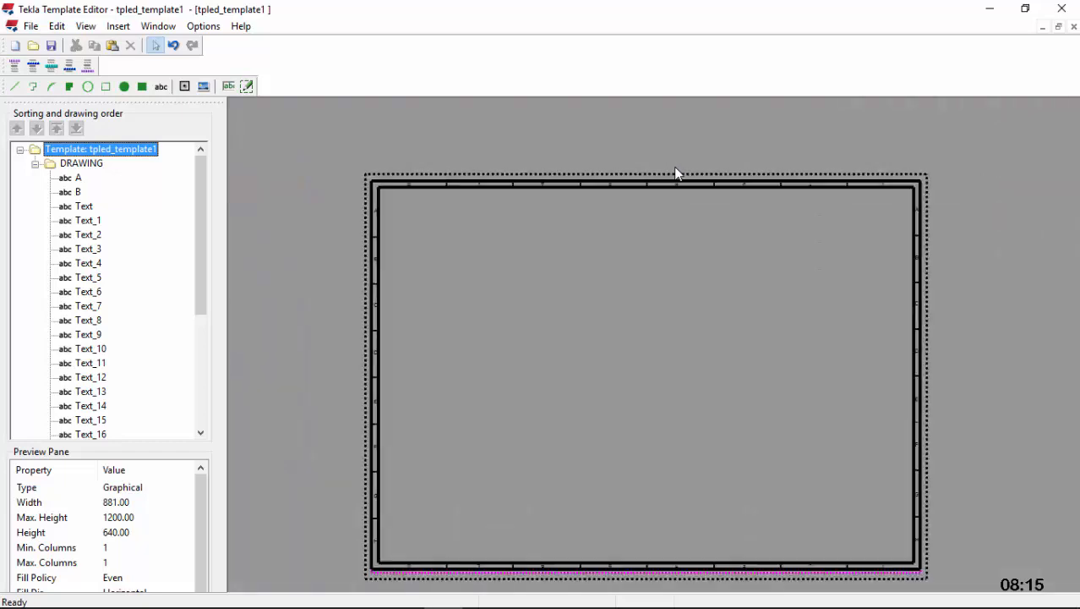
scroll(871, 588, "up", 2)
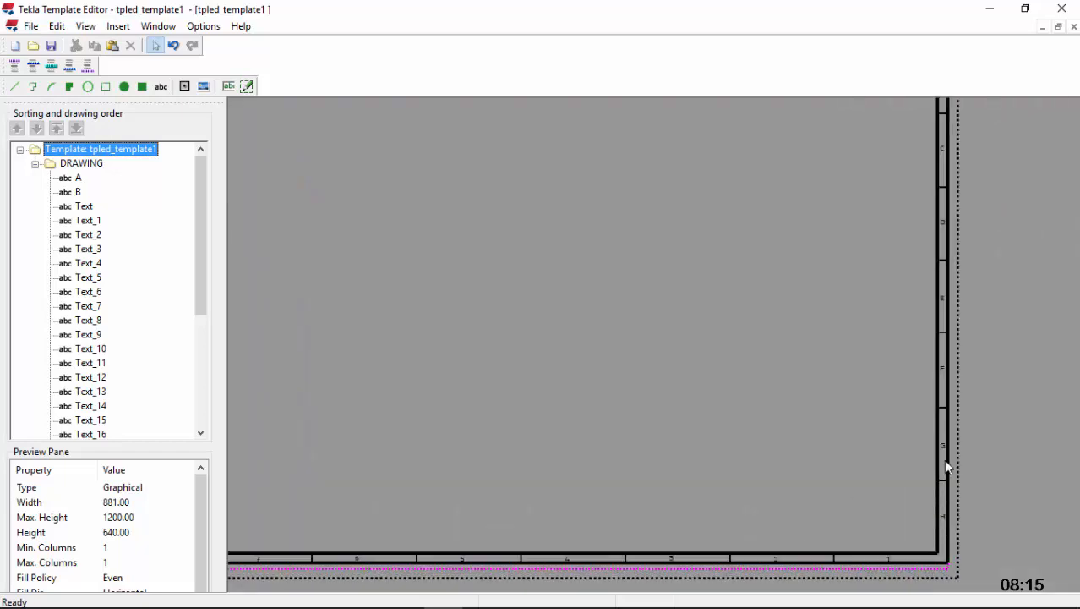
scroll(915, 340, "down", 2)
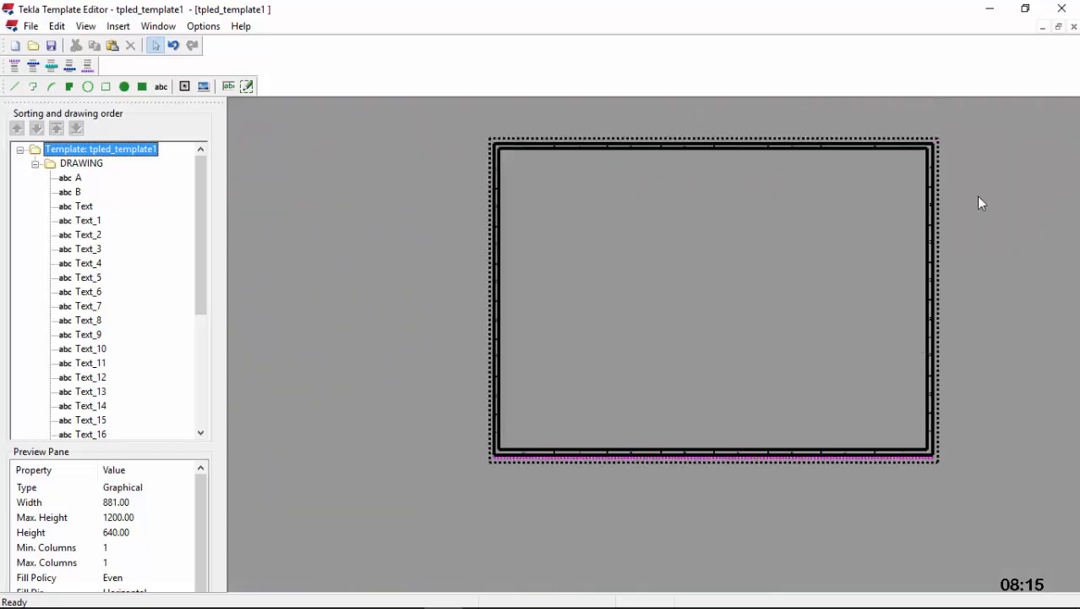
scroll(508, 208, "up", 2)
scroll(460, 211, "down", 1)
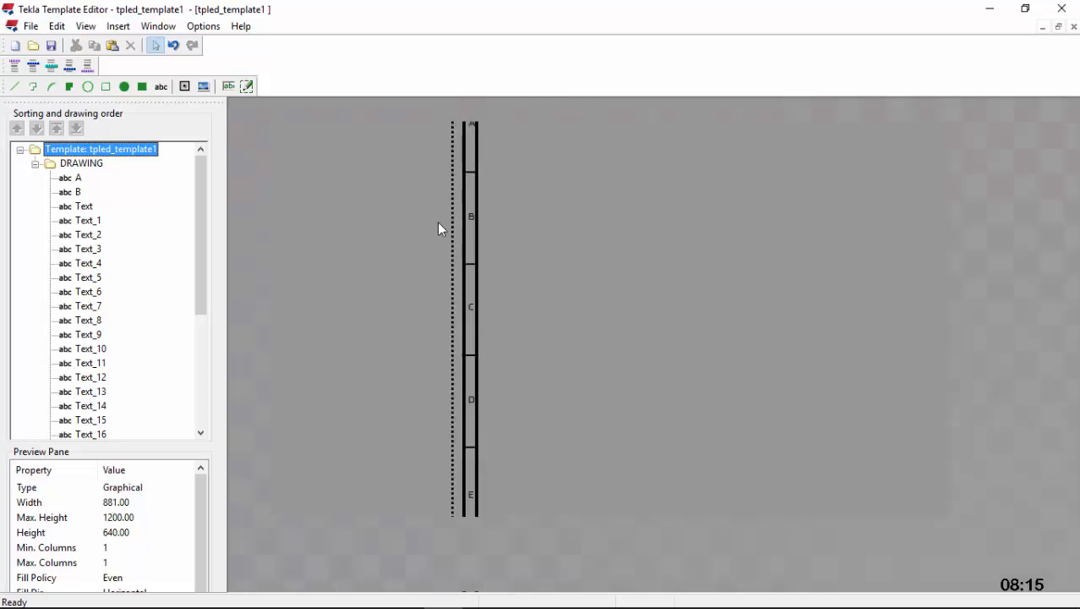
scroll(462, 505, "down", 2)
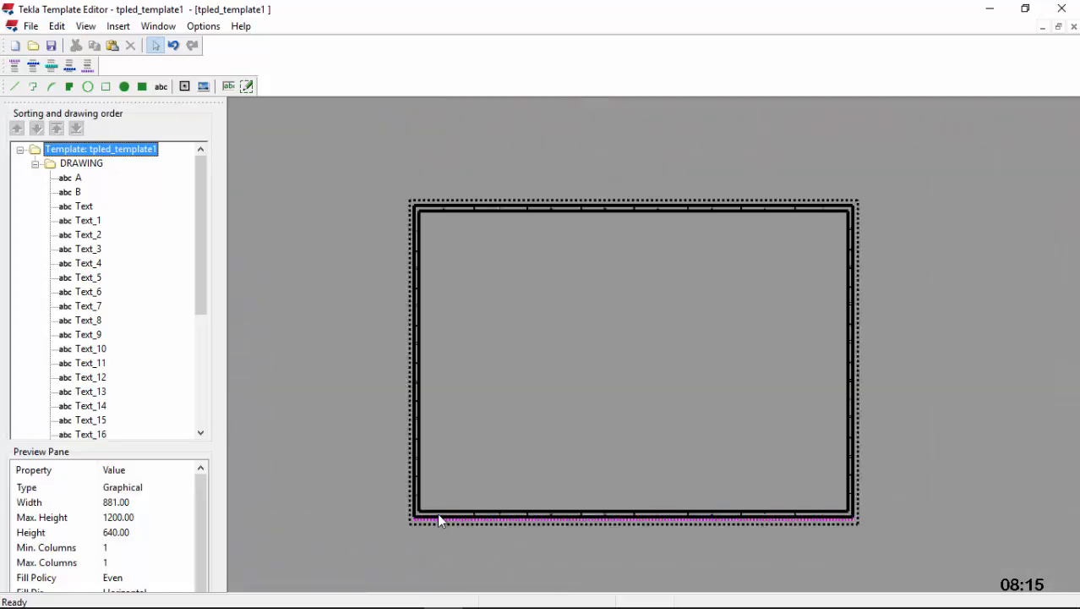
scroll(437, 512, "up", 2)
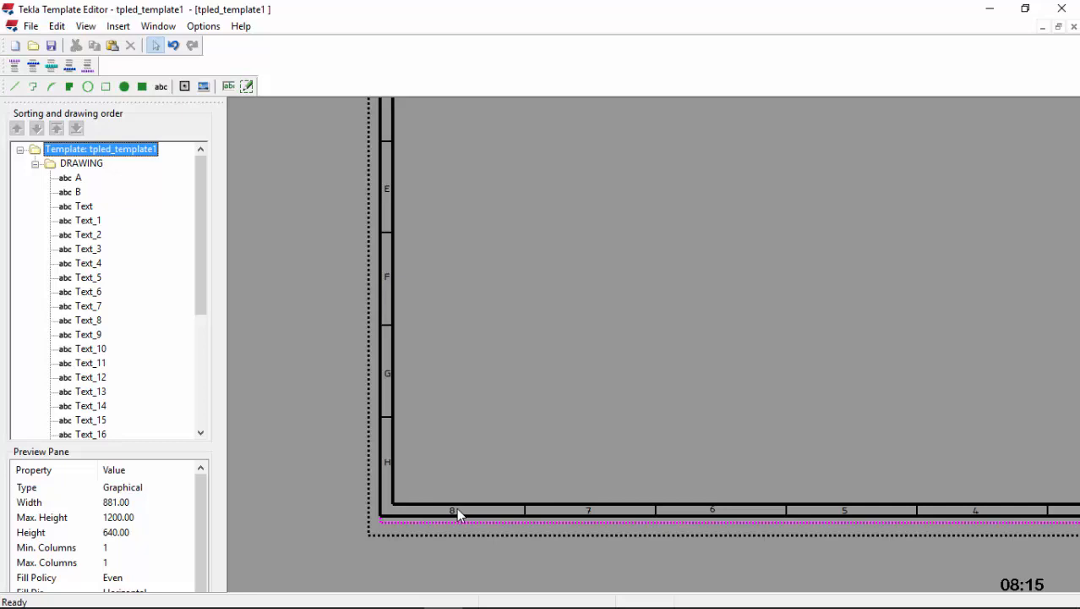
scroll(278, 493, "down", 2)
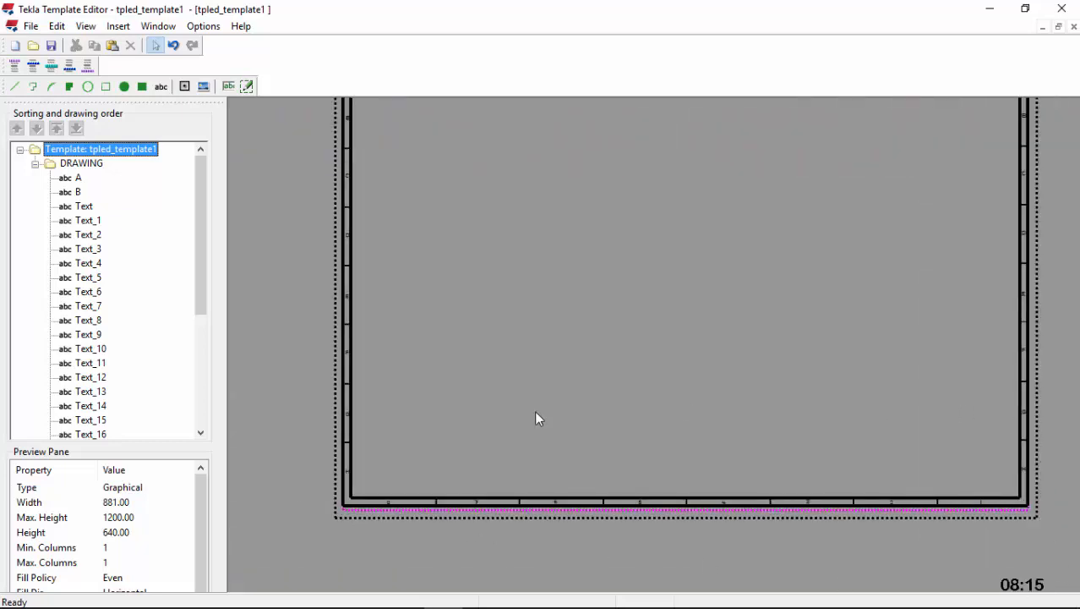